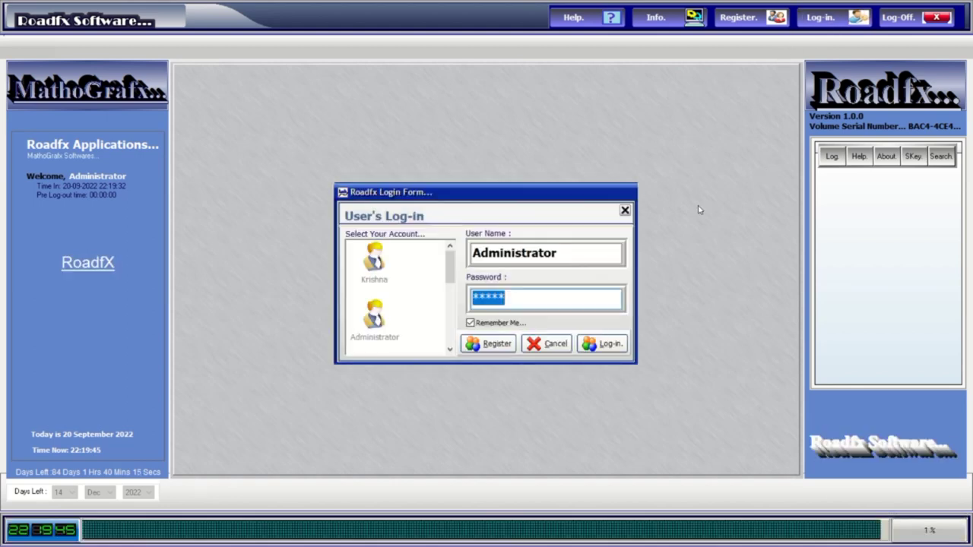
Log in with the account password, then launch Buildfx CAD & SketchUp from the Roadfx Applications launcher
text(ad)
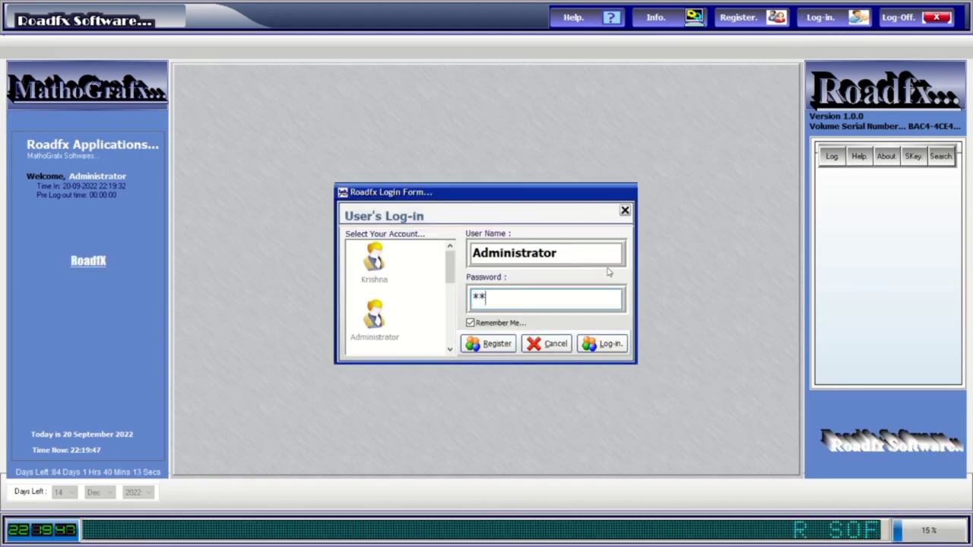
text(min)
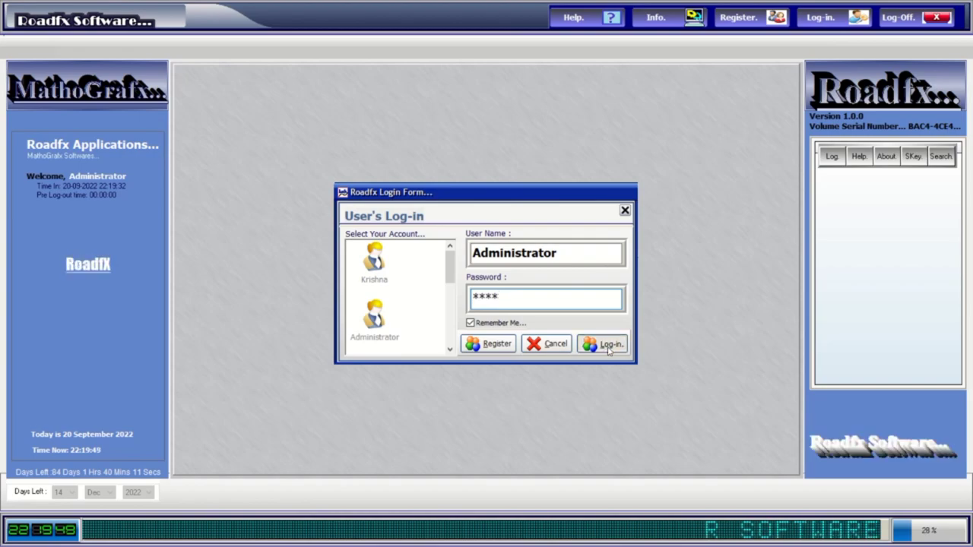
click(605, 344)
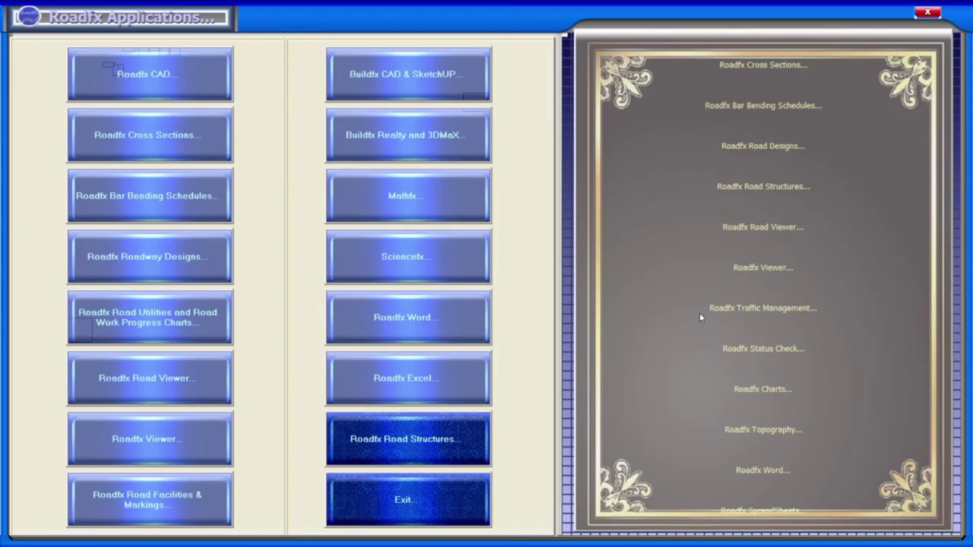
click(417, 76)
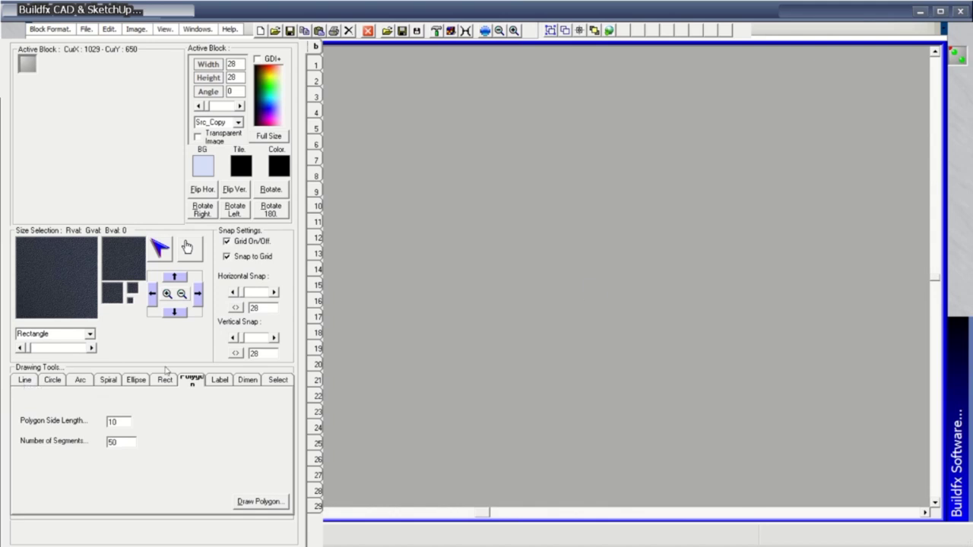
Open the texture palette beside the grid and page down to the road, lane and intersection tiles
click(961, 207)
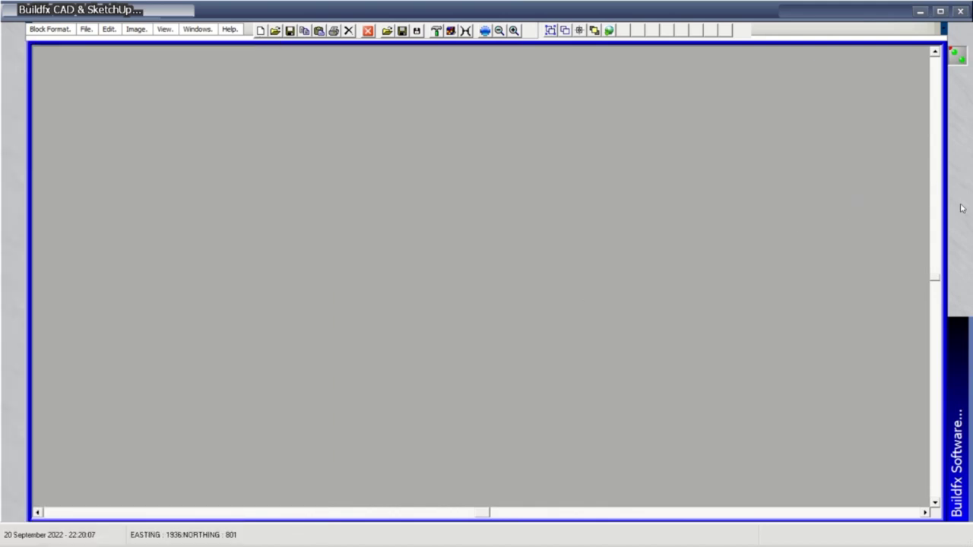
click(962, 208)
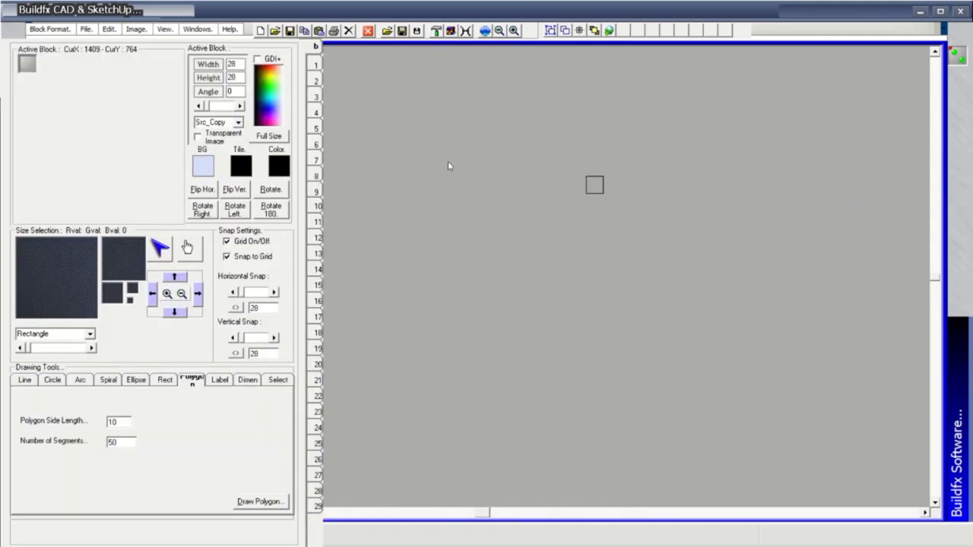
click(315, 65)
click(315, 81)
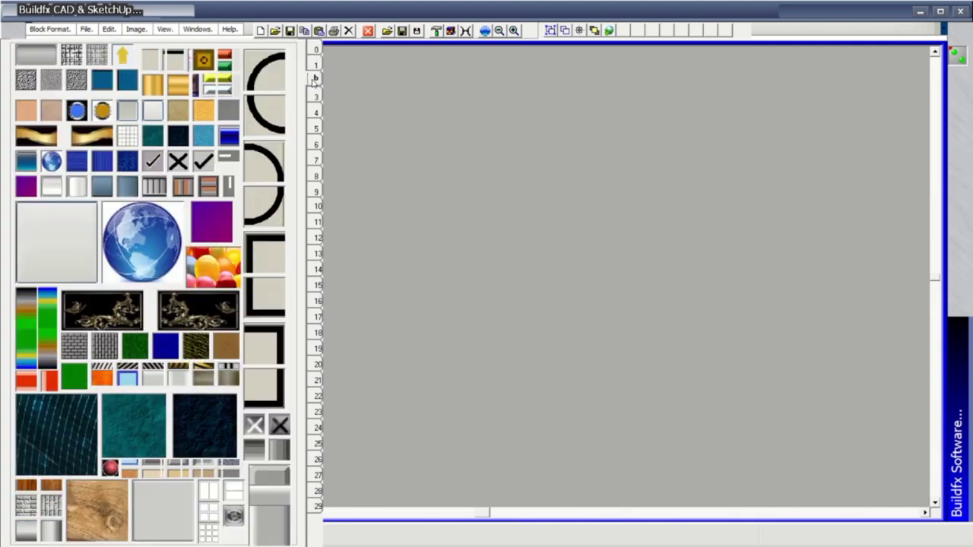
click(315, 97)
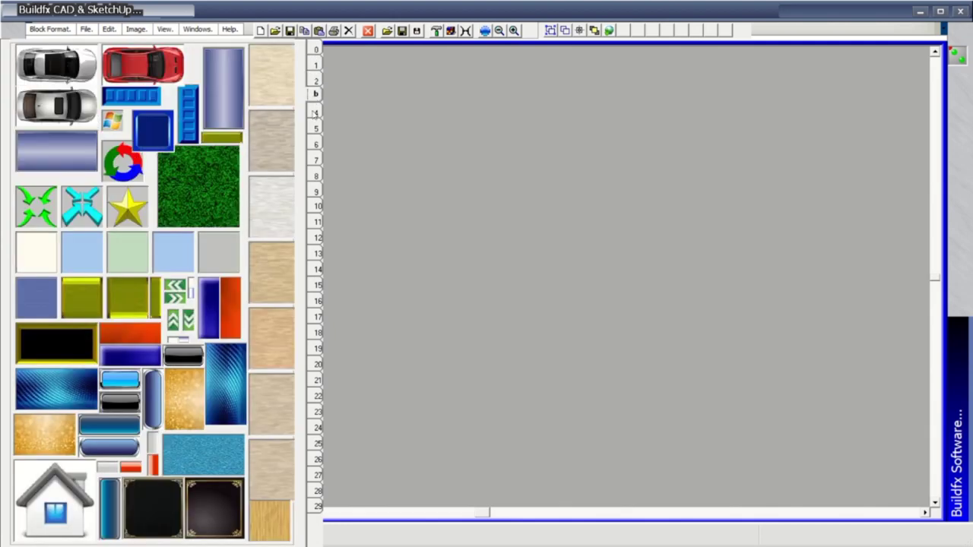
click(314, 112)
click(315, 128)
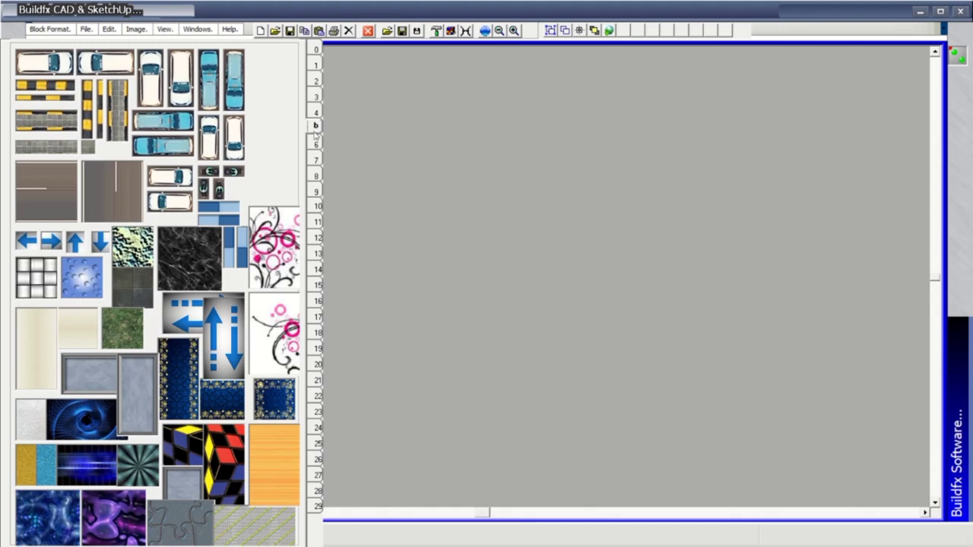
click(315, 144)
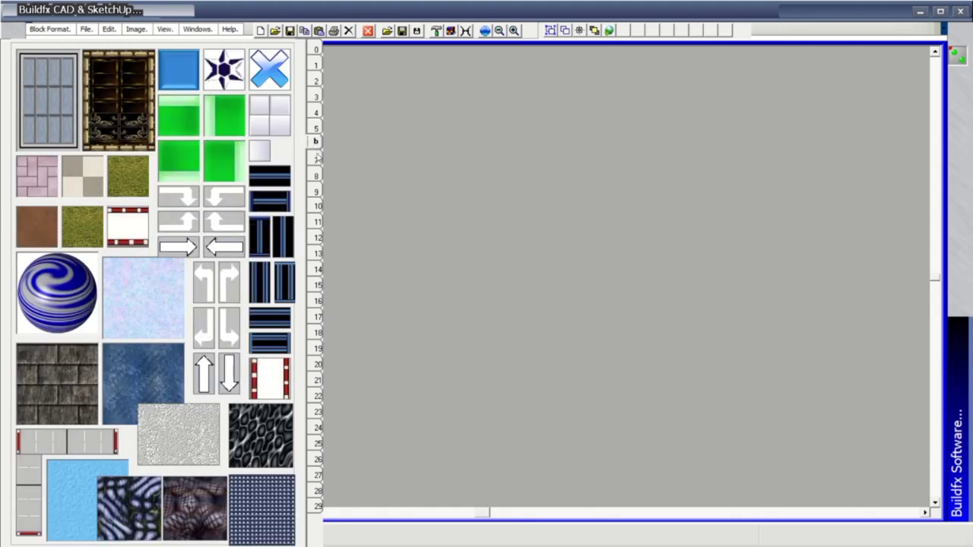
click(316, 159)
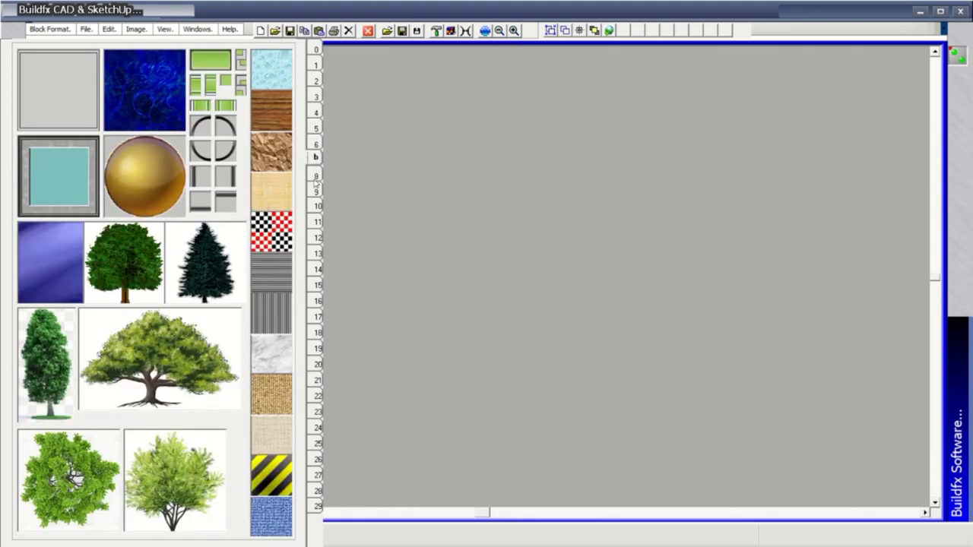
click(315, 178)
Lay crossing horizontal and vertical roads with a roundabout at their intersection
drag(171, 239, 859, 233)
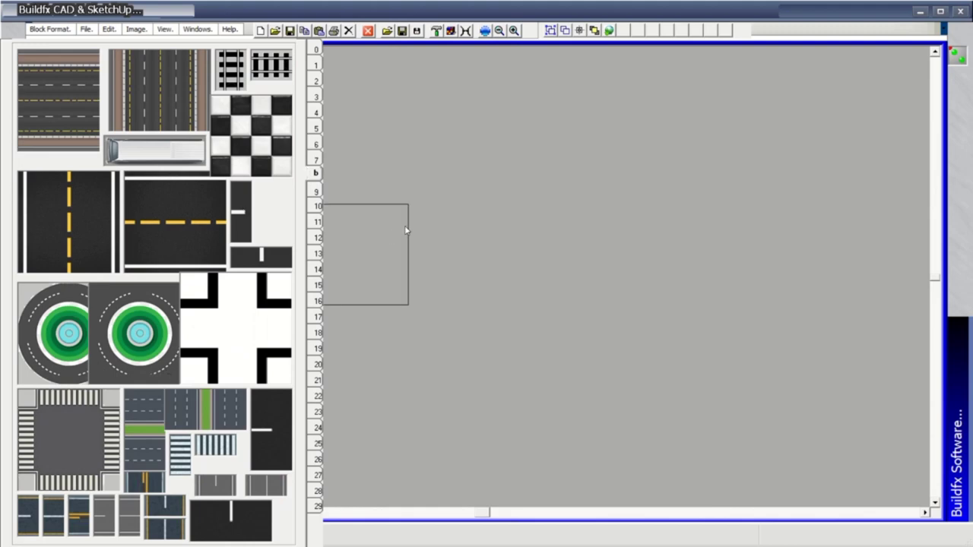
mouse_move(90, 224)
mouse_down()
mouse_move(590, 152)
mouse_move(604, 419)
mouse_up()
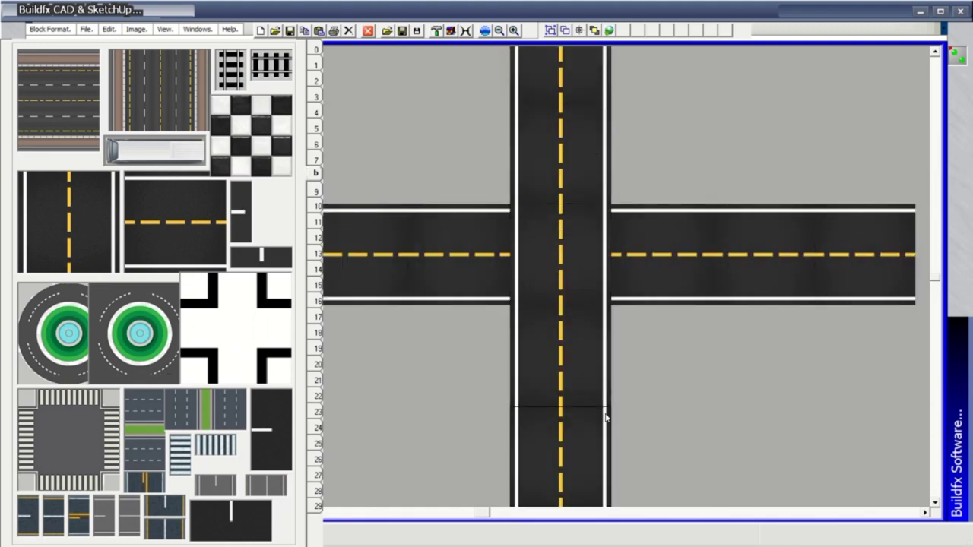
click(614, 465)
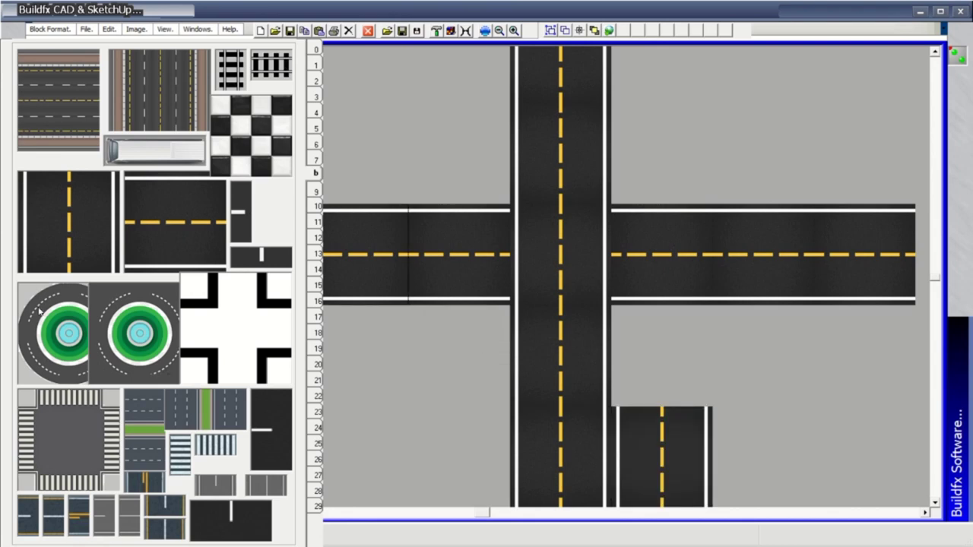
drag(136, 334, 543, 275)
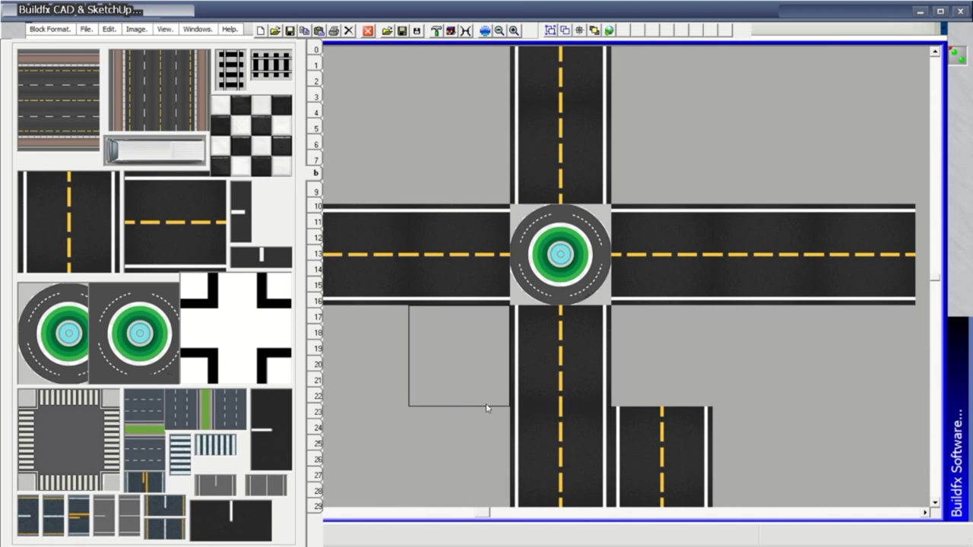
Add a lower horizontal road with two crosswalk junctions
drag(476, 427, 872, 440)
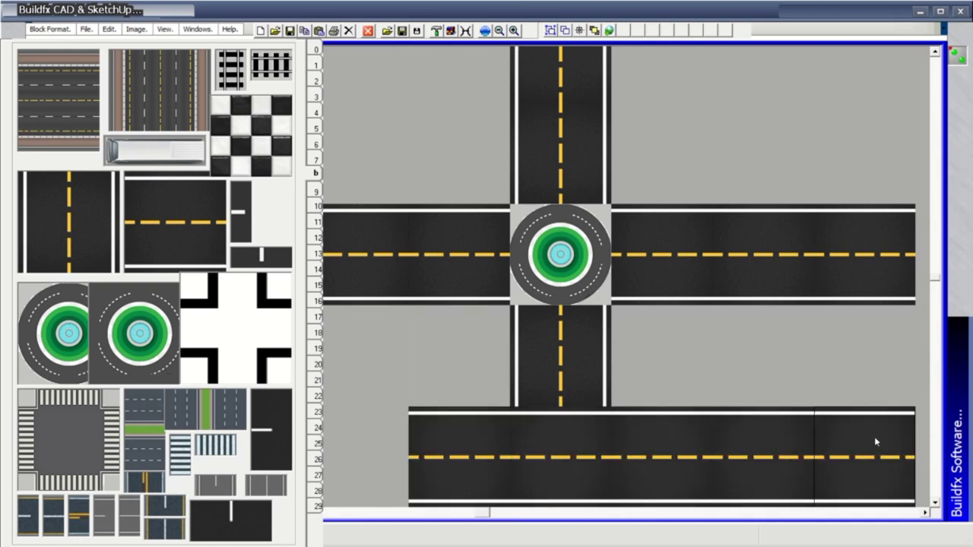
click(68, 446)
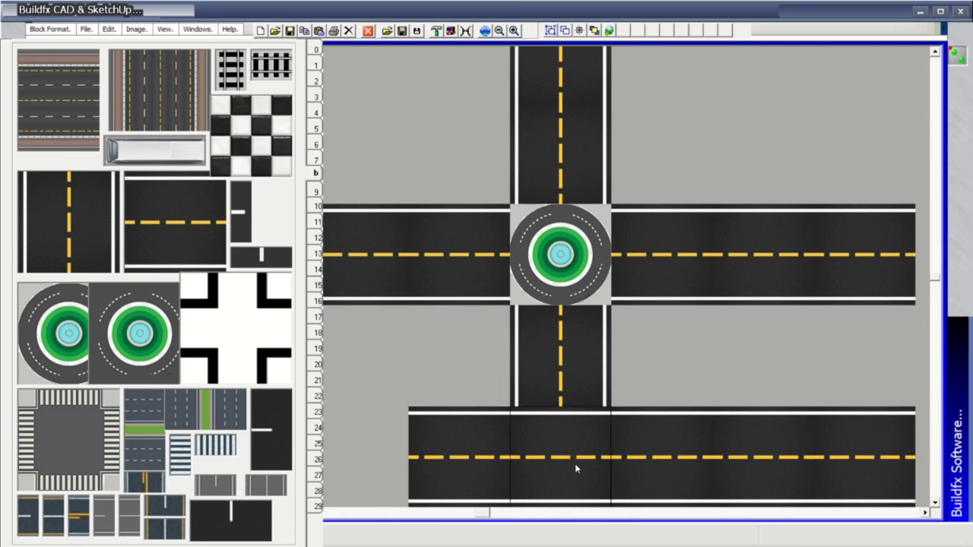
click(575, 463)
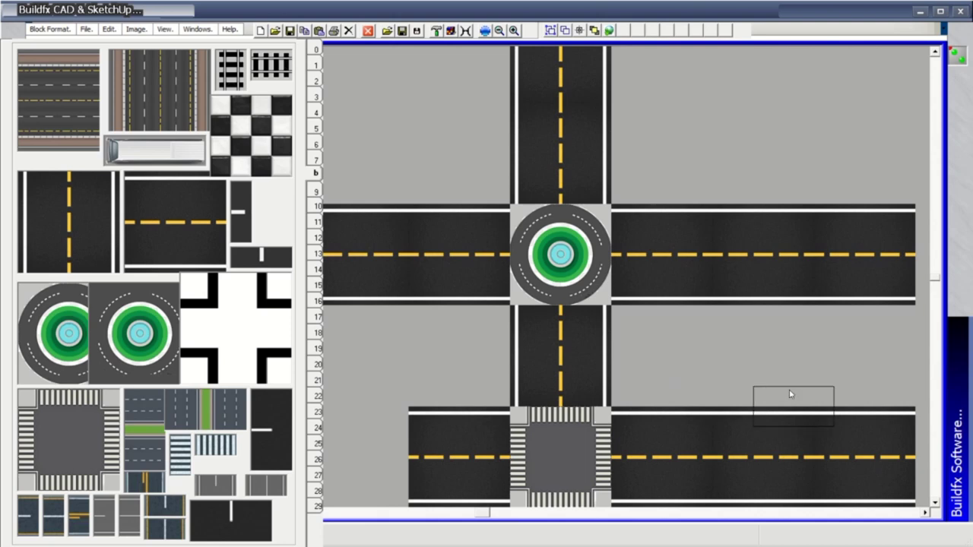
Run a divided highway up the right side, restoring the road crossings over it
drag(791, 399, 786, 53)
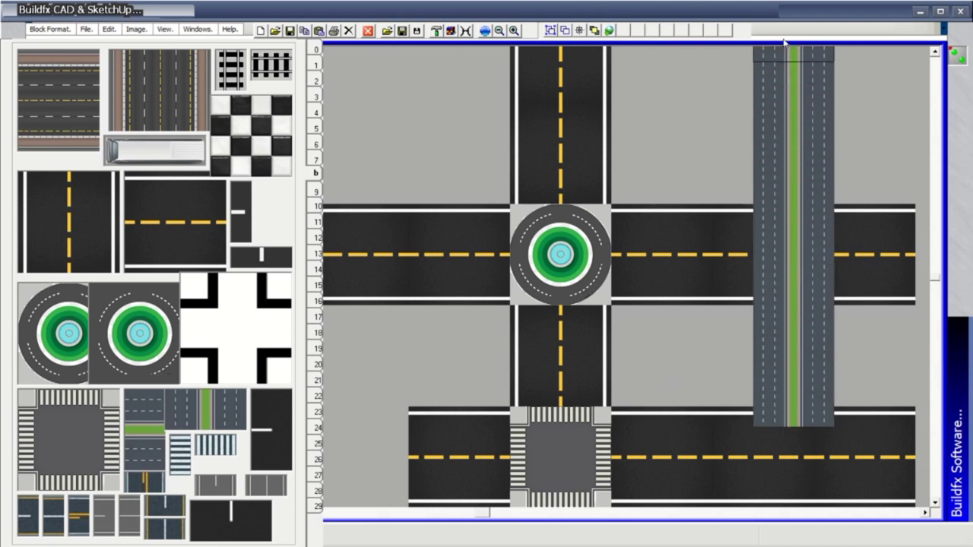
click(157, 234)
click(805, 479)
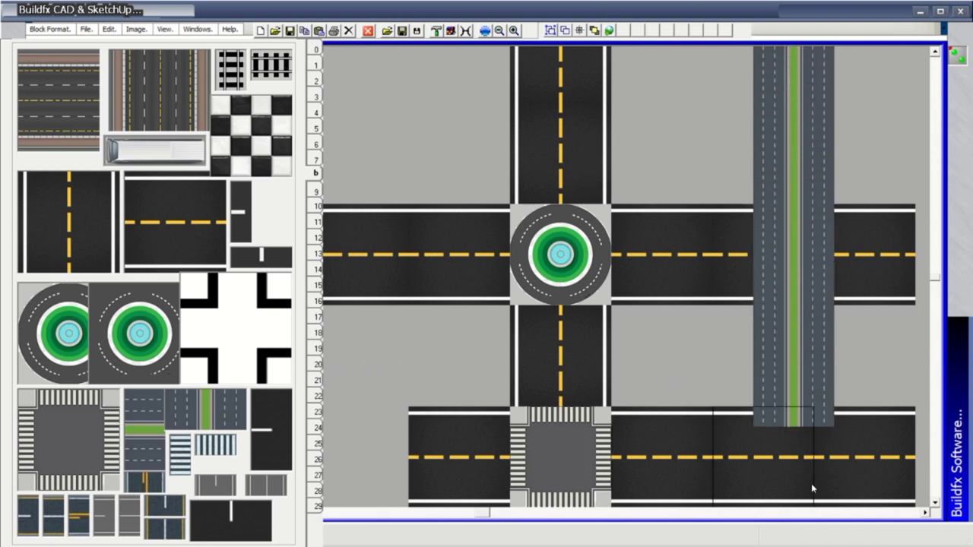
click(853, 482)
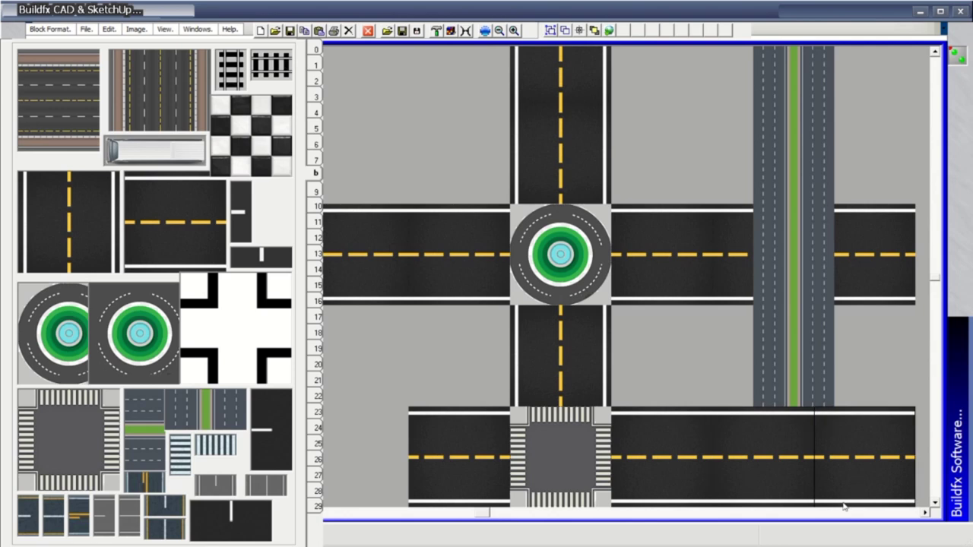
click(733, 253)
click(885, 253)
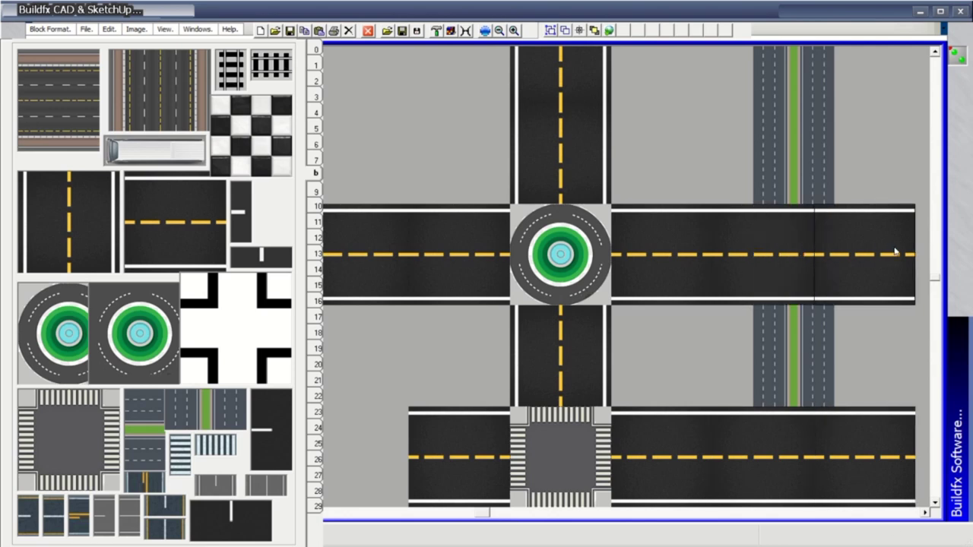
Lay a horizontal railway across the top of the plan
click(222, 348)
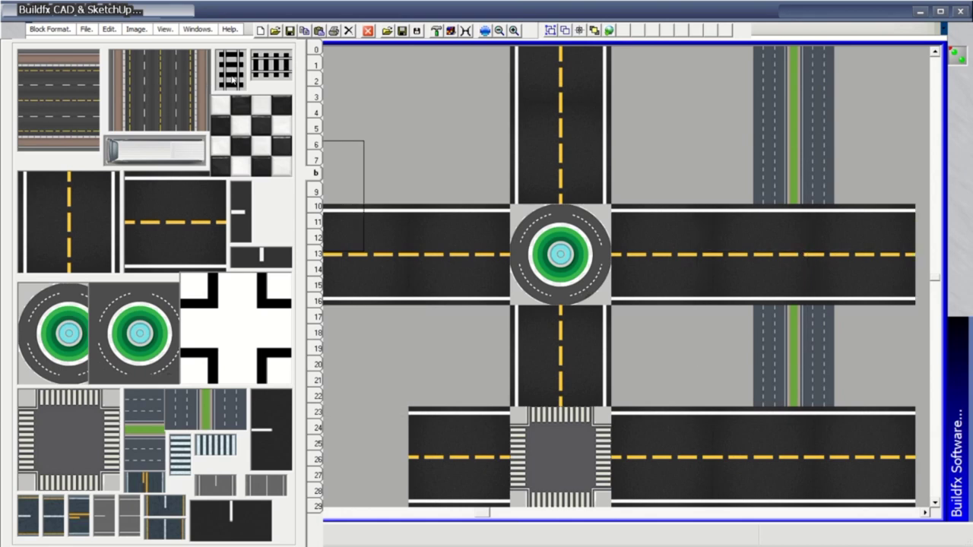
click(256, 69)
drag(346, 84, 923, 84)
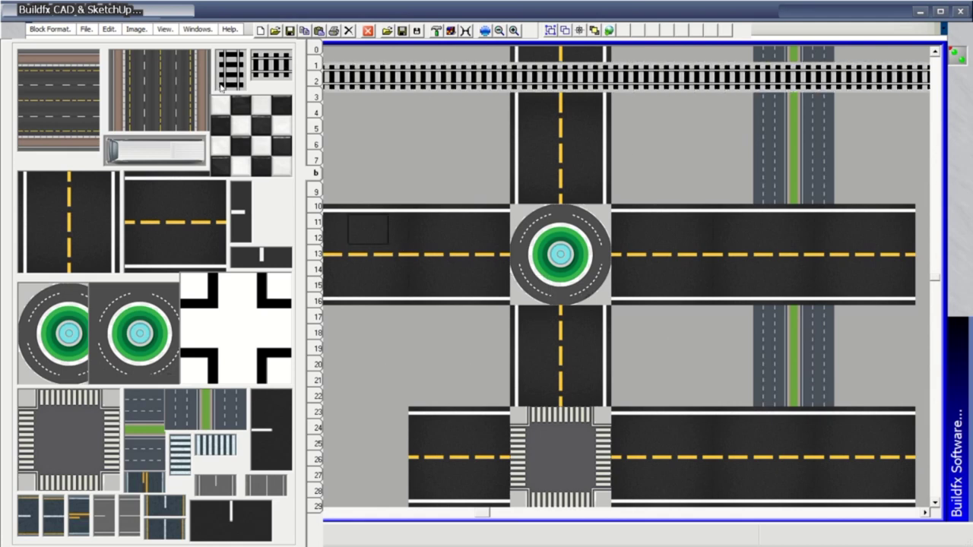
Run a vertical railway down through all the roads, then scroll the canvas to an empty area
click(230, 68)
mouse_move(687, 55)
mouse_down()
mouse_move(702, 373)
mouse_move(692, 494)
mouse_up()
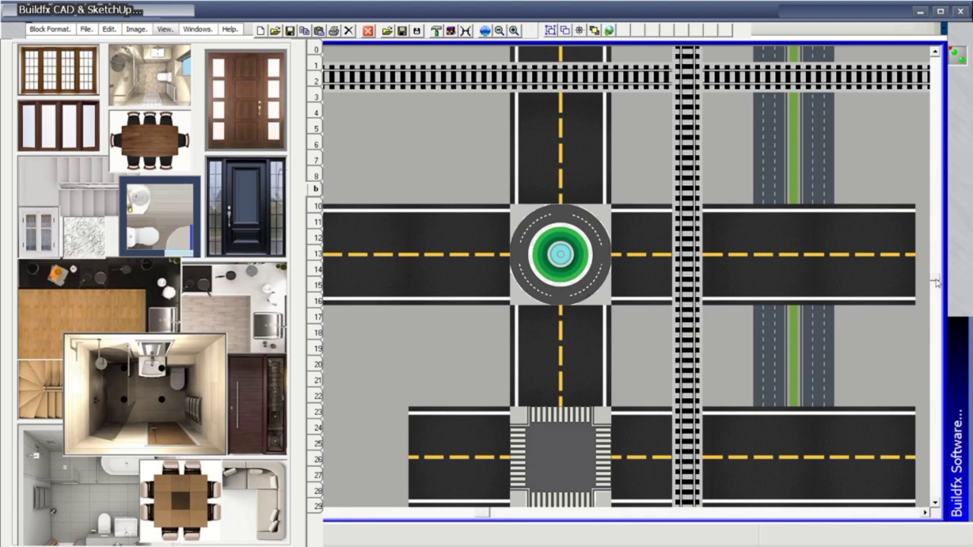
drag(937, 282, 928, 502)
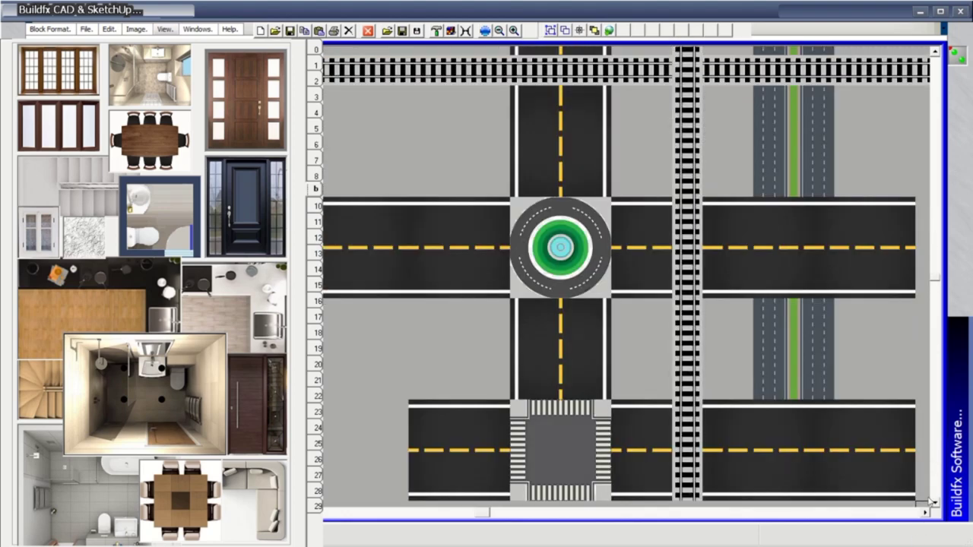
drag(937, 280, 933, 484)
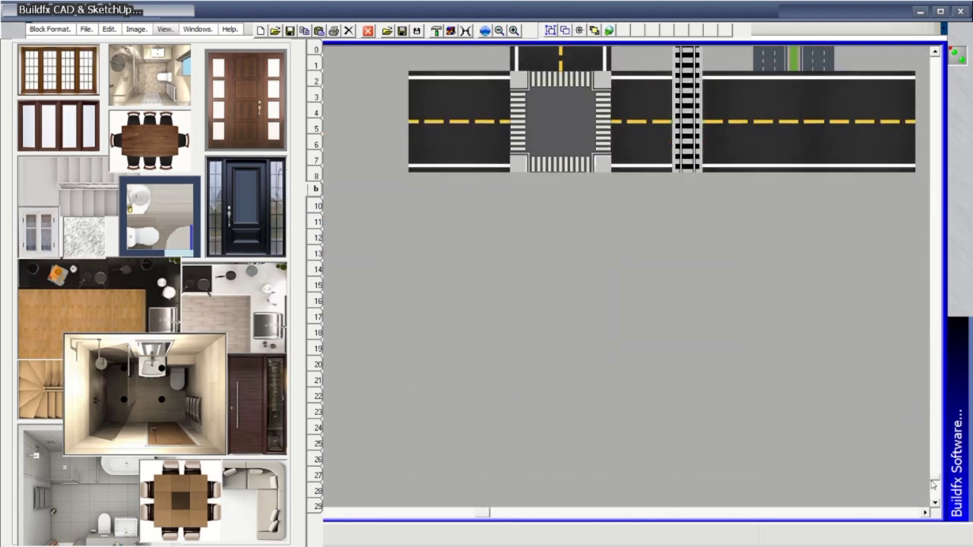
mouse_move(485, 513)
mouse_down()
mouse_move(899, 532)
mouse_move(937, 500)
mouse_move(934, 53)
mouse_up()
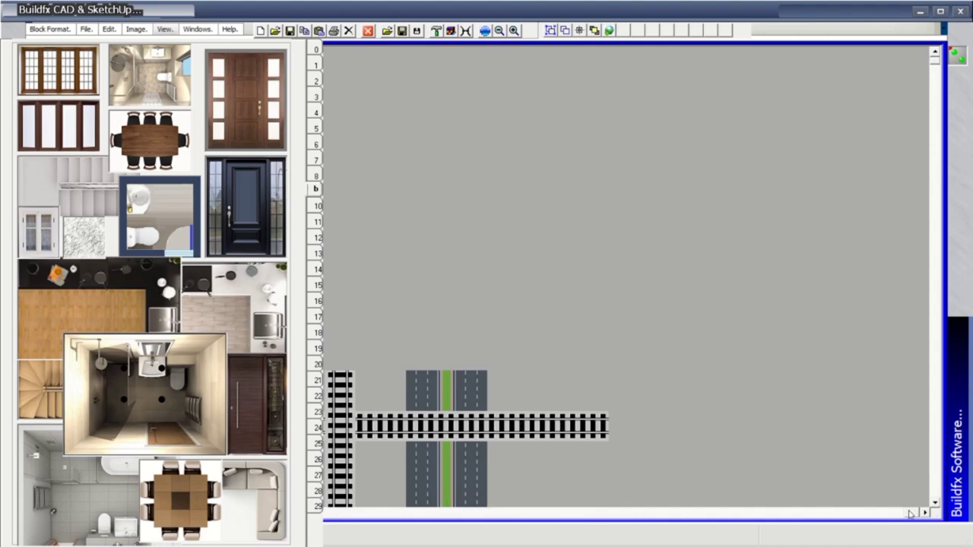
mouse_move(910, 514)
mouse_down()
mouse_move(14, 511)
mouse_move(82, 201)
mouse_up()
Place the double door image at the top of the plan
click(316, 213)
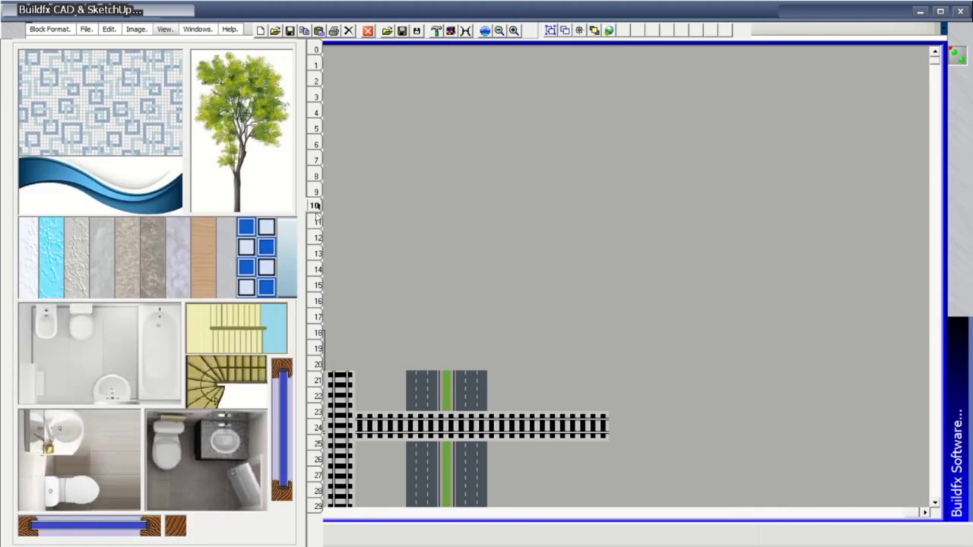
click(317, 221)
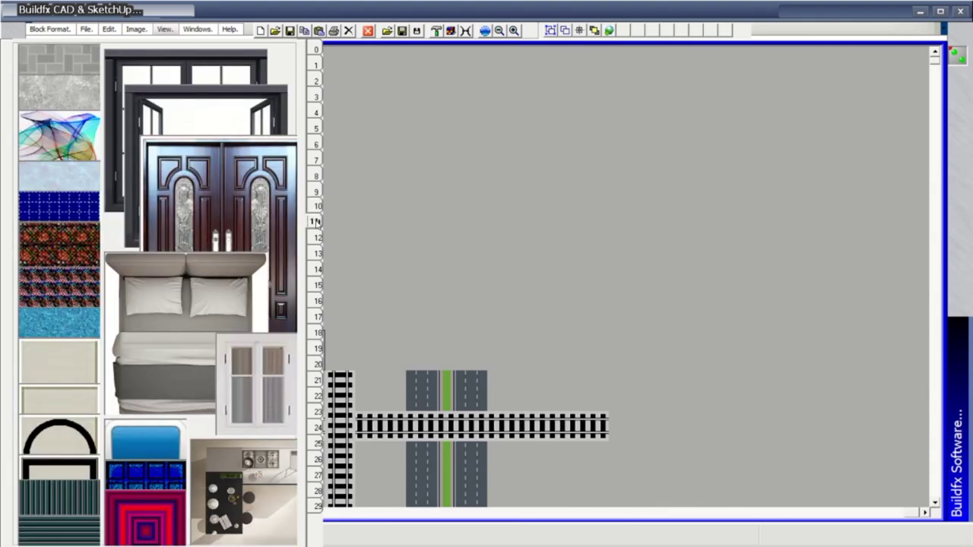
click(264, 223)
click(673, 245)
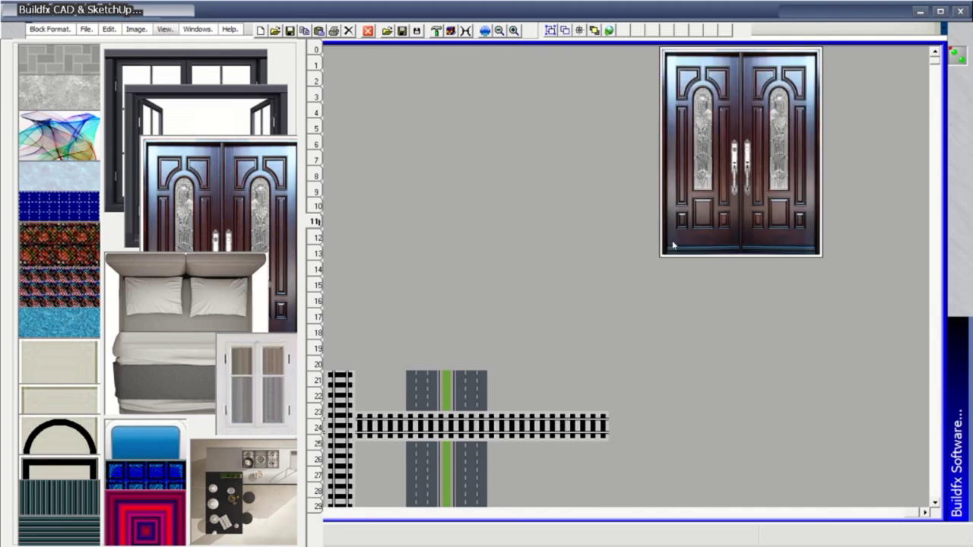
Paint a block of patterned brick tiles beside the door and fill the column to its right
click(51, 276)
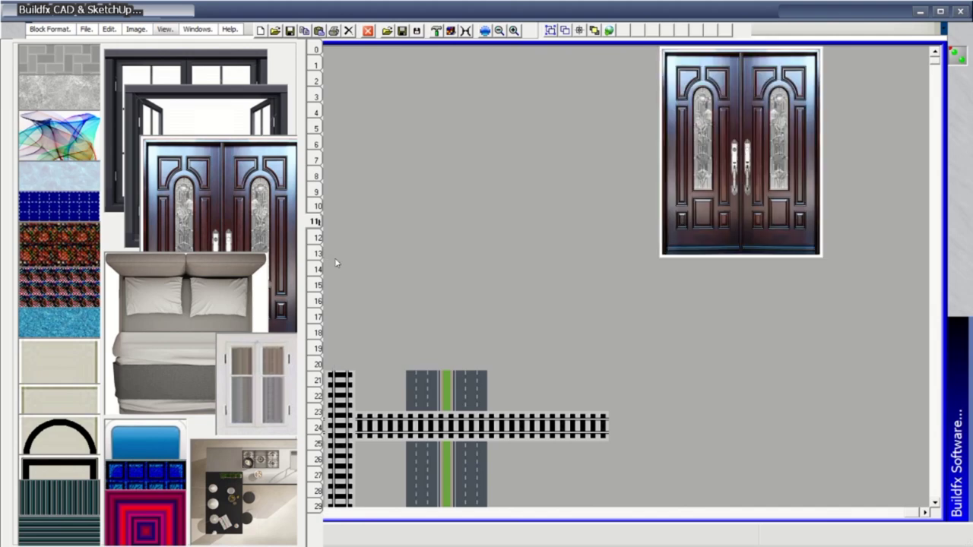
mouse_move(621, 78)
mouse_down()
mouse_move(621, 174)
mouse_move(448, 85)
mouse_up()
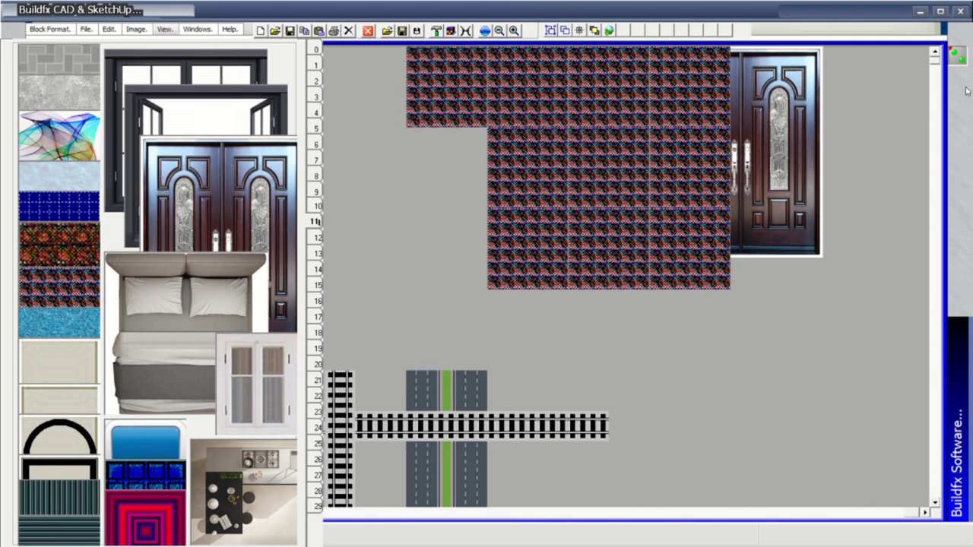
click(867, 72)
mouse_move(898, 76)
mouse_down()
mouse_move(852, 281)
mouse_move(821, 220)
mouse_move(843, 163)
mouse_up()
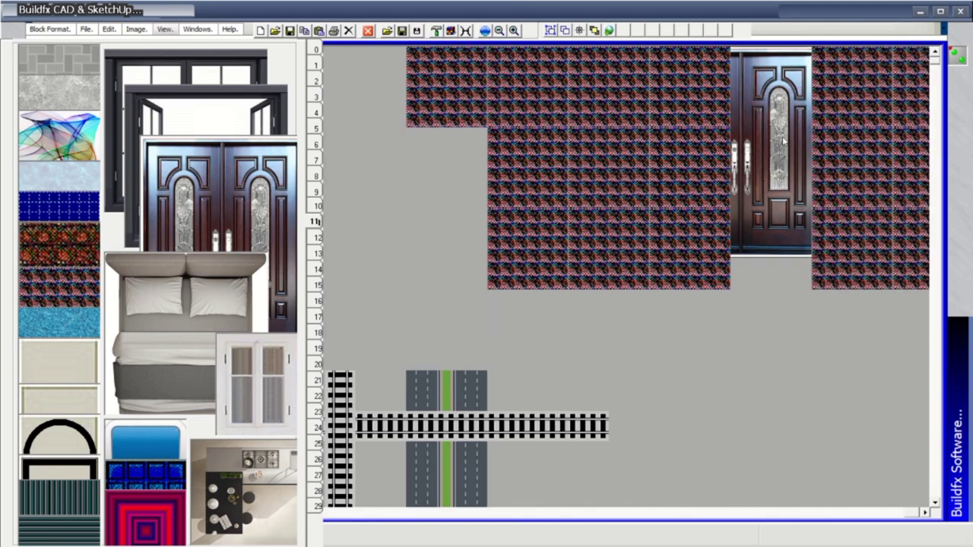
Set the open casement window left of the door and brick up the wall's left column
click(207, 107)
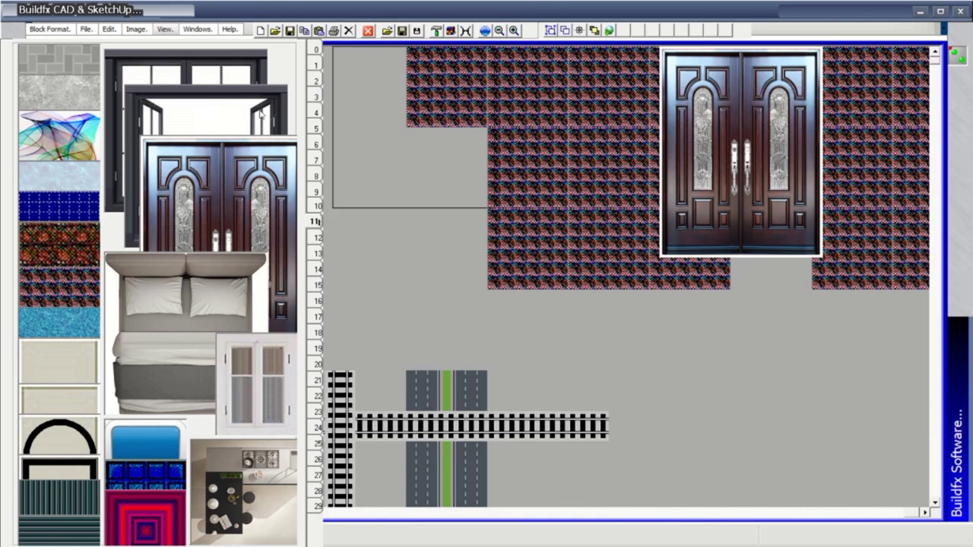
click(527, 111)
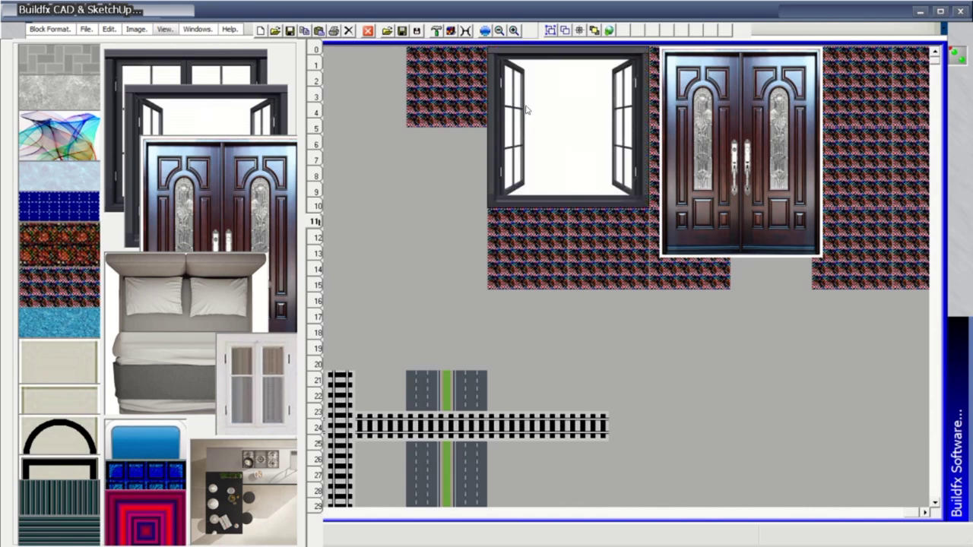
click(60, 285)
click(447, 139)
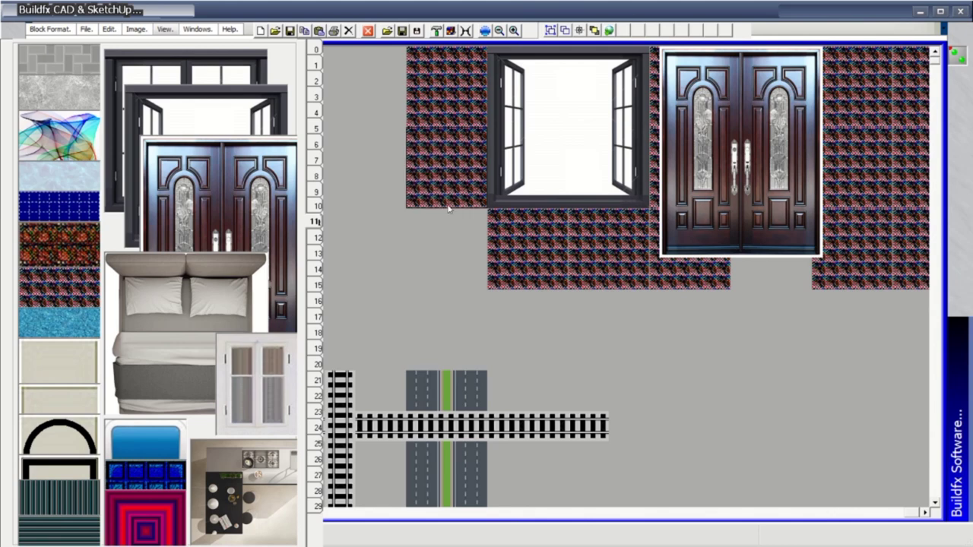
click(452, 248)
Fill brick tiles below the door and across the wall's lower rows
click(782, 312)
click(763, 281)
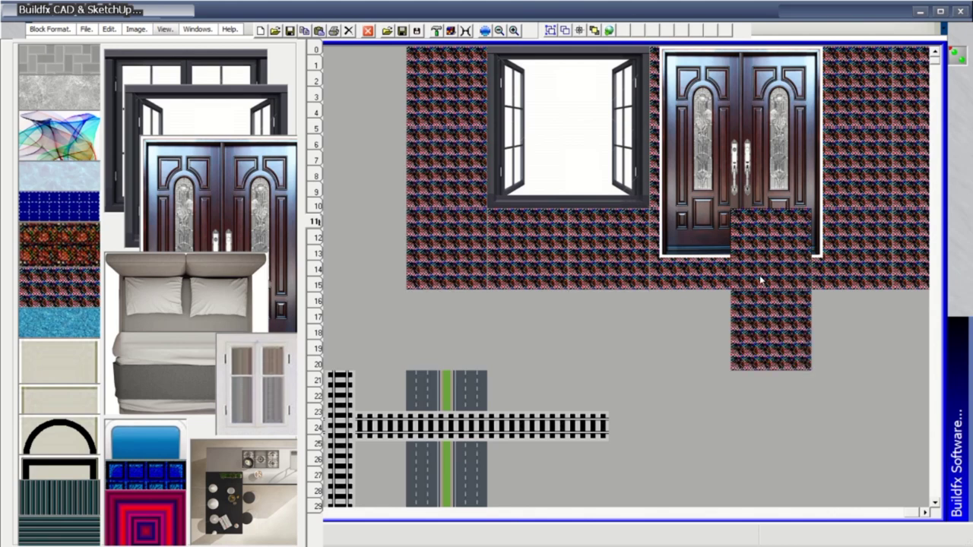
click(879, 272)
click(874, 327)
click(688, 327)
click(524, 327)
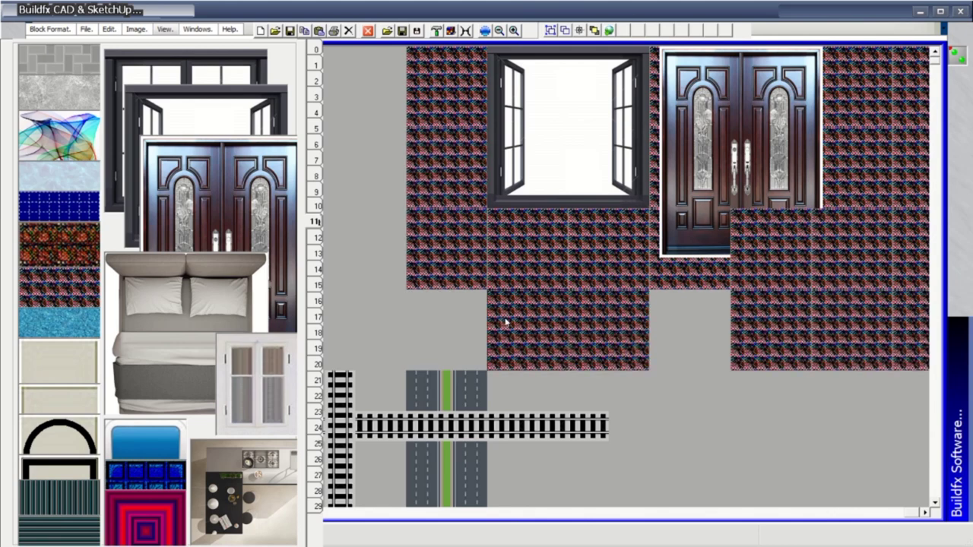
click(441, 323)
click(684, 334)
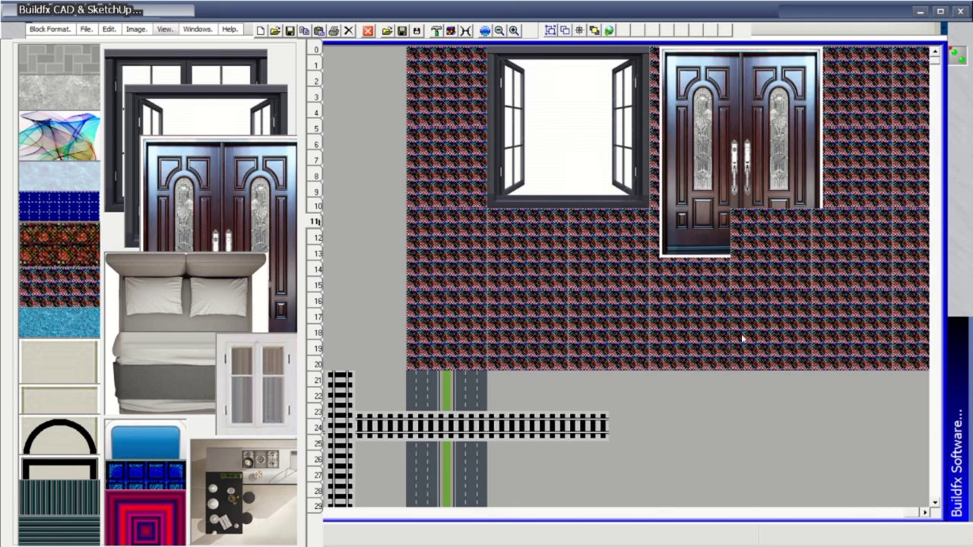
Re-place the double door over the bricks to restore it
click(251, 172)
click(759, 146)
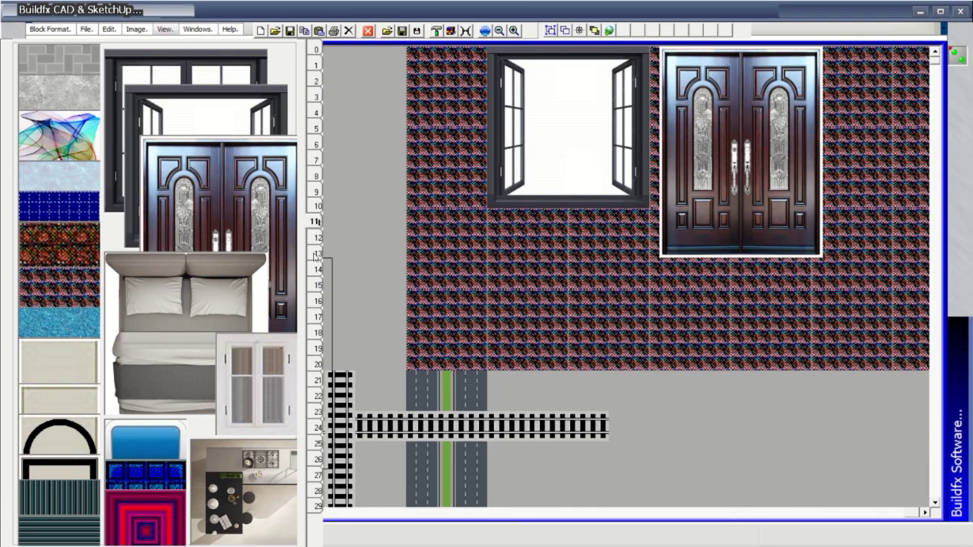
click(316, 238)
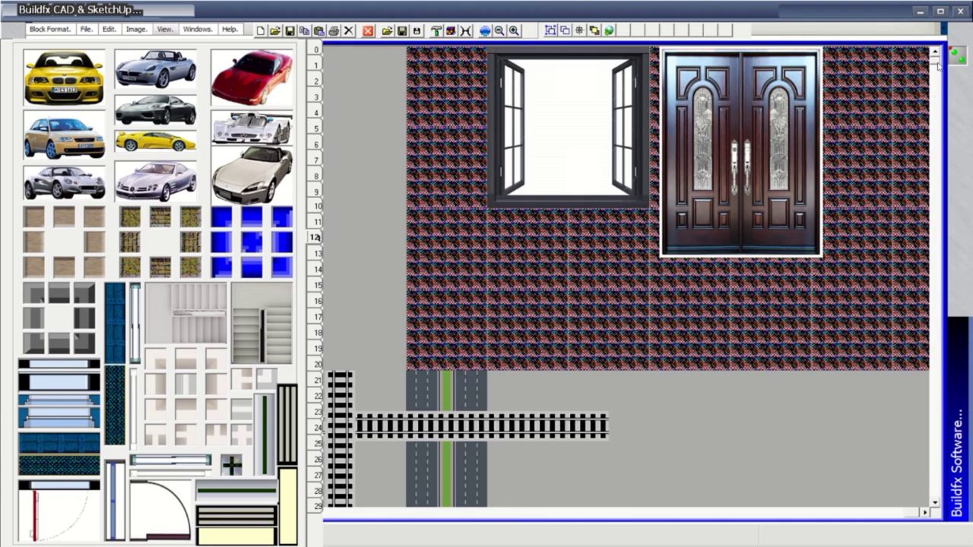
Move to an empty area and build a long top bar of grey wall
drag(936, 62, 936, 293)
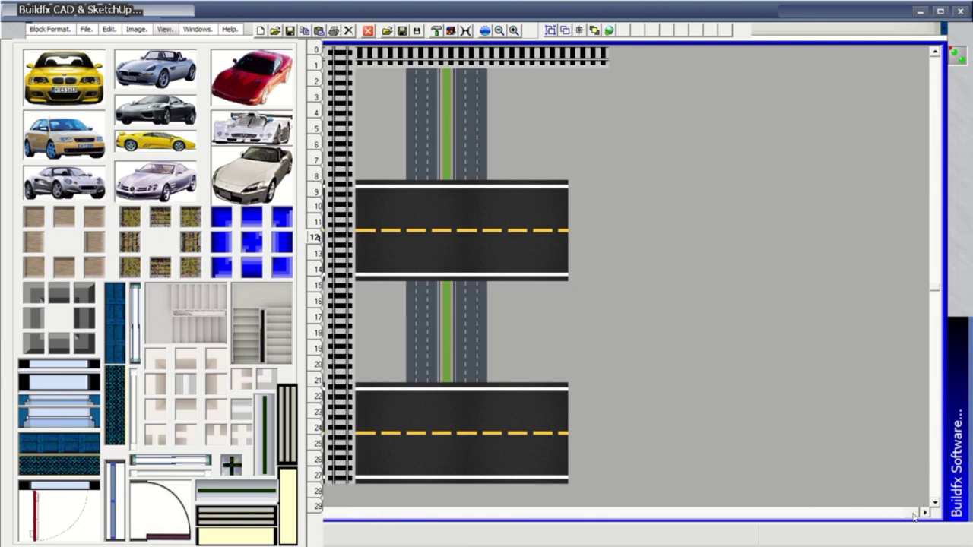
drag(915, 516, 912, 516)
drag(940, 291, 937, 506)
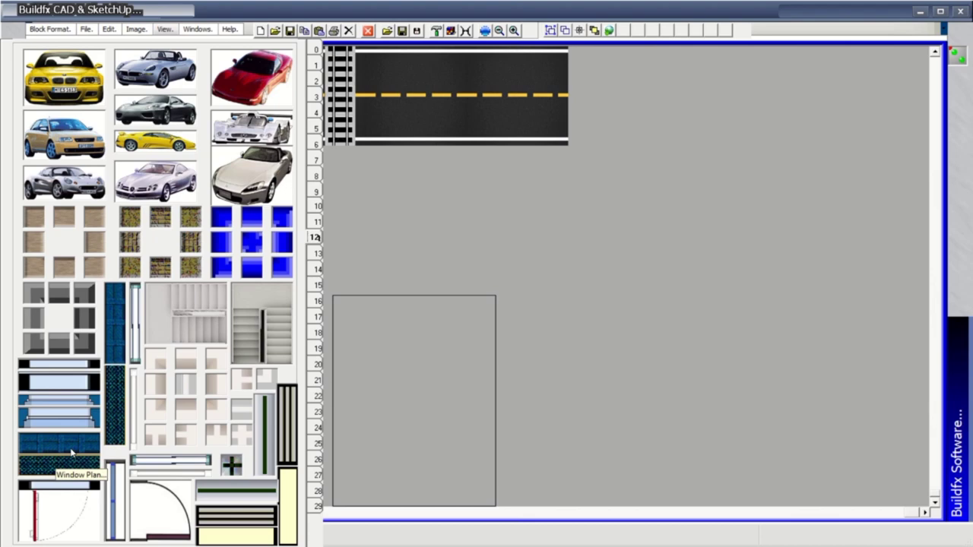
click(29, 301)
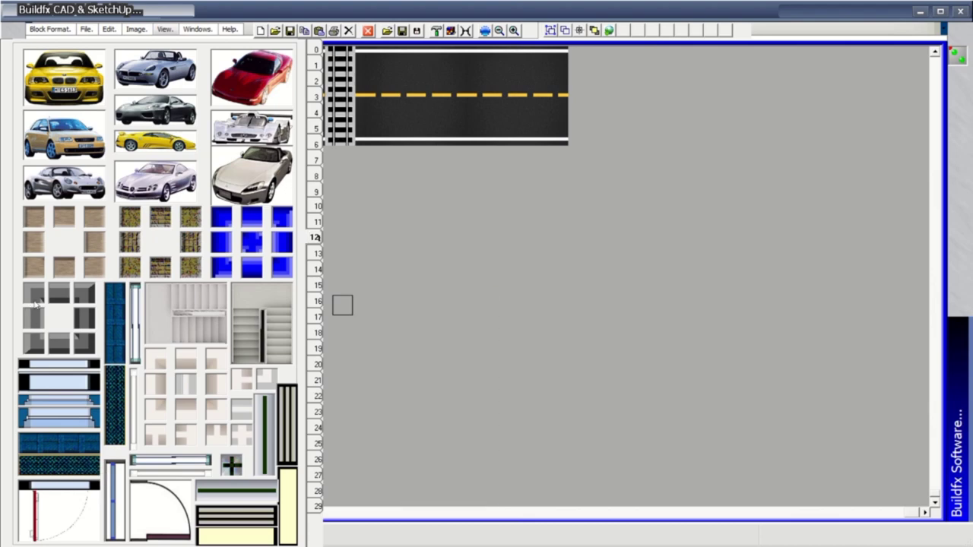
click(476, 199)
drag(519, 196, 804, 196)
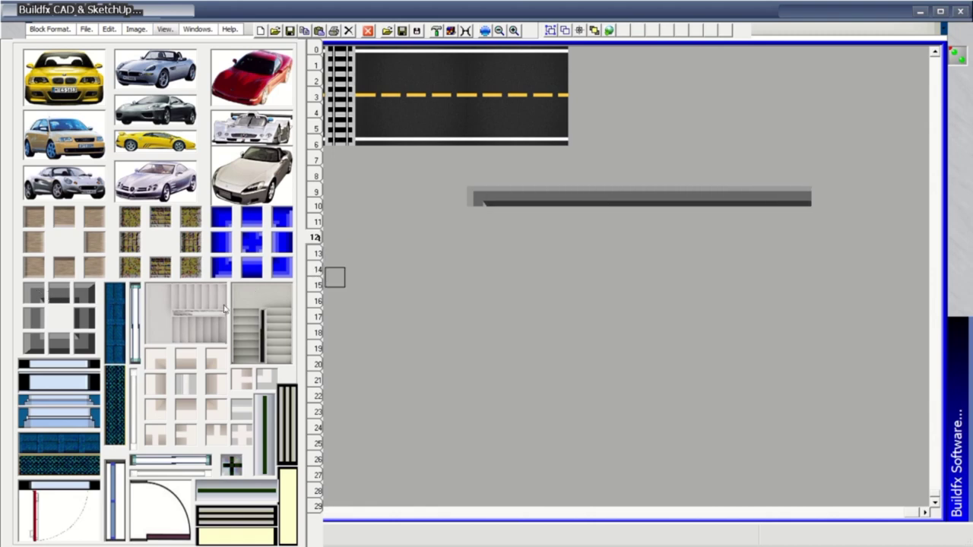
click(822, 197)
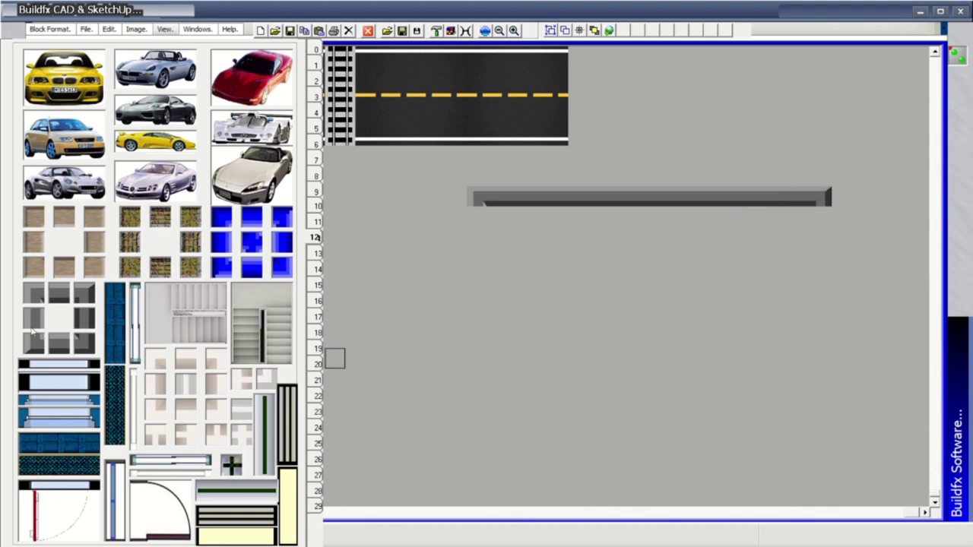
Extend the grey wall down the left side and along the bottom
click(139, 330)
drag(477, 209, 472, 443)
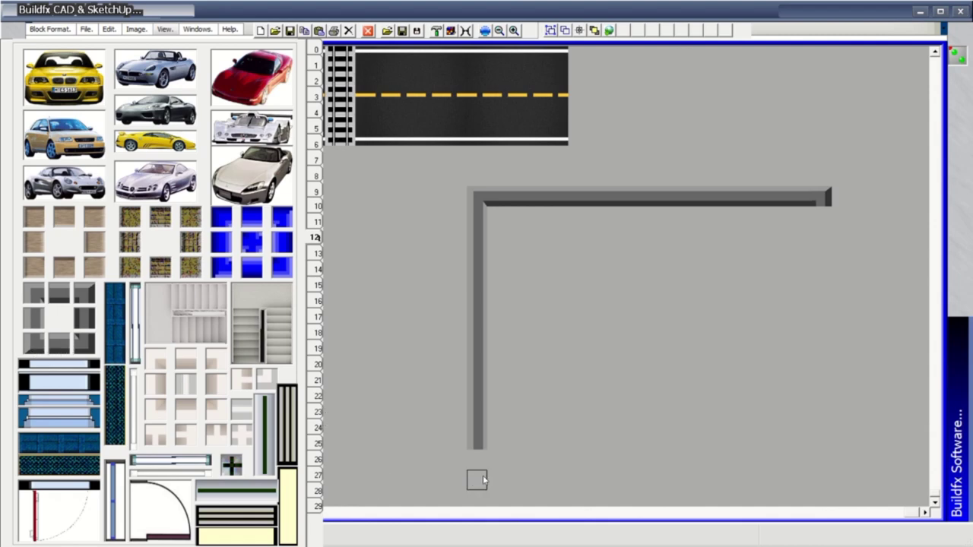
click(477, 459)
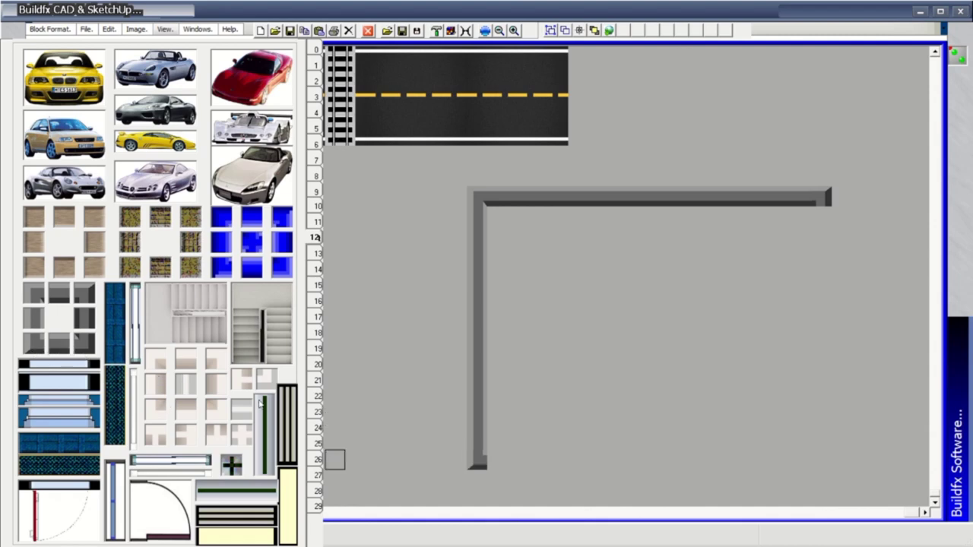
mouse_move(495, 459)
mouse_down()
mouse_move(836, 451)
mouse_move(758, 460)
mouse_up()
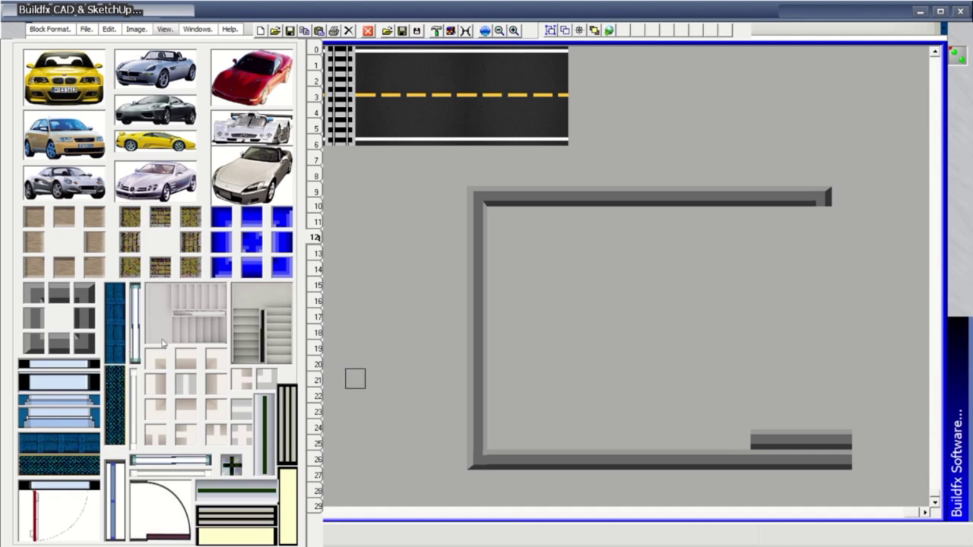
Draw the right grey wall and close the bottom-right corner
drag(821, 210, 826, 441)
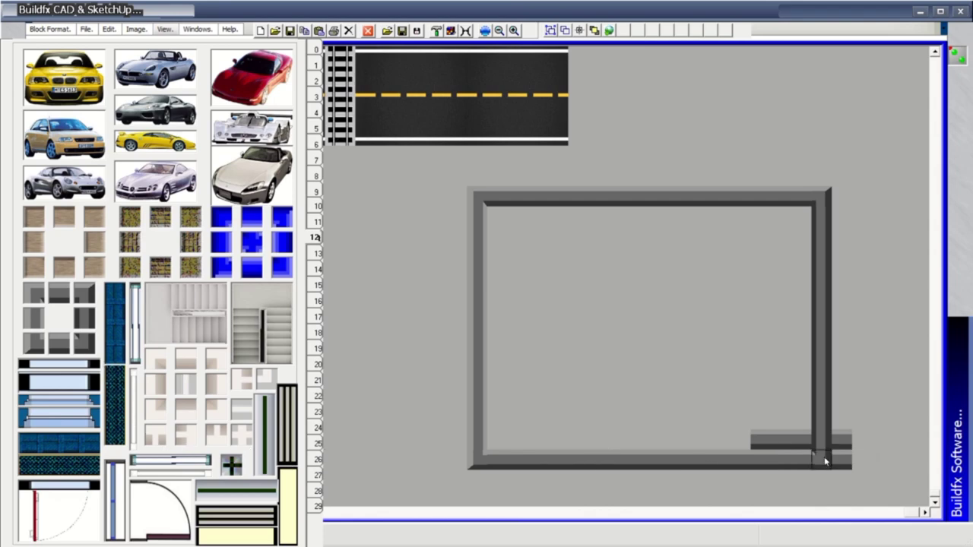
click(825, 460)
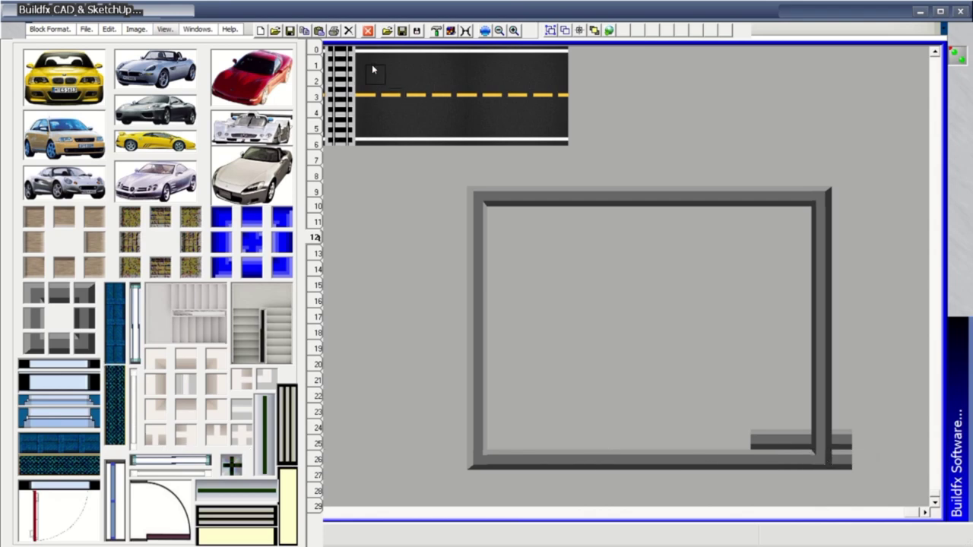
click(317, 49)
click(316, 48)
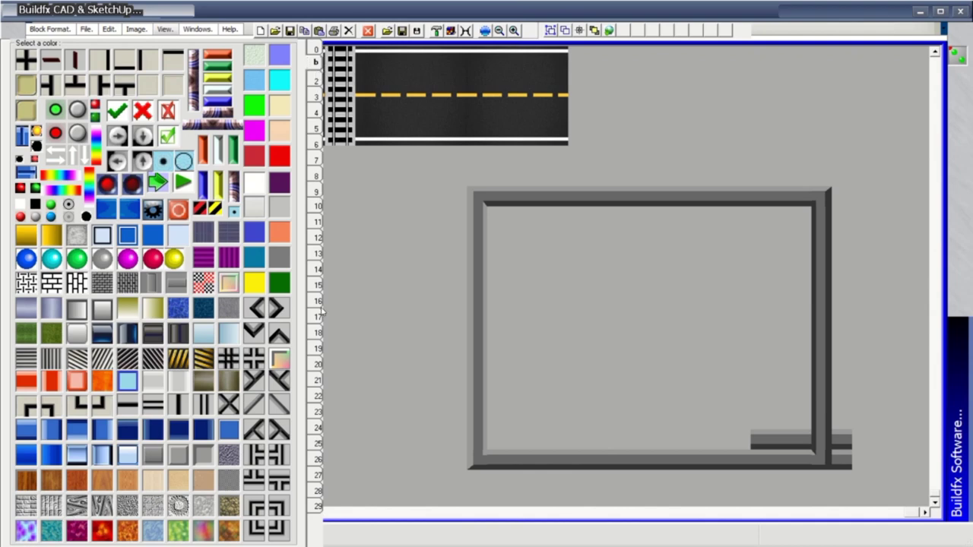
Paint a teal band around the wall's inner edge and tile the interior in light green
click(316, 81)
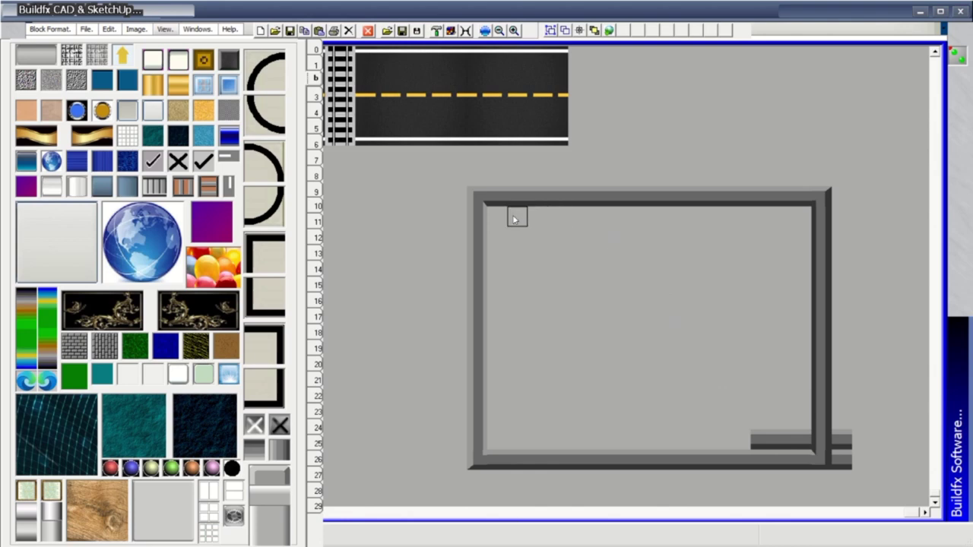
mouse_move(501, 219)
mouse_down()
mouse_move(800, 277)
mouse_move(807, 439)
mouse_up()
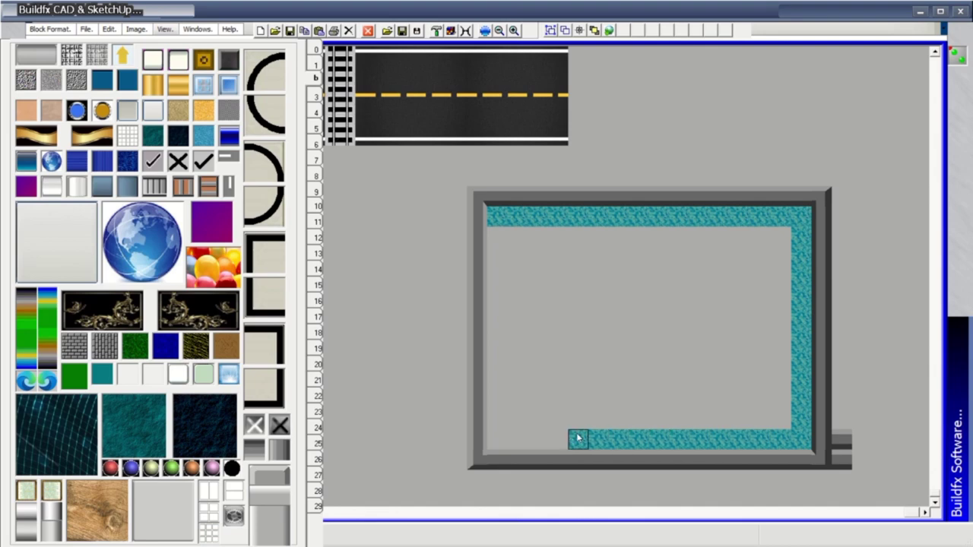
mouse_move(807, 439)
mouse_down()
mouse_move(523, 439)
mouse_move(497, 228)
mouse_up()
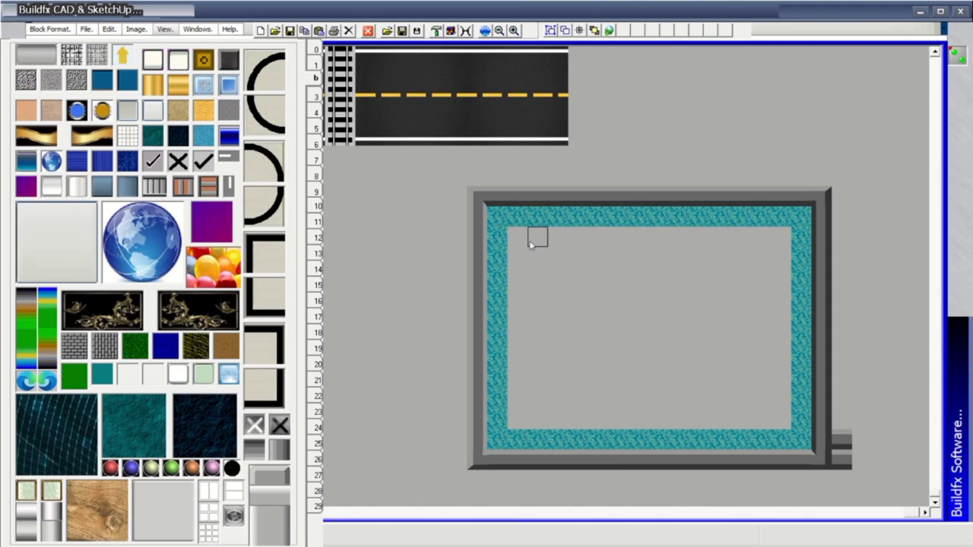
mouse_move(521, 238)
mouse_down()
mouse_move(782, 302)
mouse_move(780, 420)
mouse_move(517, 419)
mouse_move(522, 255)
mouse_move(760, 256)
mouse_move(597, 278)
mouse_move(614, 296)
mouse_move(758, 297)
mouse_move(597, 296)
mouse_move(517, 317)
mouse_move(599, 323)
mouse_move(618, 354)
mouse_move(532, 375)
mouse_move(540, 390)
mouse_move(738, 398)
mouse_move(761, 337)
mouse_move(676, 319)
mouse_move(700, 337)
mouse_move(760, 317)
mouse_move(718, 325)
mouse_move(741, 377)
mouse_move(579, 382)
mouse_up()
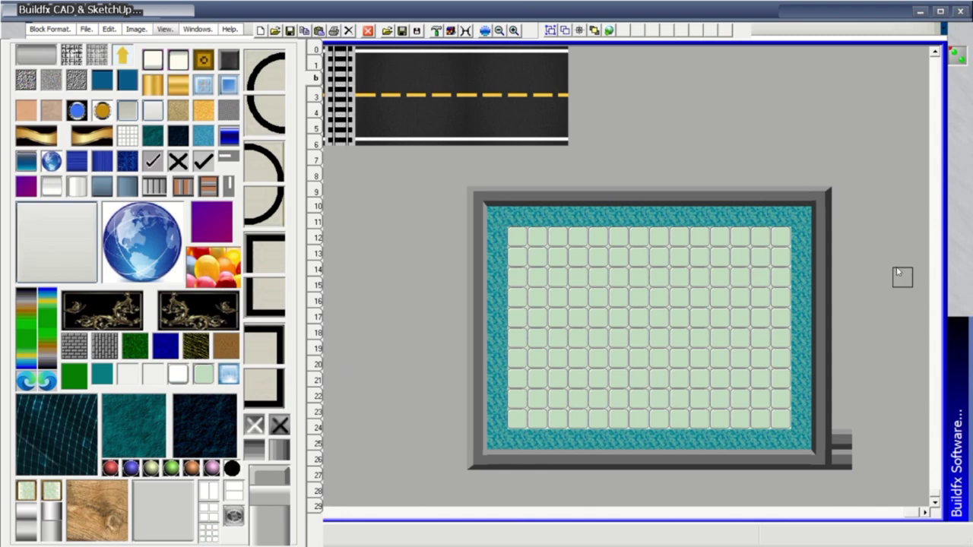
Set a blue window and a swinging door into the room's top wall
click(320, 240)
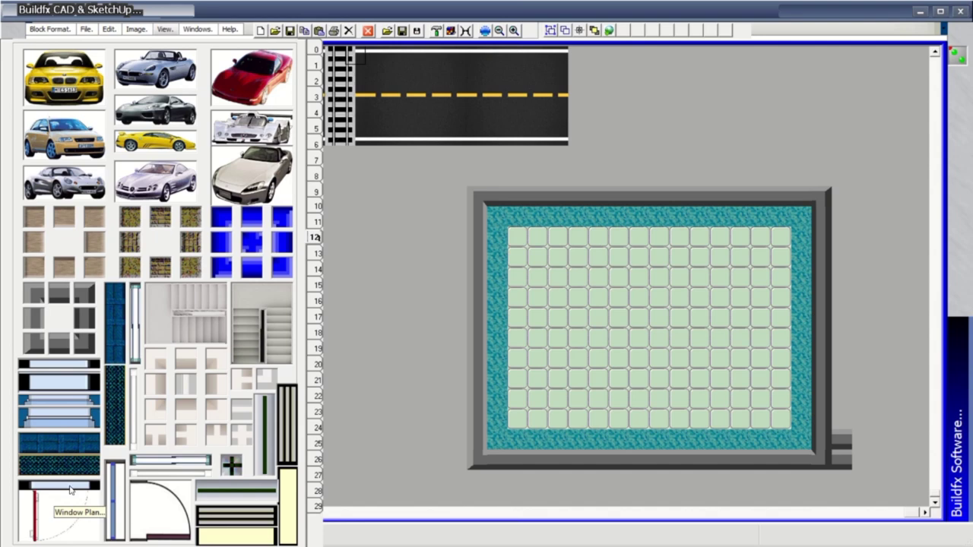
click(82, 419)
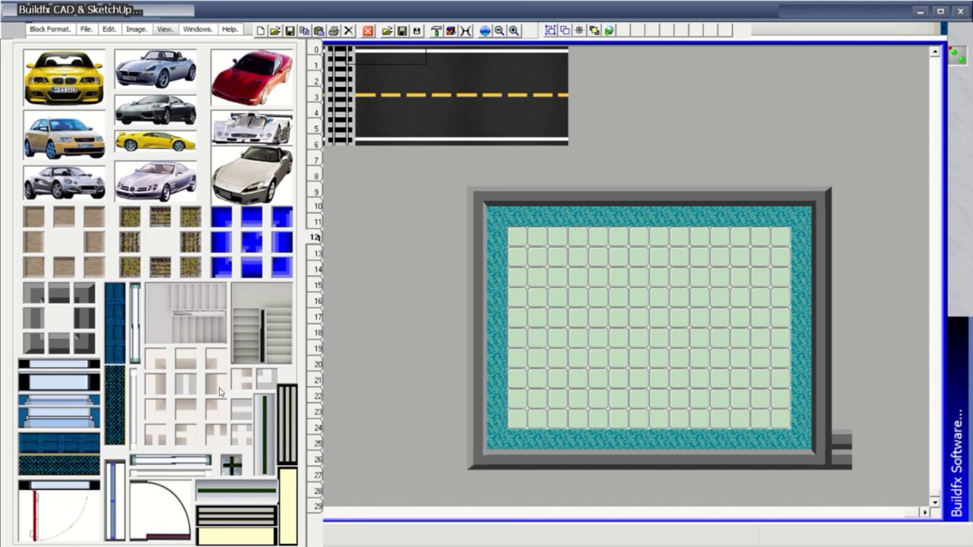
click(564, 195)
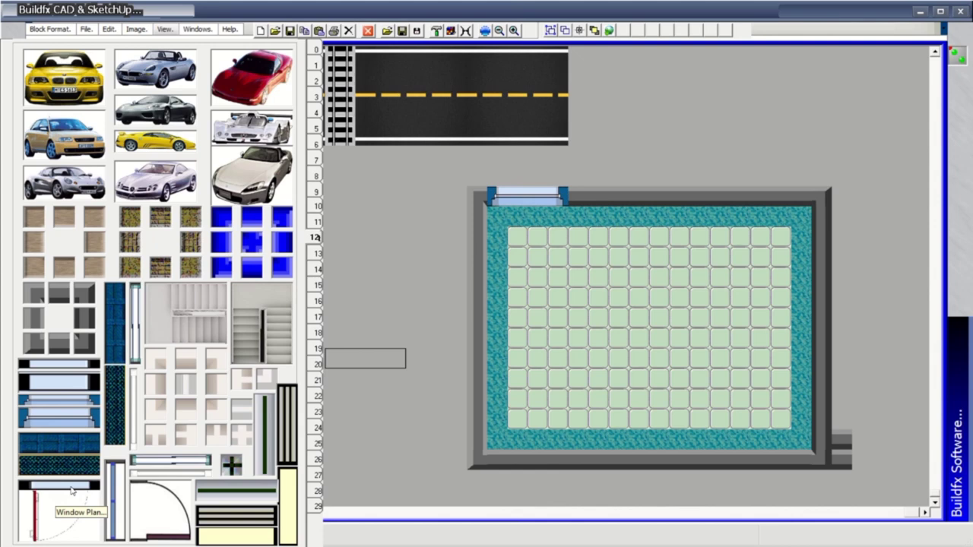
click(72, 491)
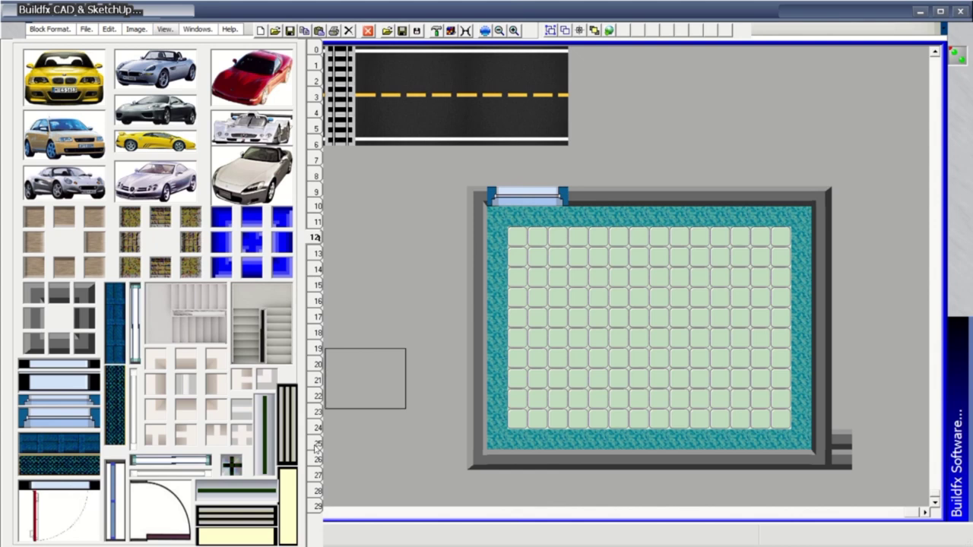
click(710, 213)
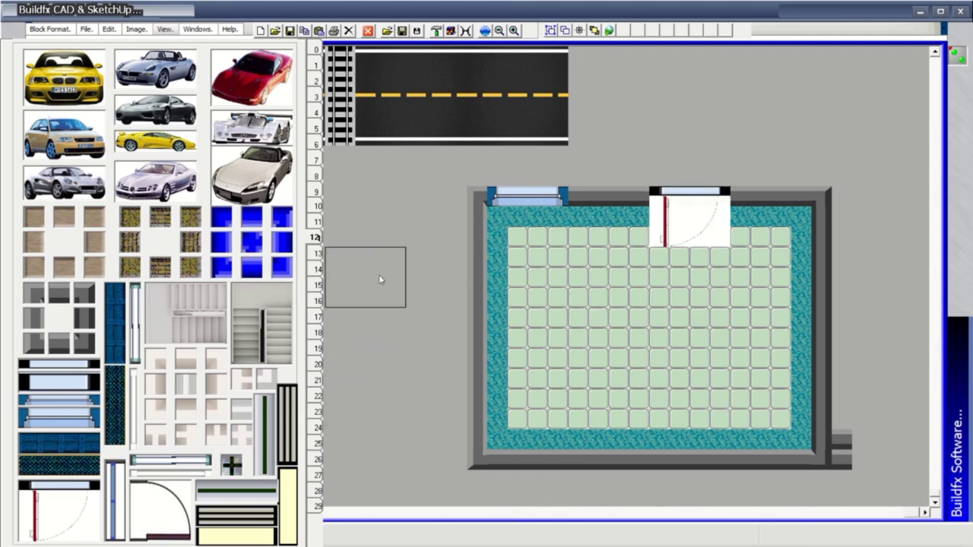
click(317, 81)
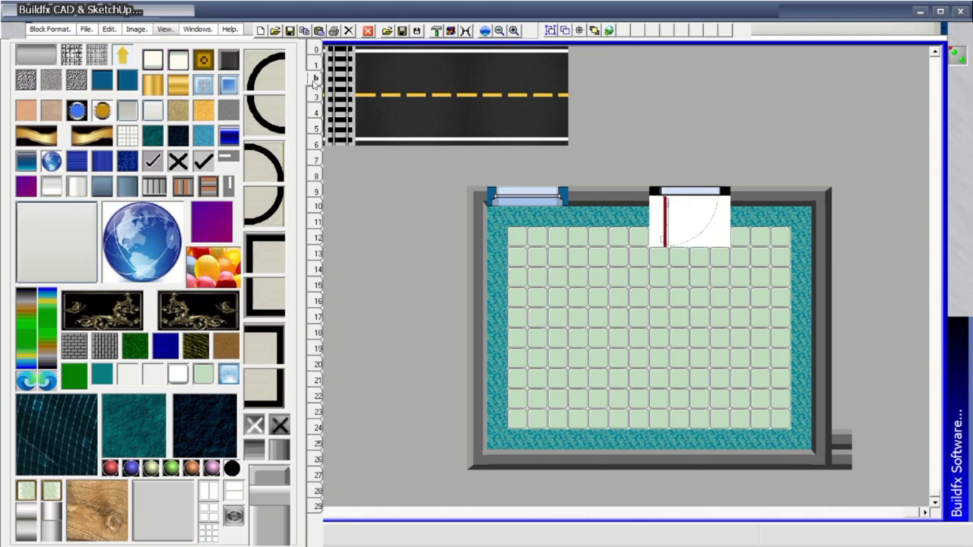
Stamp doors into the top wall in Active mode, then in transparent Src_And mode
click(319, 50)
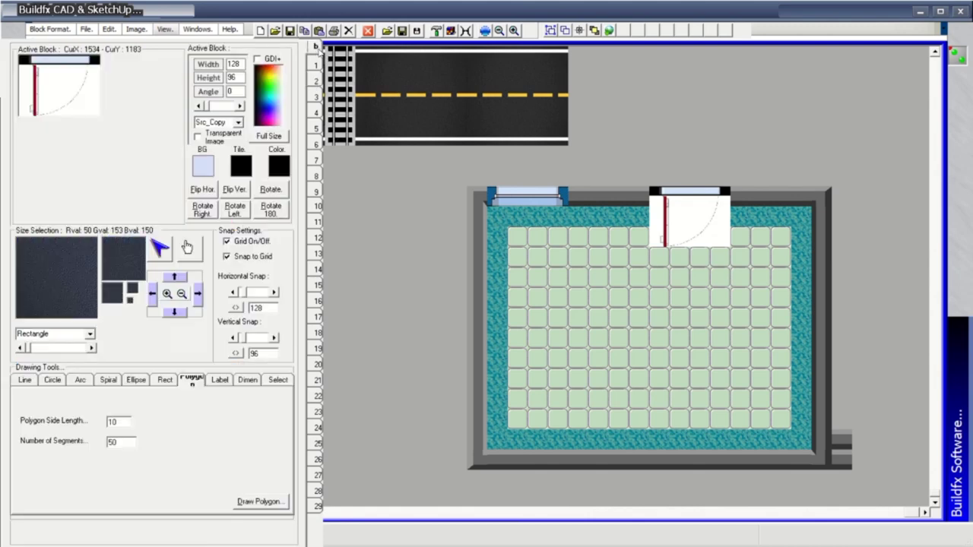
click(238, 123)
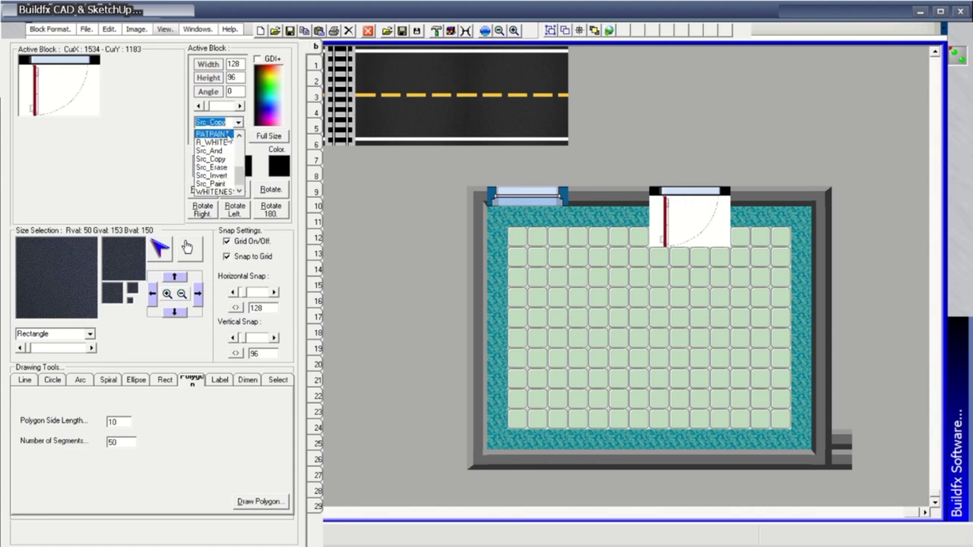
click(205, 133)
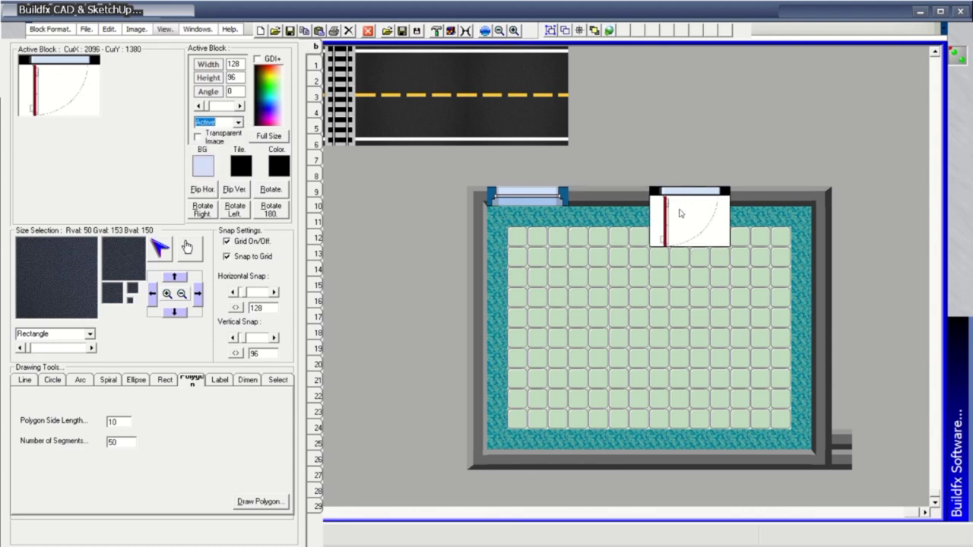
click(618, 212)
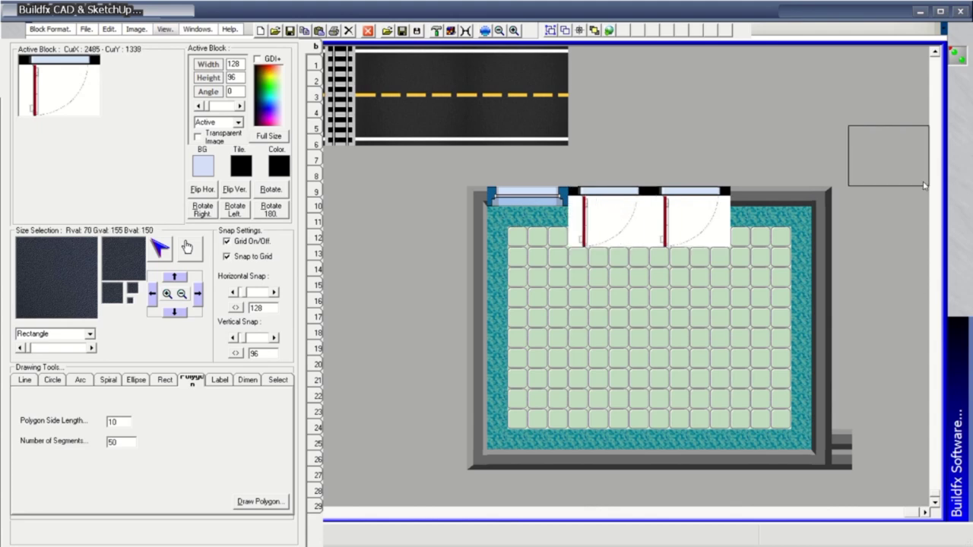
click(226, 141)
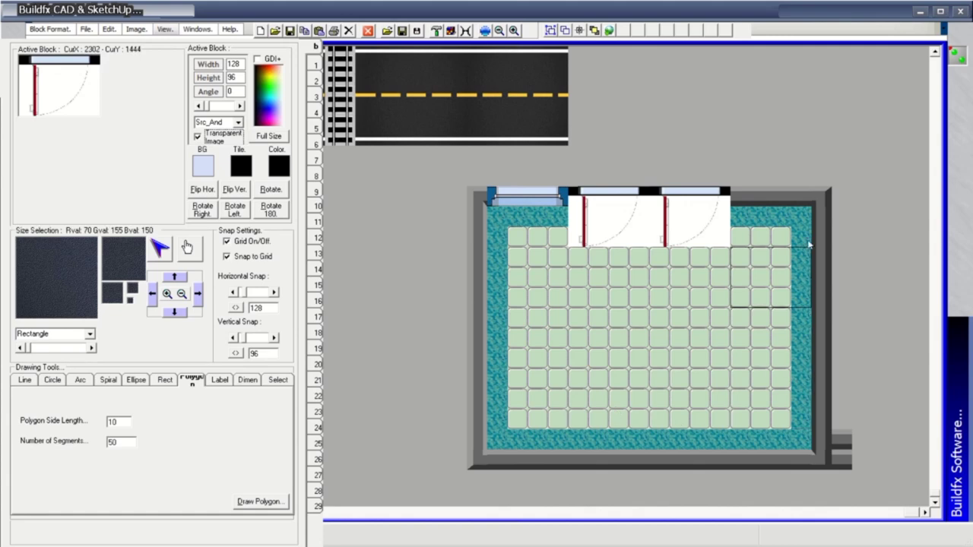
click(802, 219)
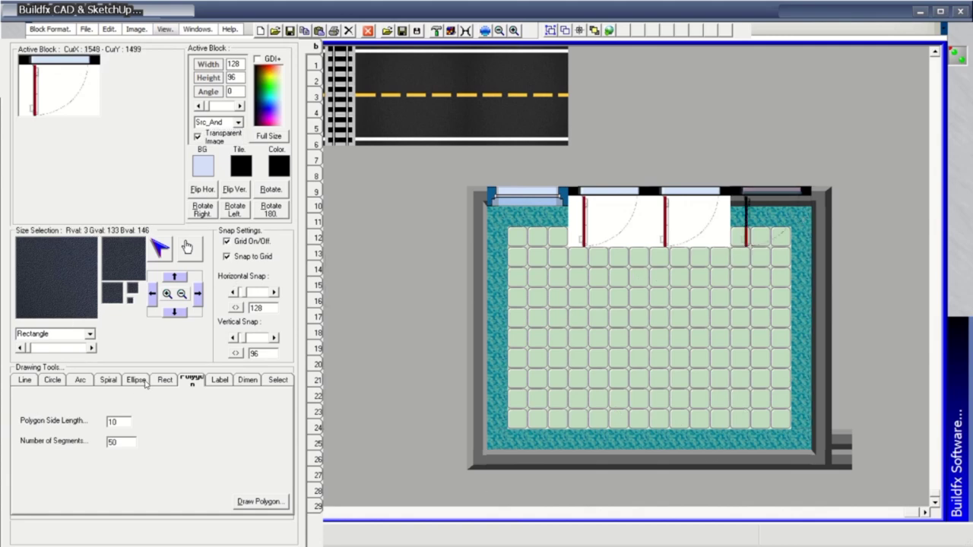
Draw a 45° line of 50 door blocks from left of the room
click(29, 381)
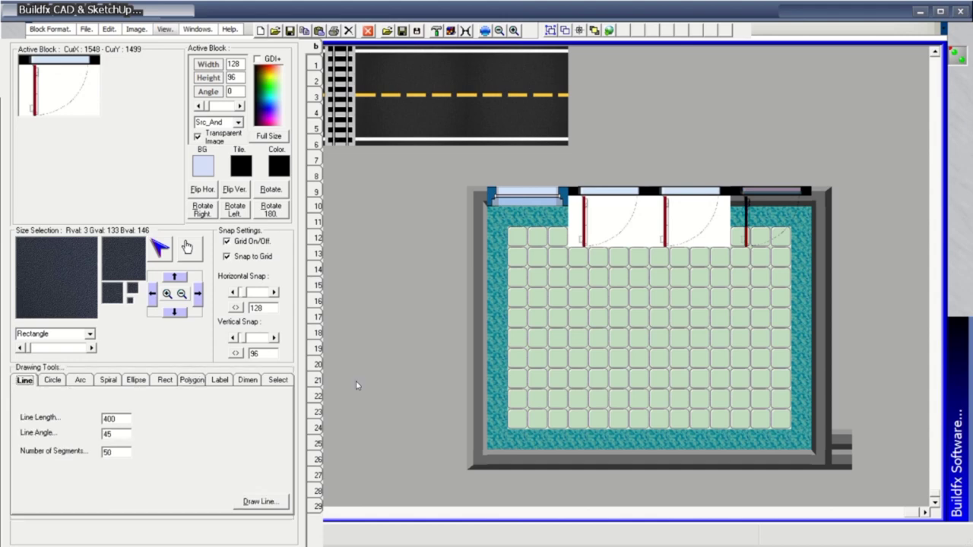
click(411, 351)
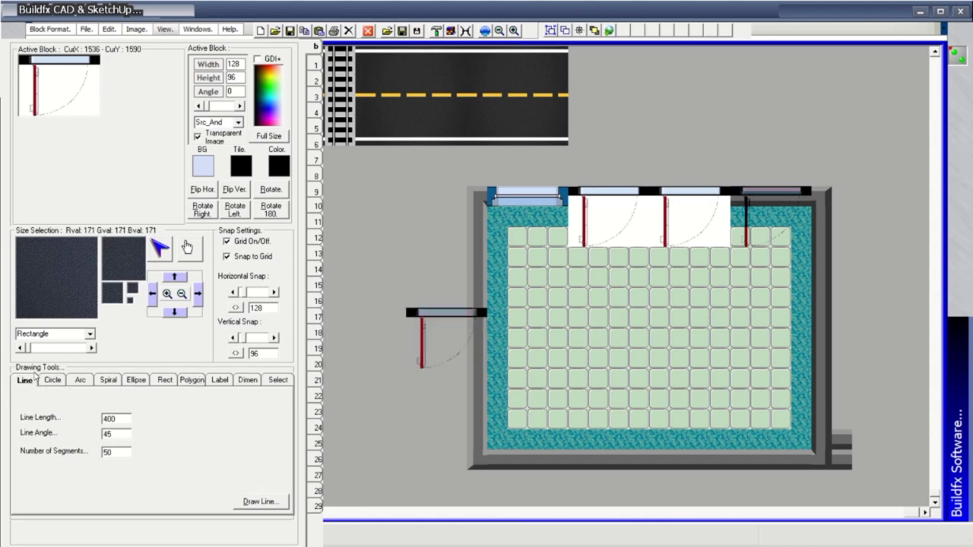
click(254, 503)
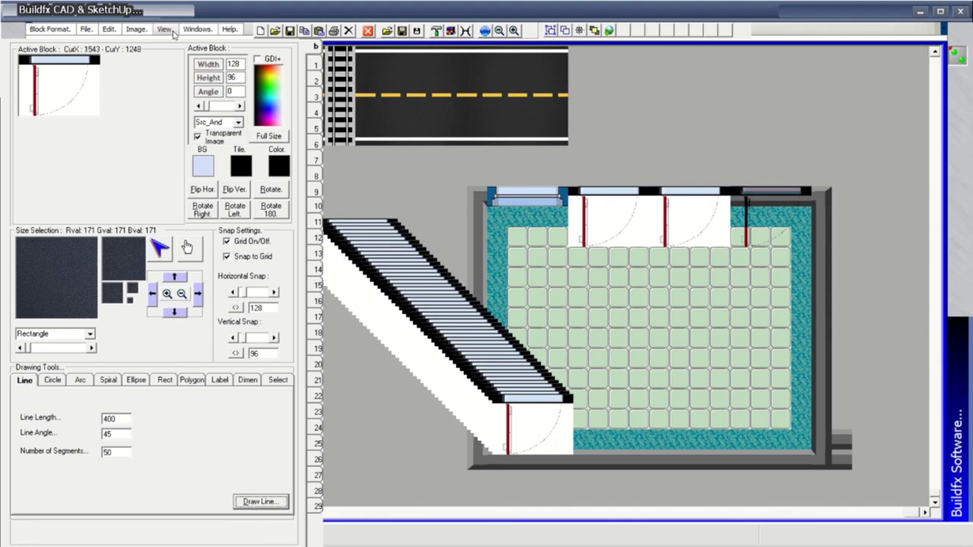
Discard the roads, walls and doors and start a new blank page
click(111, 30)
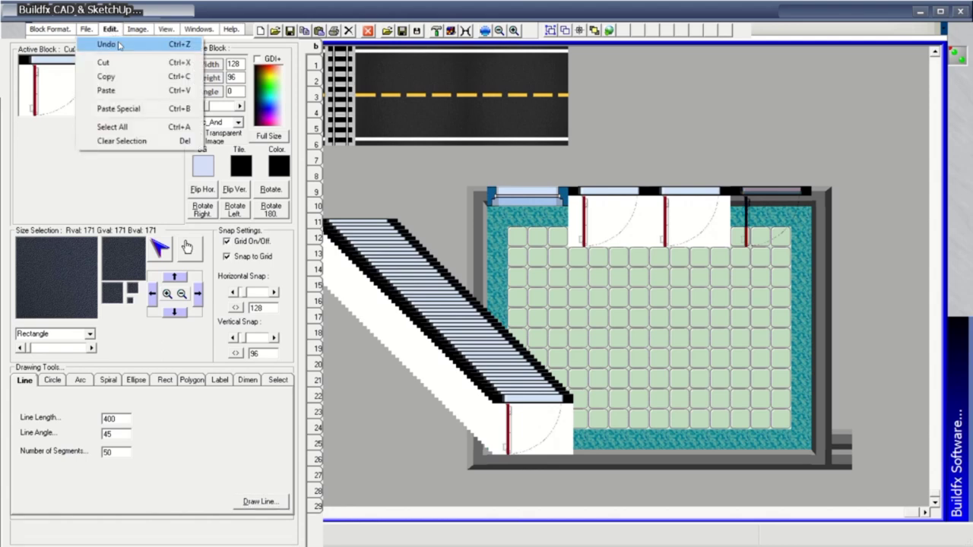
click(119, 142)
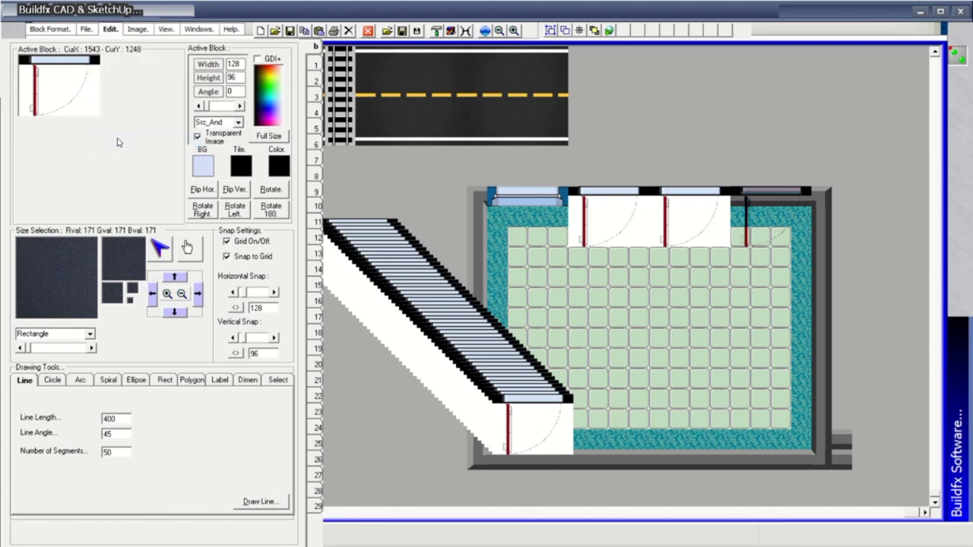
click(86, 29)
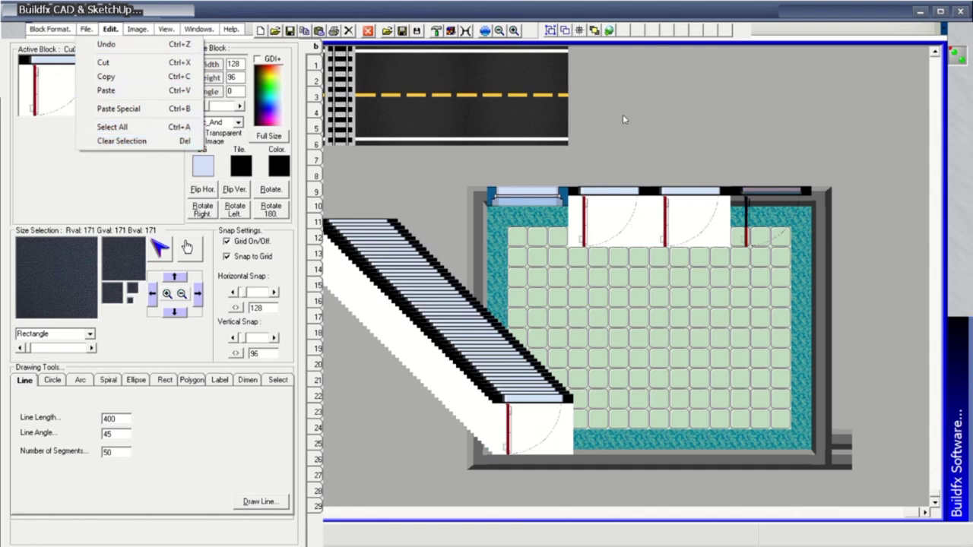
key(Escape)
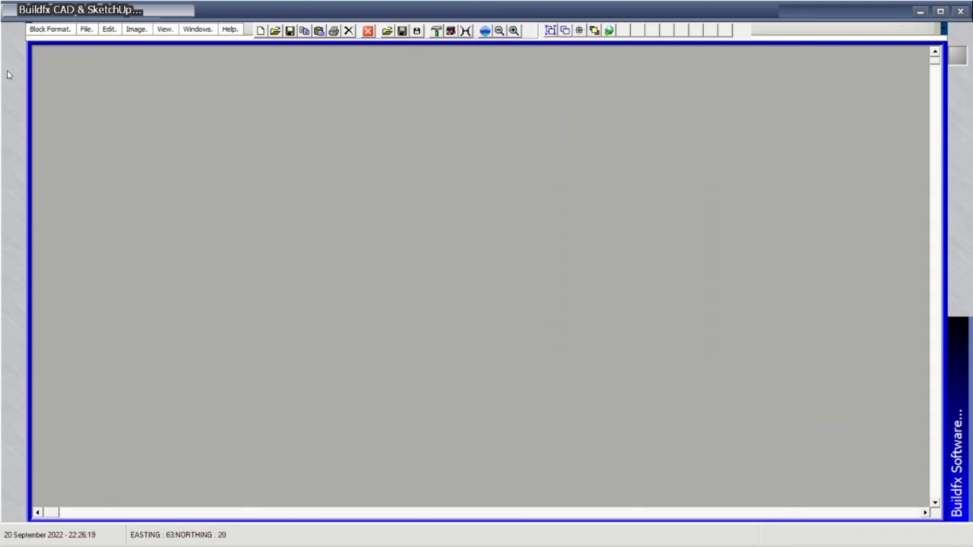
Toggle the block settings panel off and back on
click(9, 74)
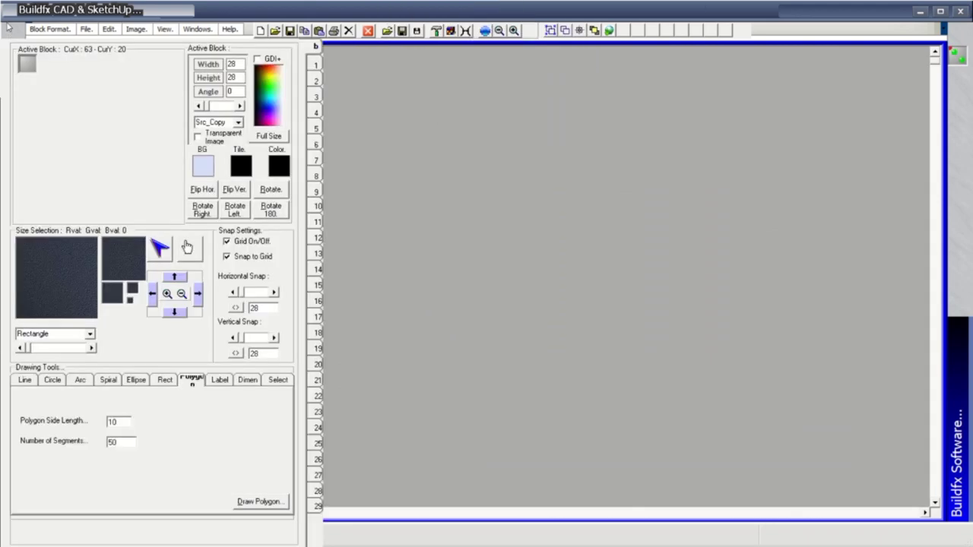
click(8, 33)
click(8, 32)
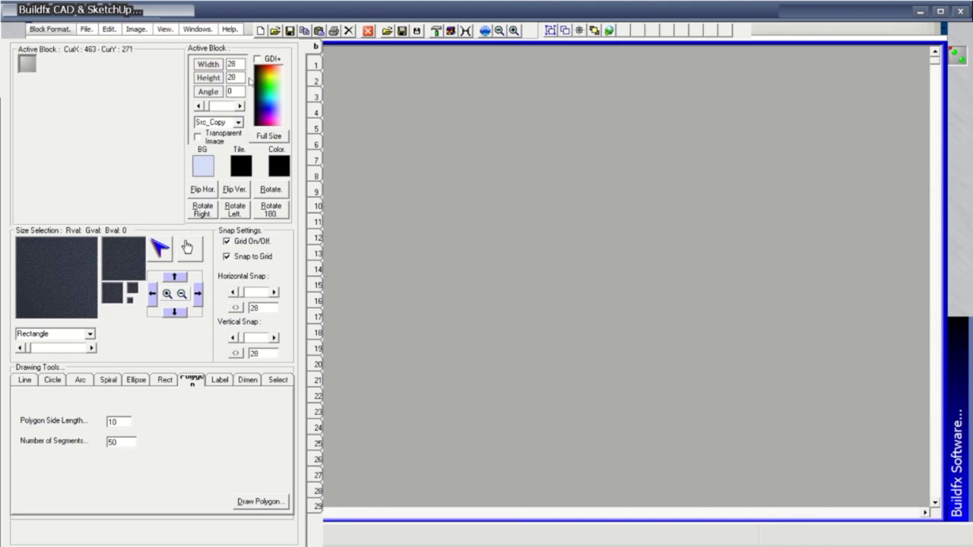
Look through the Block Format and File menus, then display the image block library
click(66, 32)
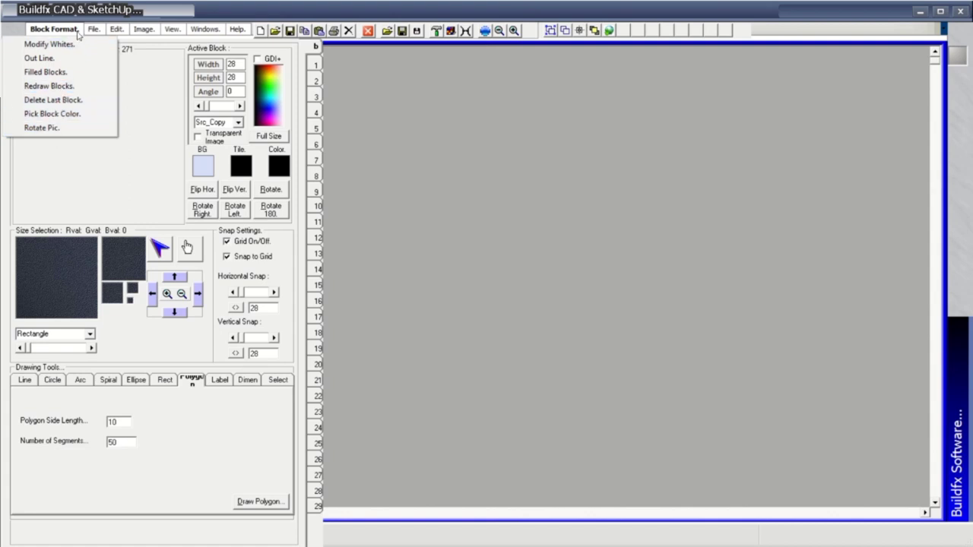
click(88, 29)
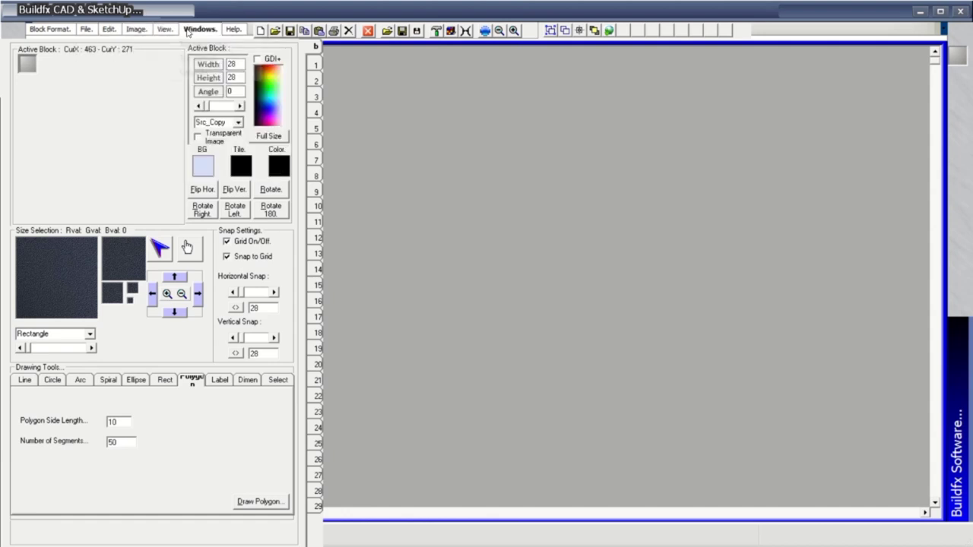
mouse_move(231, 29)
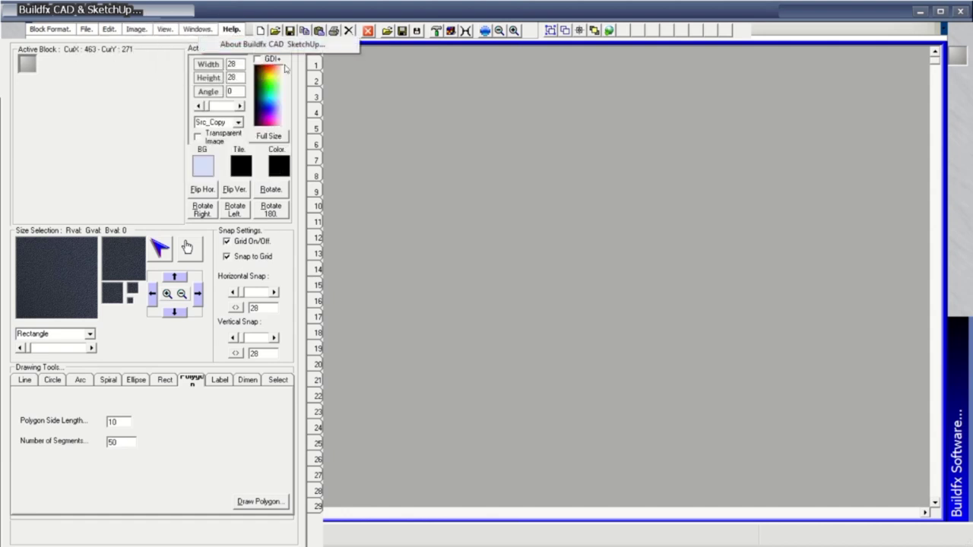
click(318, 240)
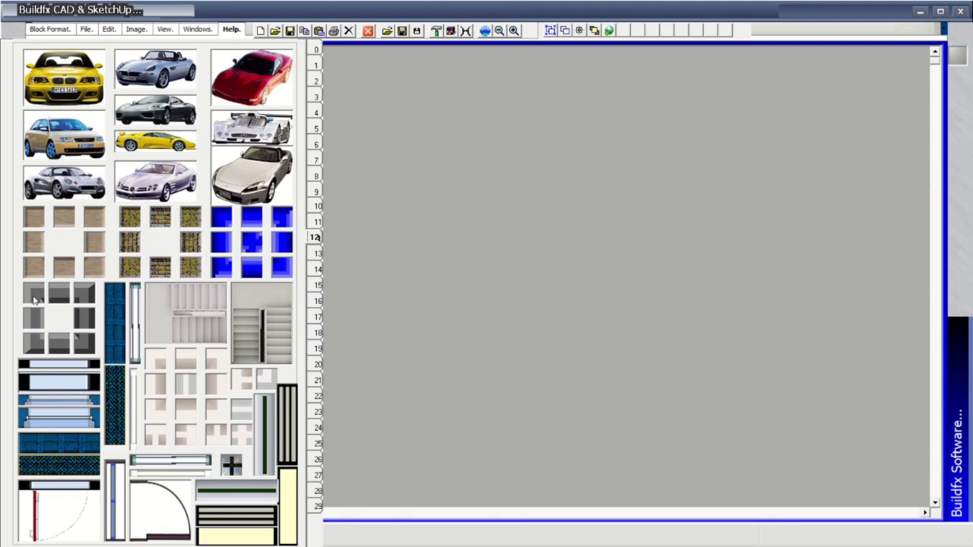
Page through the library to Background Patterns and drag the brick pattern across the whole page
click(318, 254)
click(318, 269)
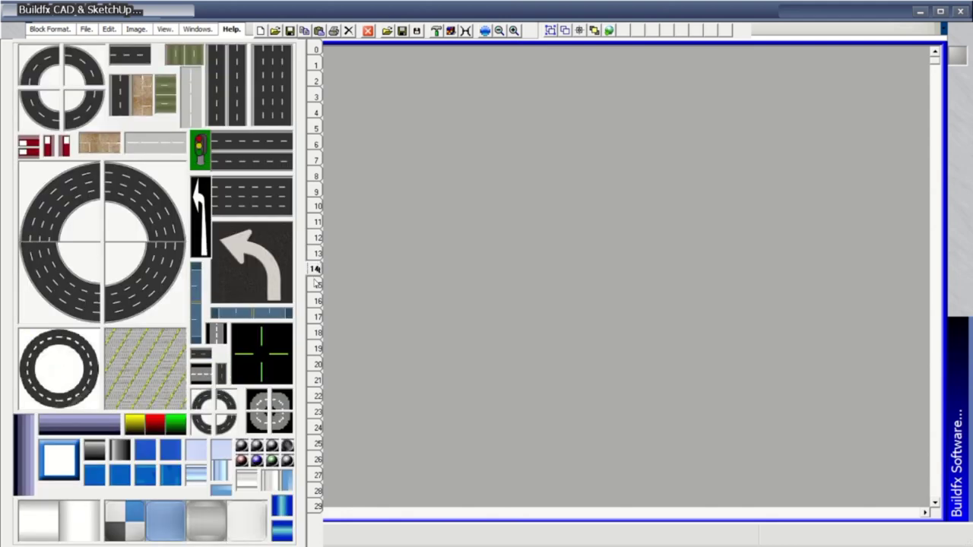
click(318, 285)
click(318, 302)
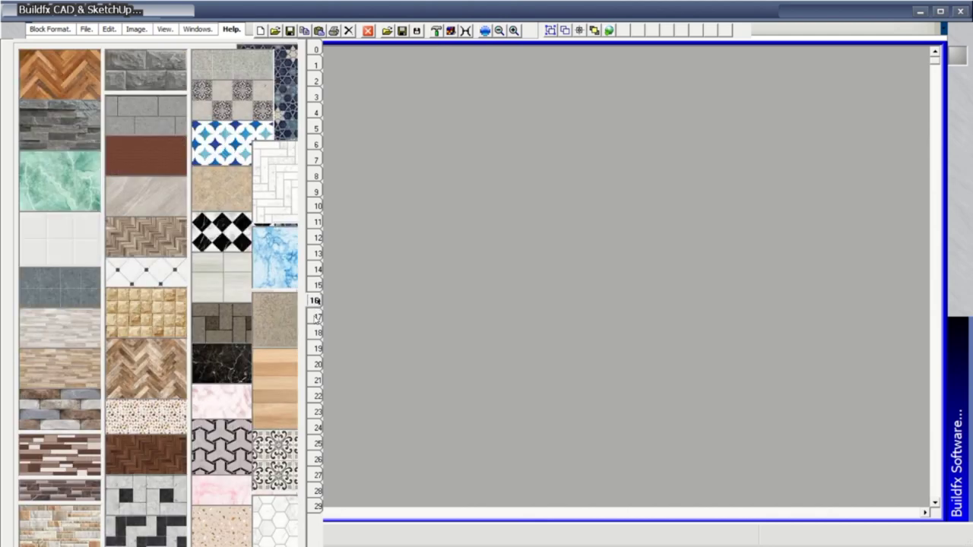
click(318, 316)
click(318, 332)
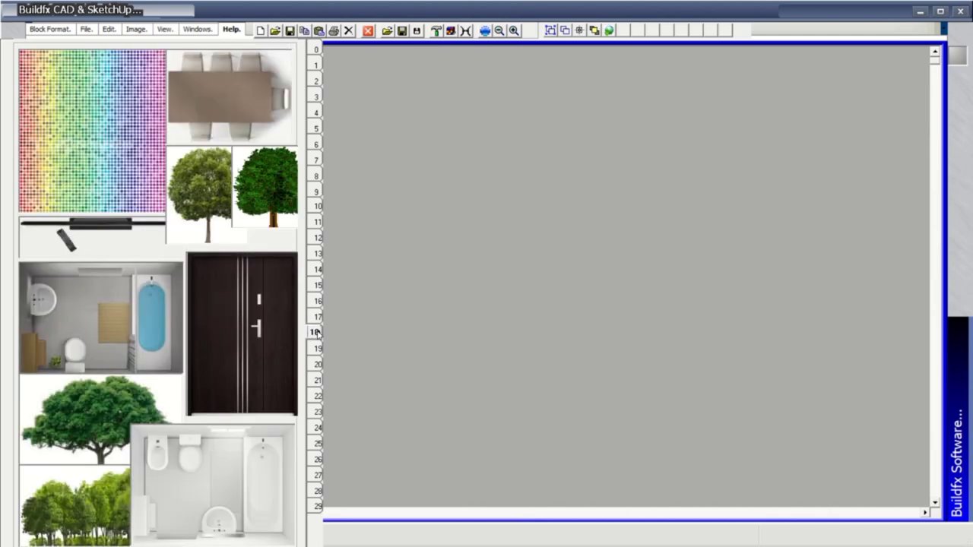
click(318, 348)
click(318, 364)
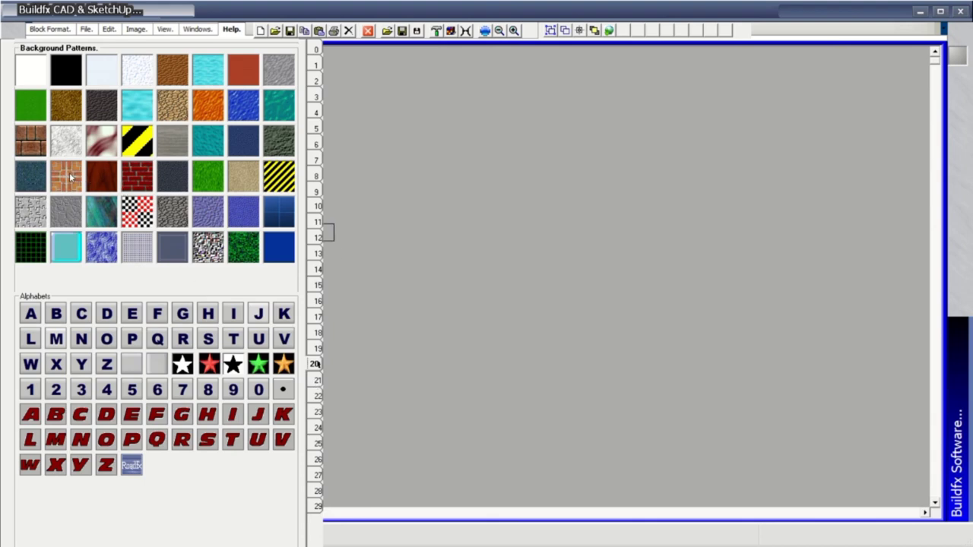
drag(70, 177, 364, 136)
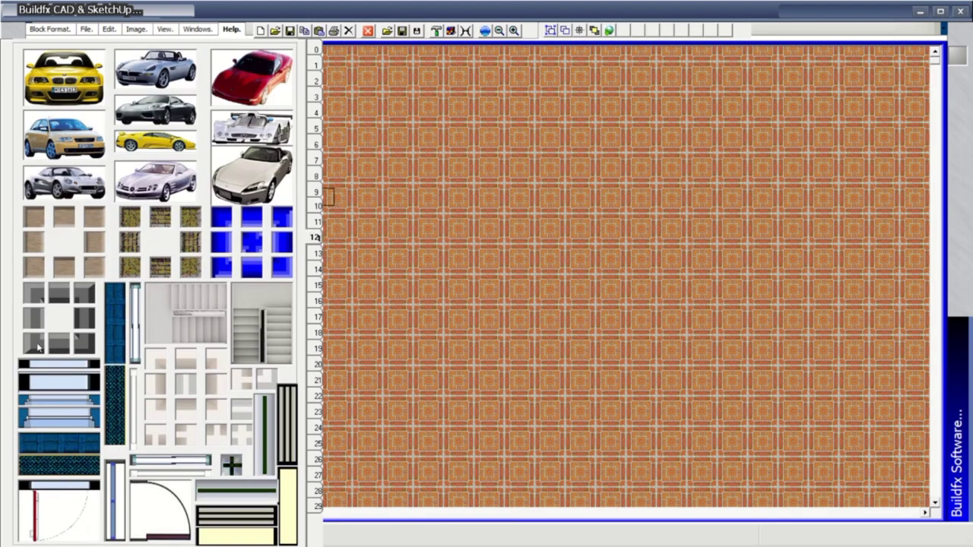
Place a grey wall block and stretch it into the bottom wall and left side wall
click(448, 341)
drag(460, 340, 807, 341)
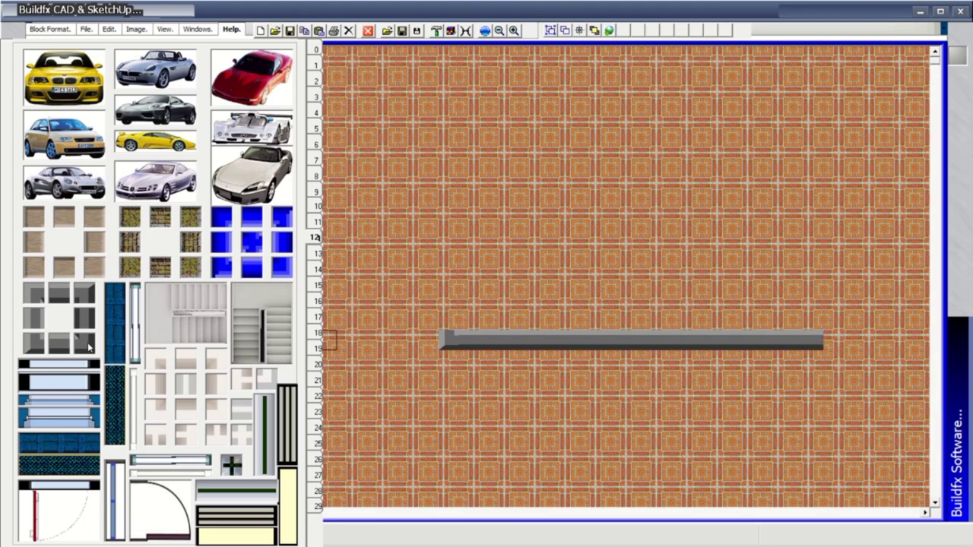
drag(822, 342, 842, 341)
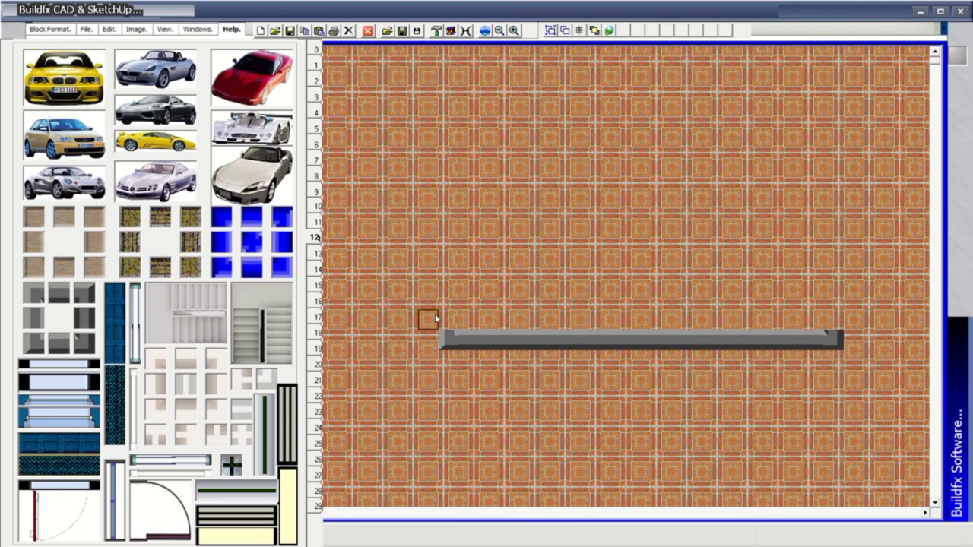
drag(450, 320, 450, 109)
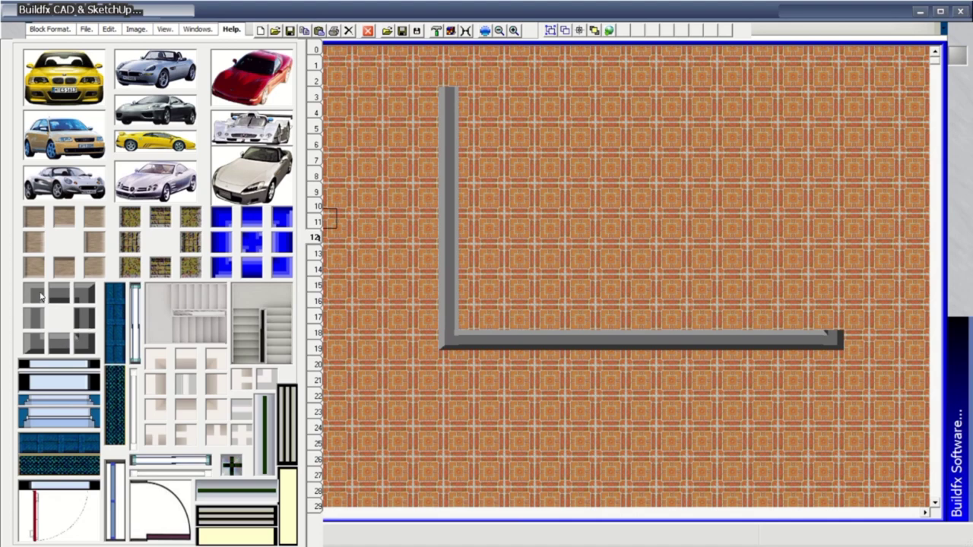
drag(450, 87, 449, 68)
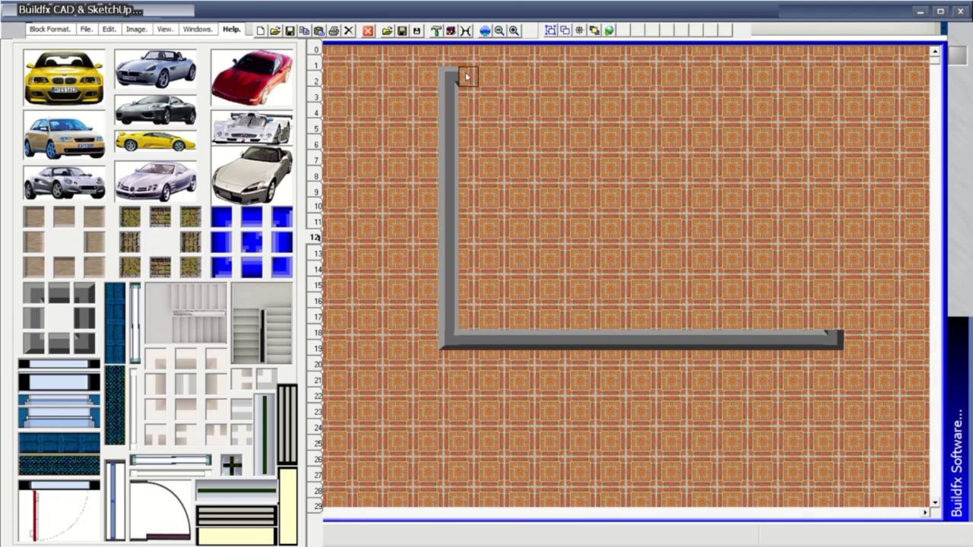
Run the top wall to the right corner and draw the right side down to close the rectangle
drag(464, 78, 732, 89)
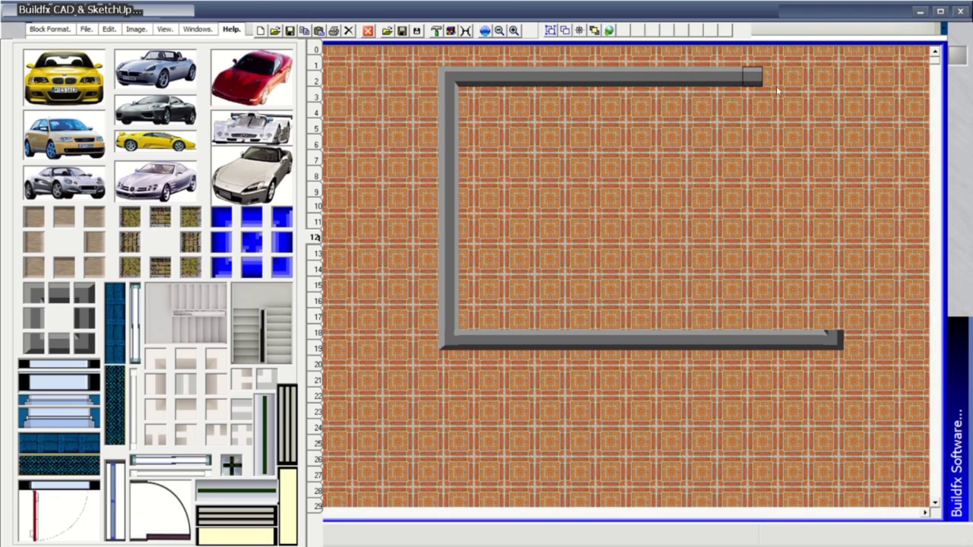
drag(804, 90, 793, 79)
click(813, 77)
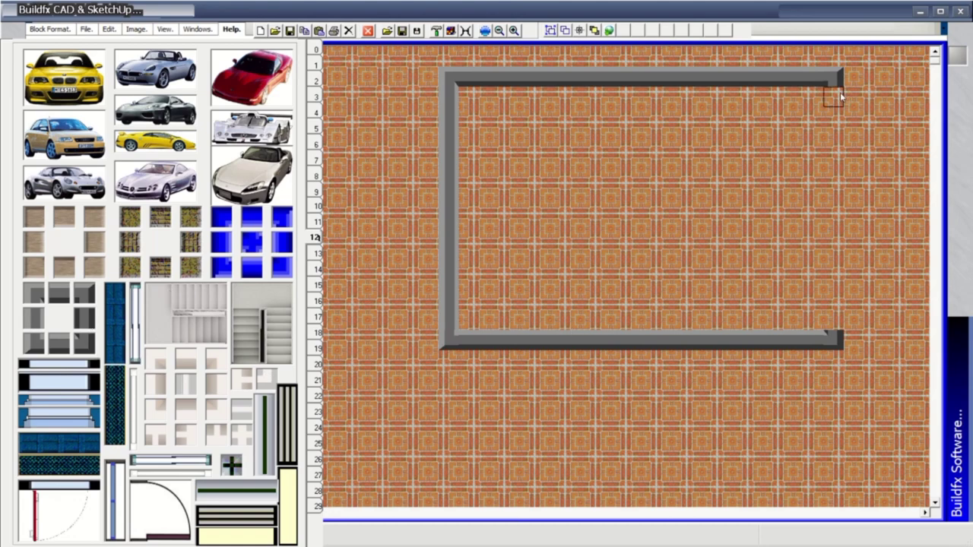
drag(840, 92, 834, 313)
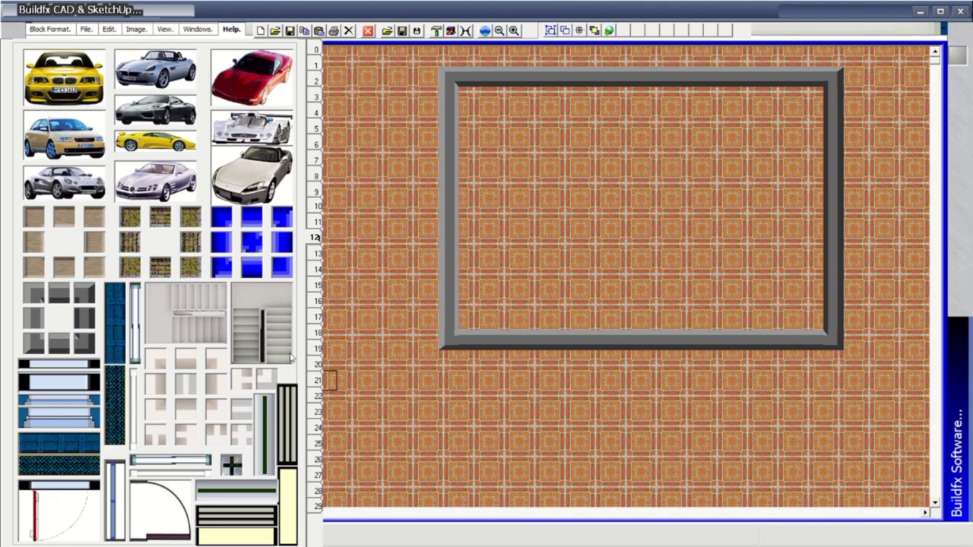
click(185, 313)
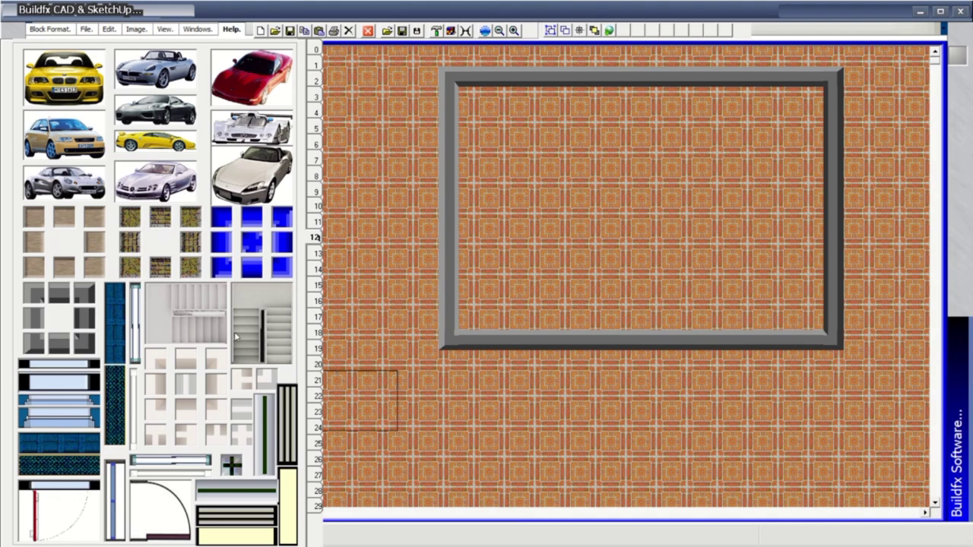
Place a staircase below the room's lower-left corner and enable Transparent Image (Src_And)
click(485, 375)
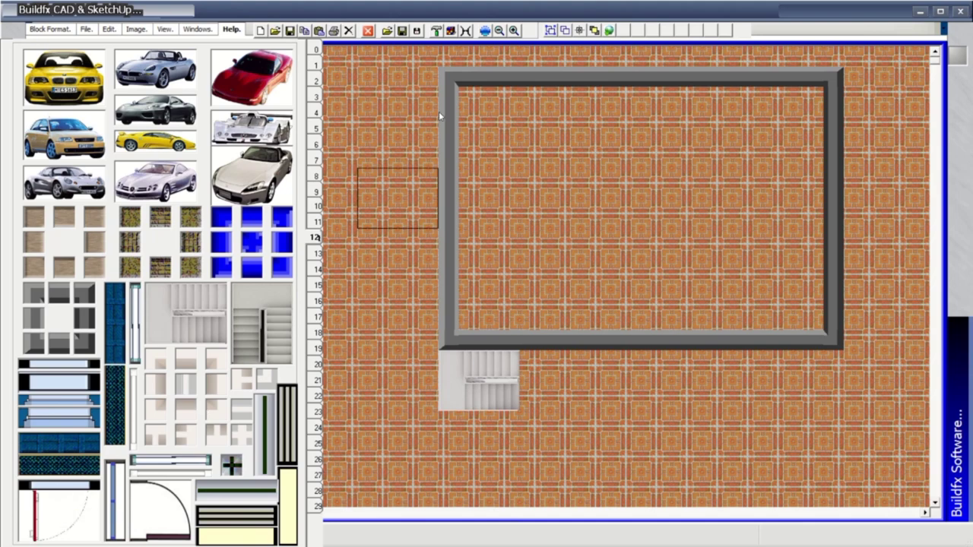
right_click(317, 49)
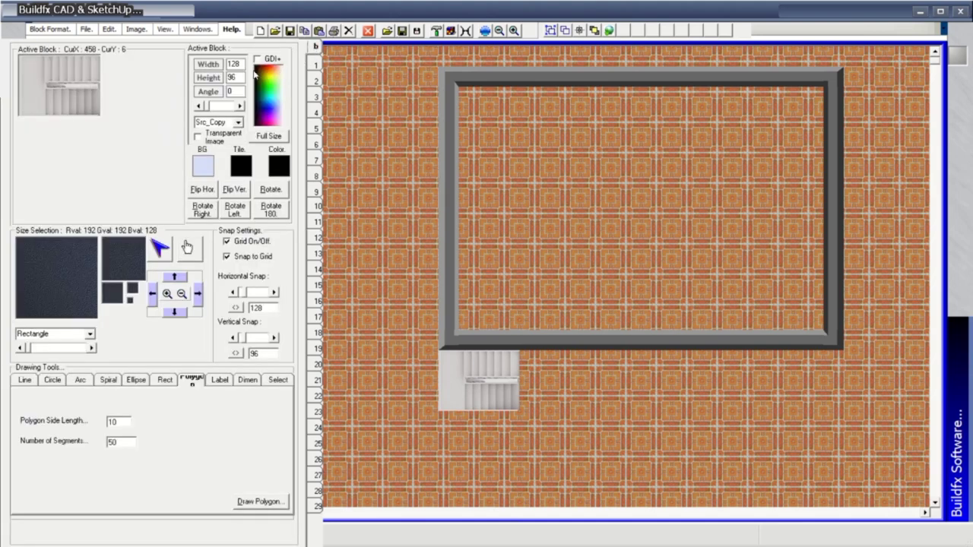
click(215, 138)
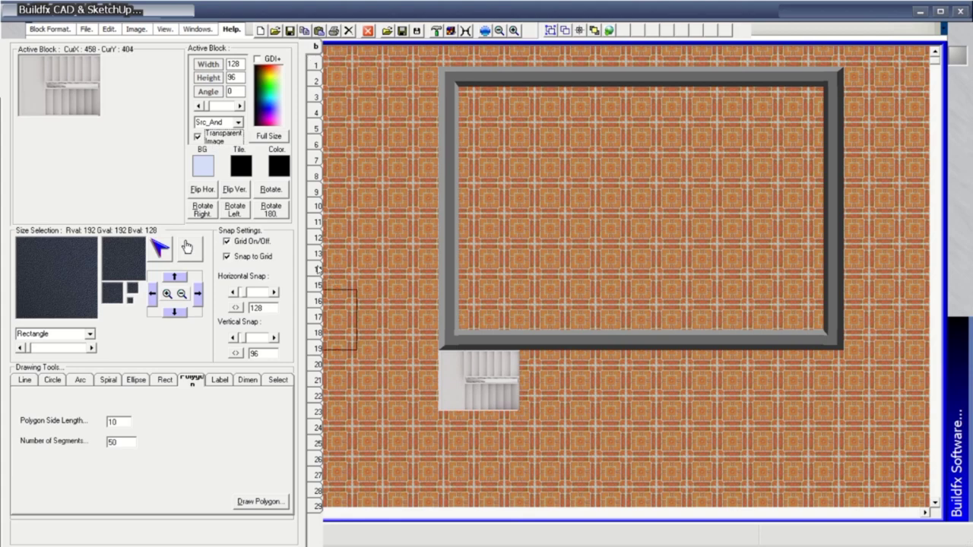
Pick the 128 × 96 door block from the thumbnails and open its Active Block settings
right_click(319, 238)
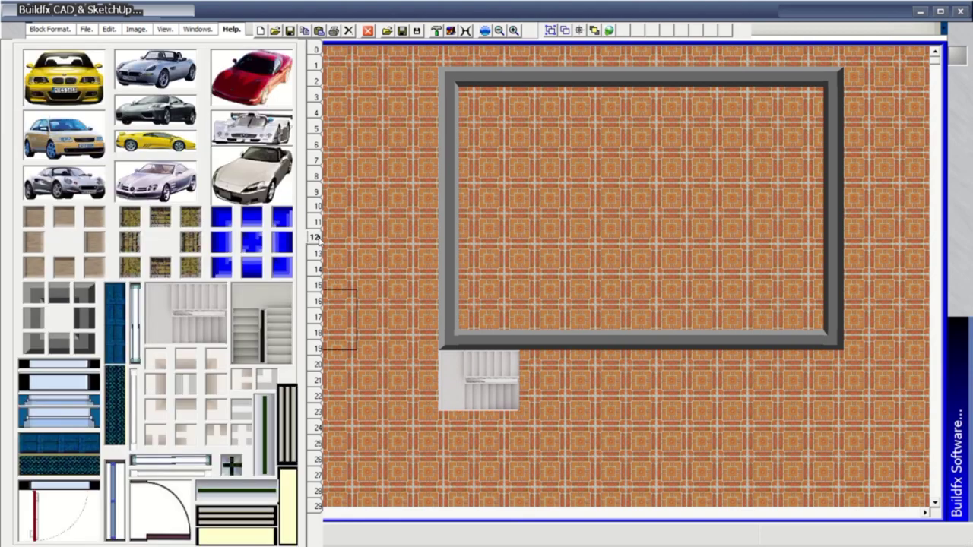
click(164, 487)
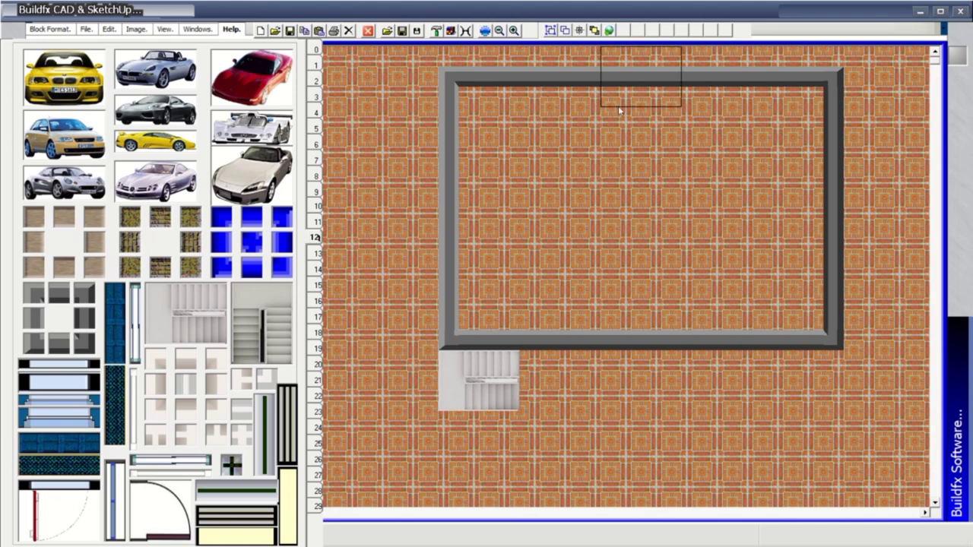
right_click(319, 53)
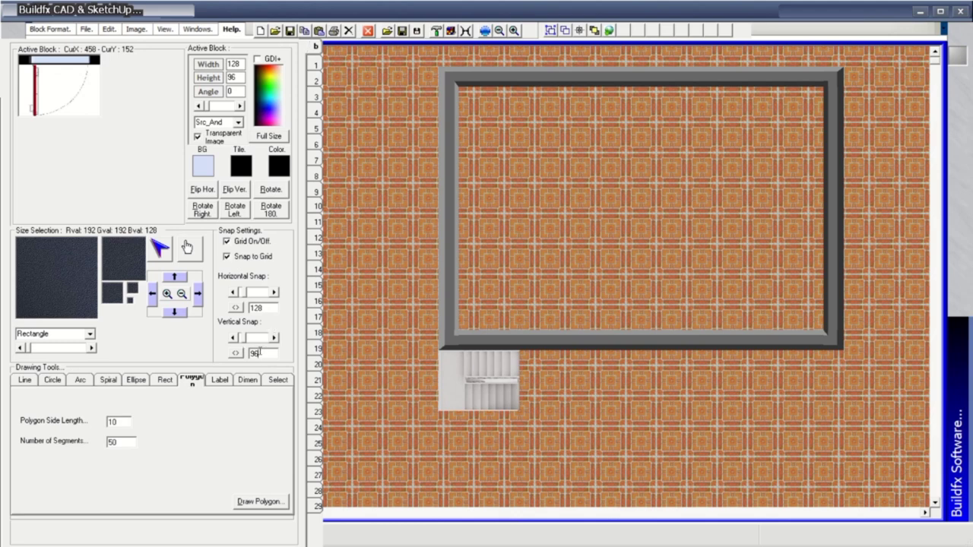
Set vertical snap to 12, turn off Snap to Grid, and place the door in the top wall
drag(259, 352, 245, 352)
text(4)
text(8)
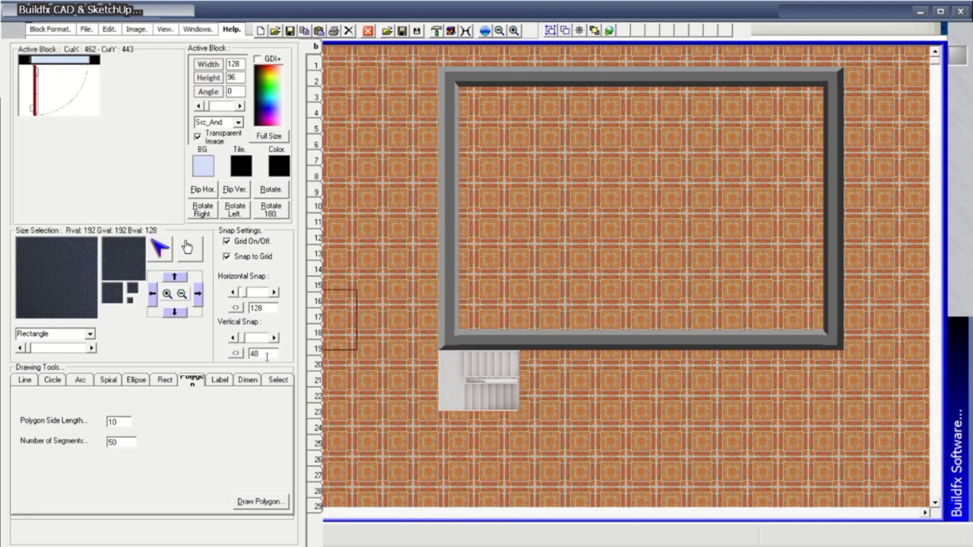
drag(267, 354, 237, 353)
text(12)
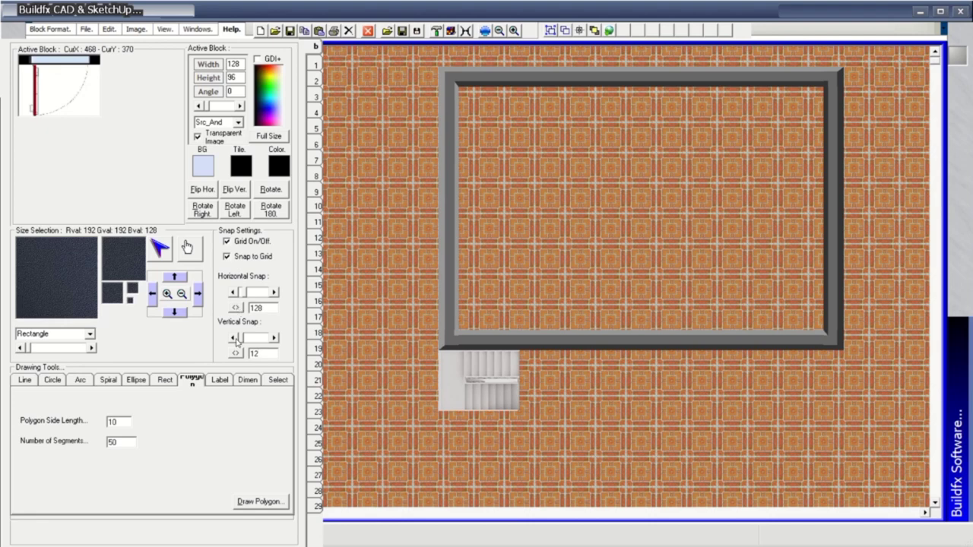
click(254, 258)
click(253, 258)
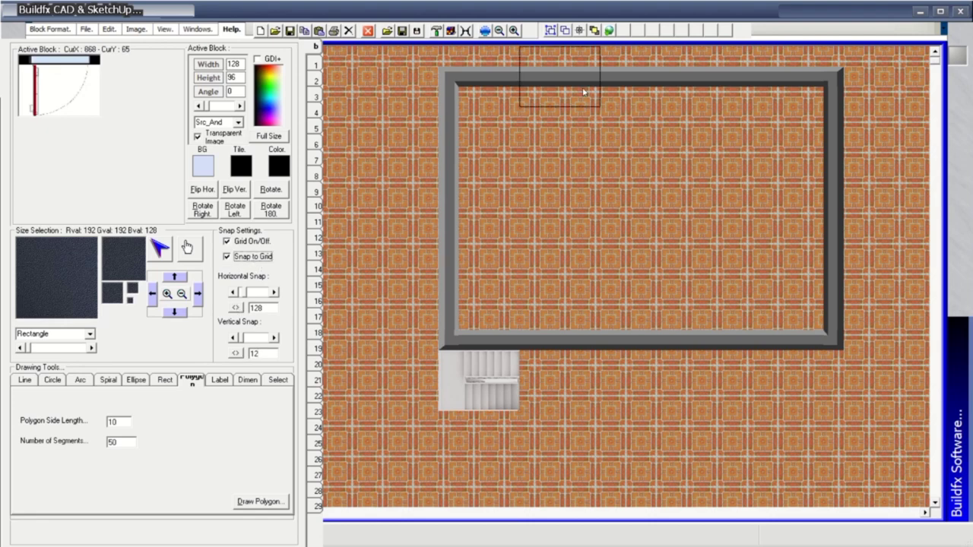
click(250, 259)
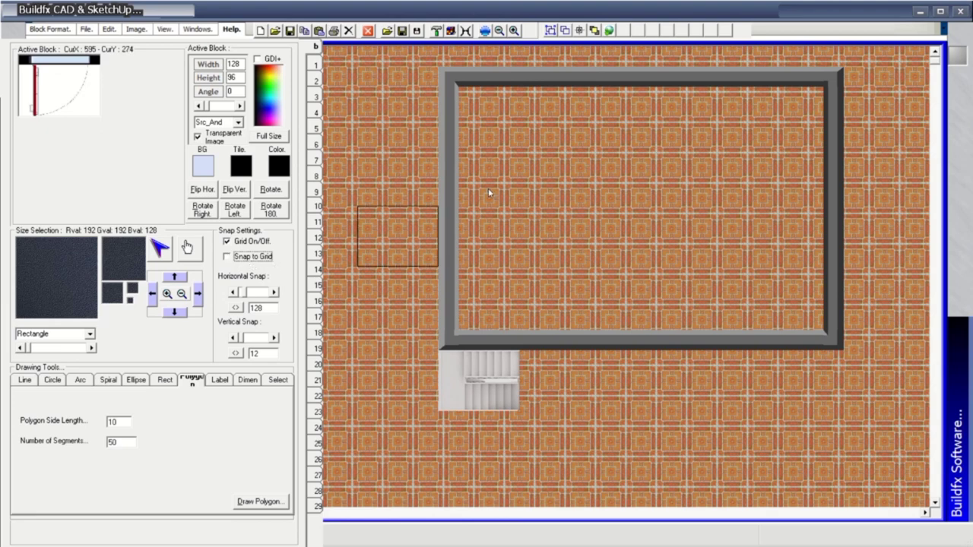
click(574, 77)
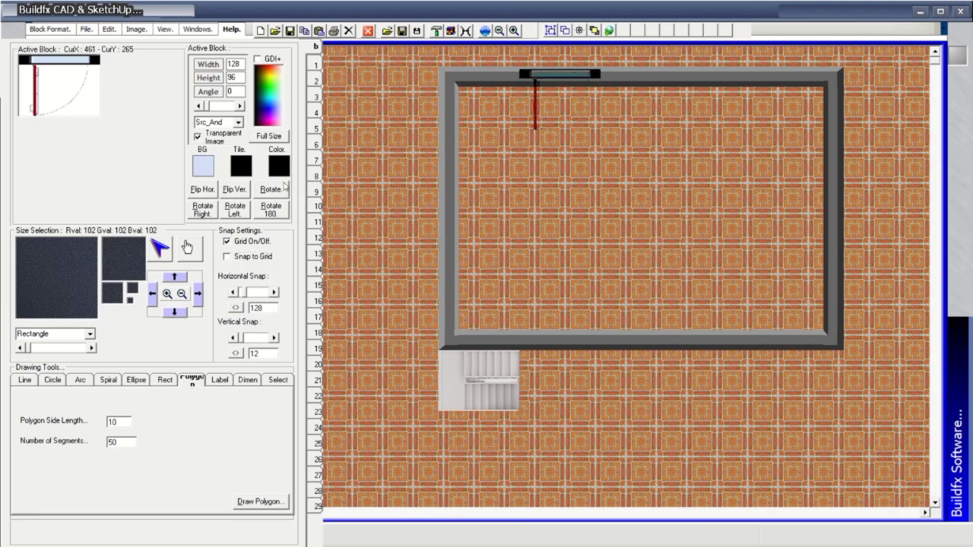
click(316, 67)
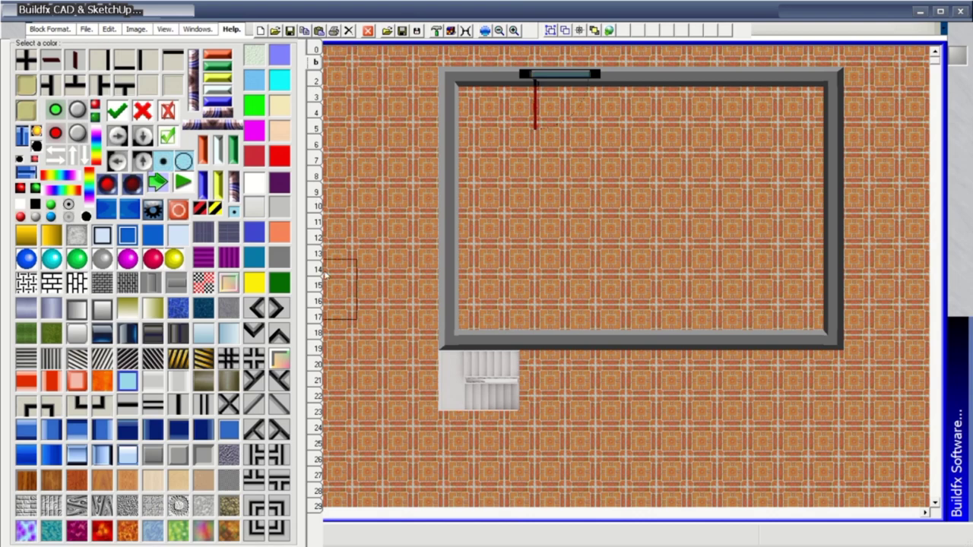
Pick the blue square tile from the colour swatches and paint a row below the top wall
click(319, 238)
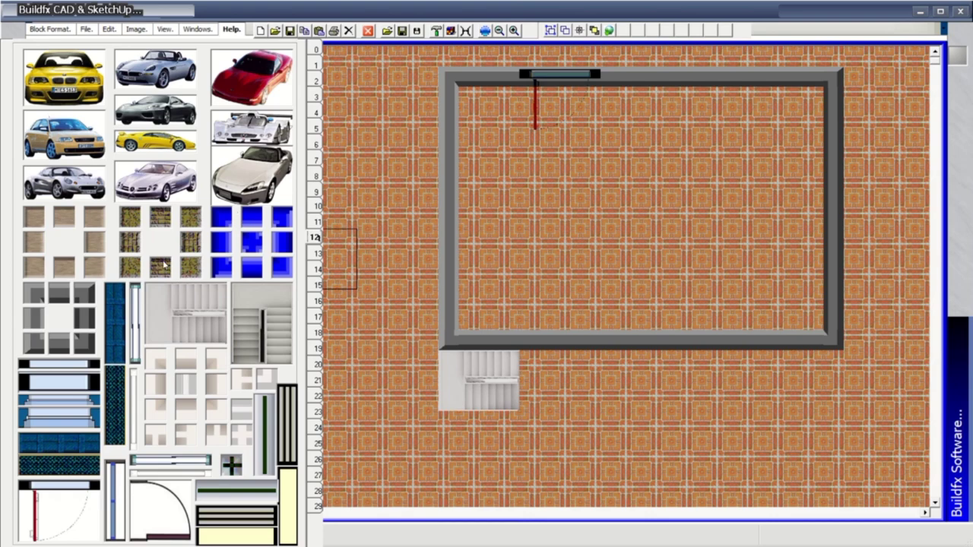
click(316, 50)
click(316, 66)
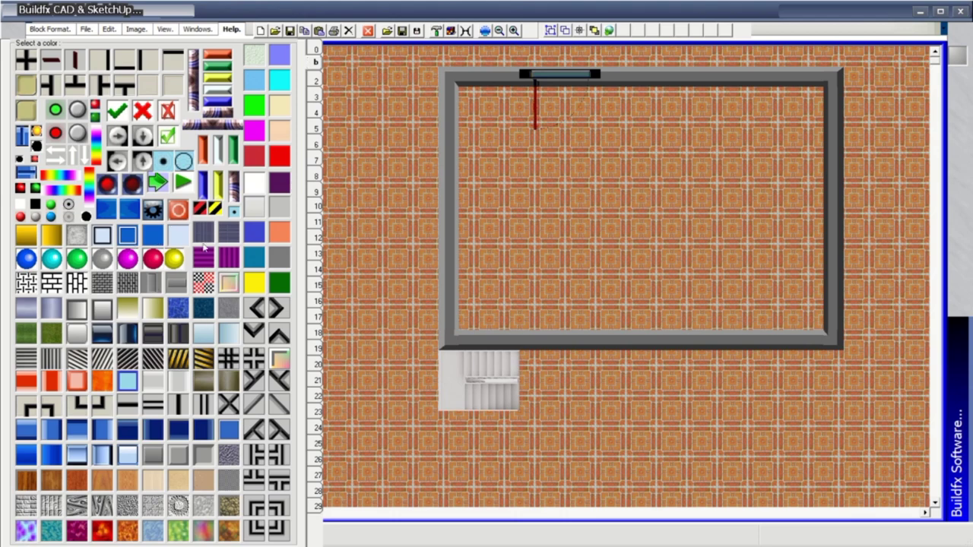
drag(479, 101, 701, 117)
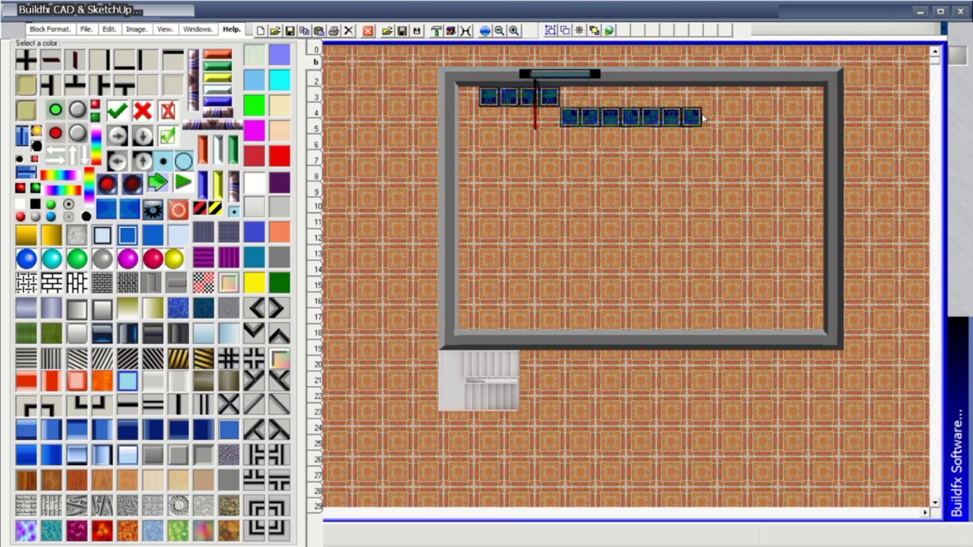
Turn off Transparent Image (Src_Copy) and paint opaque blue tiles row by row across the room
click(312, 48)
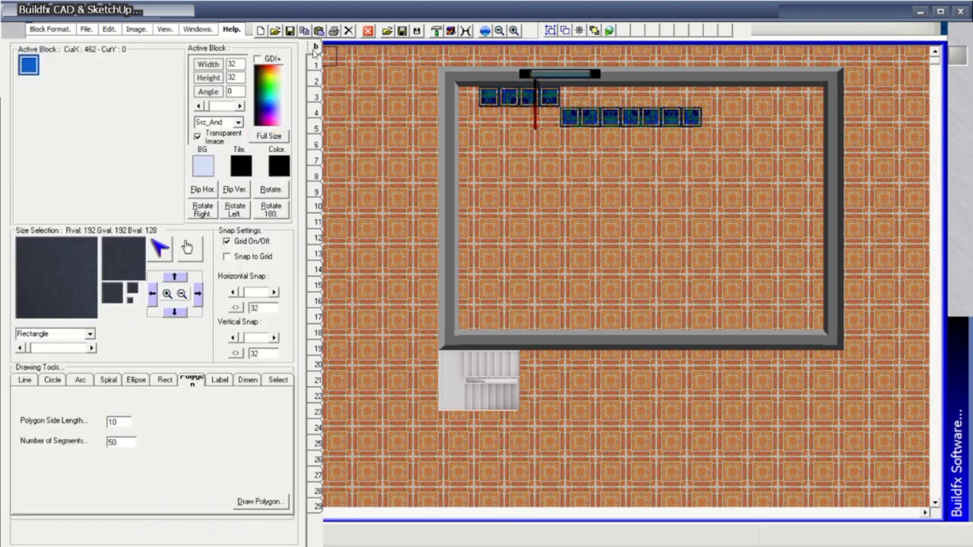
click(215, 139)
mouse_move(476, 99)
mouse_down()
mouse_move(775, 97)
mouse_move(820, 105)
mouse_move(597, 97)
mouse_move(471, 114)
mouse_move(808, 114)
mouse_move(807, 127)
mouse_up()
mouse_move(479, 138)
mouse_down()
mouse_move(645, 137)
mouse_move(760, 152)
mouse_move(811, 141)
mouse_move(575, 135)
mouse_move(454, 154)
mouse_move(476, 153)
mouse_move(473, 281)
mouse_up()
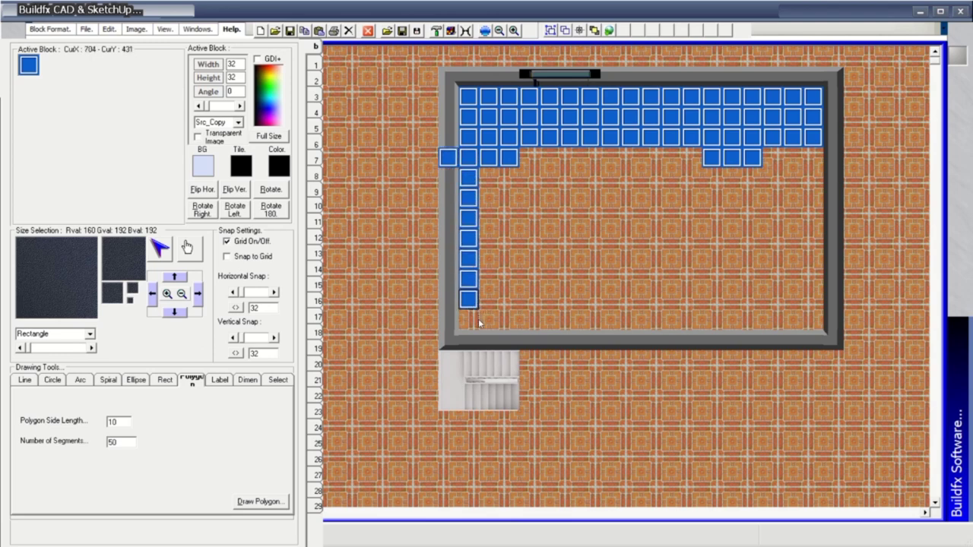
mouse_move(479, 317)
mouse_down()
mouse_move(598, 325)
mouse_move(821, 254)
mouse_move(812, 184)
mouse_move(578, 162)
mouse_move(514, 278)
mouse_move(570, 299)
mouse_move(671, 308)
mouse_move(586, 299)
mouse_move(775, 298)
mouse_move(771, 239)
mouse_move(774, 255)
mouse_move(711, 278)
mouse_move(687, 273)
mouse_move(752, 211)
mouse_move(748, 242)
mouse_move(730, 200)
mouse_move(701, 174)
mouse_move(647, 185)
mouse_move(808, 215)
mouse_move(712, 239)
mouse_move(671, 280)
mouse_move(606, 277)
mouse_move(619, 276)
mouse_move(571, 228)
mouse_move(598, 218)
mouse_move(693, 218)
mouse_move(706, 241)
mouse_up()
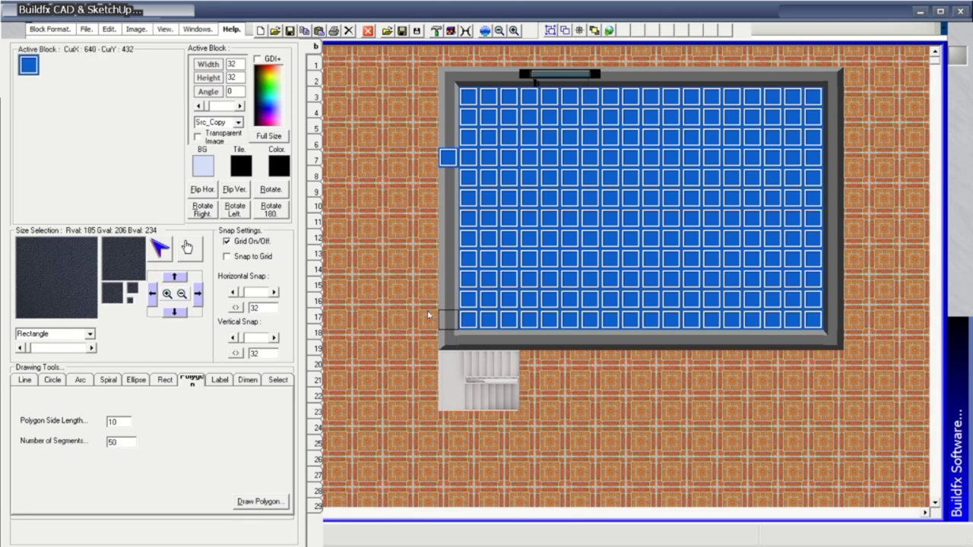
right_click(327, 239)
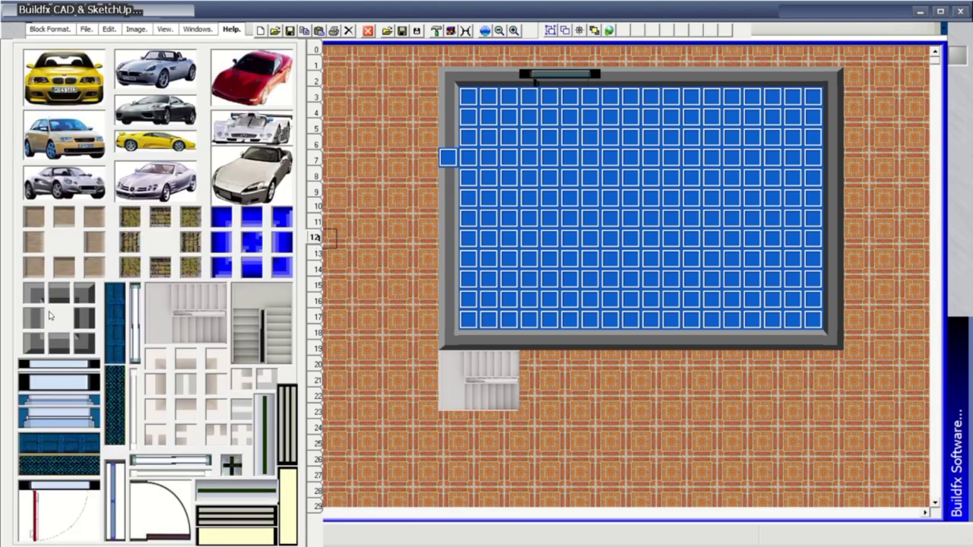
Erase the stray blue tile and run a light stone edge along the pool's top
click(447, 157)
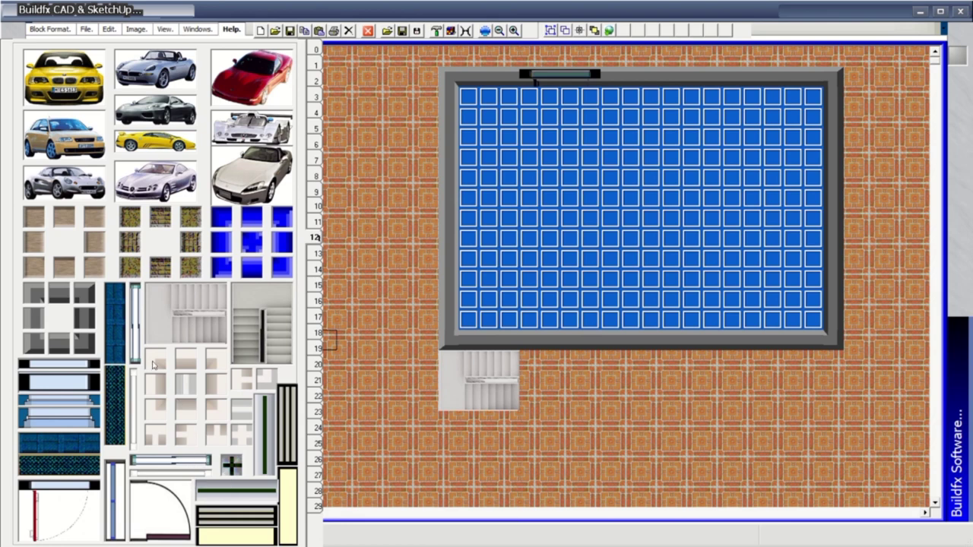
click(448, 77)
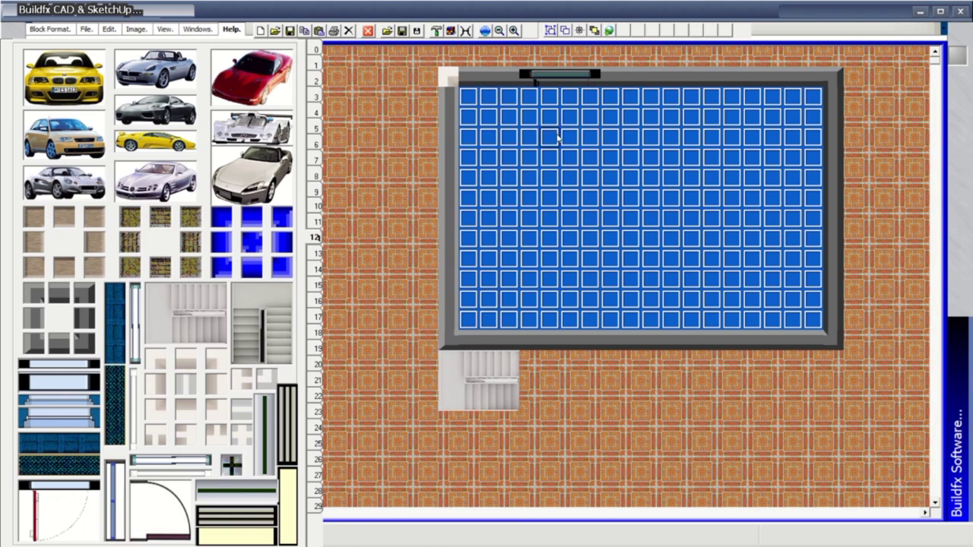
drag(466, 76, 810, 72)
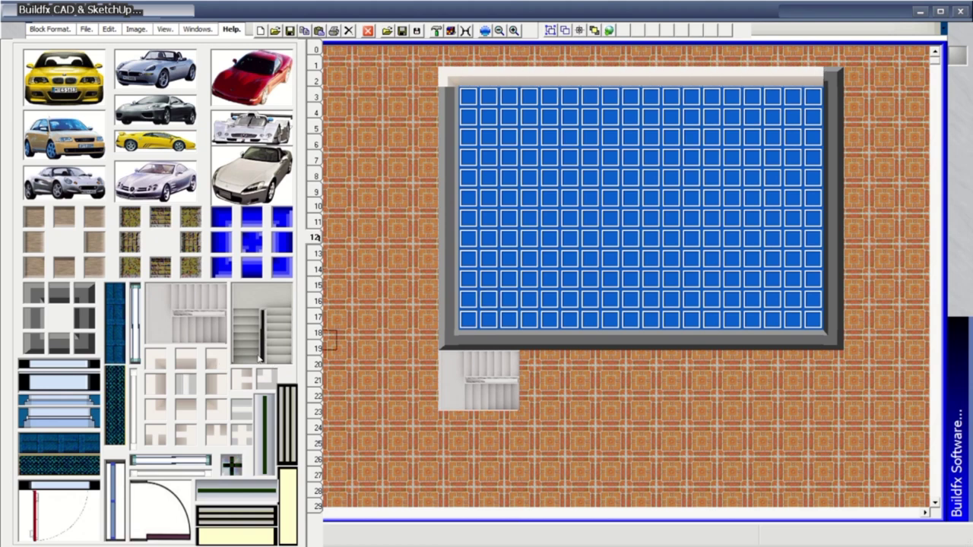
drag(217, 362, 834, 83)
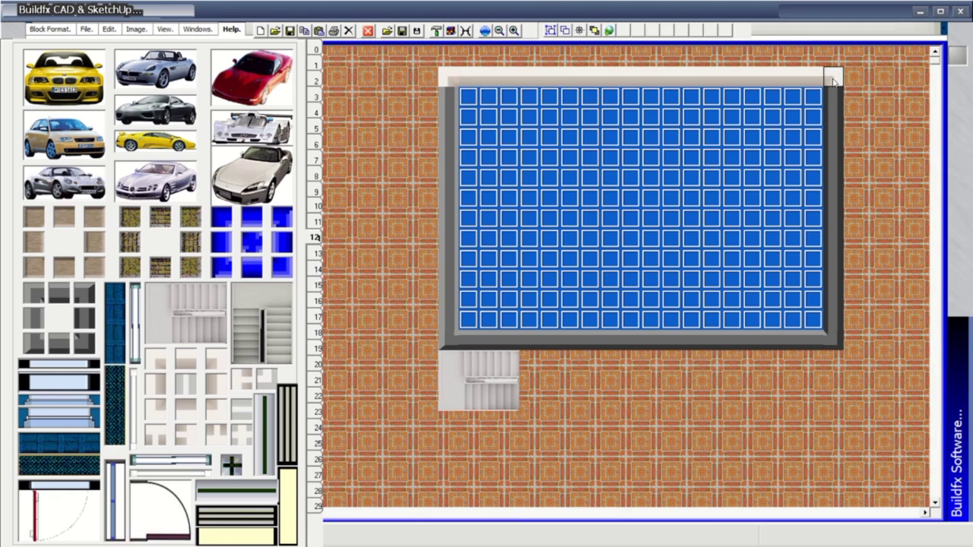
Edge the pool's left, bottom and right sides in light stone
mouse_move(154, 393)
mouse_down()
mouse_move(447, 188)
mouse_move(453, 316)
mouse_up()
click(452, 322)
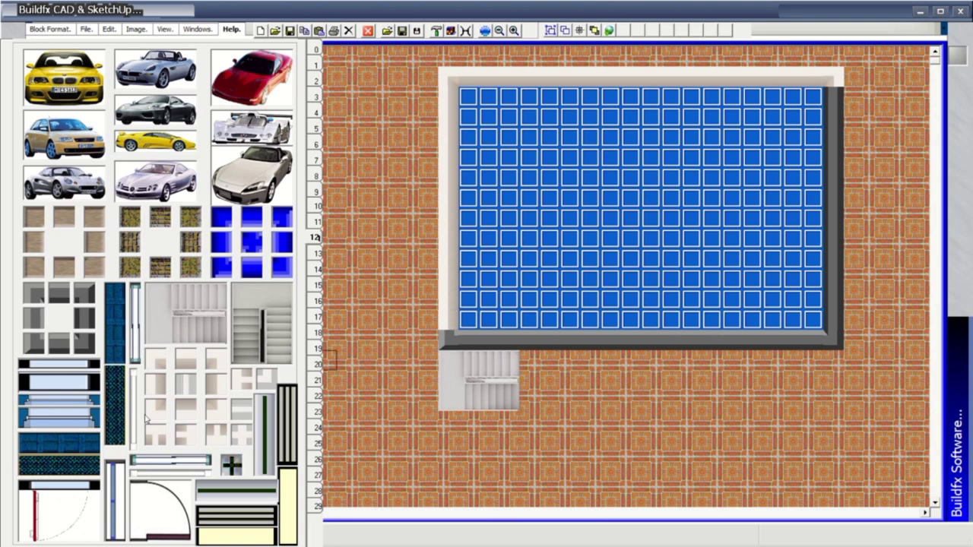
click(449, 339)
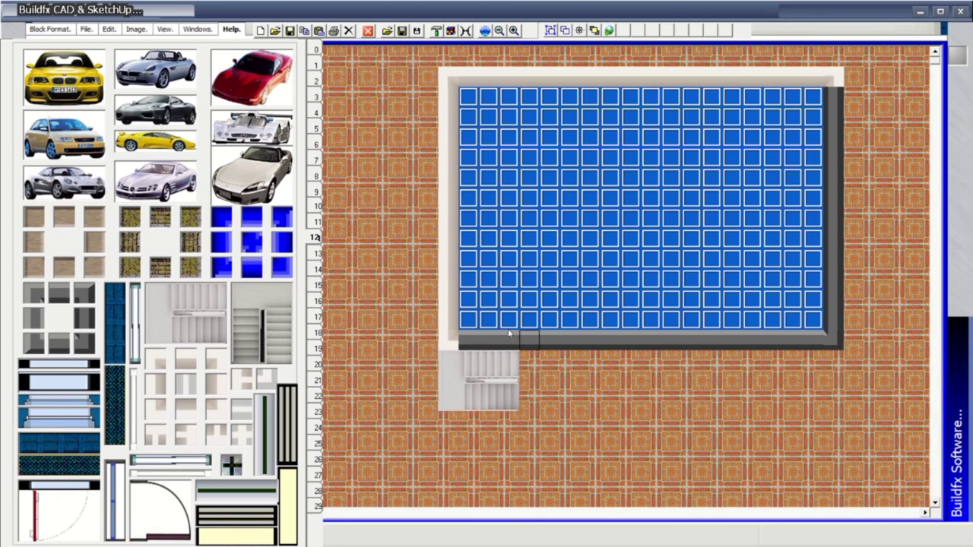
mouse_move(473, 340)
mouse_down()
mouse_move(761, 331)
mouse_move(814, 342)
mouse_up()
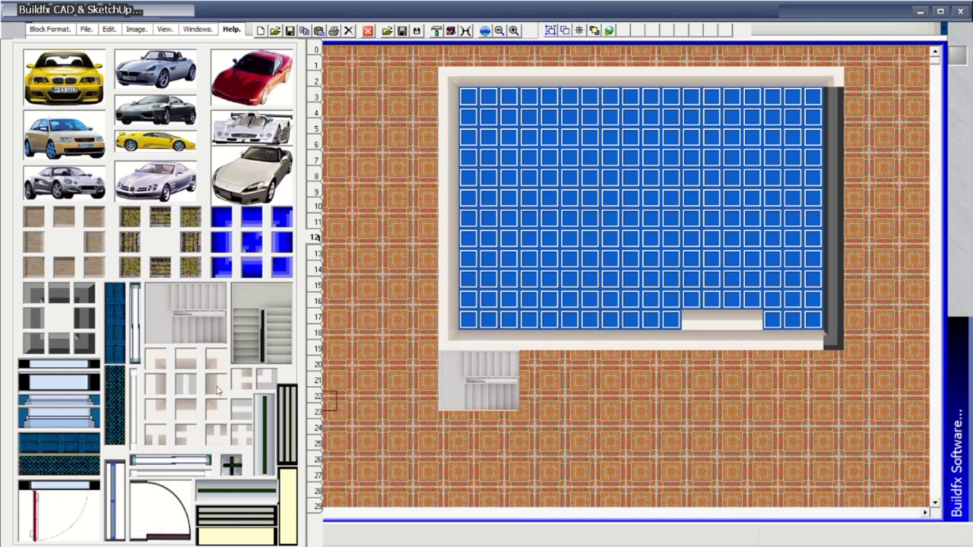
drag(845, 104, 833, 331)
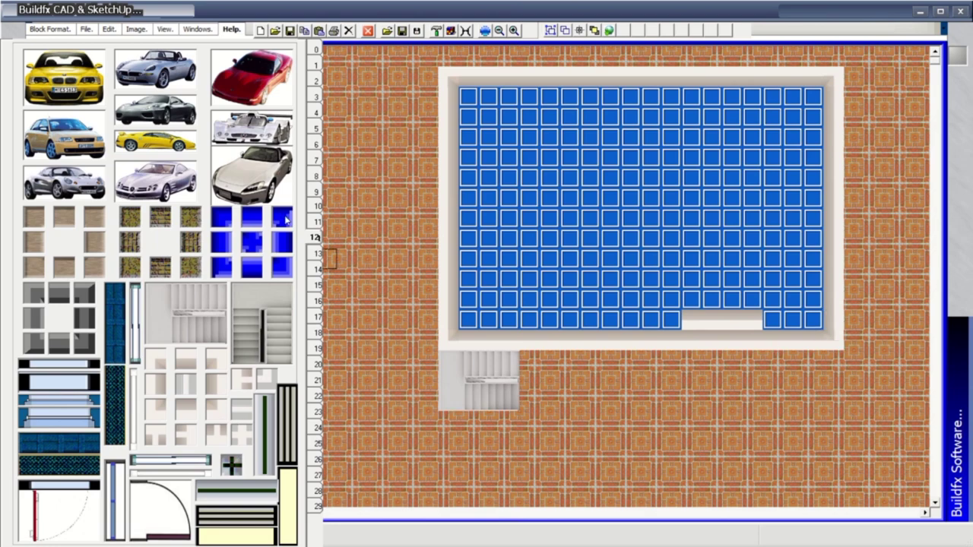
click(315, 64)
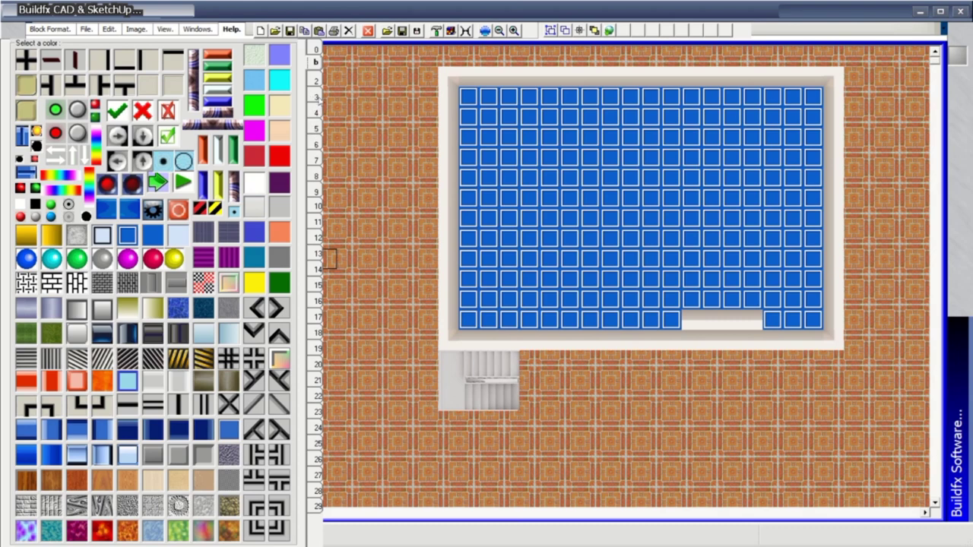
Step through the block sets, glance at furniture and bathroom, and settle on the road tiles
click(316, 79)
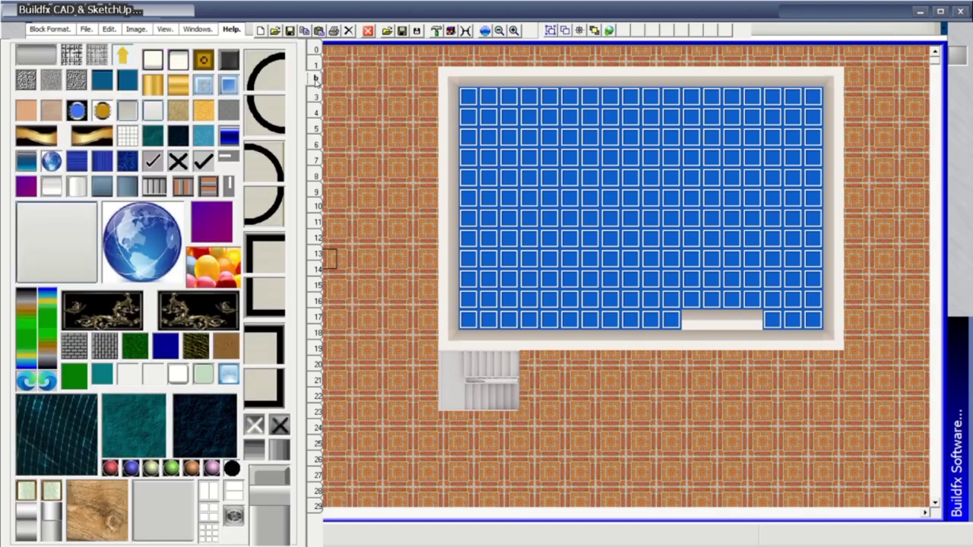
click(316, 96)
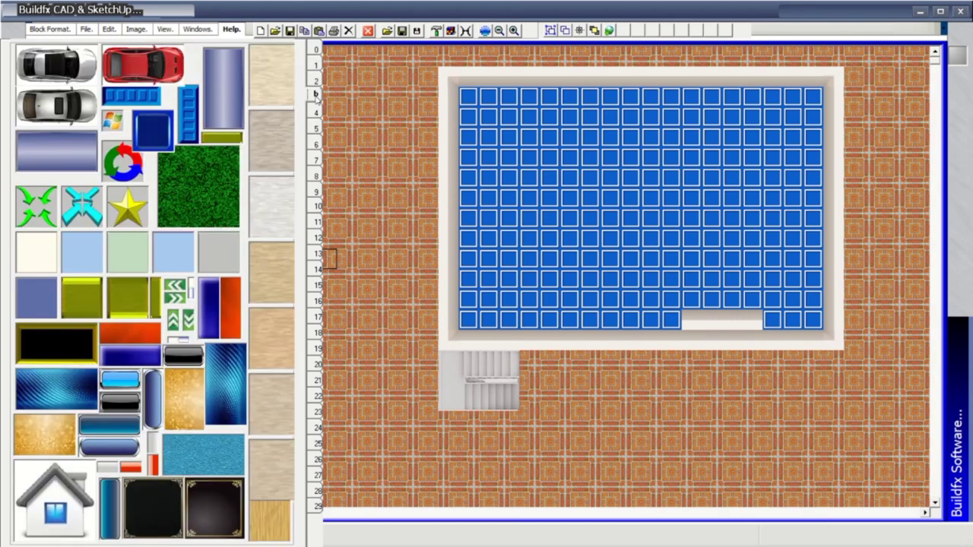
click(316, 110)
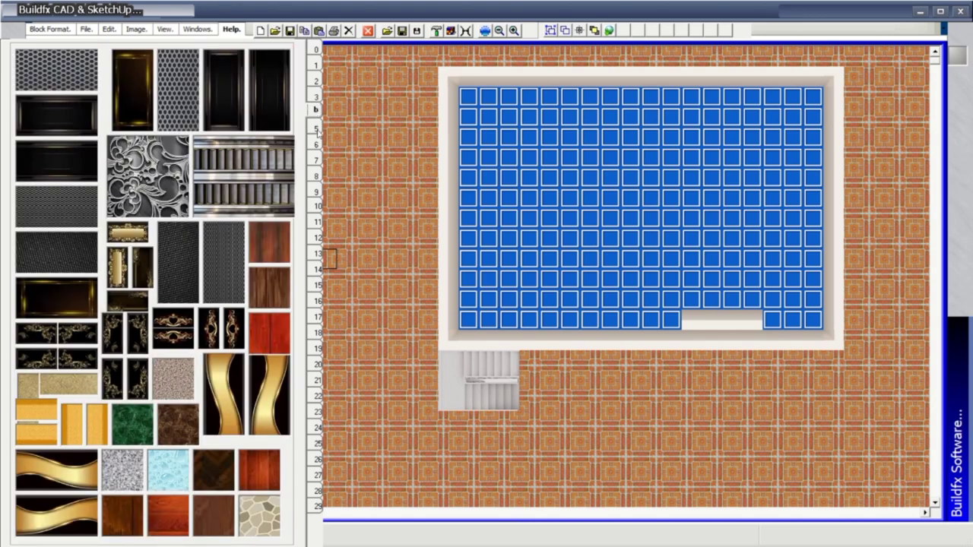
click(316, 129)
click(317, 145)
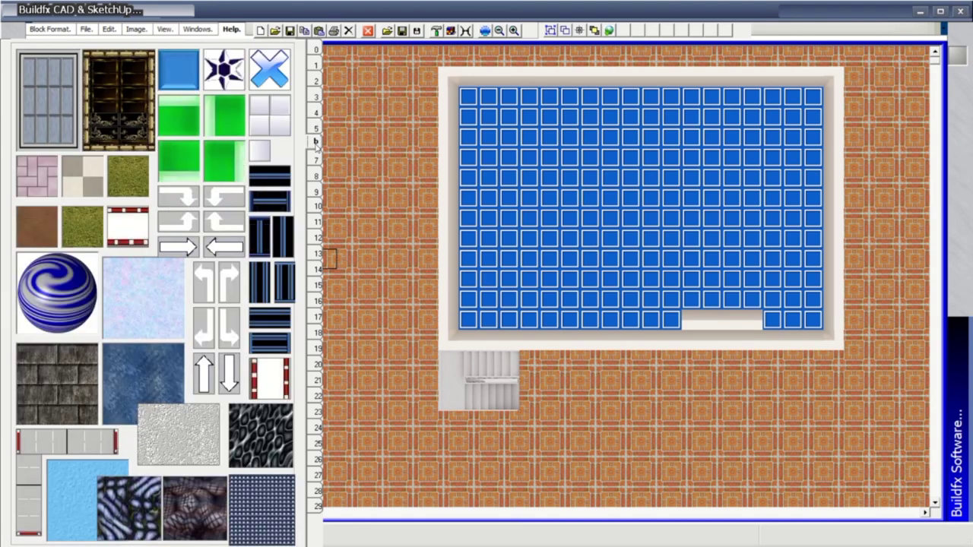
click(317, 160)
click(316, 175)
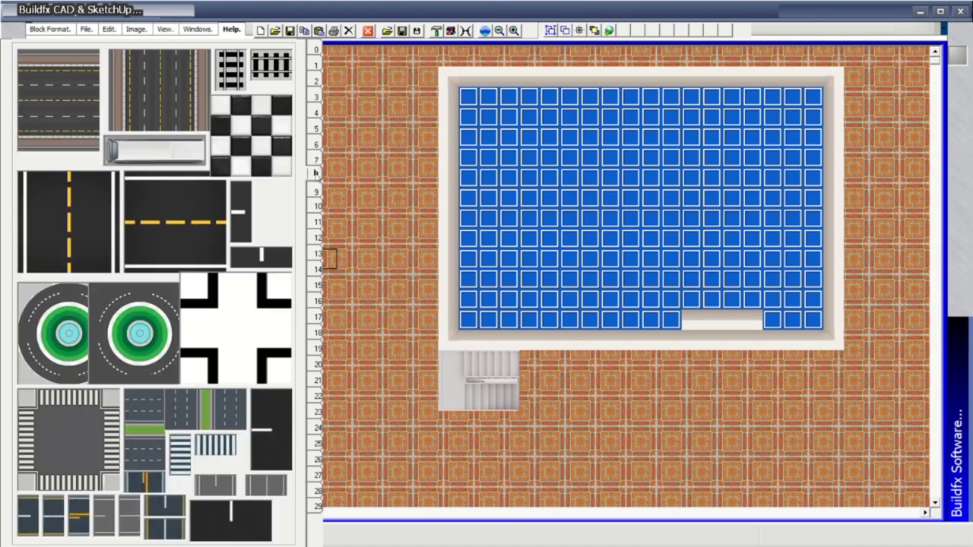
click(316, 192)
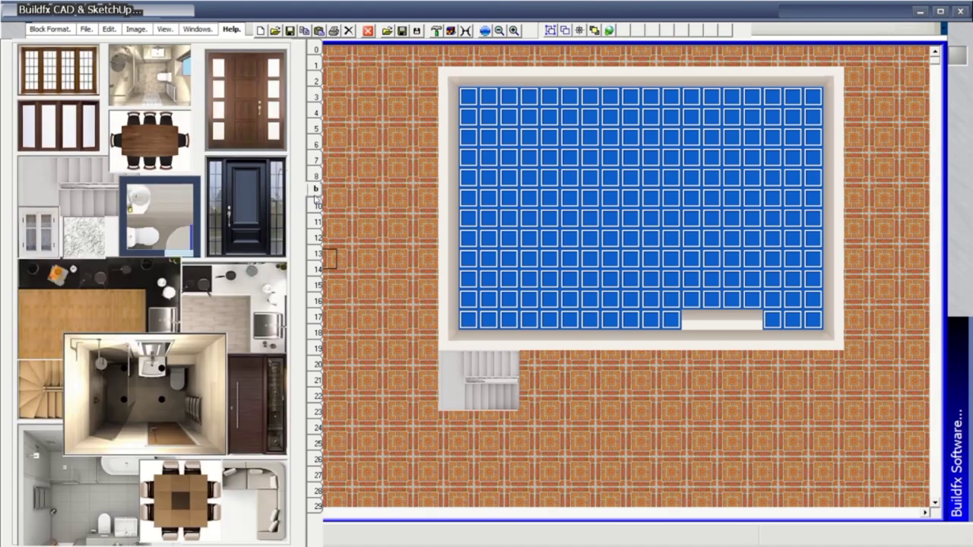
click(317, 174)
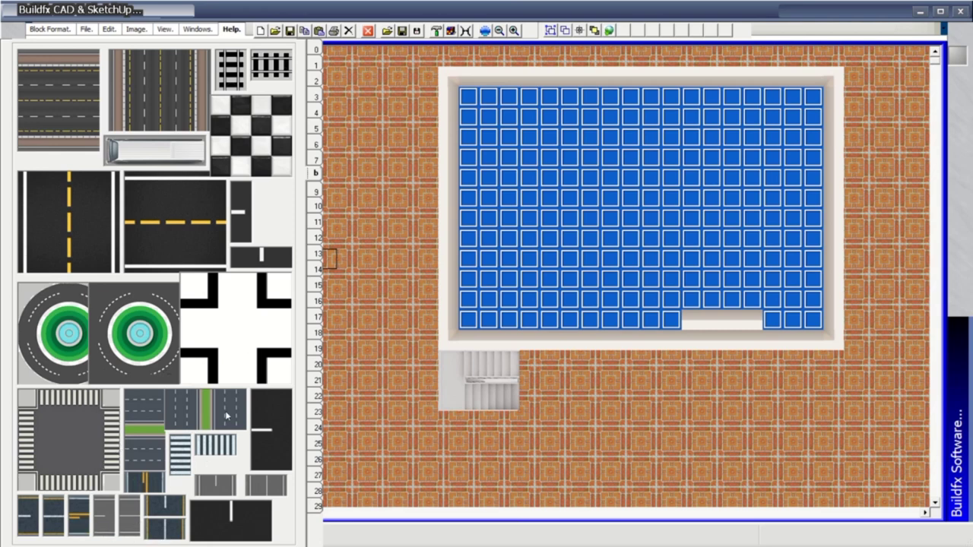
Paint a green-median road strip across the bottom of the plan
click(146, 448)
mouse_move(415, 474)
mouse_down()
mouse_move(696, 484)
mouse_move(943, 512)
mouse_up()
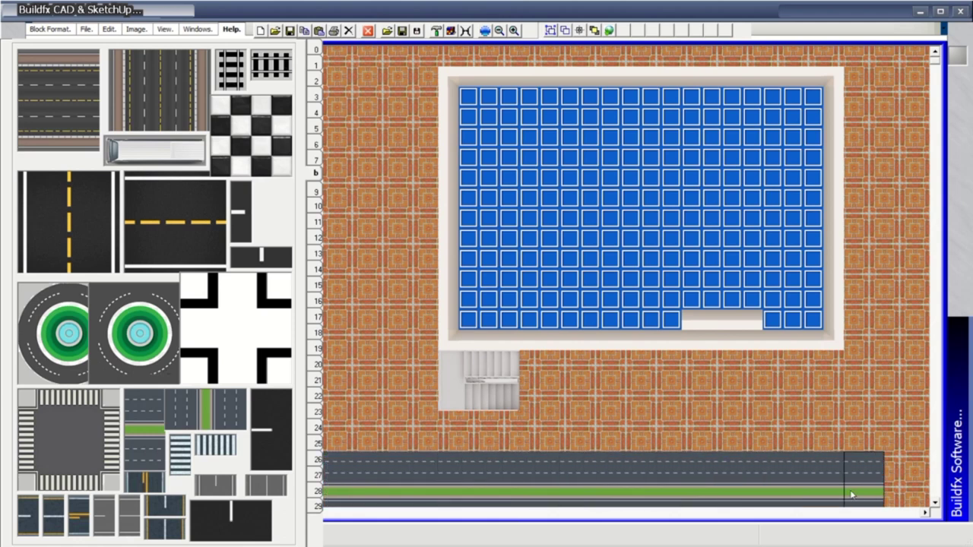
click(936, 504)
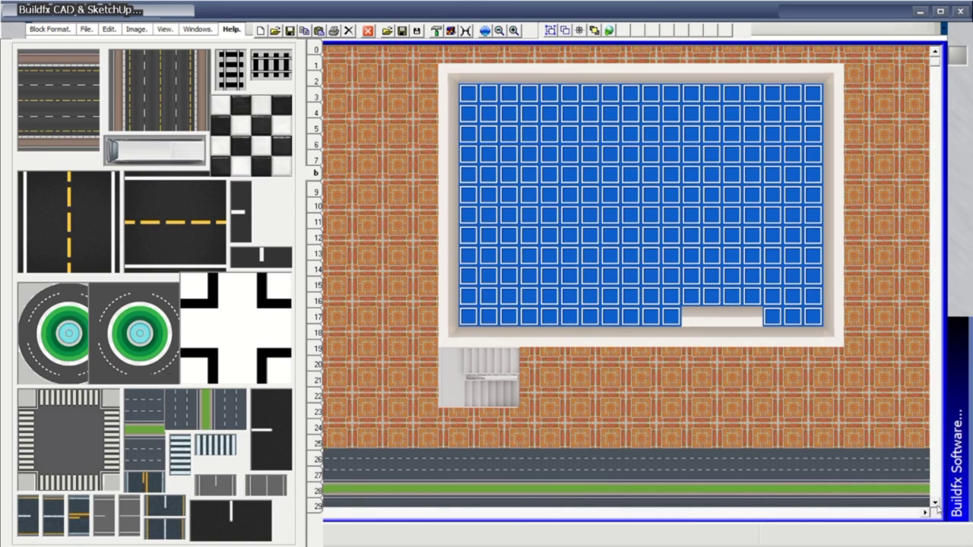
click(936, 504)
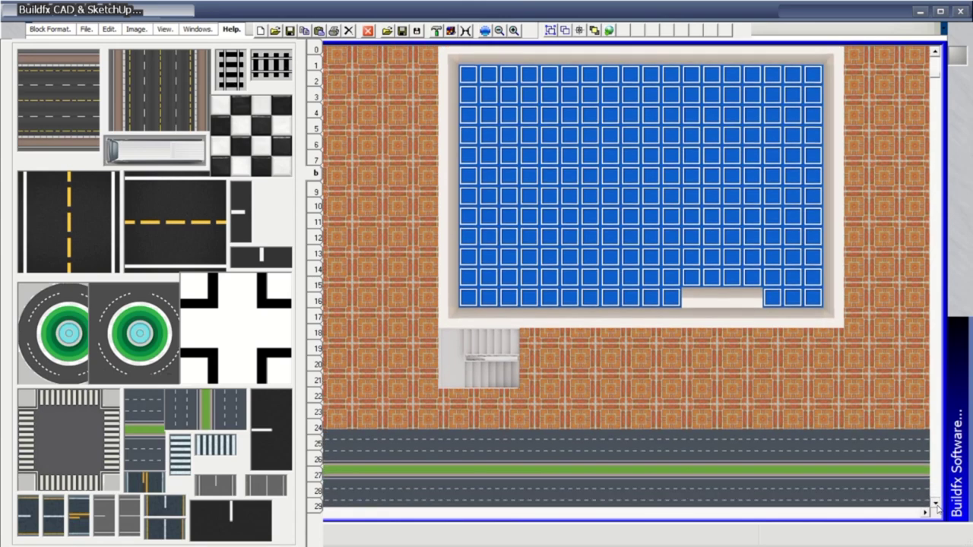
click(936, 504)
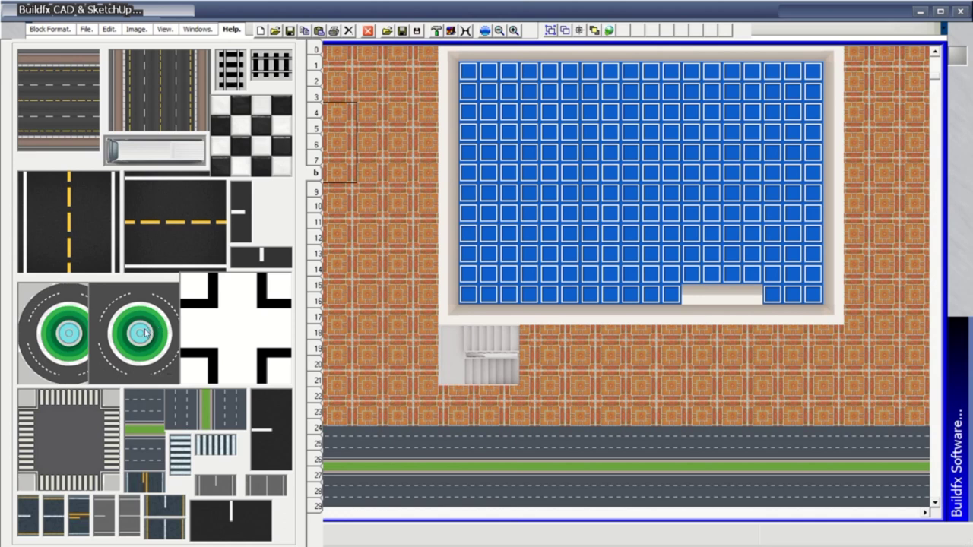
Place a crosswalk intersection at the road's right end and extend a vertical road up the right side
click(86, 434)
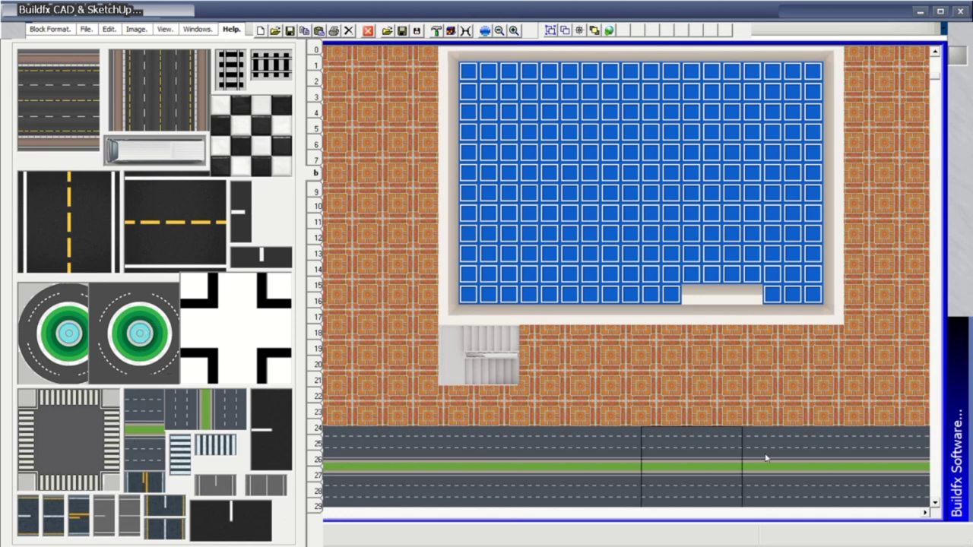
click(906, 471)
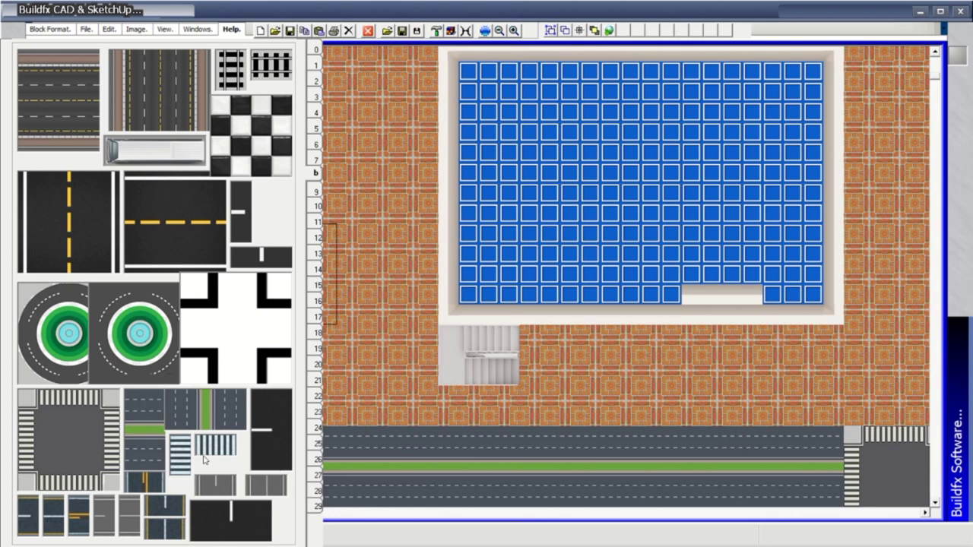
click(198, 417)
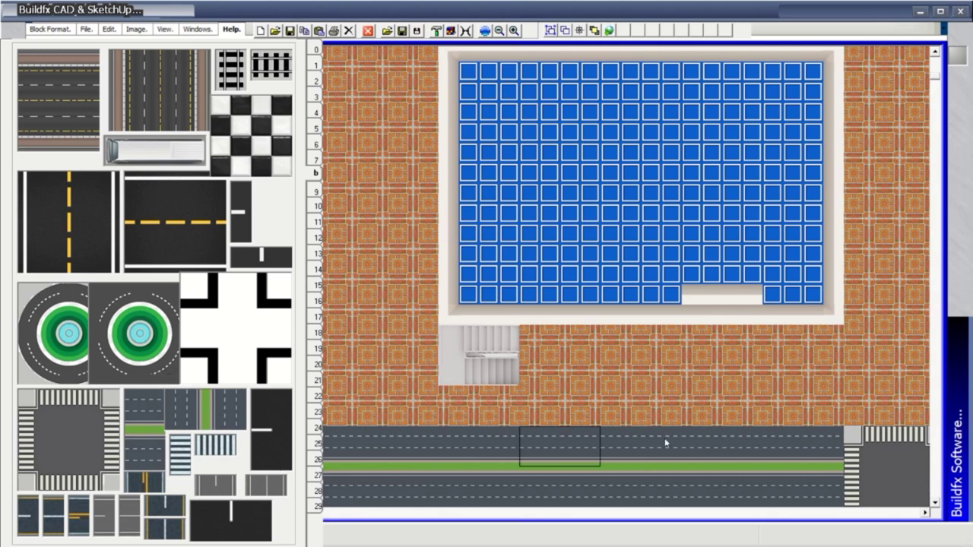
click(893, 421)
click(894, 378)
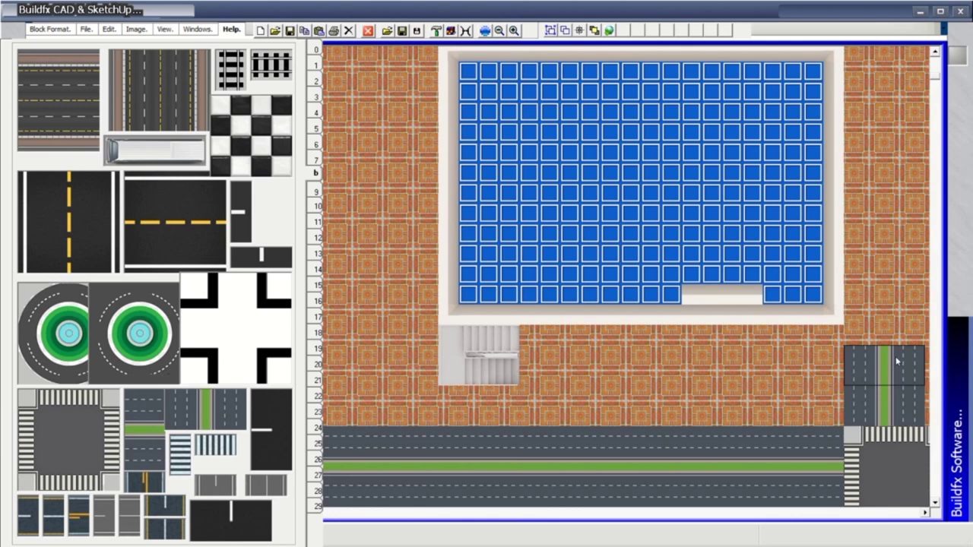
drag(897, 355, 903, 52)
click(160, 515)
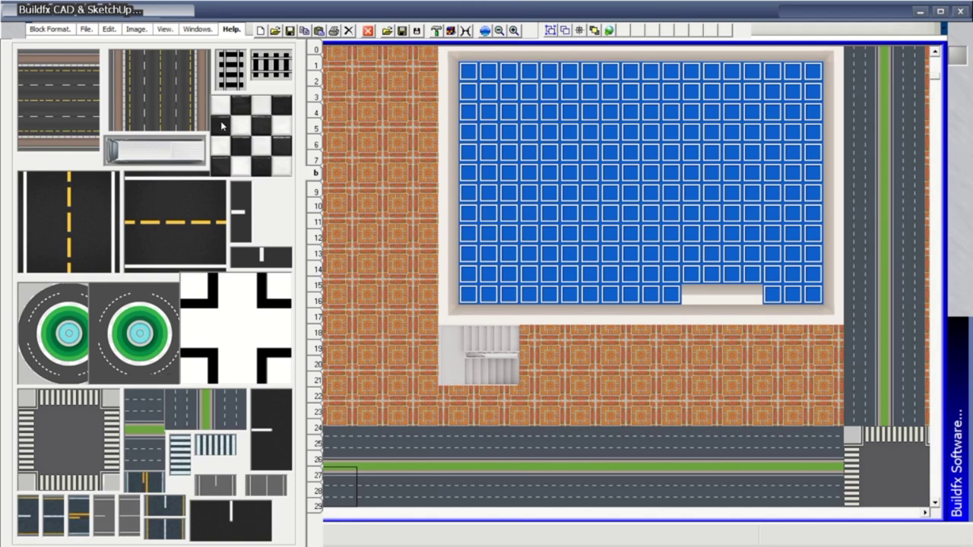
click(314, 49)
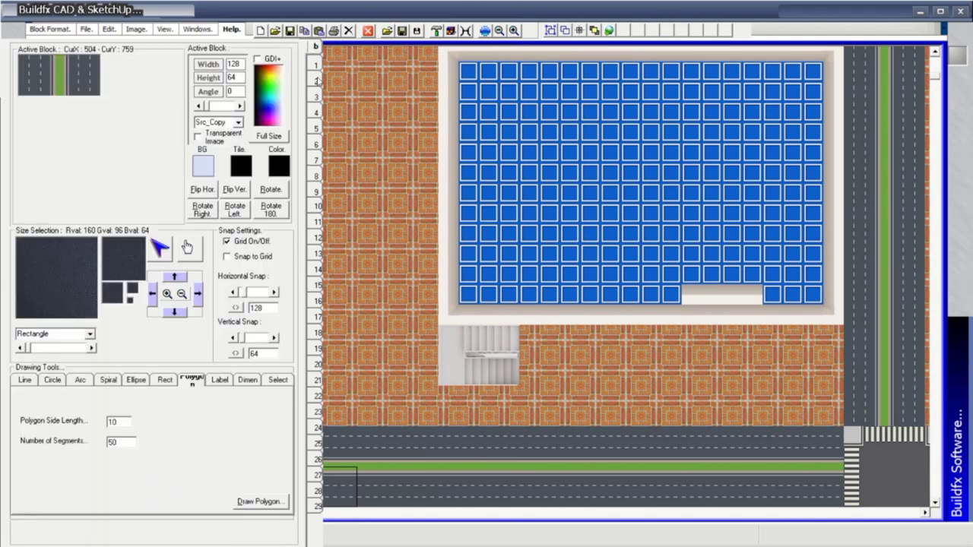
Pick the glossy light-blue tile and paint it along the pool's top, bottom and side rows
click(317, 80)
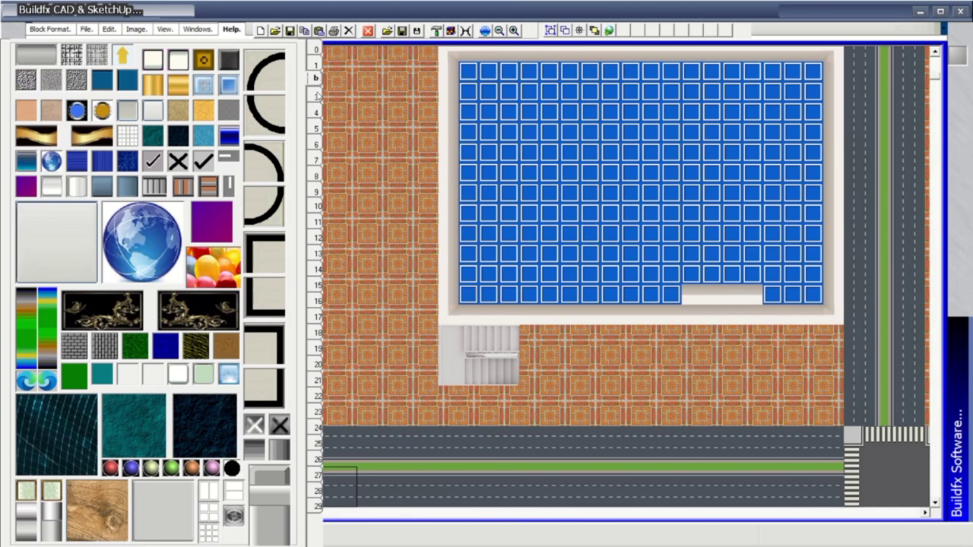
click(317, 93)
click(316, 111)
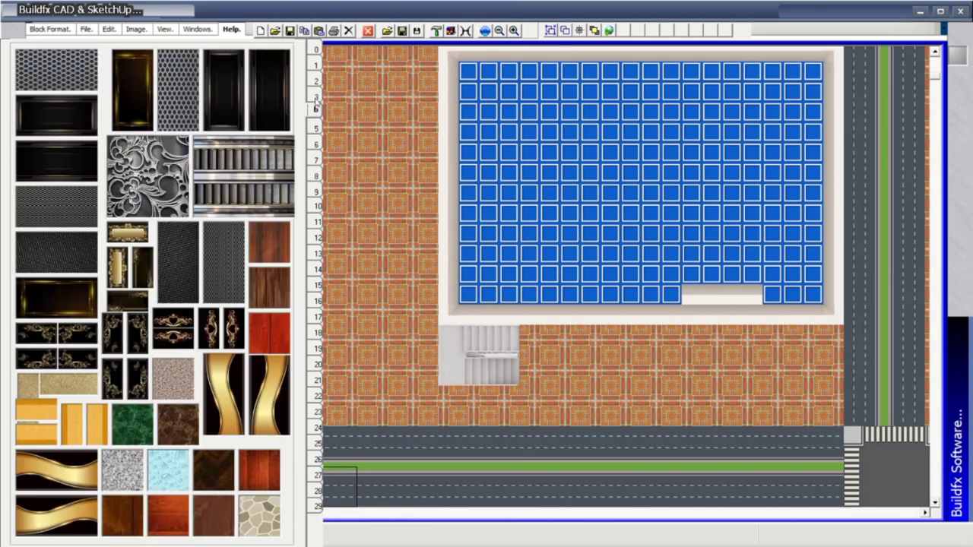
click(317, 82)
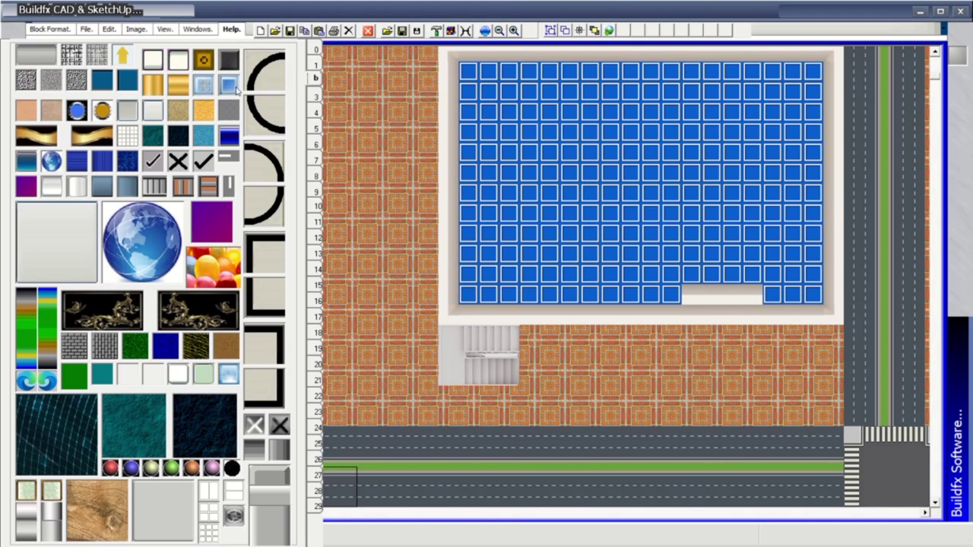
click(229, 85)
drag(469, 72, 813, 73)
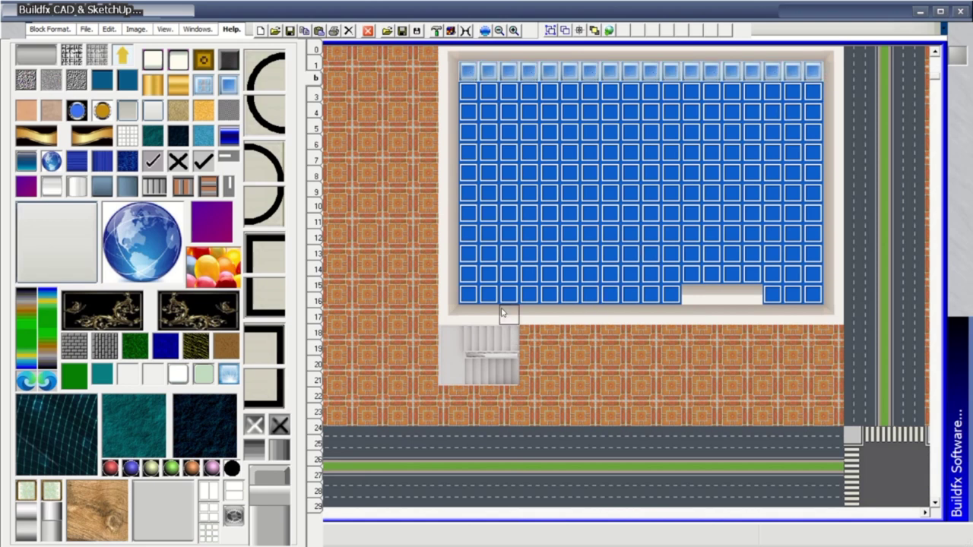
mouse_move(467, 294)
mouse_down()
mouse_move(813, 293)
mouse_move(821, 72)
mouse_move(813, 95)
mouse_up()
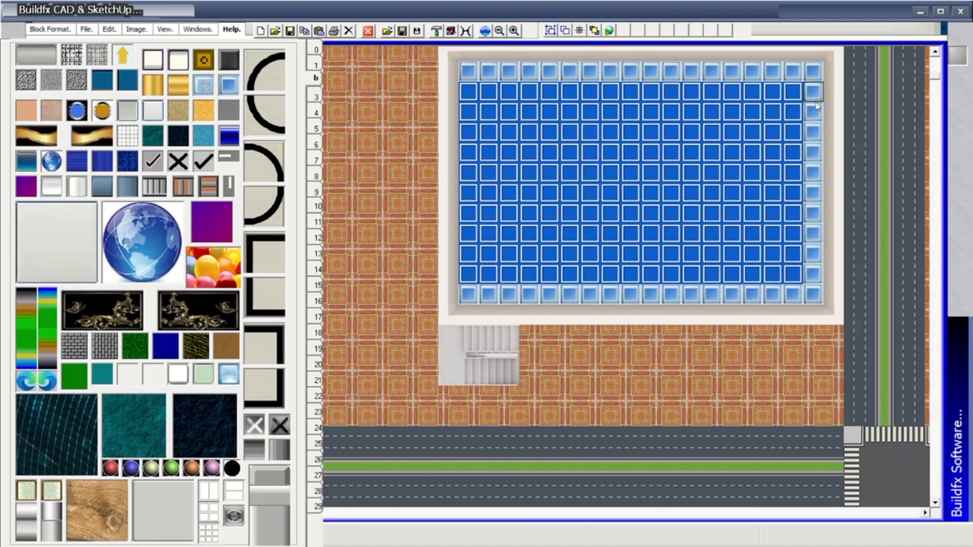
drag(468, 76, 469, 277)
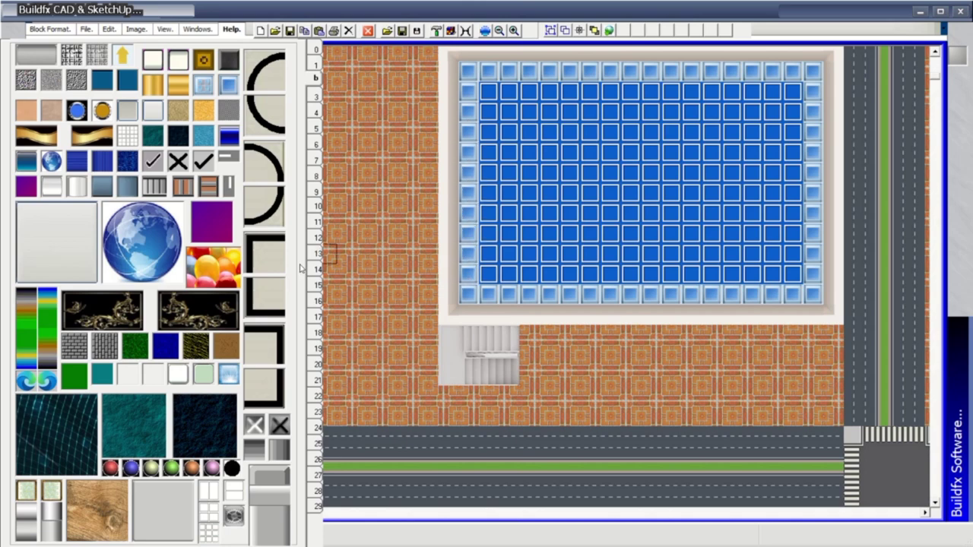
Browse the library to the furniture and trees set and pick the dining table
click(317, 255)
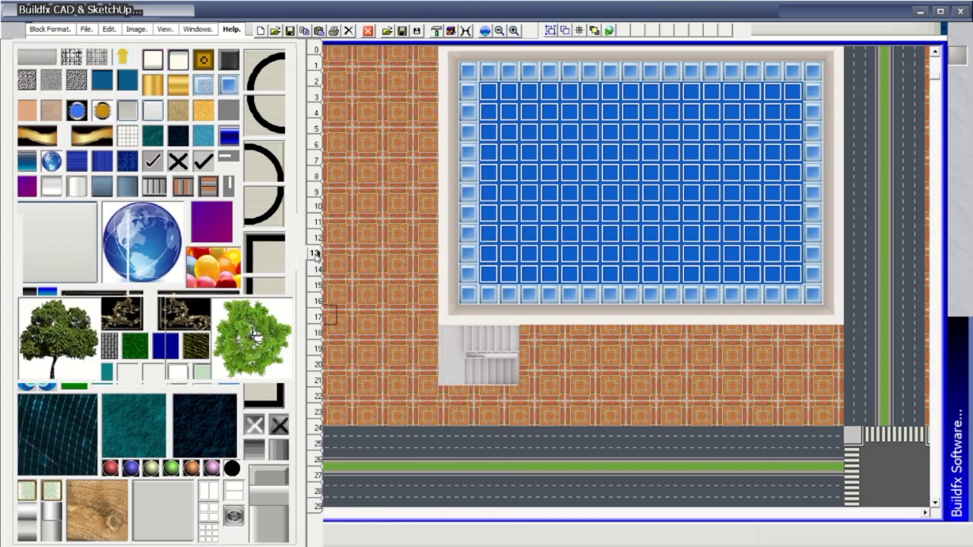
click(317, 267)
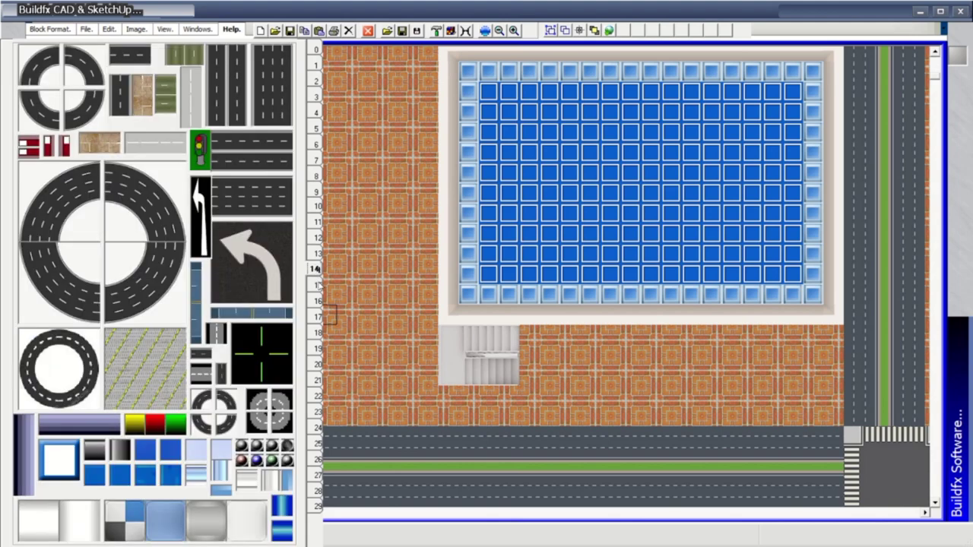
click(319, 284)
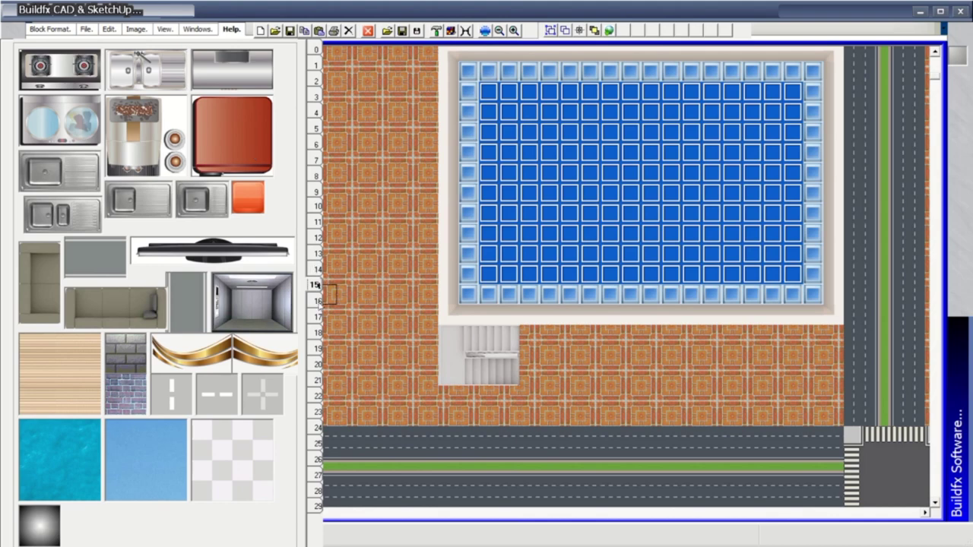
click(318, 301)
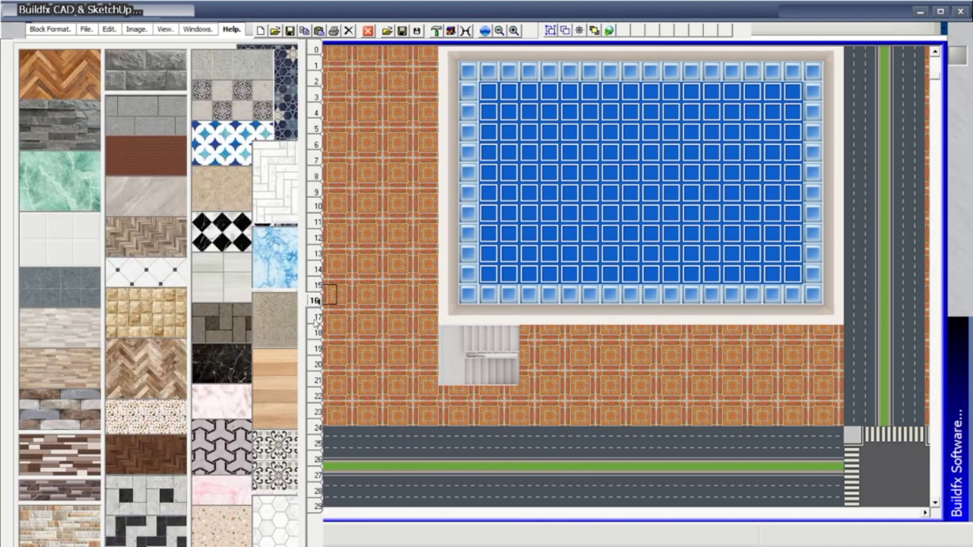
click(315, 322)
click(316, 332)
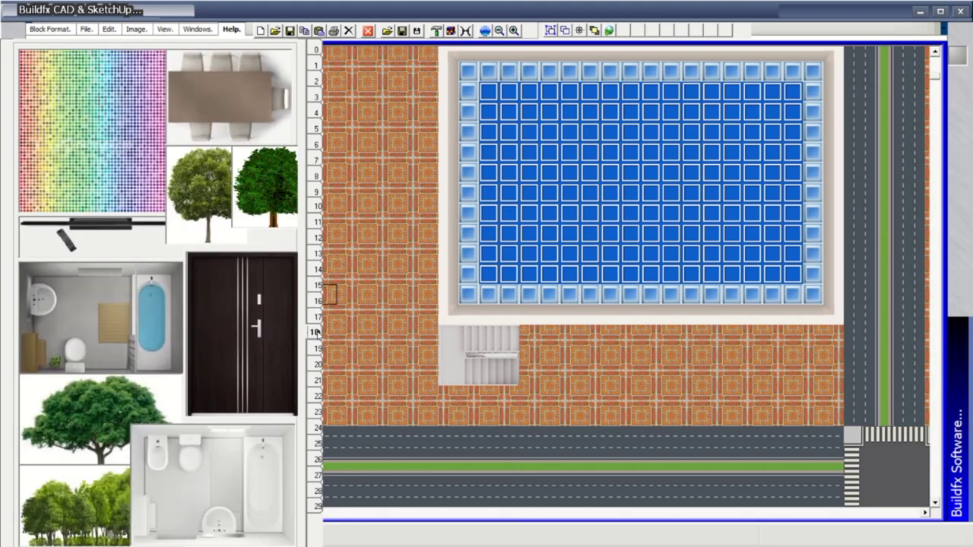
click(238, 108)
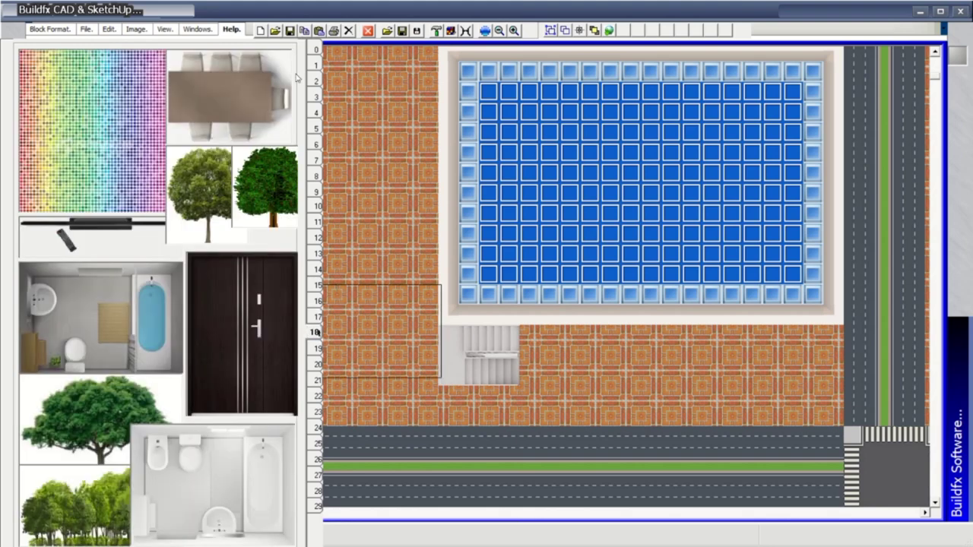
Switch the table block's drawing mode to Active and stamp it in the pool area
click(316, 50)
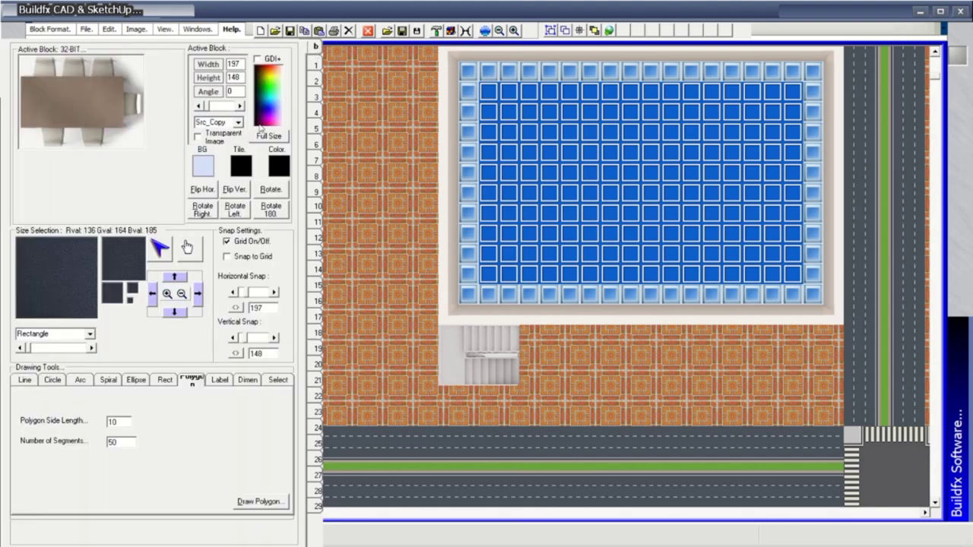
click(238, 122)
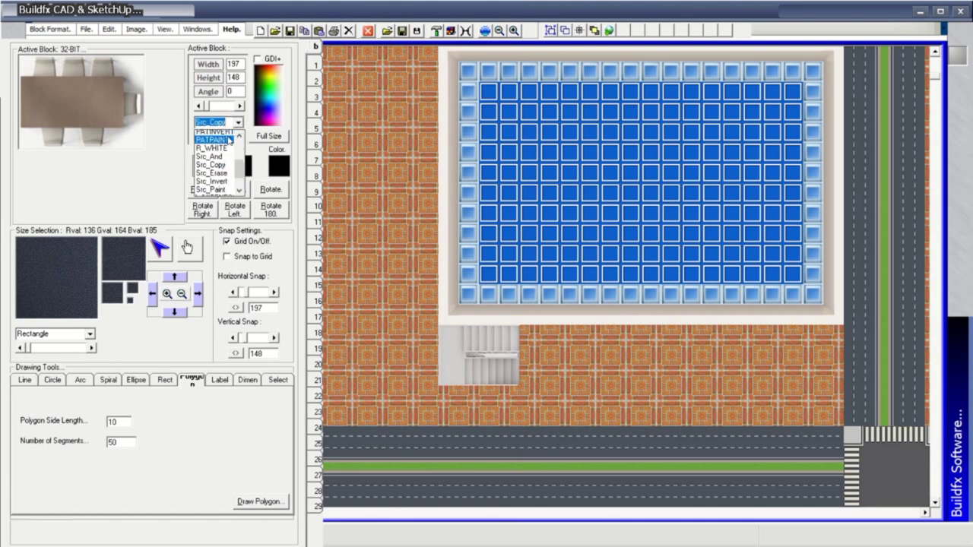
click(213, 134)
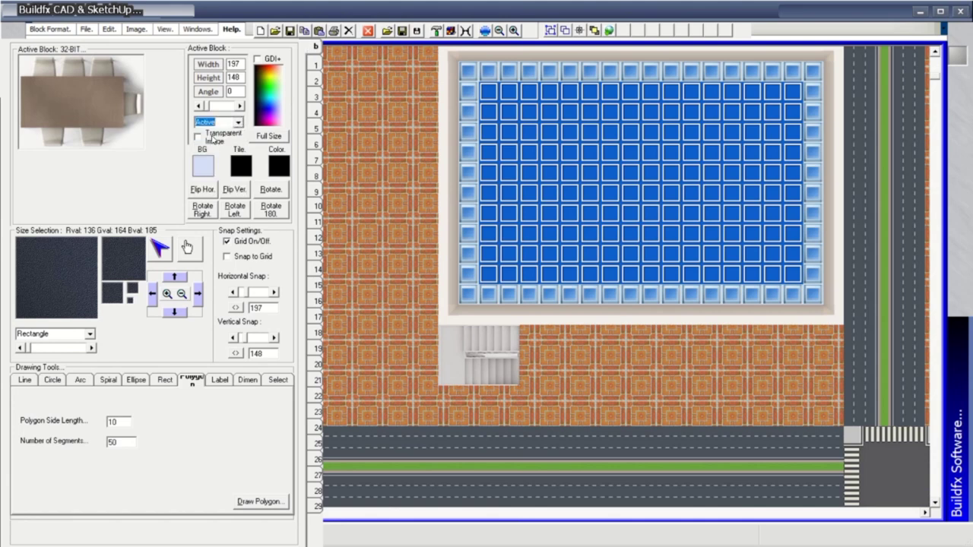
click(564, 150)
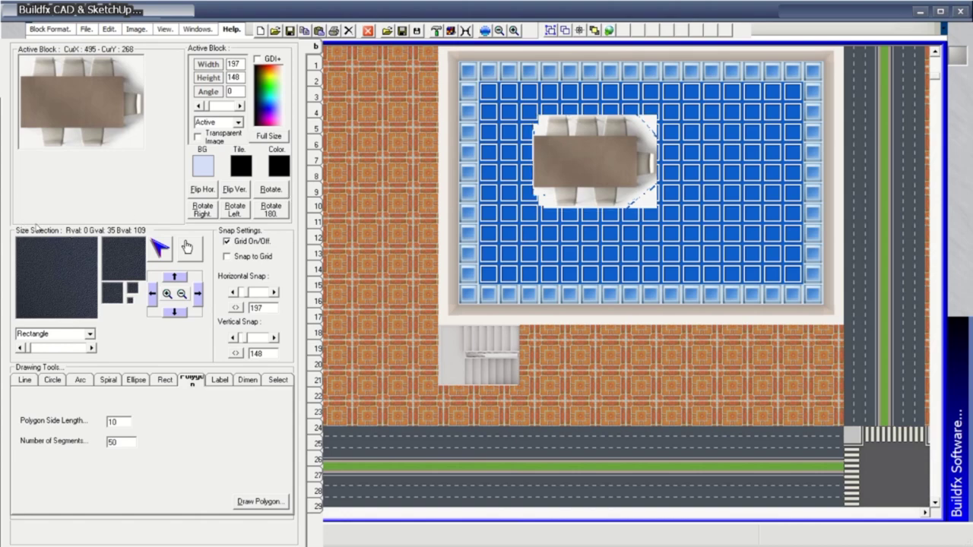
click(316, 274)
Place a horizontal grey sofa along the bottom of the blue area
click(316, 287)
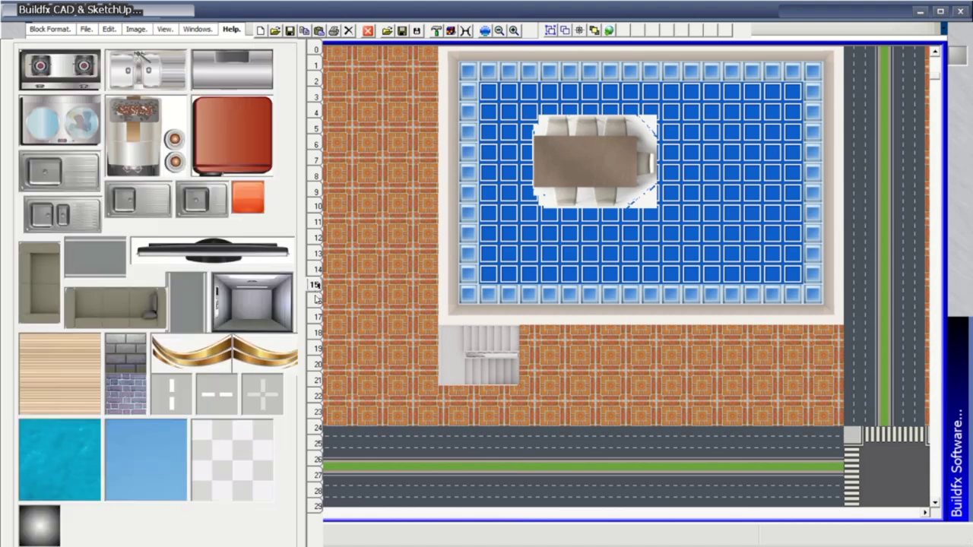
click(317, 301)
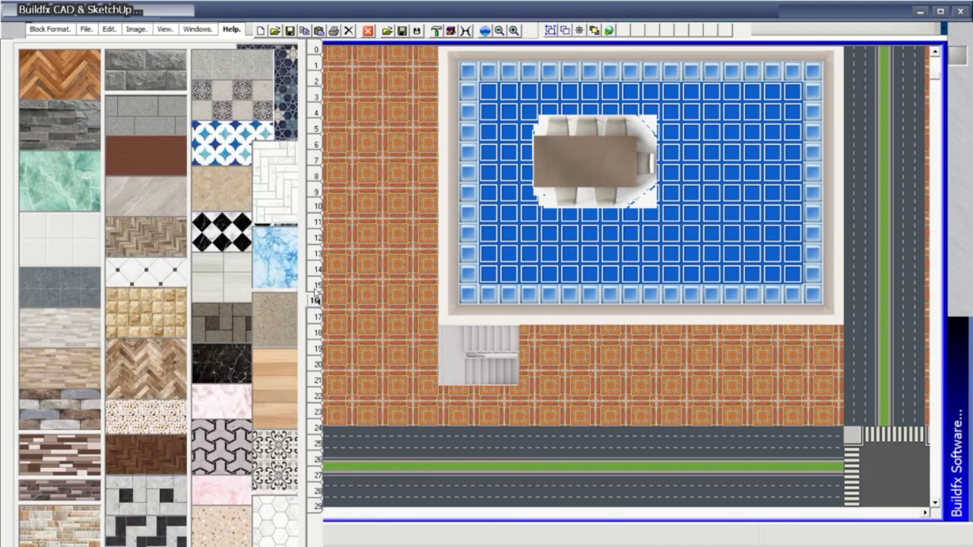
click(315, 286)
click(117, 304)
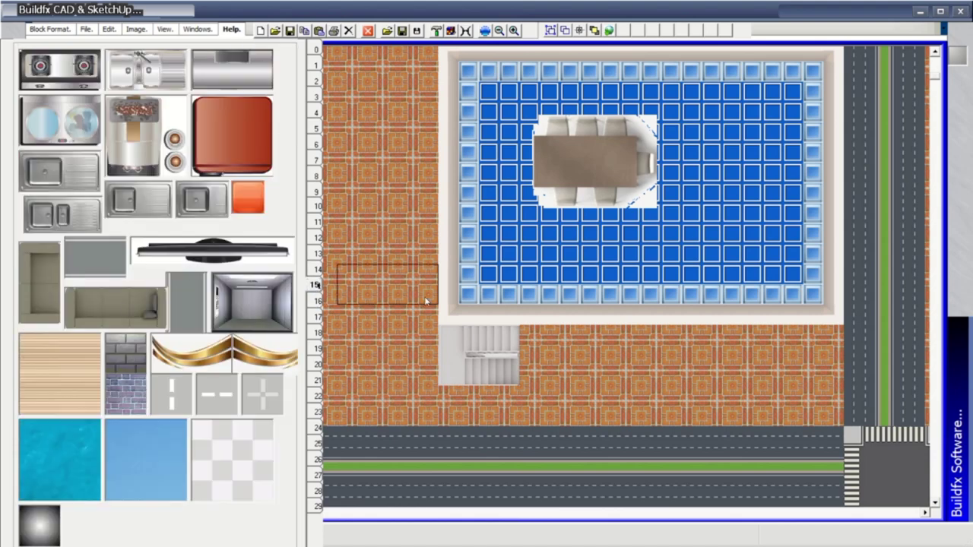
click(739, 278)
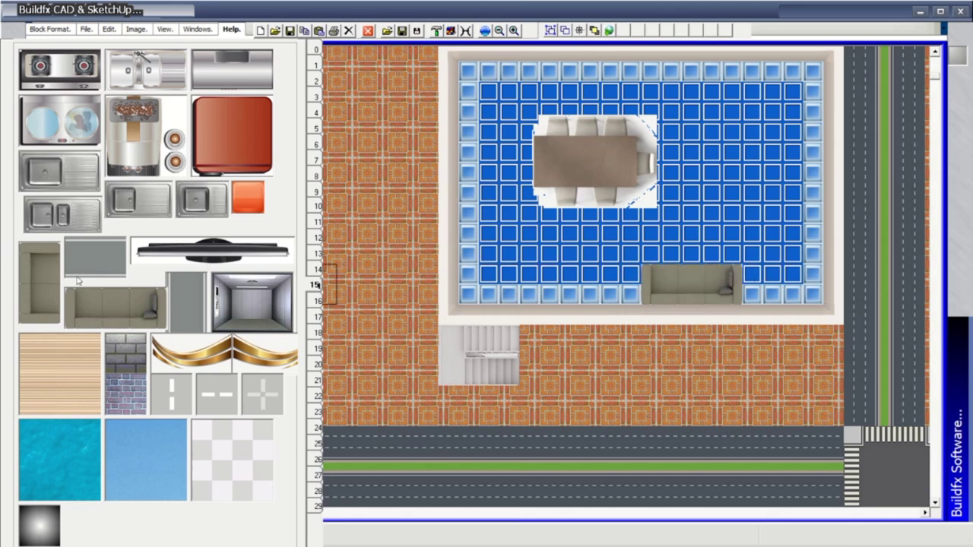
Place an upright sofa along the blue area's left side
click(53, 285)
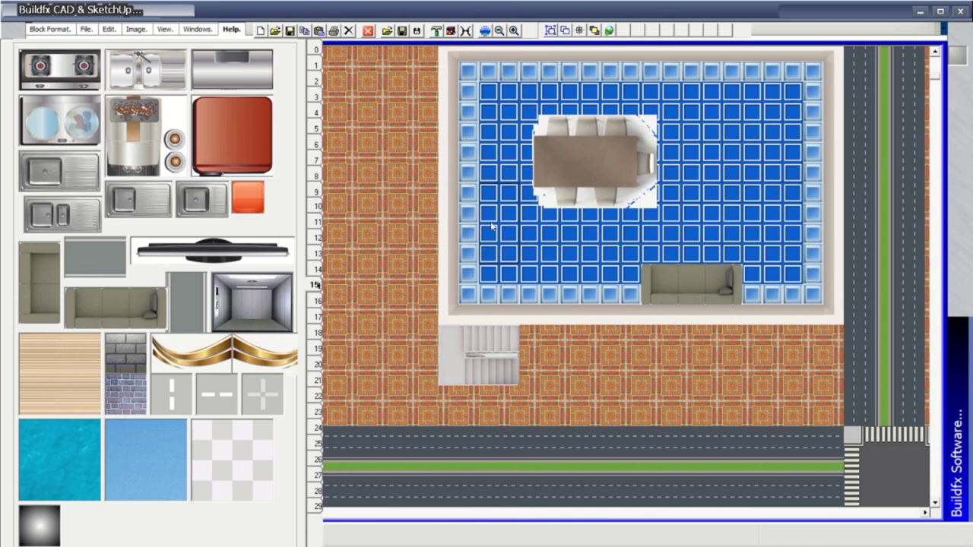
click(496, 248)
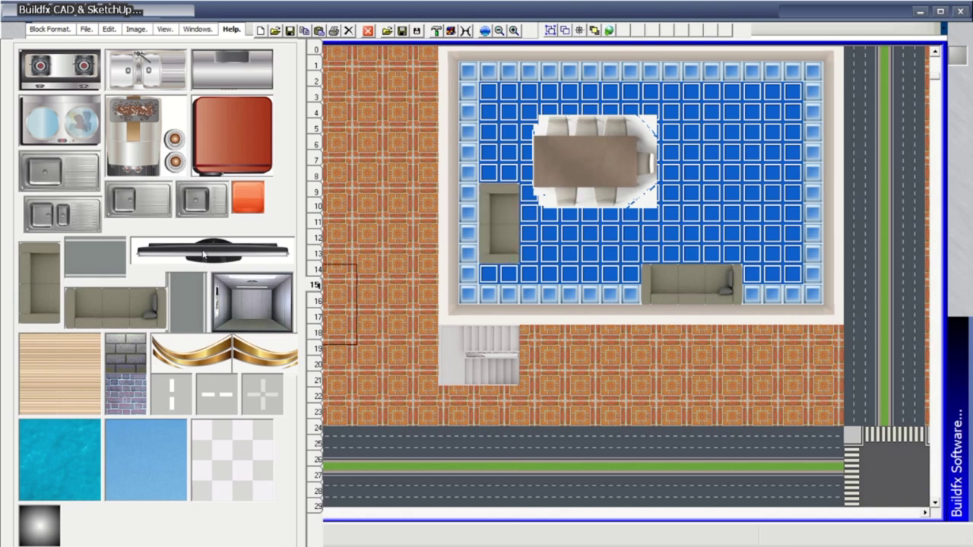
click(53, 180)
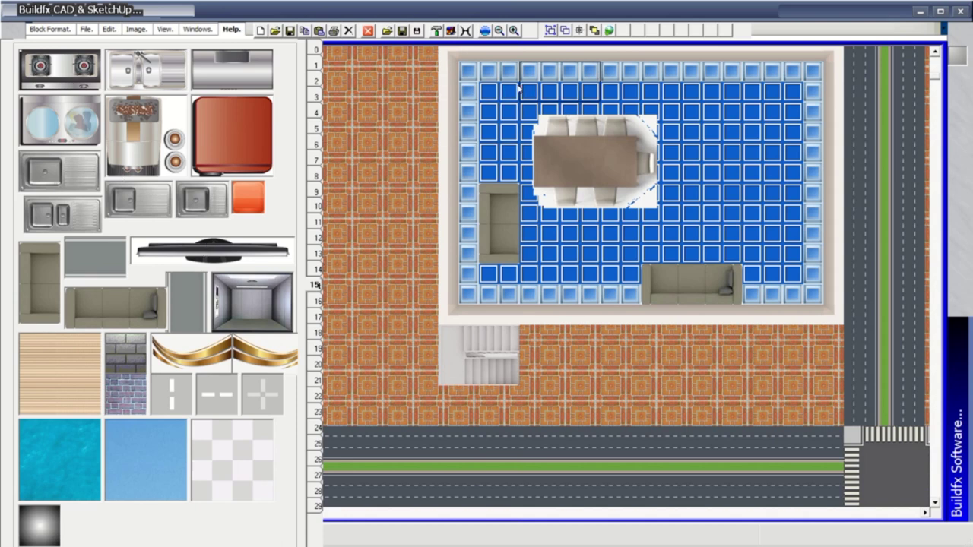
click(315, 52)
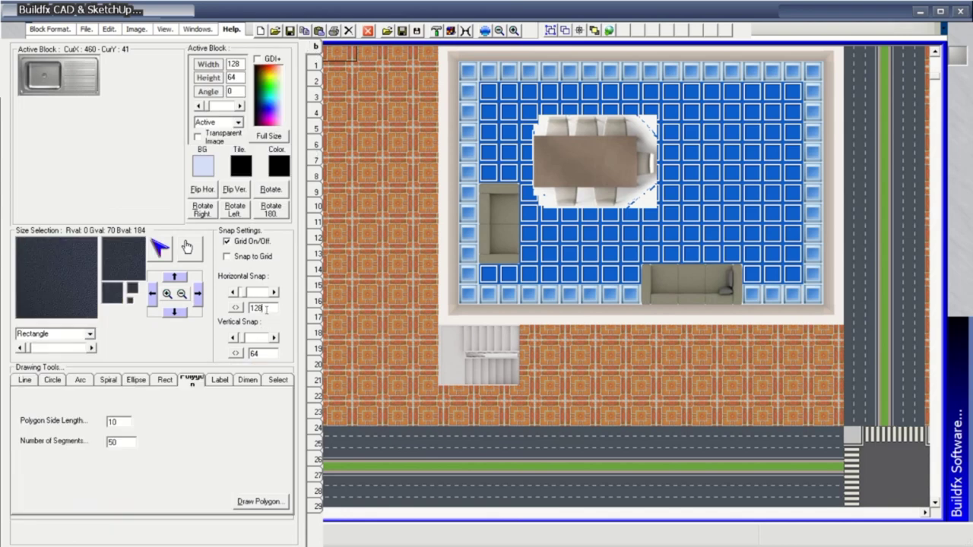
Set horizontal snap to 12 and place the sink at the blue room's top-left
double_click(266, 309)
text(12)
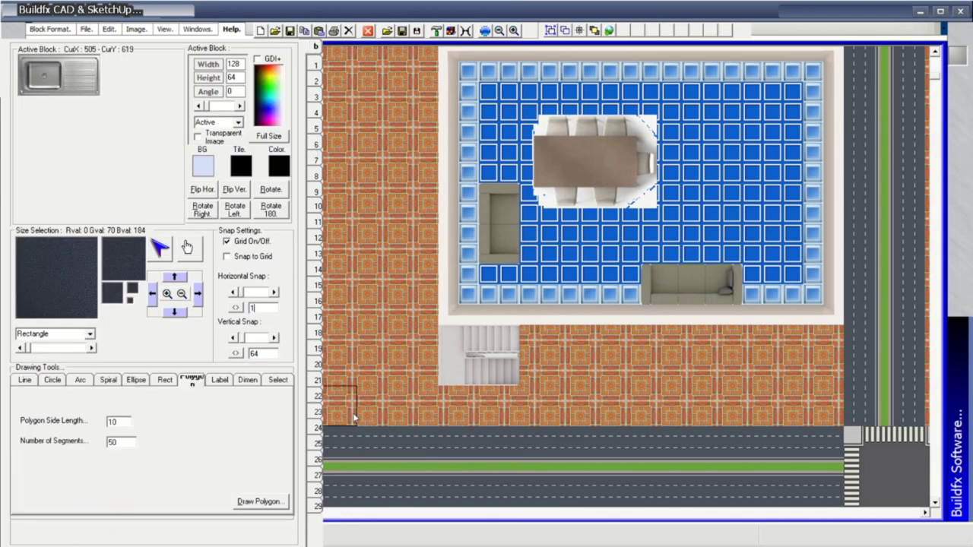
click(464, 81)
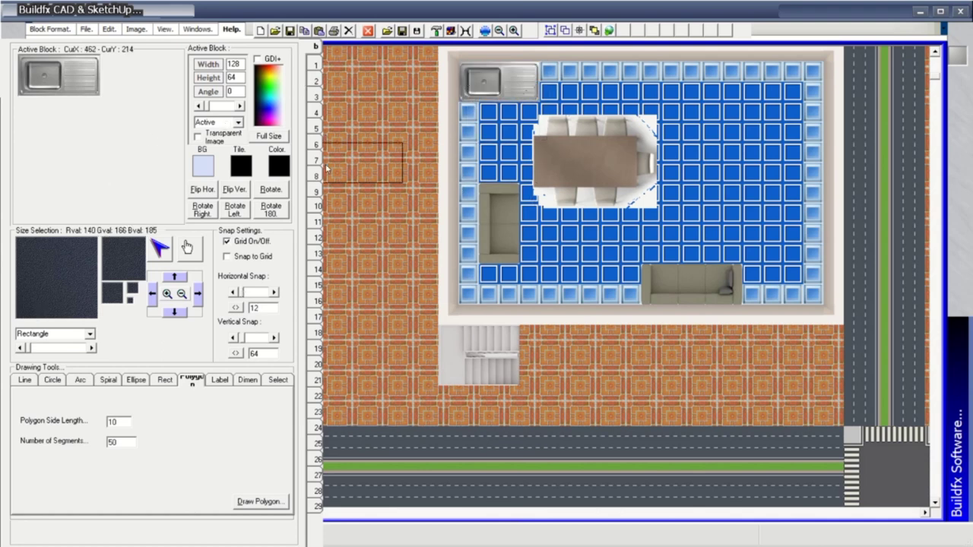
Pick the stove block, re-enter the horizontal snap and place it at the blue room's top-right
click(317, 285)
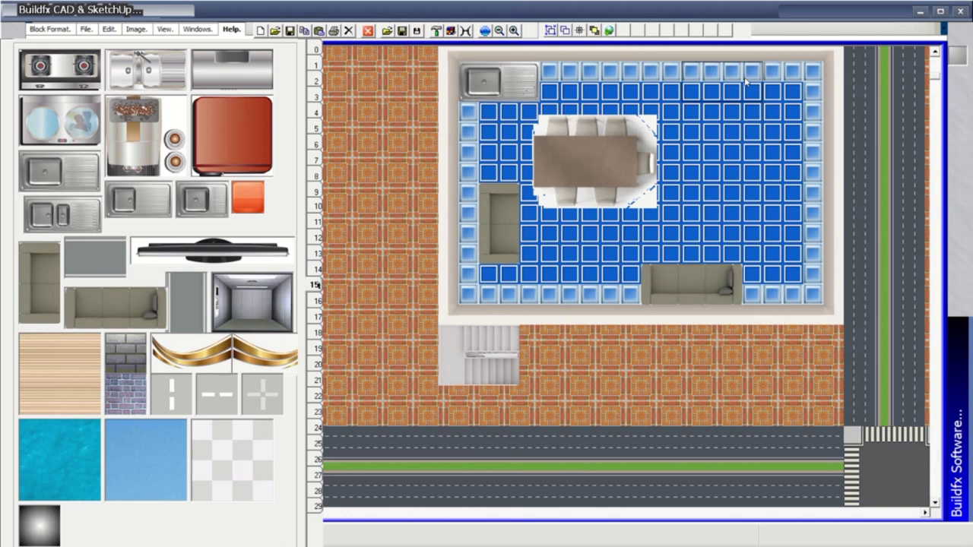
click(312, 47)
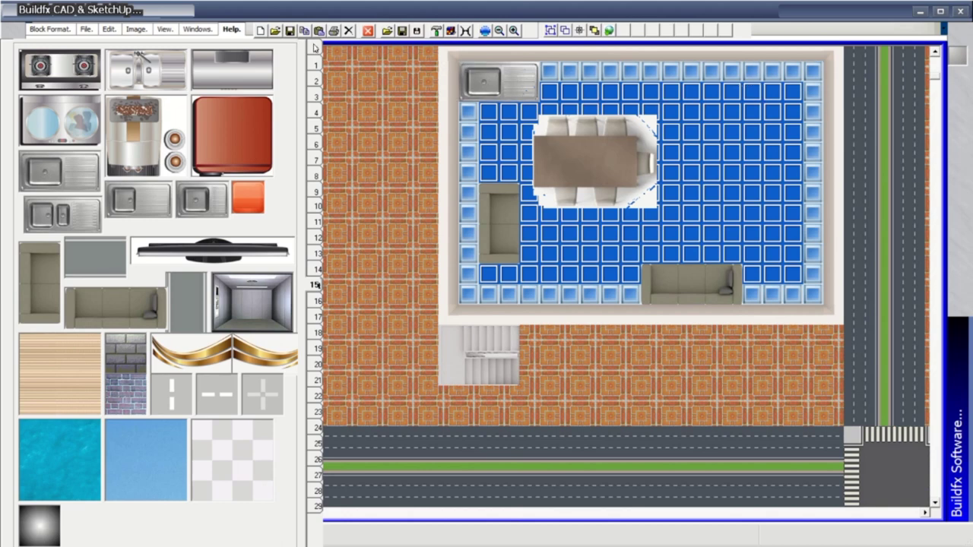
drag(275, 308, 217, 305)
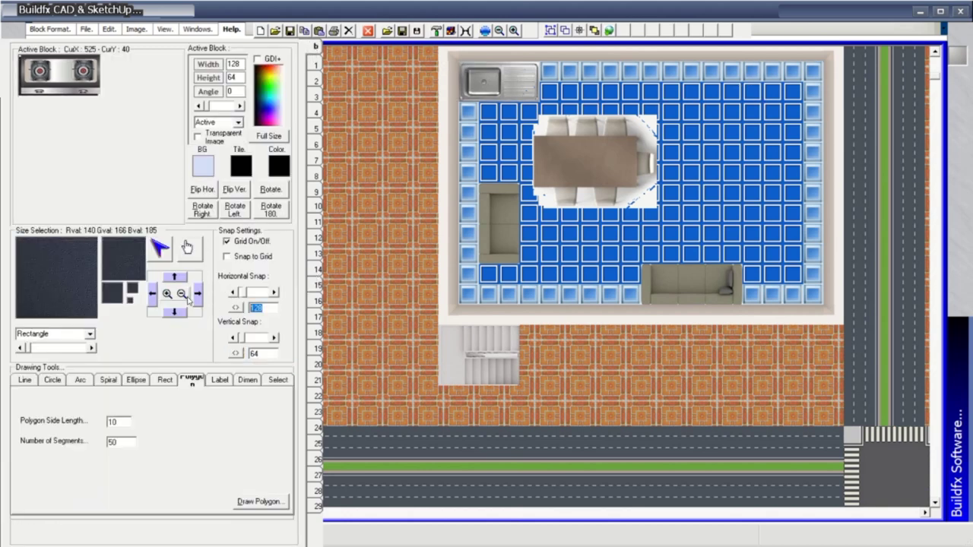
text(1)
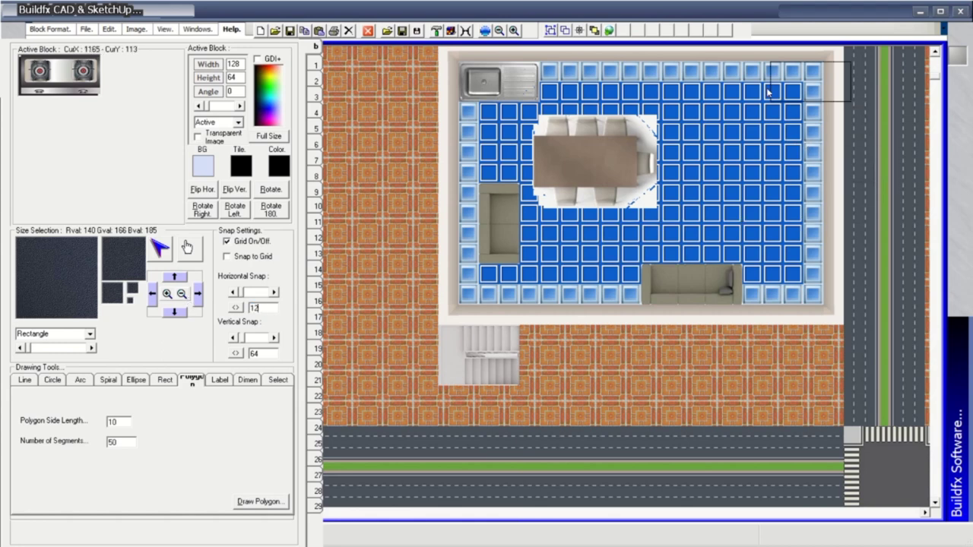
click(748, 82)
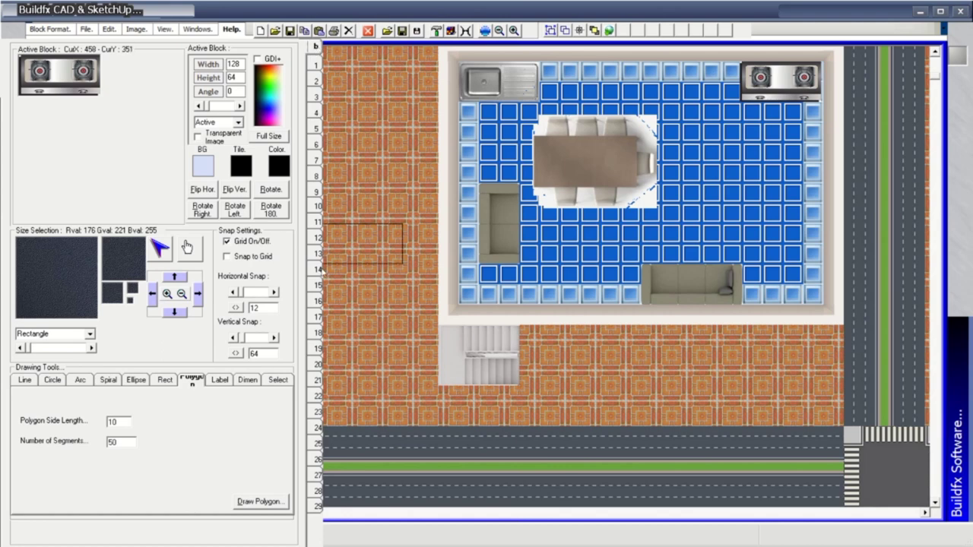
right_click(320, 282)
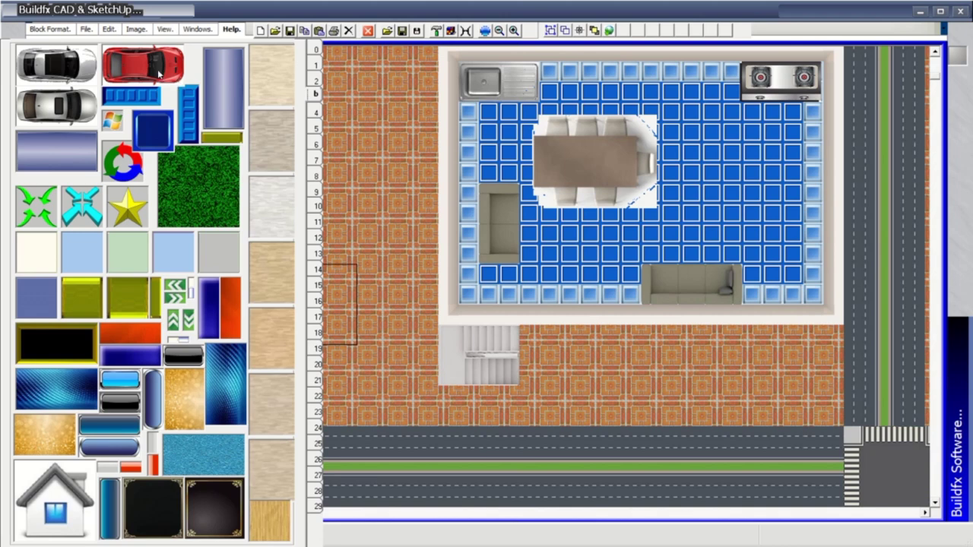
Park red and silver cars on the paving and paint grass down the left strip
click(158, 74)
click(631, 407)
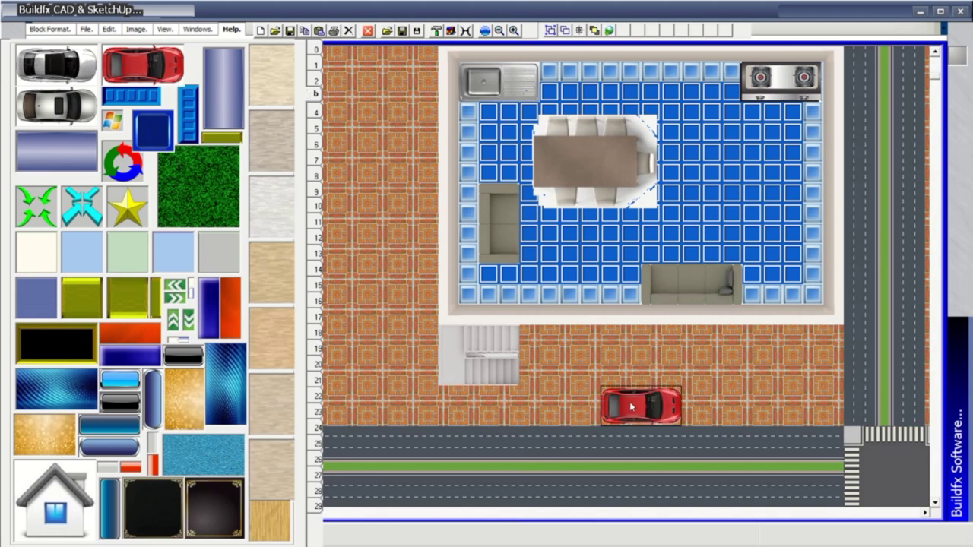
click(61, 110)
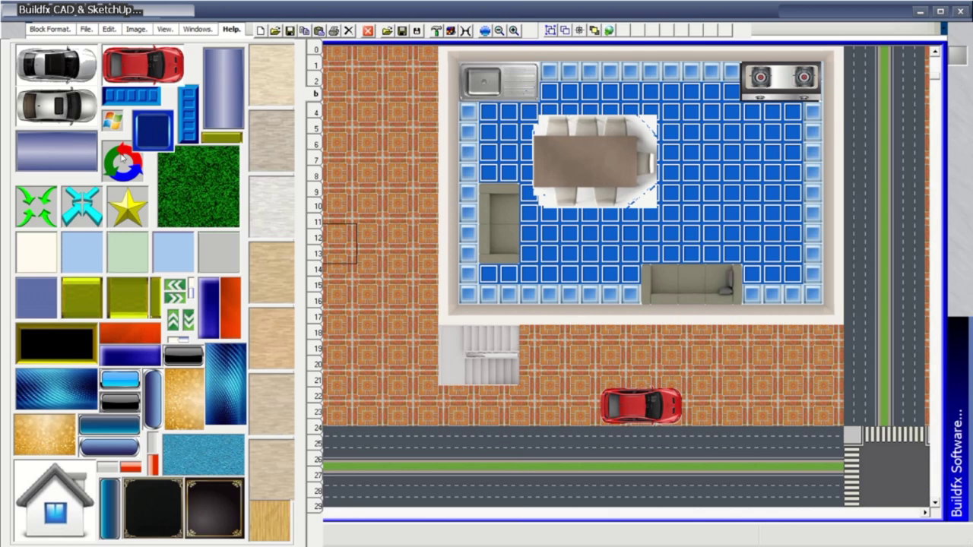
click(397, 417)
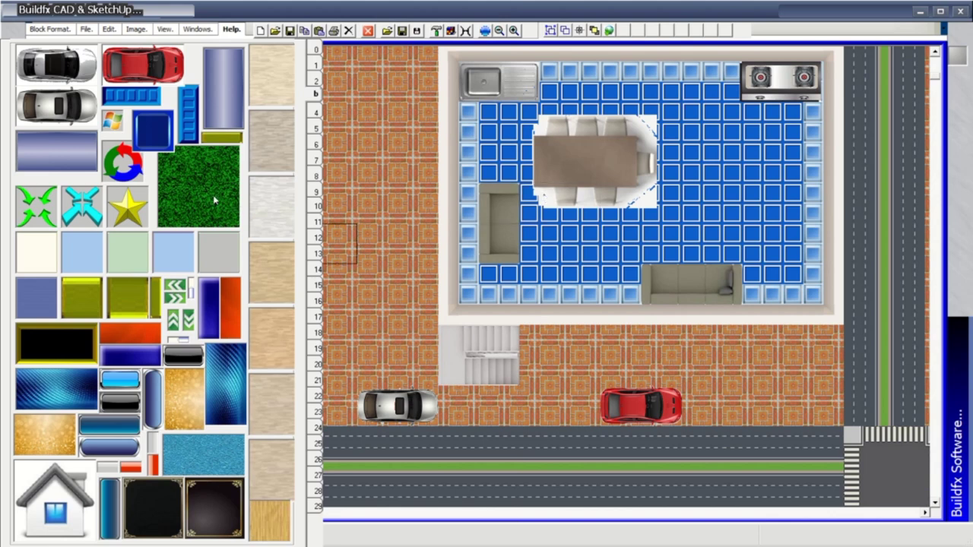
mouse_move(340, 74)
mouse_down()
mouse_move(352, 358)
mouse_move(388, 383)
mouse_move(394, 207)
mouse_move(385, 65)
mouse_up()
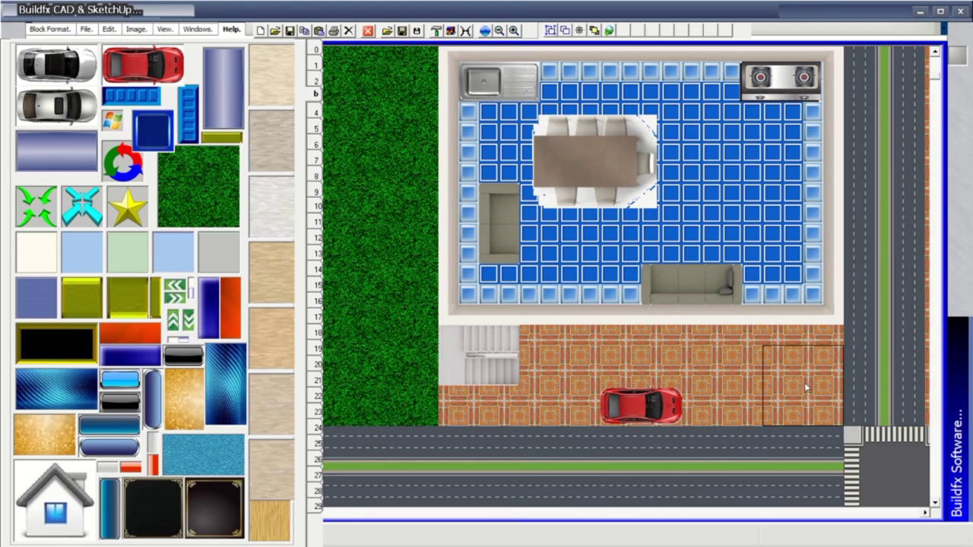
Find the trees page and stamp see-through trees on the grass strip and right-hand road
click(316, 113)
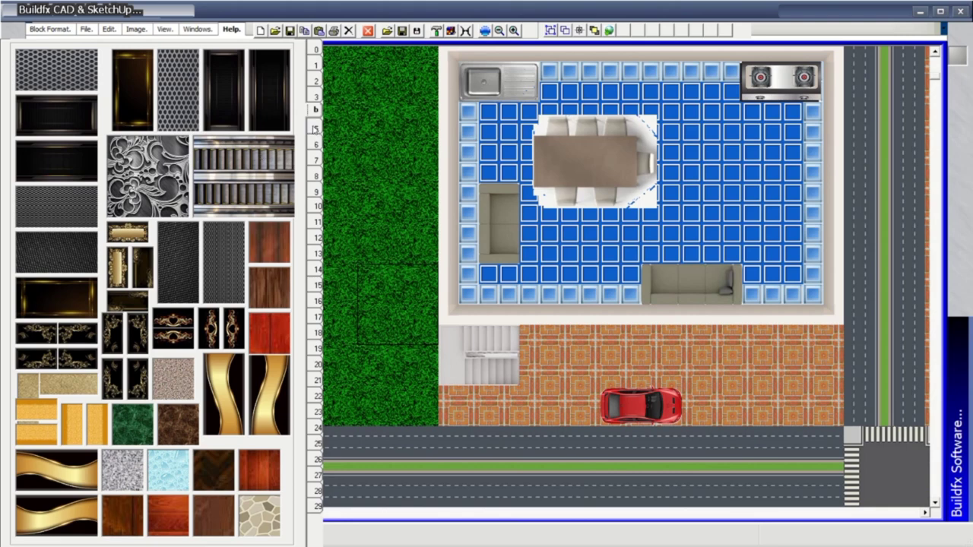
click(315, 129)
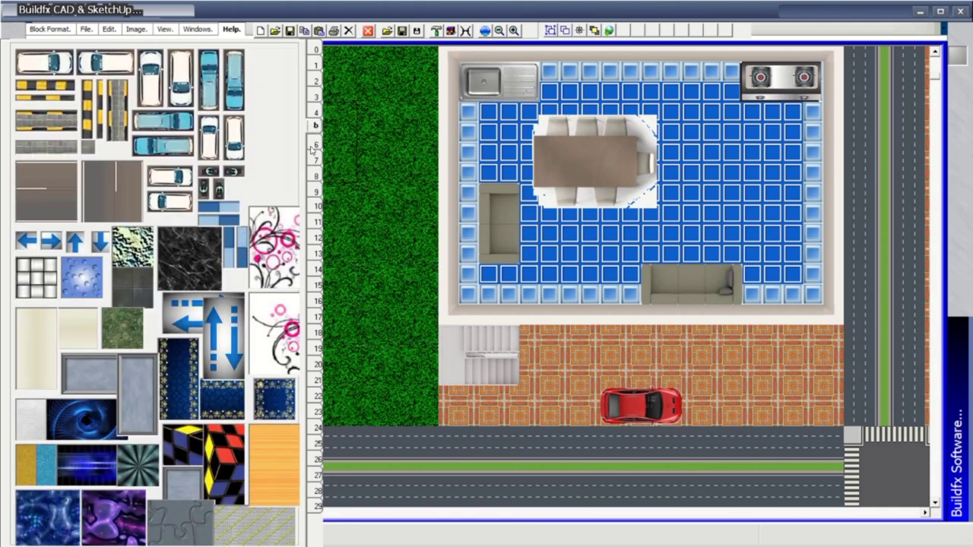
click(314, 142)
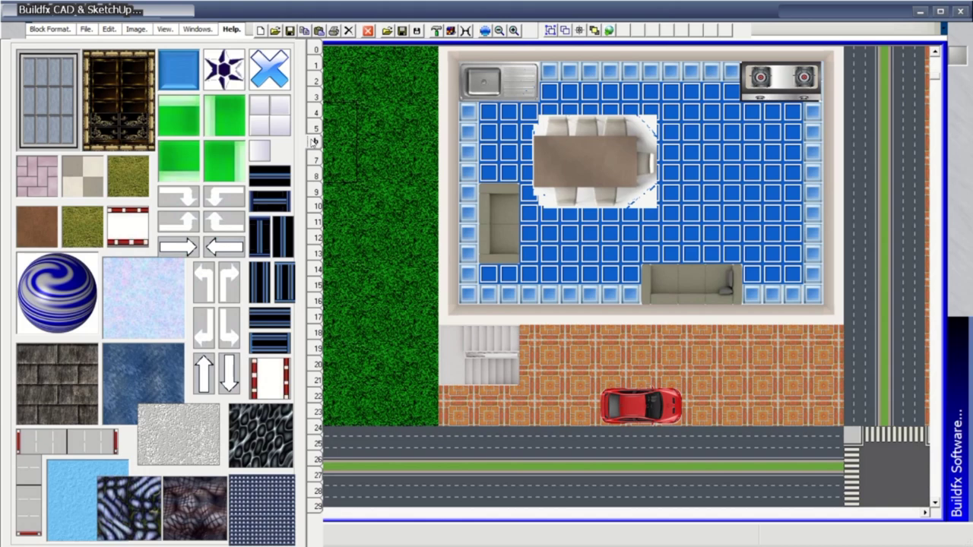
click(315, 159)
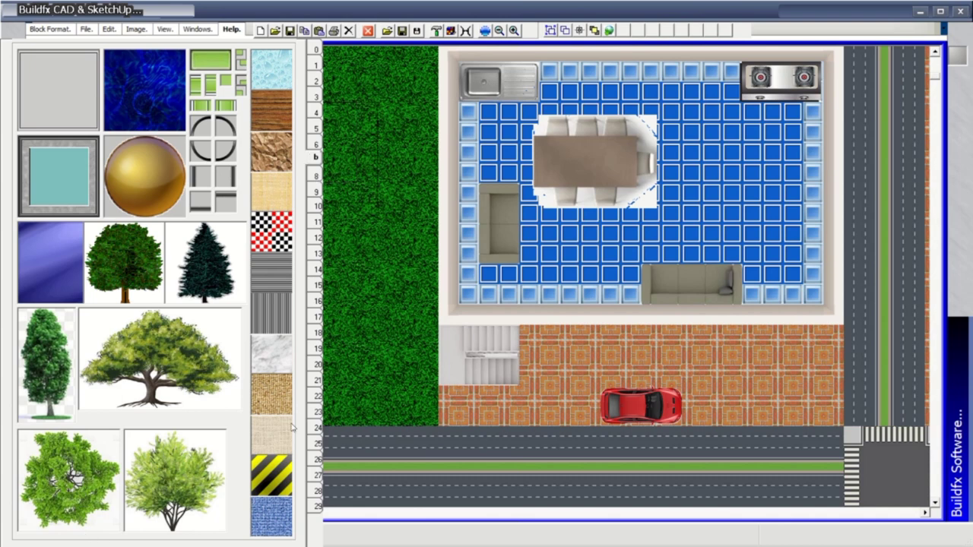
click(374, 369)
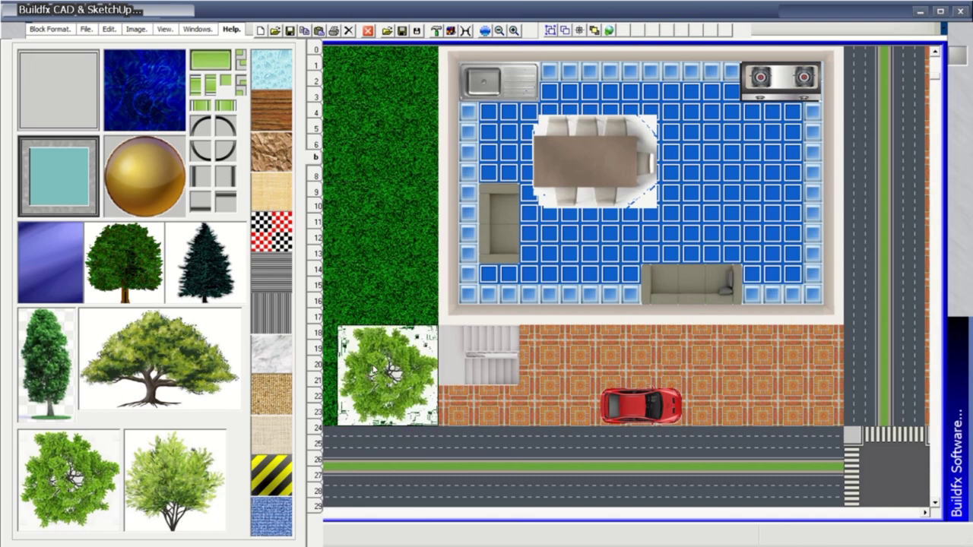
click(314, 49)
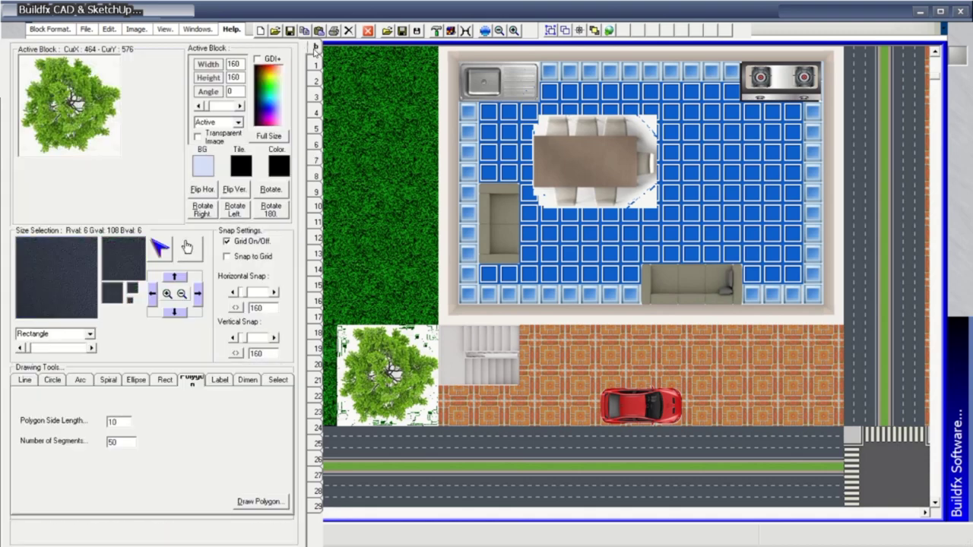
click(225, 140)
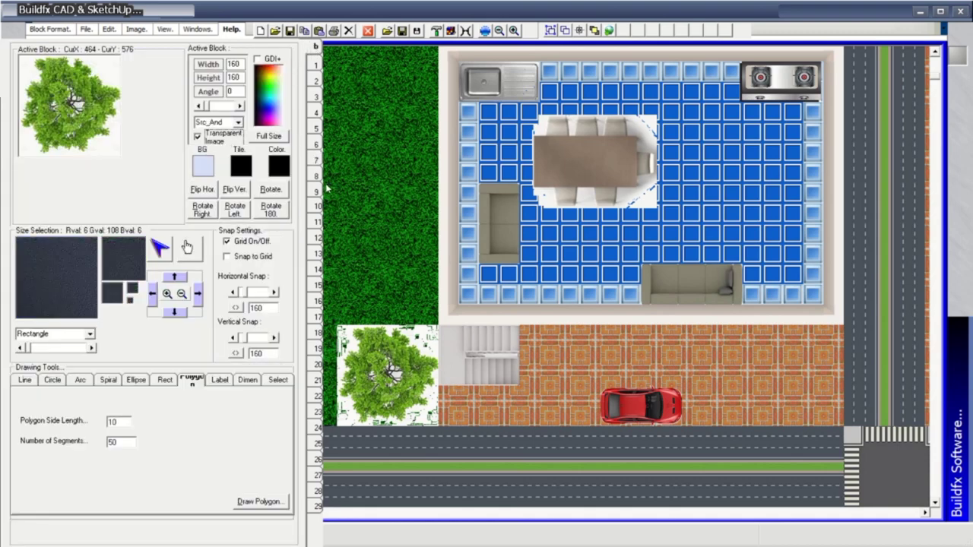
click(366, 200)
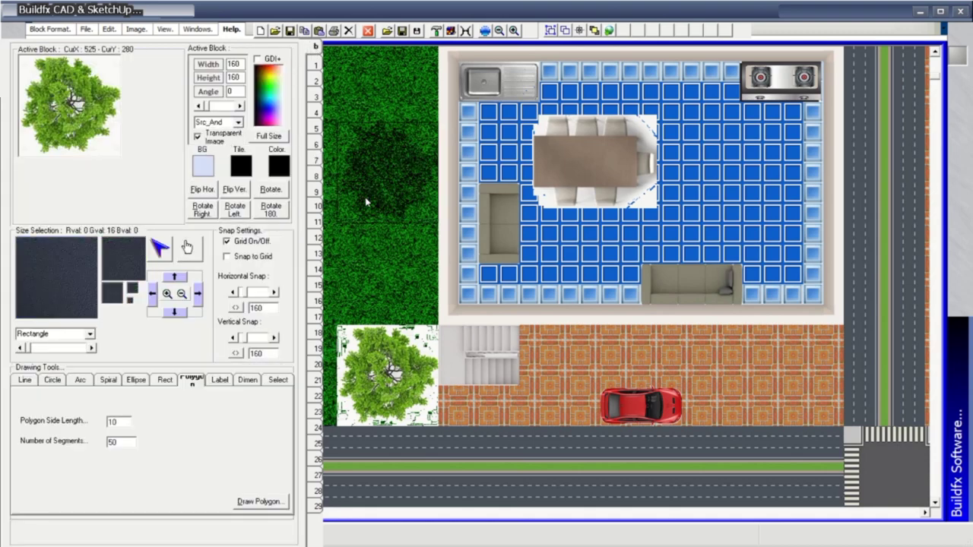
click(379, 310)
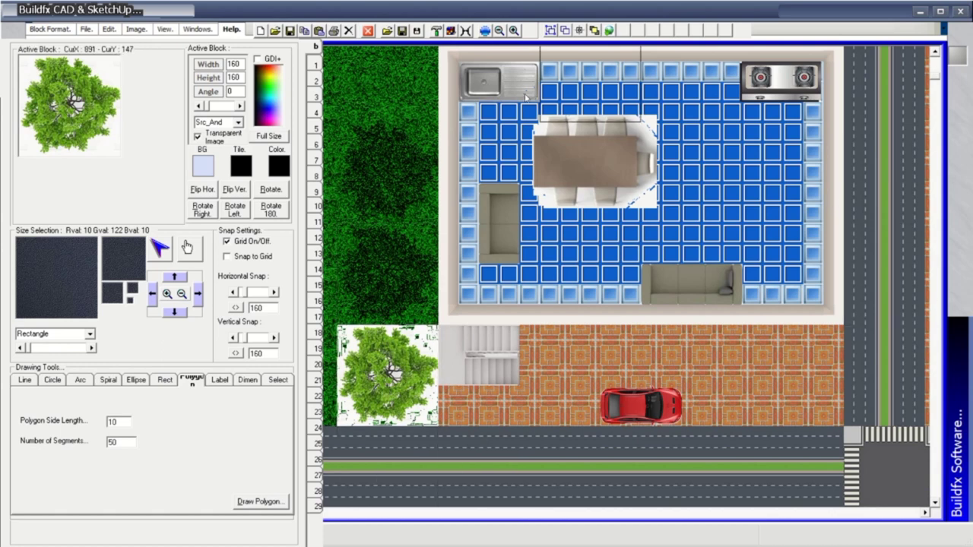
click(403, 85)
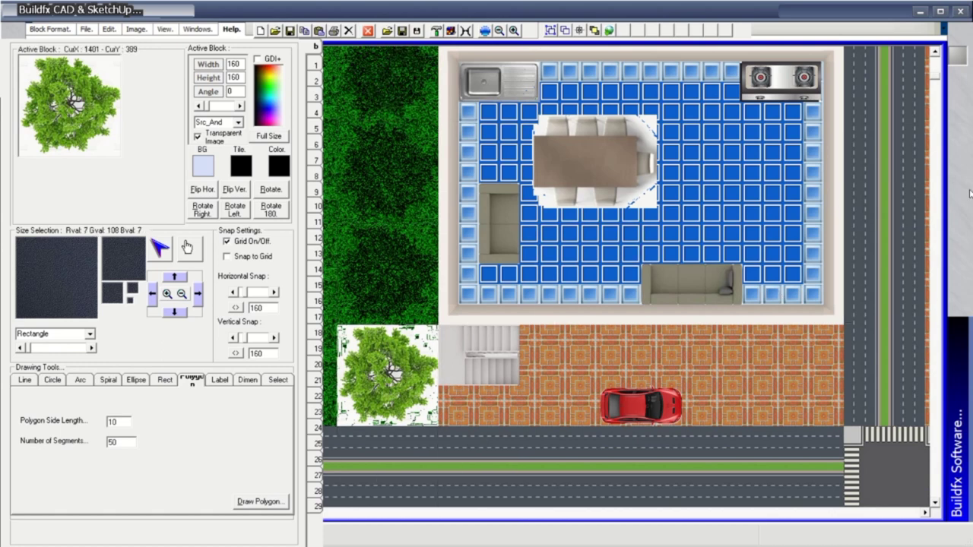
click(895, 107)
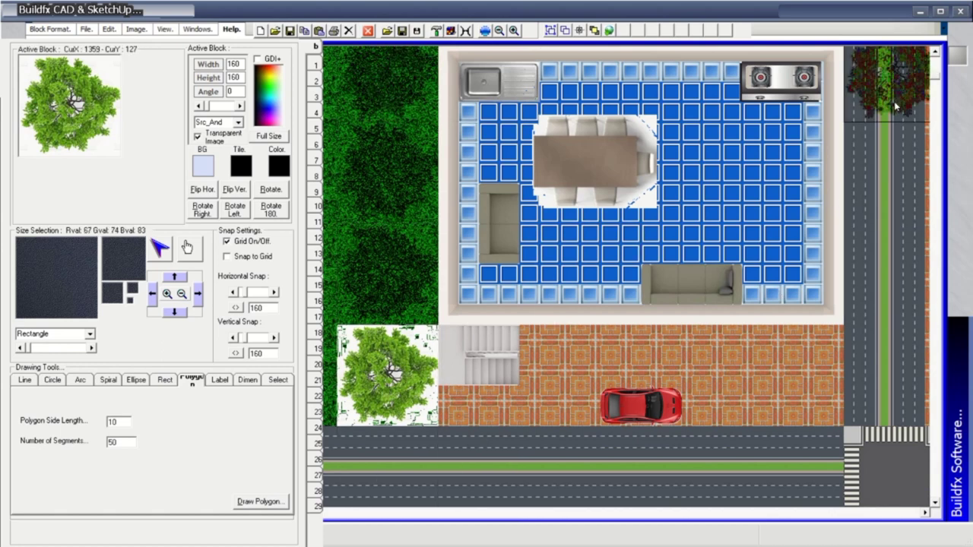
click(891, 158)
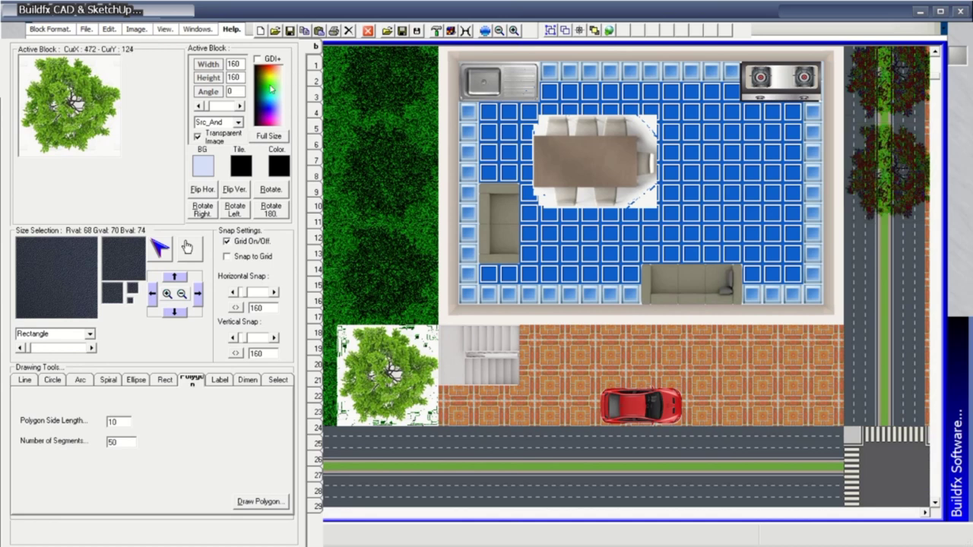
Switch blending to Active and place two light trees on the right-hand verge
click(237, 124)
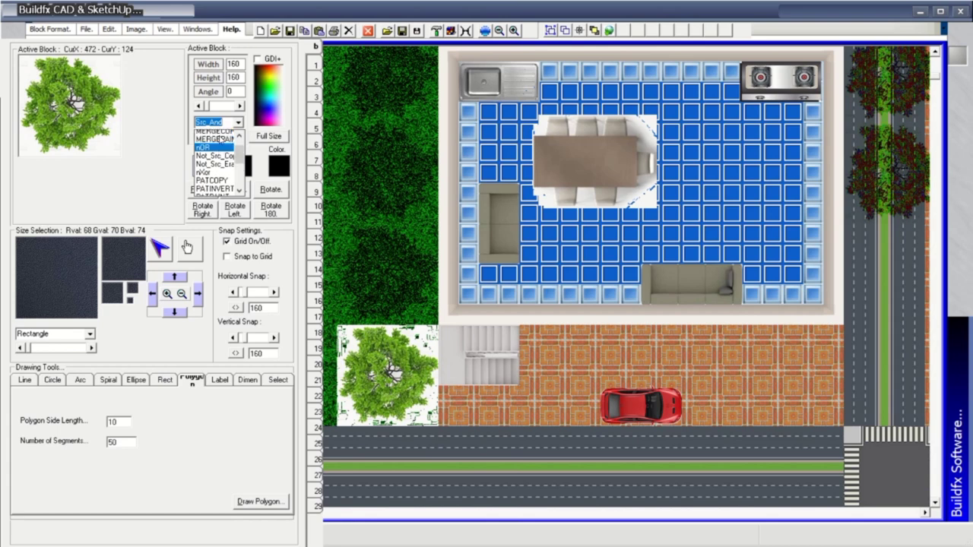
scroll(242, 162, down, 3)
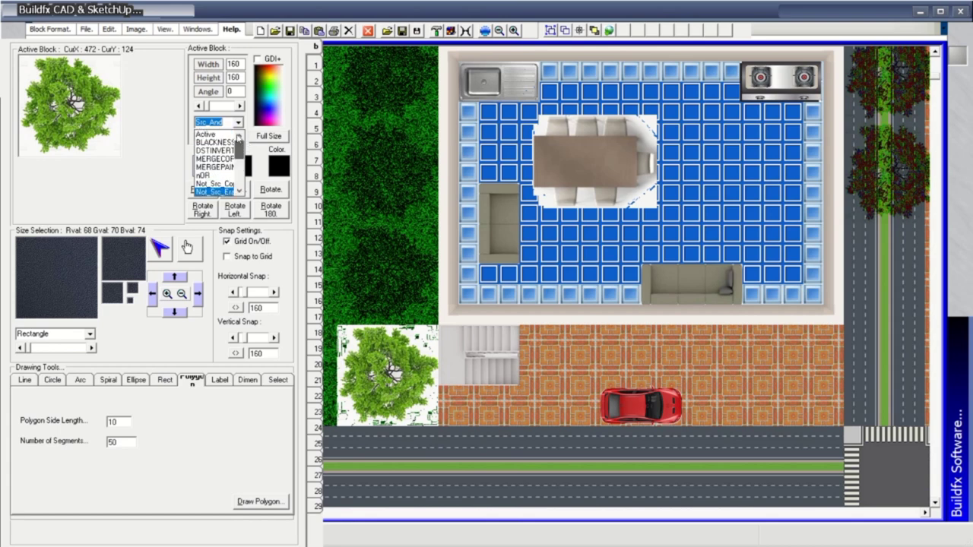
click(220, 136)
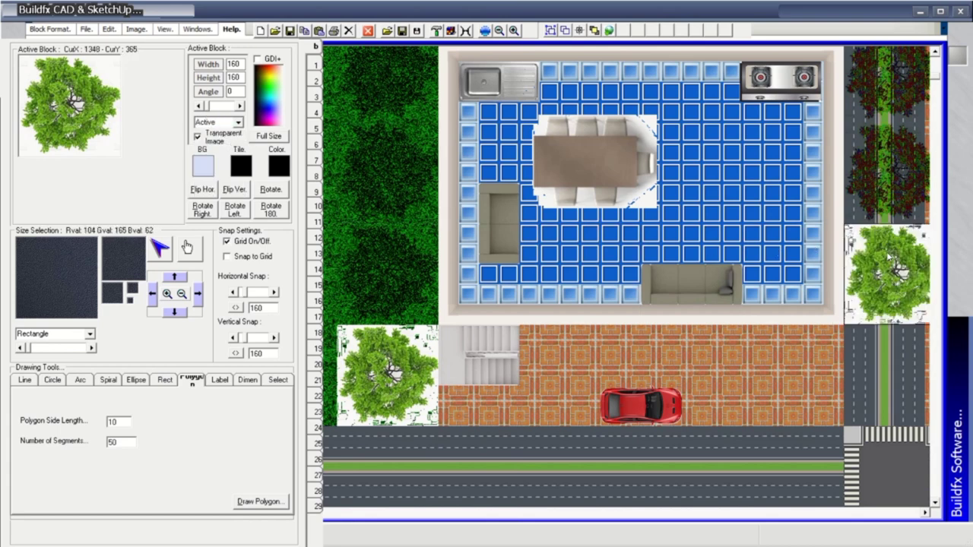
click(887, 273)
click(887, 376)
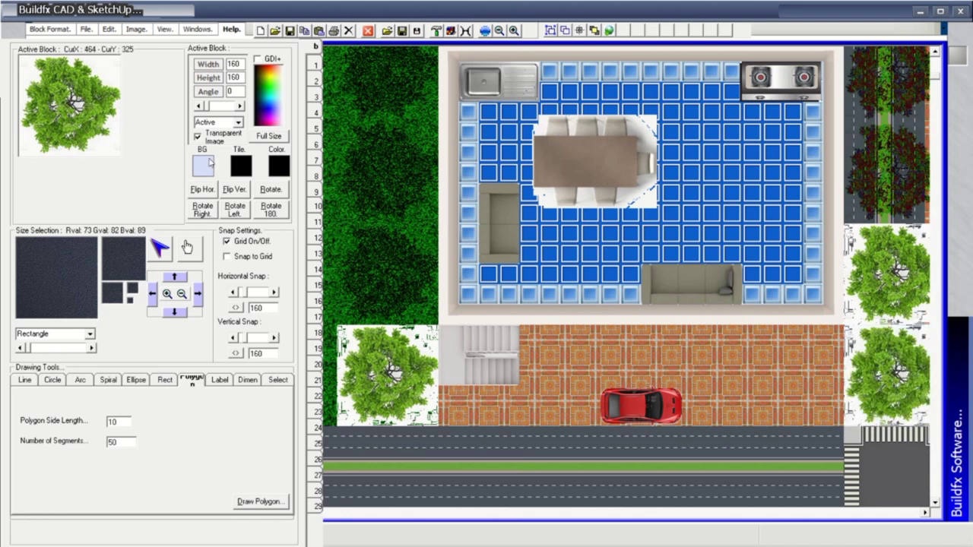
Stamp trees along the bottom road using Src_Copy and then Active blending
click(199, 137)
click(709, 464)
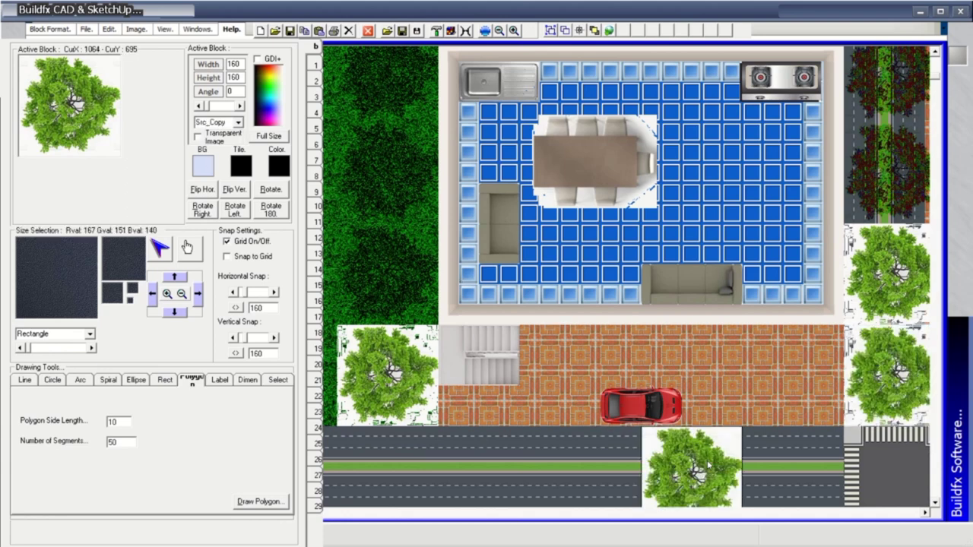
click(798, 468)
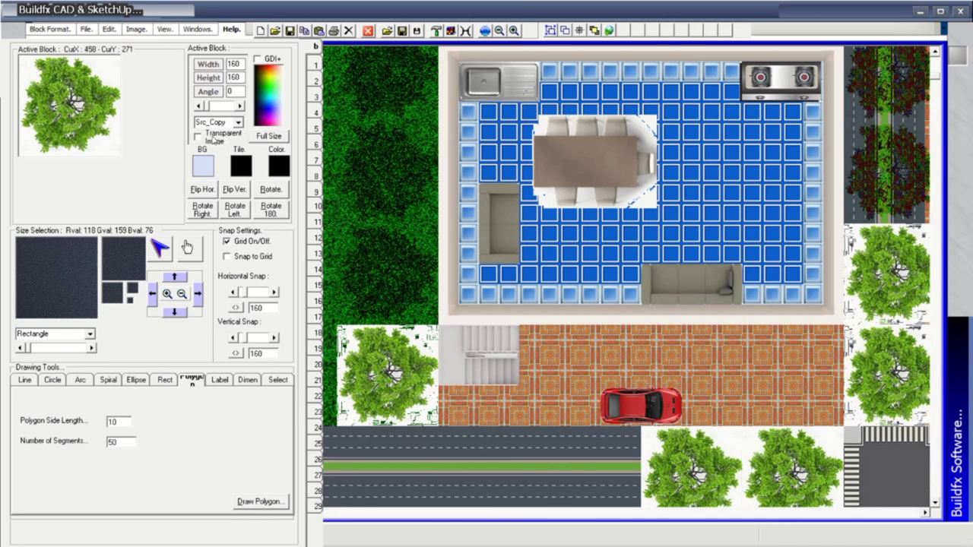
click(238, 123)
mouse_move(238, 137)
mouse_down()
mouse_move(242, 179)
mouse_move(246, 139)
mouse_up()
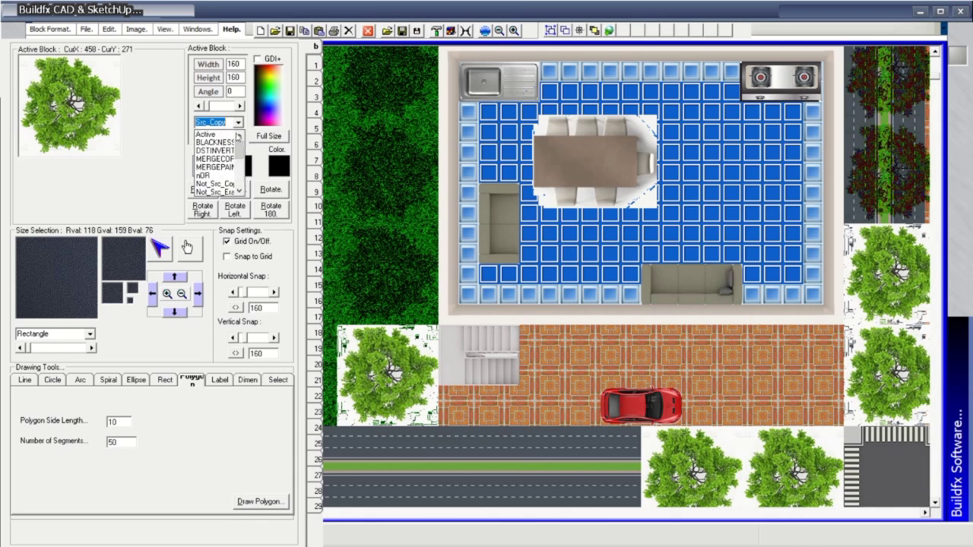
click(207, 134)
click(557, 470)
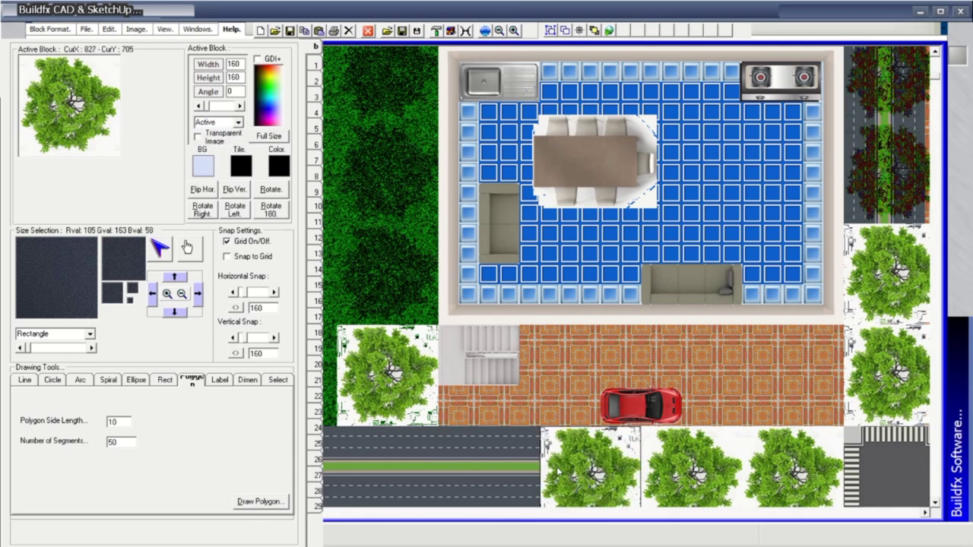
Stamp see-through Src_And trees on the left road section, across the patio and over the stairs
click(198, 136)
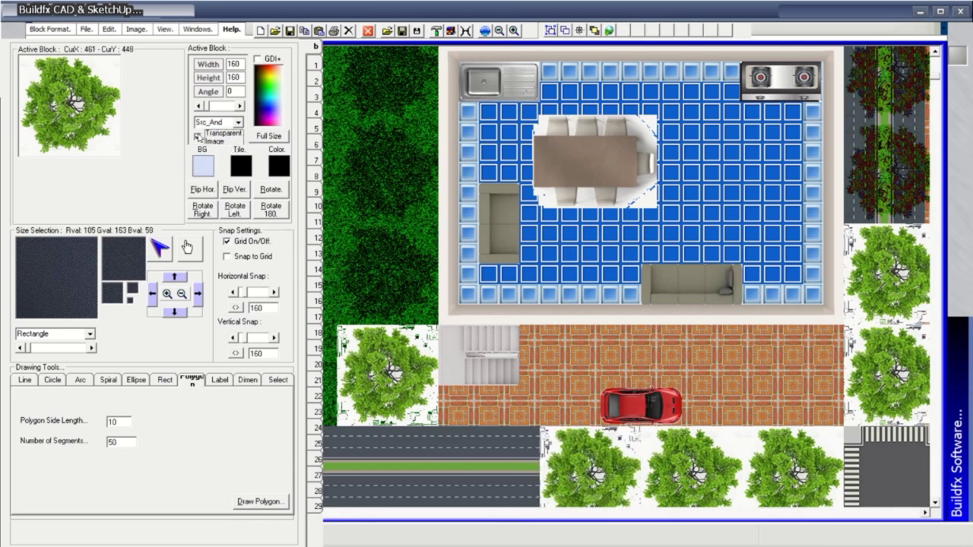
click(498, 463)
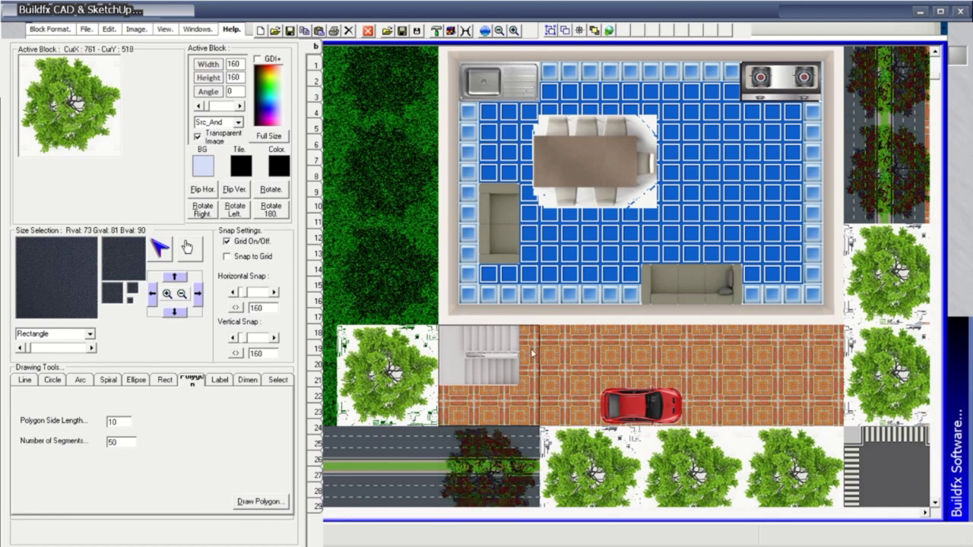
click(584, 348)
click(712, 352)
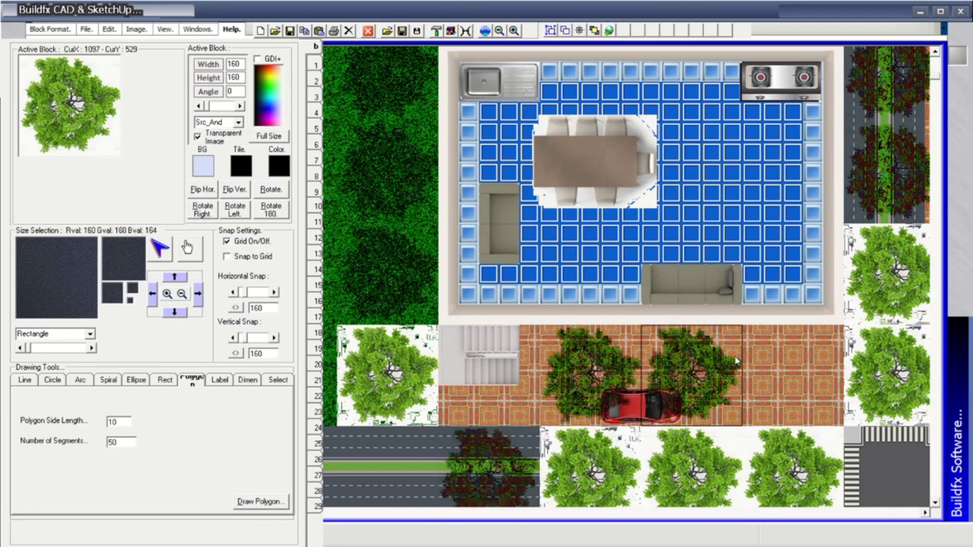
click(775, 362)
click(477, 375)
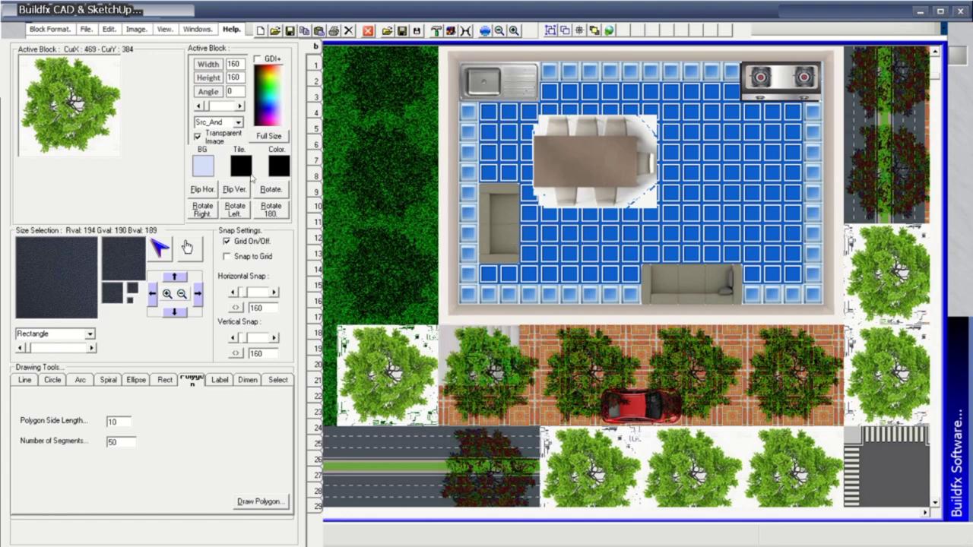
click(314, 61)
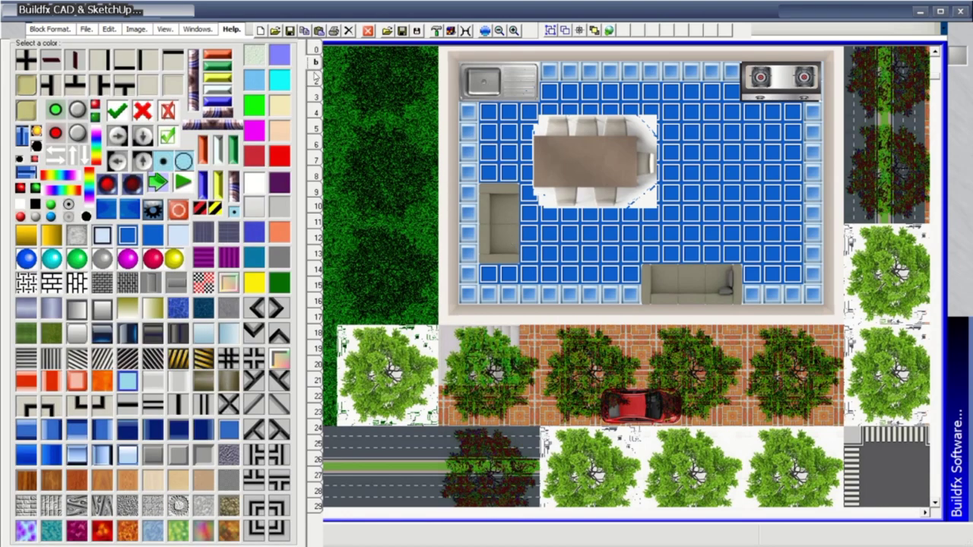
Step past the cars, textures, trees and road-markings pages to the interiors page
click(315, 79)
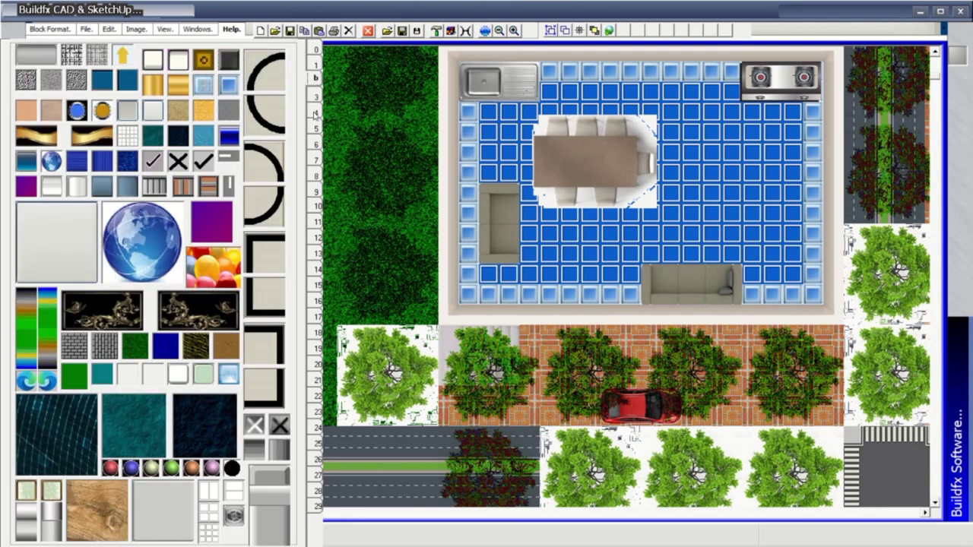
click(315, 114)
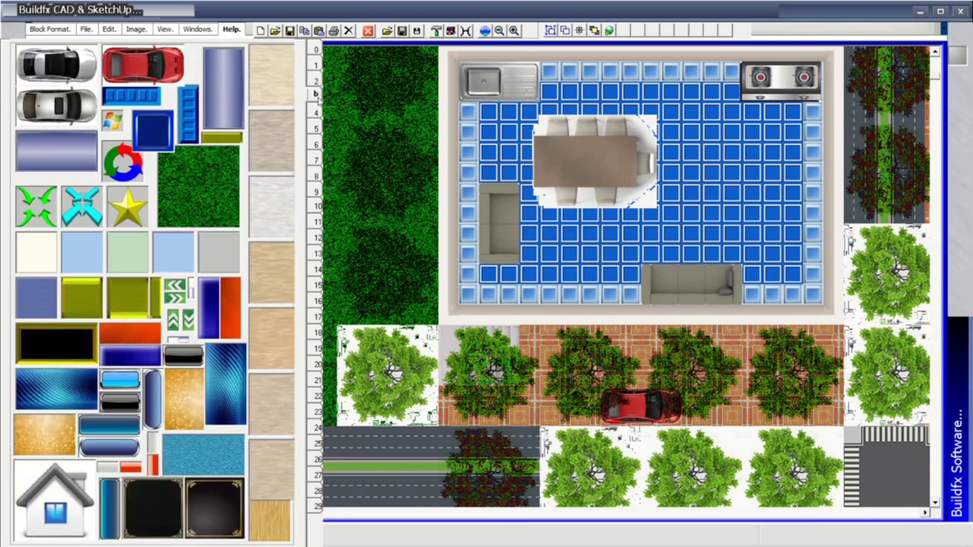
click(317, 102)
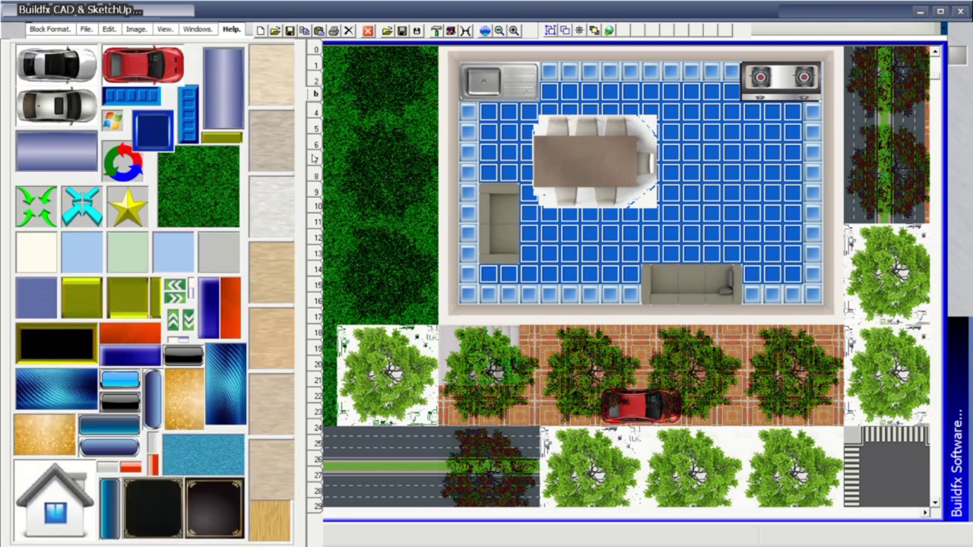
click(318, 114)
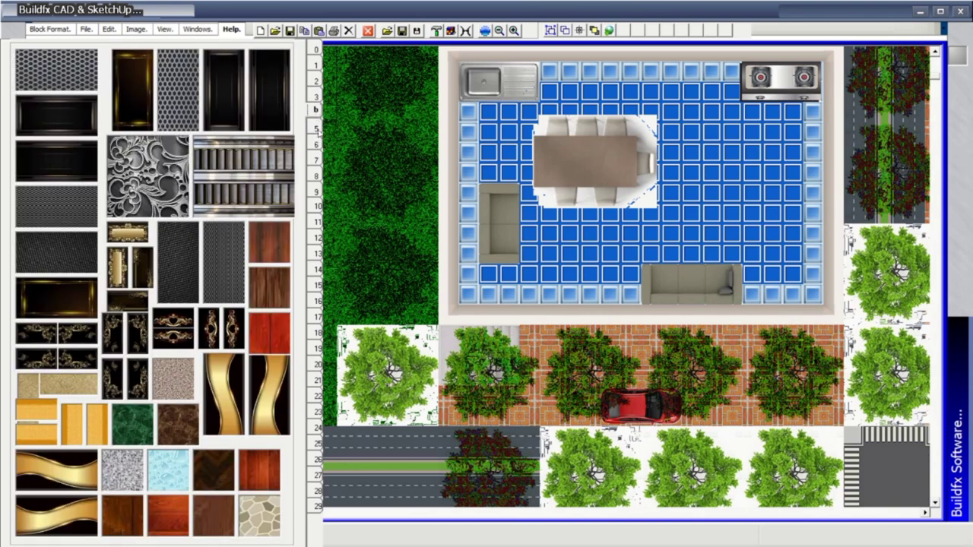
click(316, 130)
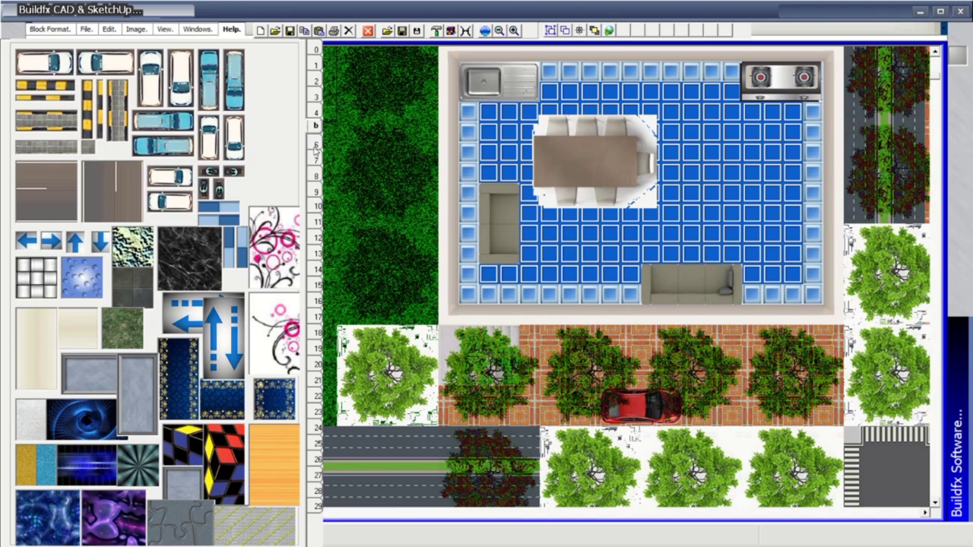
click(315, 149)
click(317, 159)
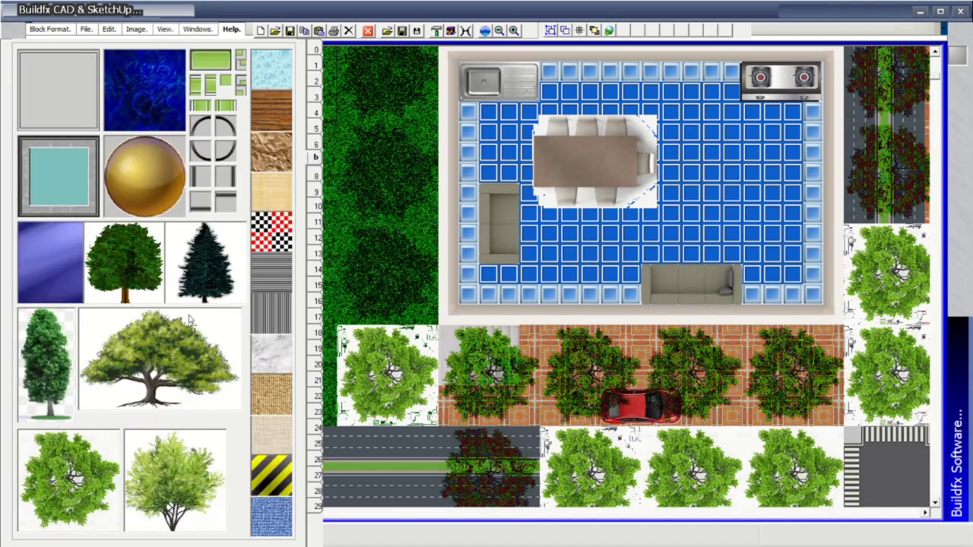
click(316, 176)
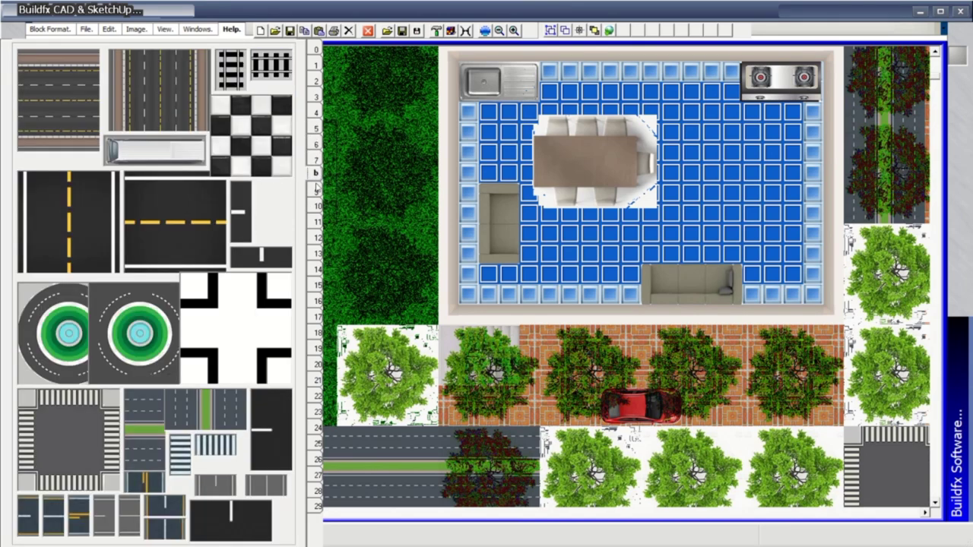
click(317, 190)
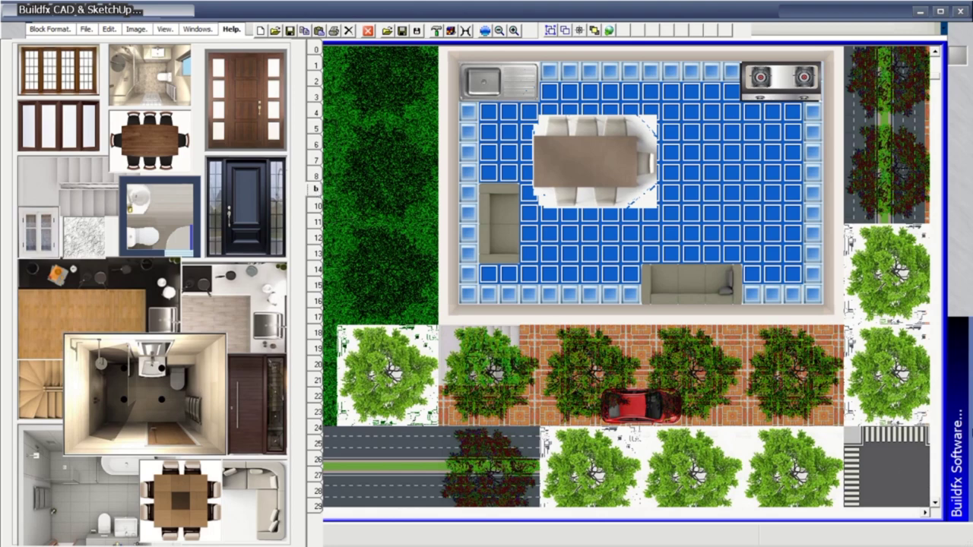
Bring the empty brick-tiled page into view and place the wooden door near its middle
drag(935, 76, 935, 373)
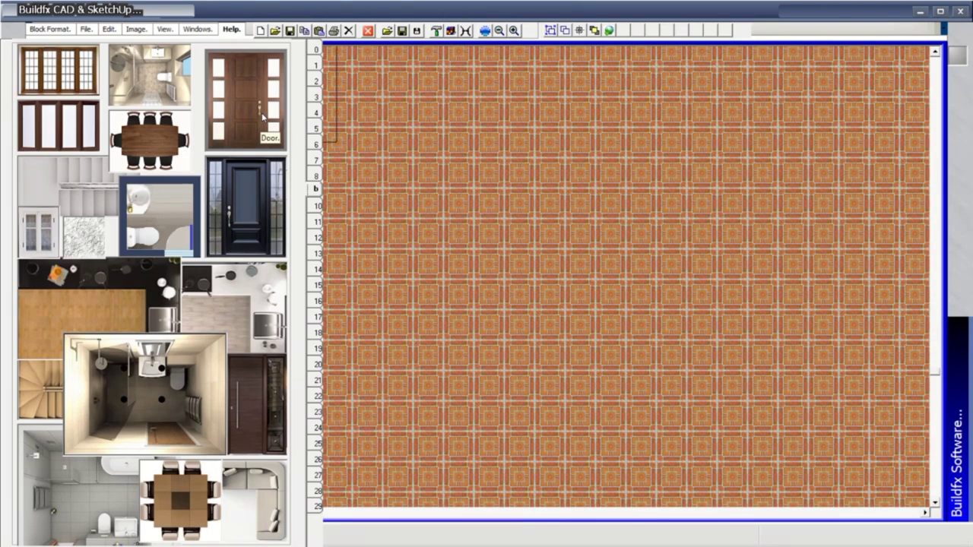
click(261, 113)
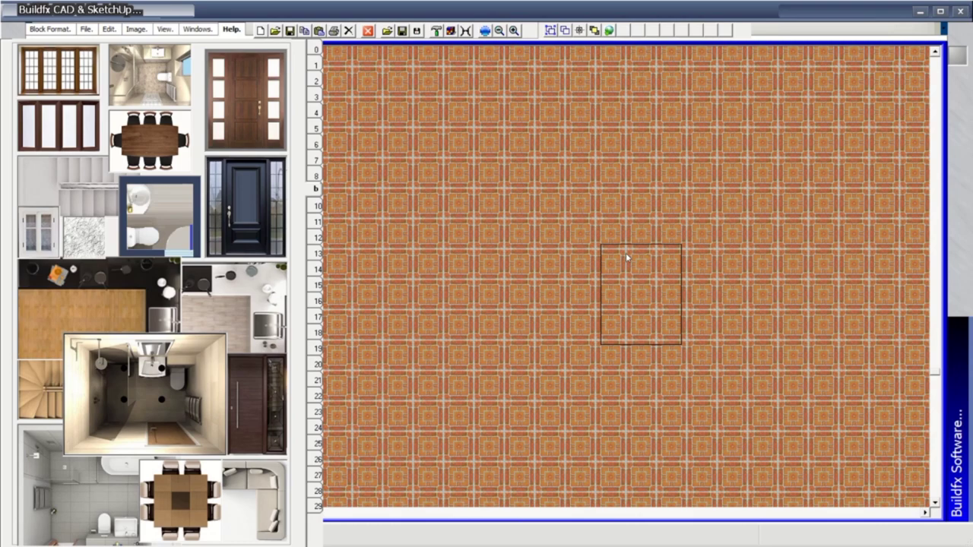
click(570, 253)
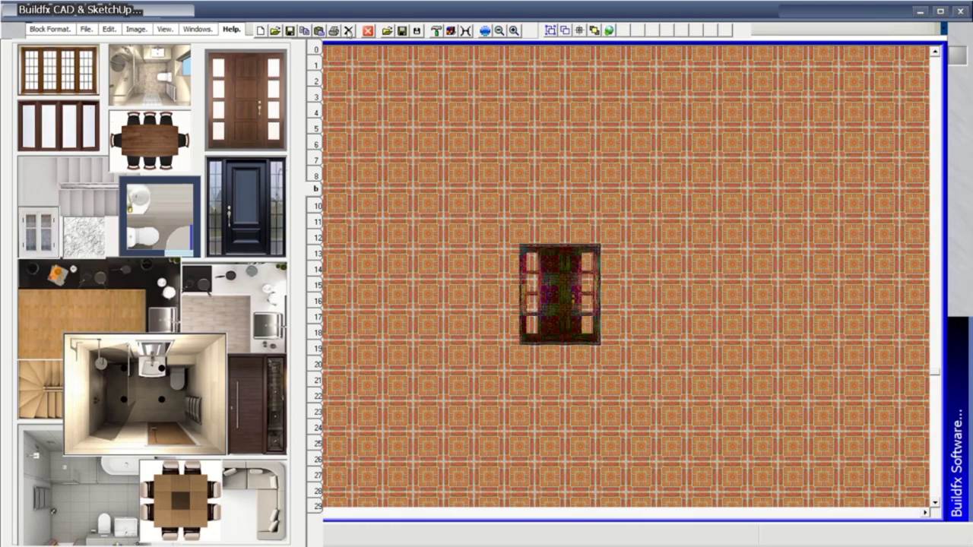
Set the door block to Src_Copy with transparency off and redraw it solidly
click(313, 49)
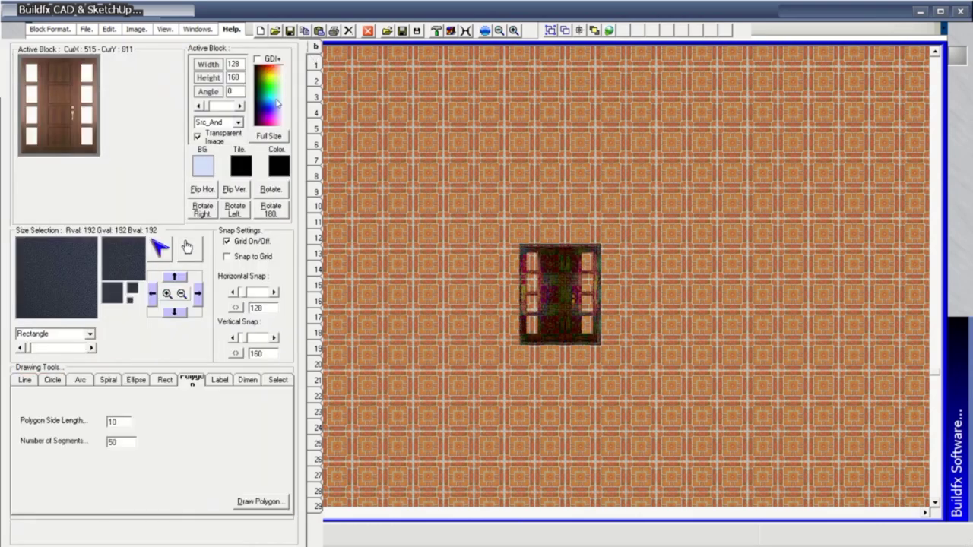
click(238, 123)
click(216, 140)
click(197, 136)
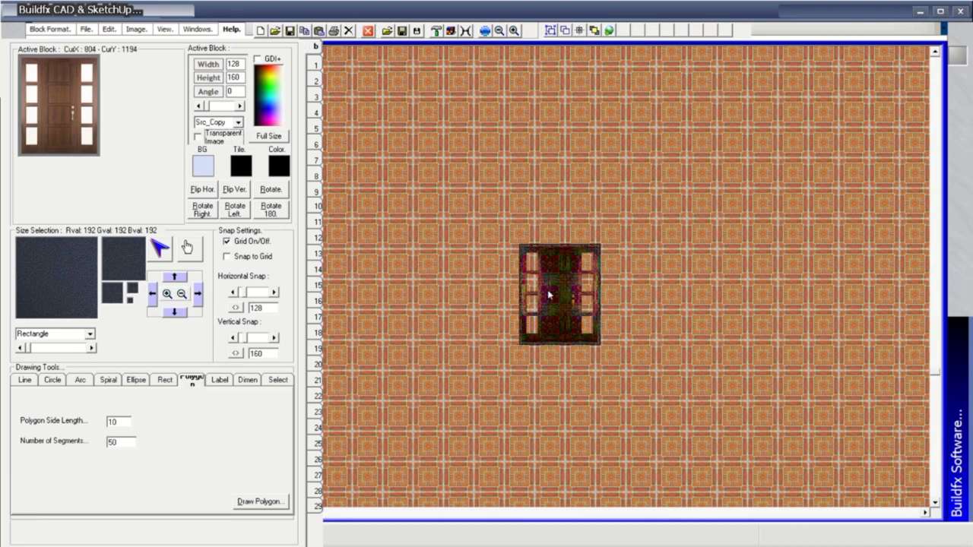
click(552, 289)
click(317, 66)
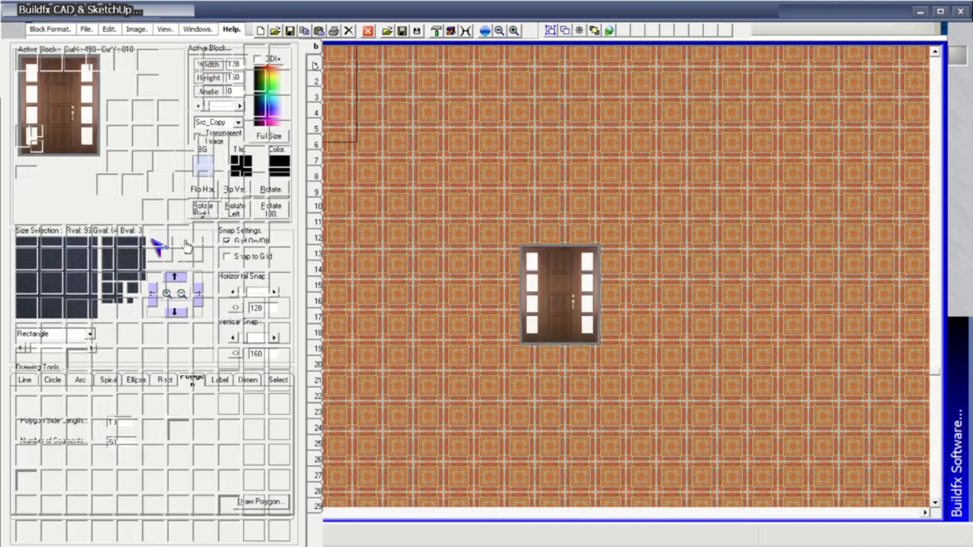
click(315, 82)
click(315, 94)
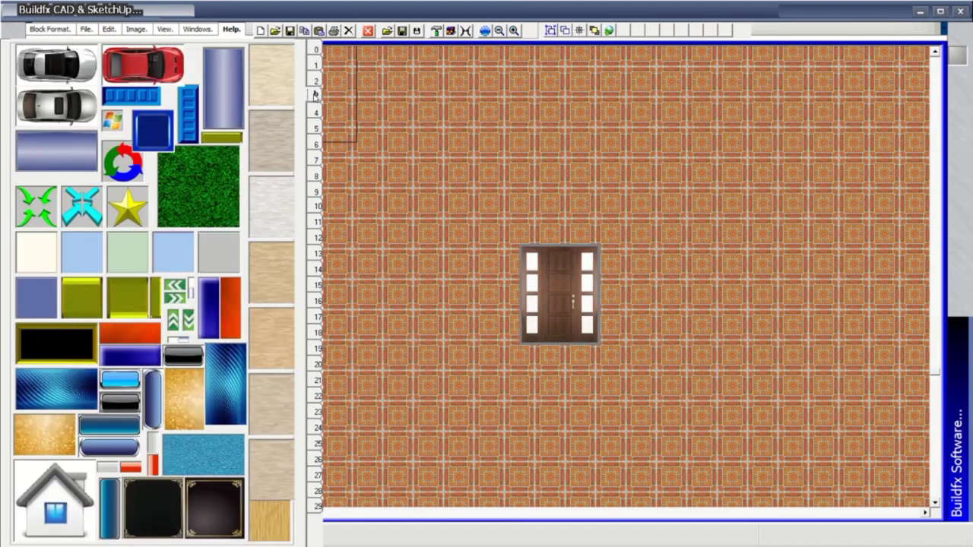
Page to the doors-and-windows page and place a multi-pane window just left of the door
click(315, 113)
click(316, 127)
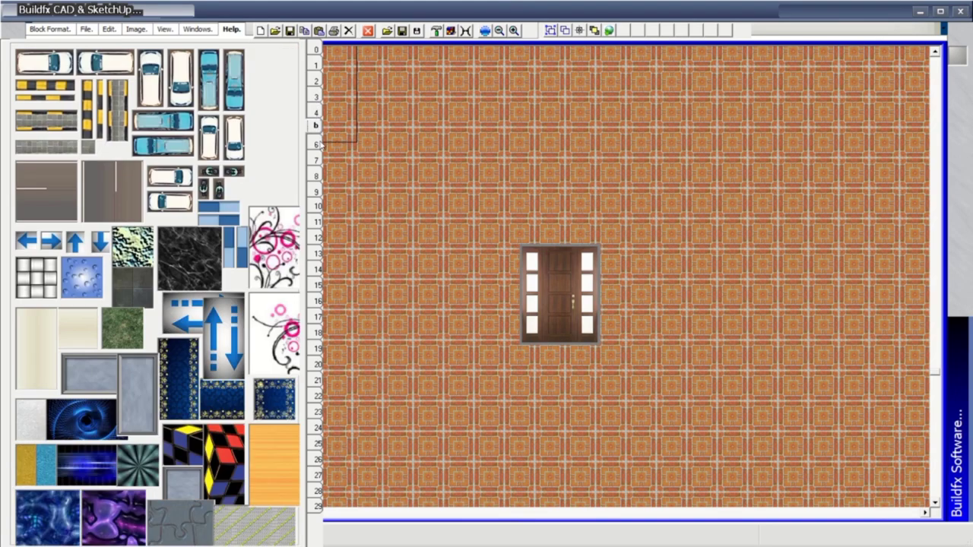
click(319, 143)
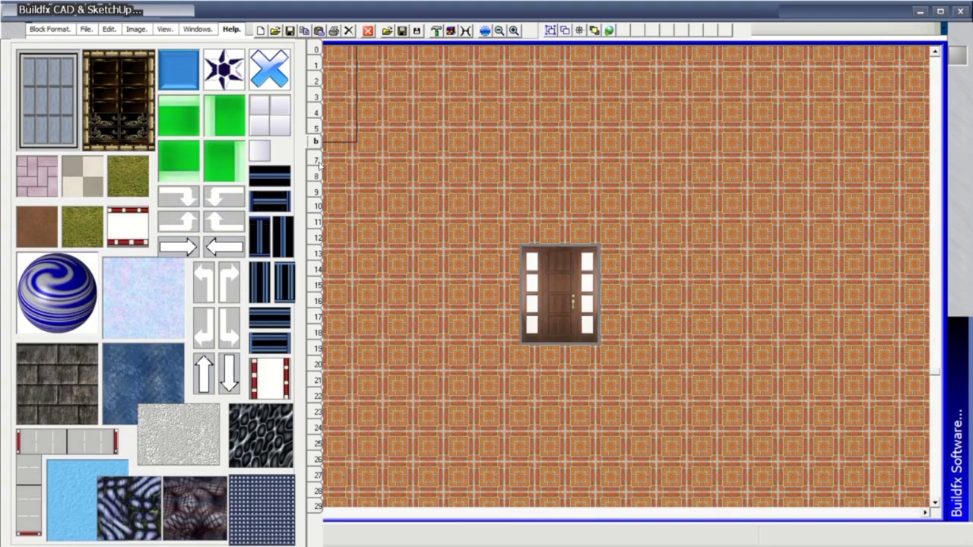
click(319, 161)
click(318, 174)
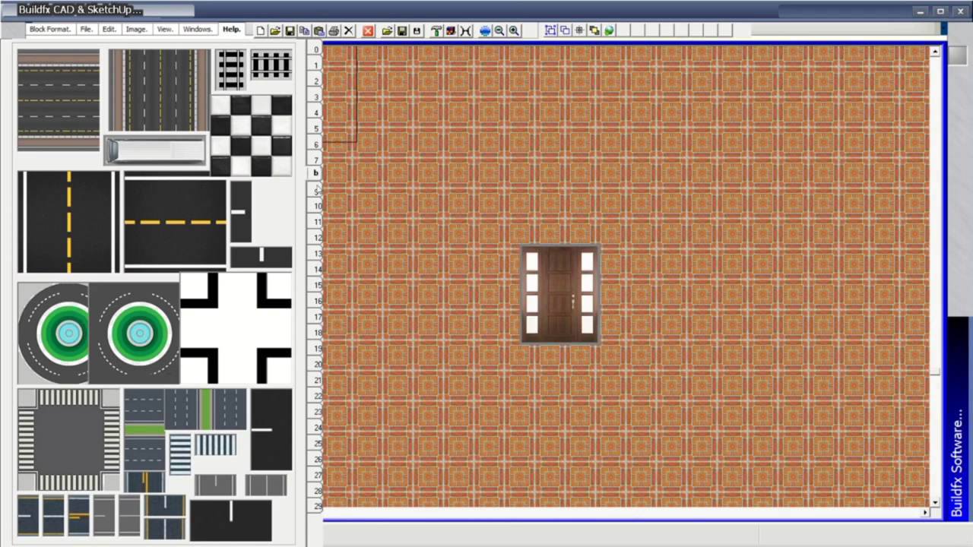
click(317, 189)
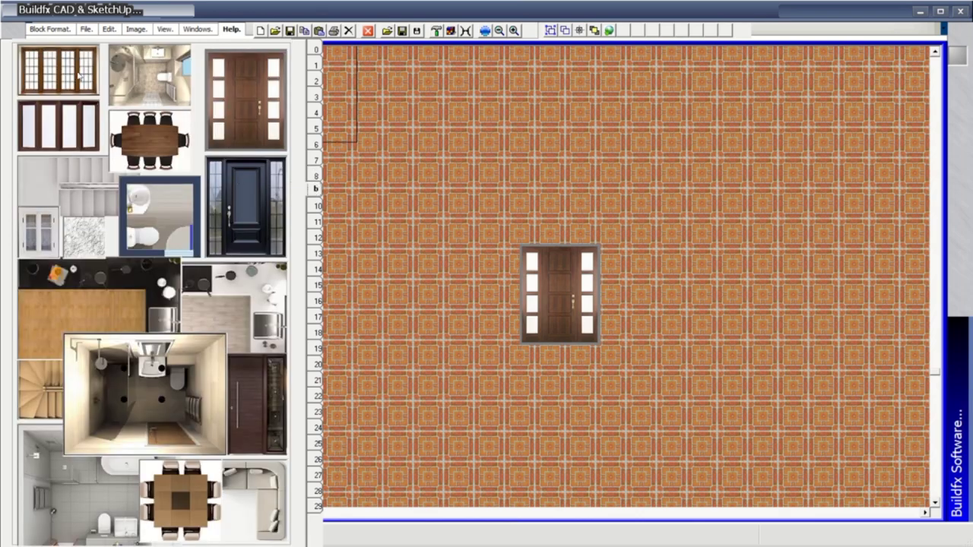
drag(79, 73, 473, 259)
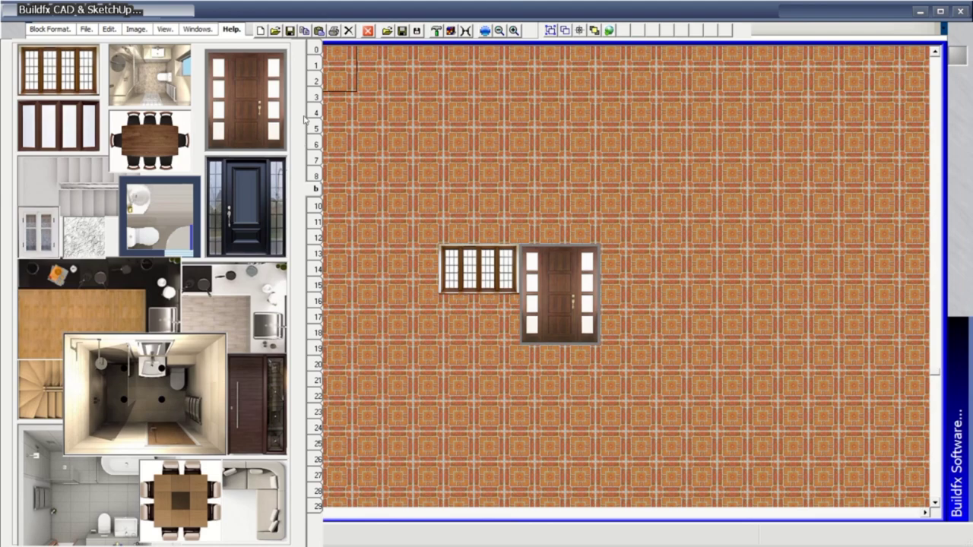
Step through the following library pages to the one holding the grey stone brick texture
click(316, 206)
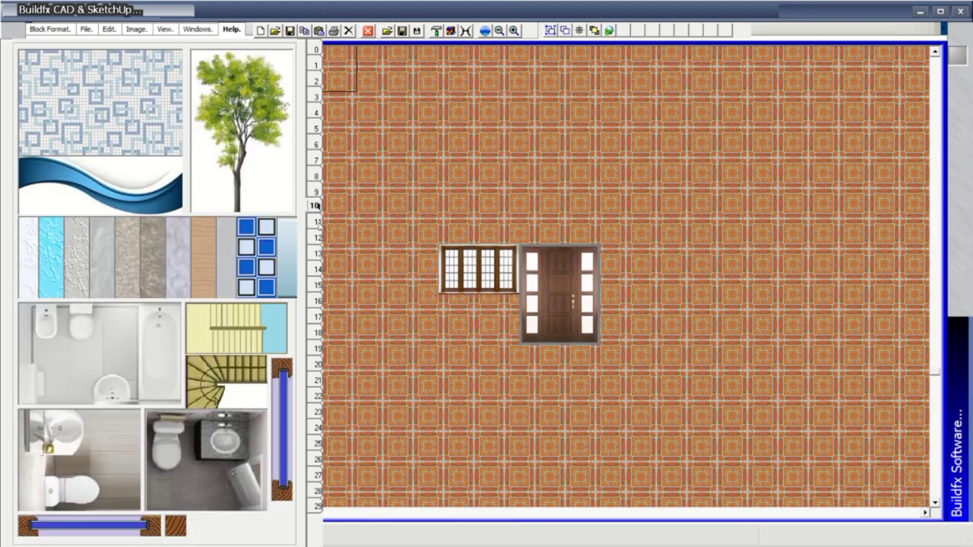
click(317, 220)
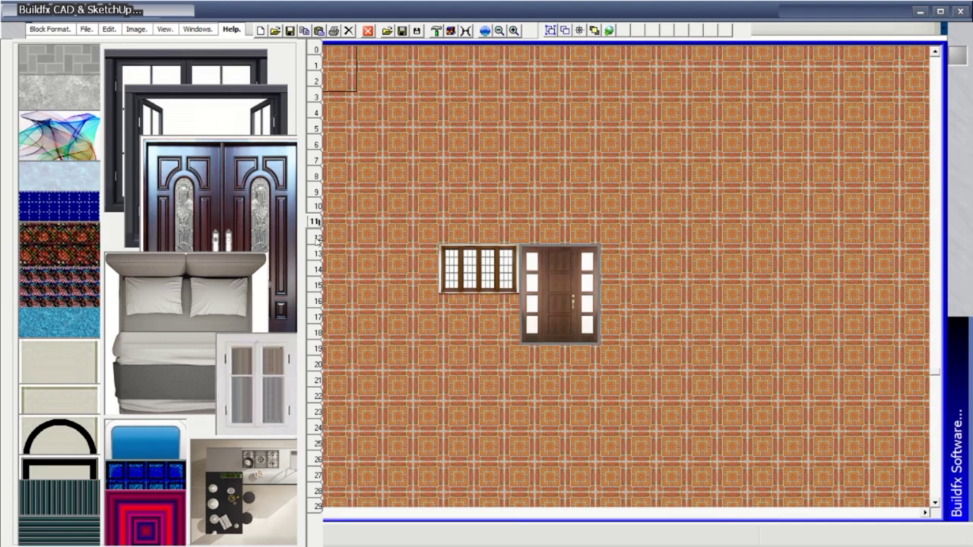
click(317, 237)
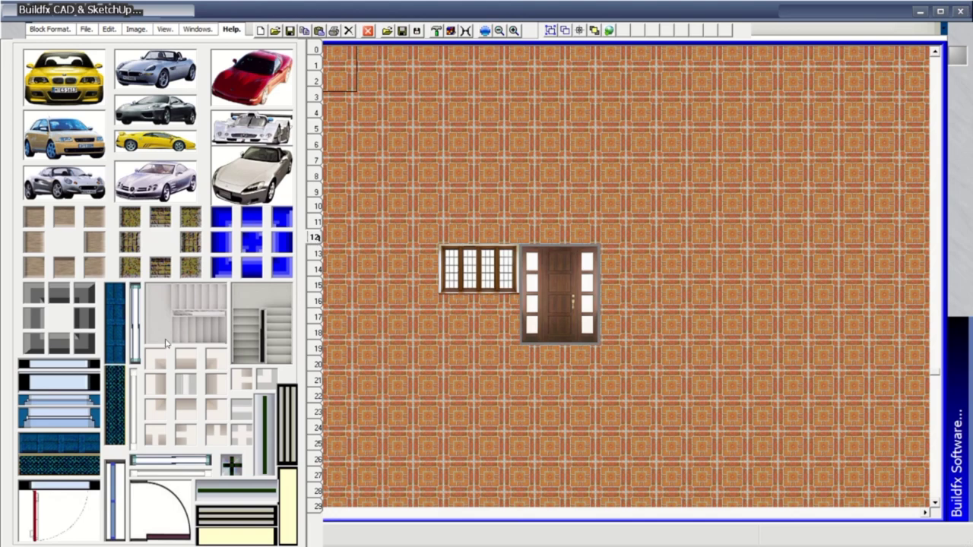
click(317, 254)
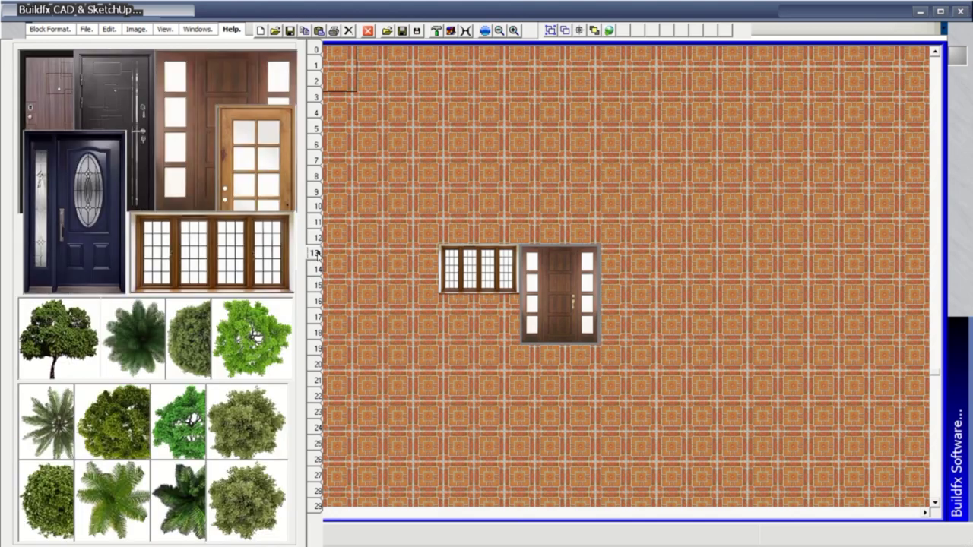
click(317, 270)
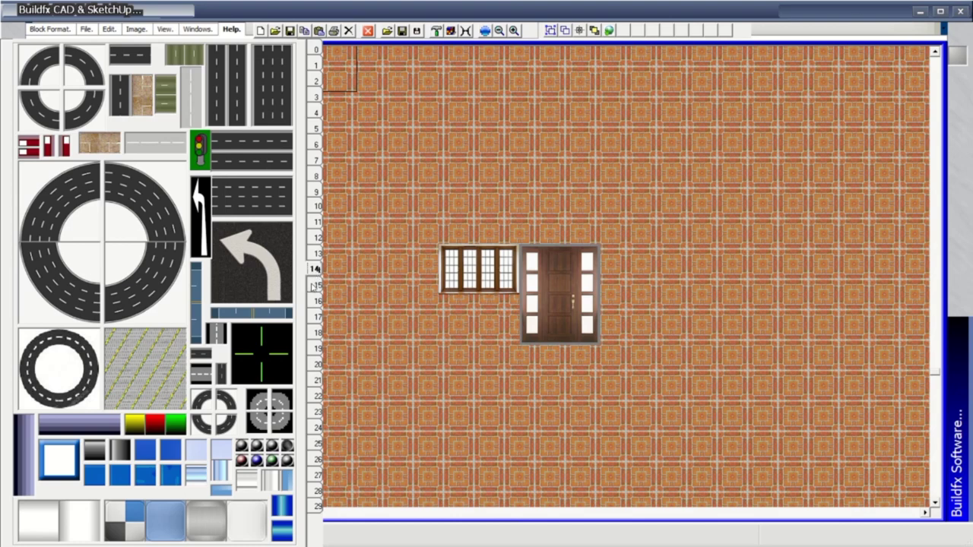
click(316, 285)
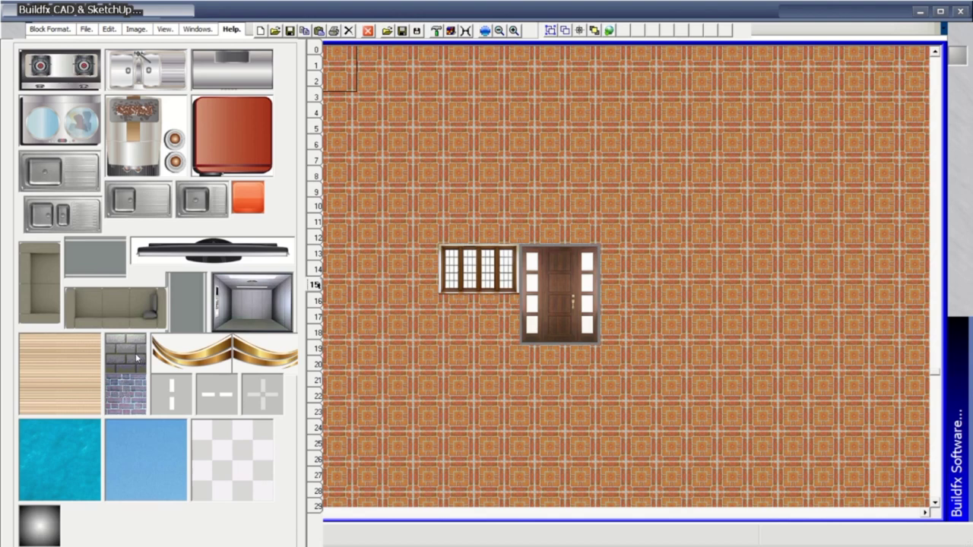
Lay a grey stone wall texture across the tops of the window and door
mouse_move(137, 358)
mouse_down()
mouse_move(494, 230)
mouse_move(585, 228)
mouse_move(630, 246)
mouse_move(701, 246)
mouse_up()
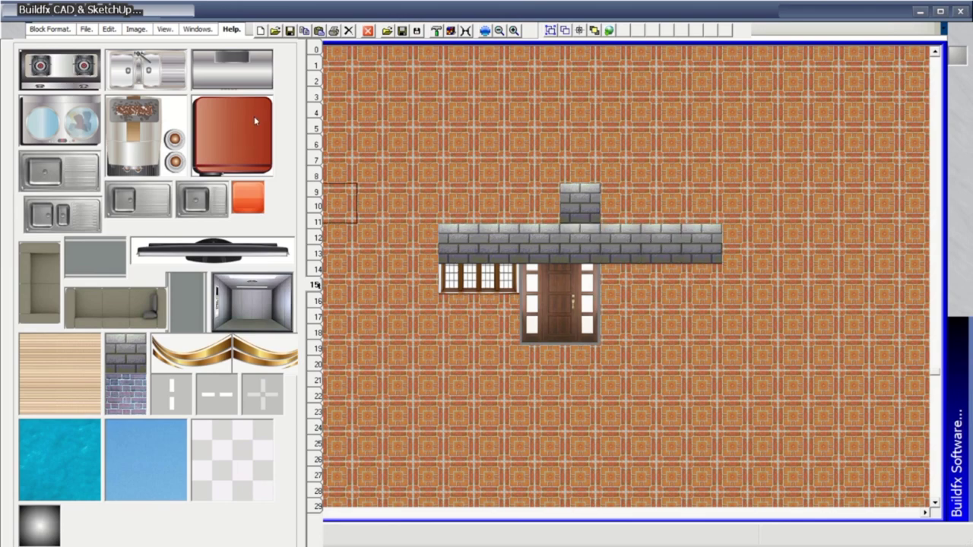
click(317, 100)
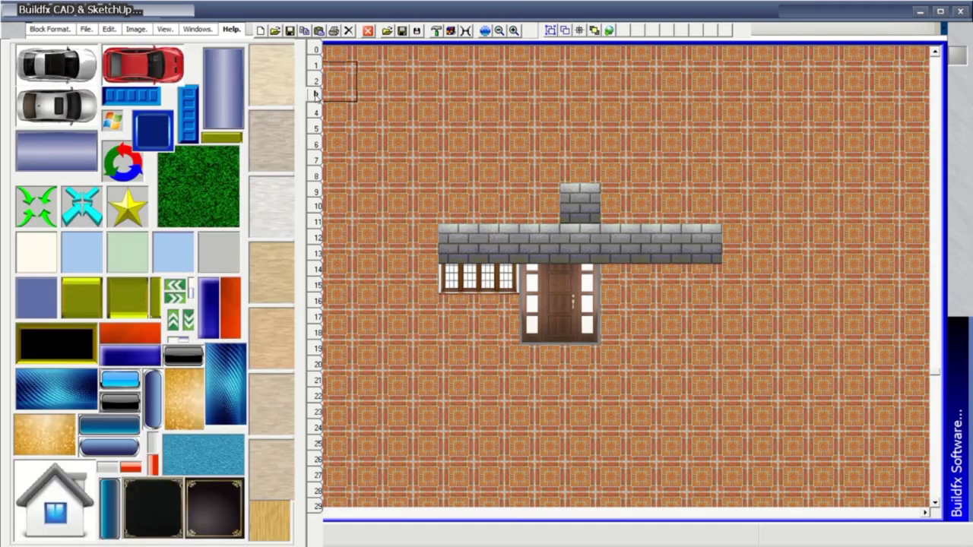
click(317, 114)
click(316, 127)
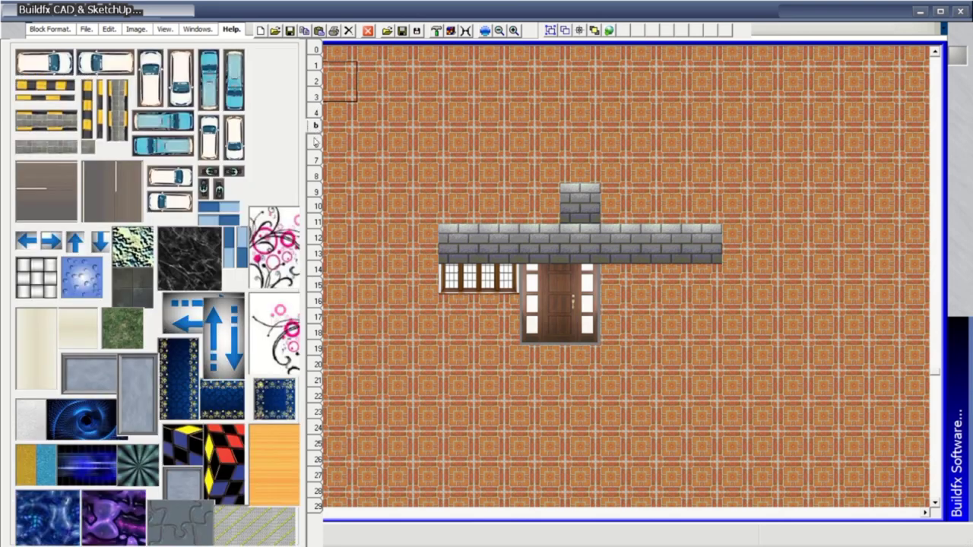
click(315, 143)
click(317, 159)
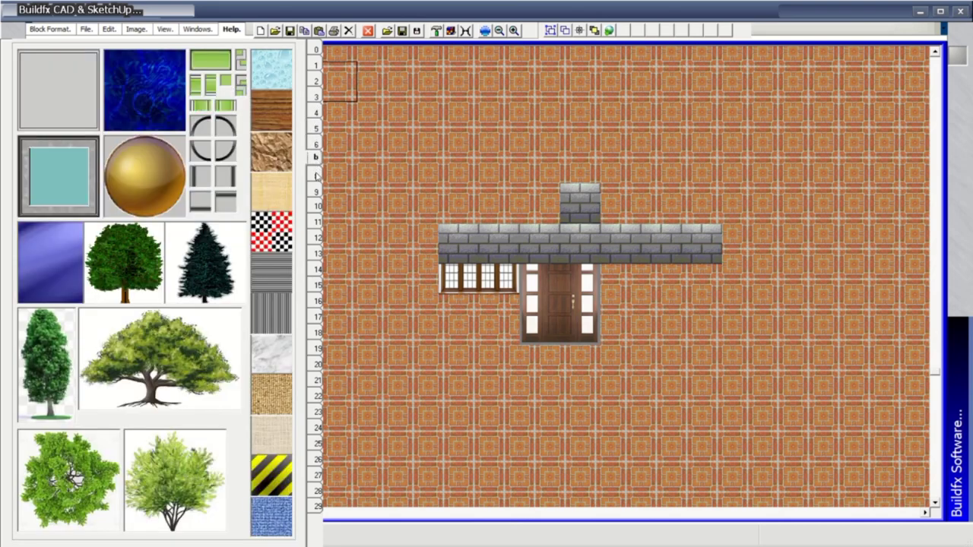
click(316, 175)
Restamp the door and window from the library page so they sit in front of the wall
click(316, 194)
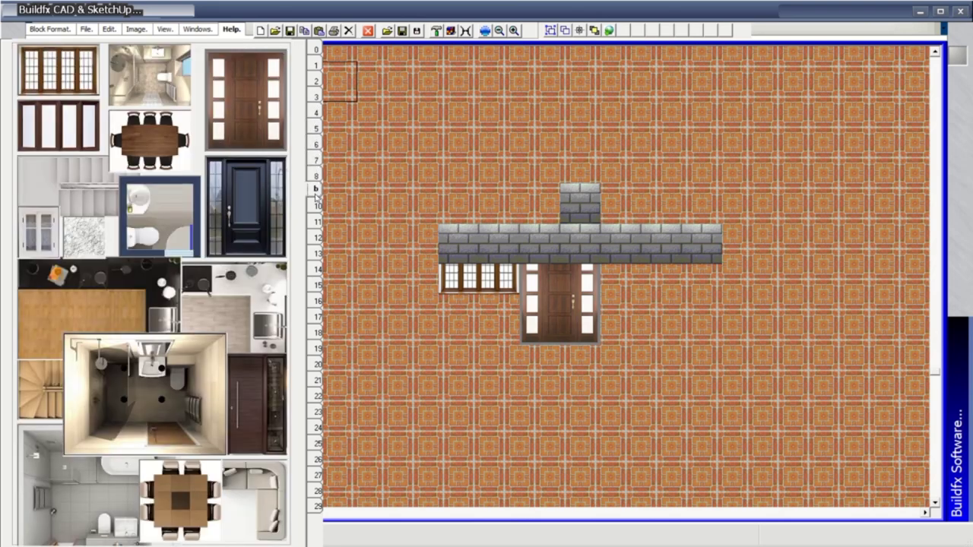
click(534, 291)
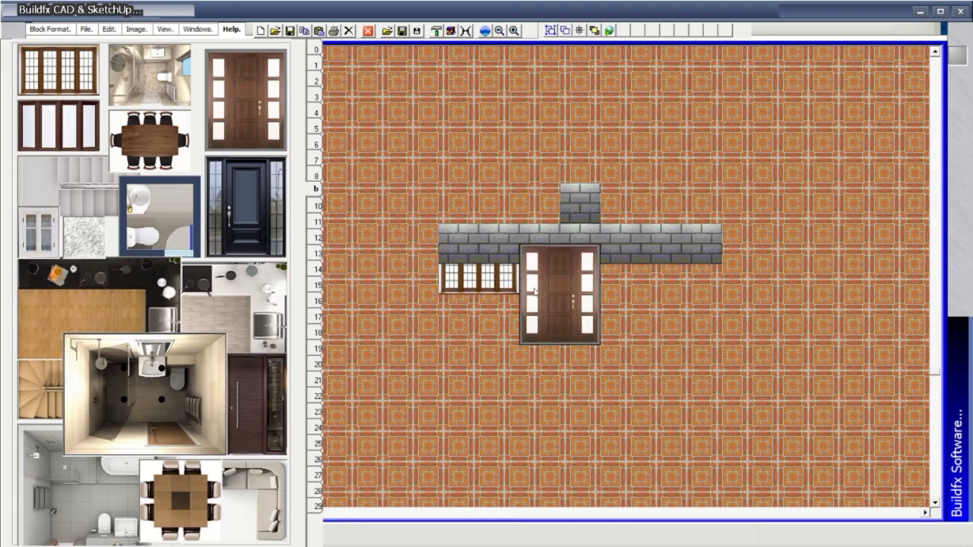
click(475, 273)
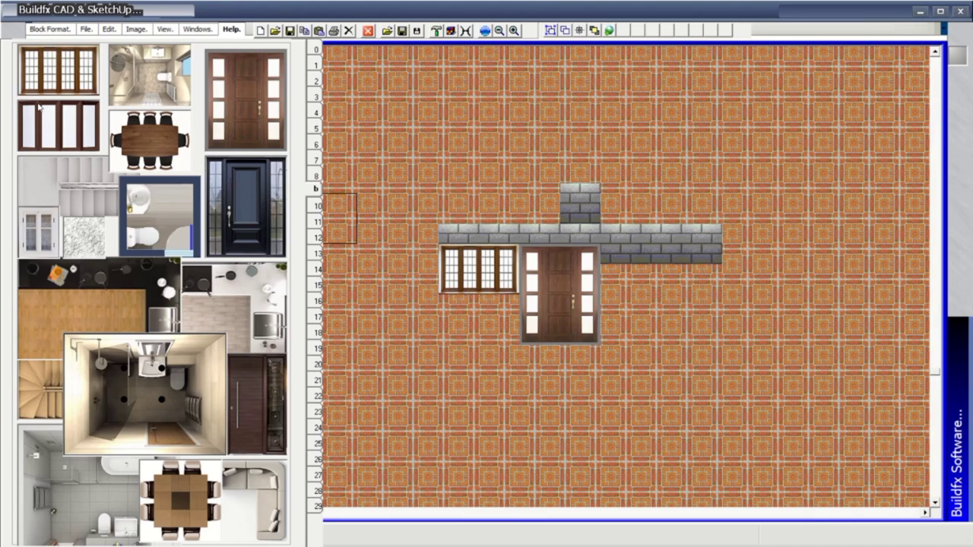
click(315, 206)
click(319, 218)
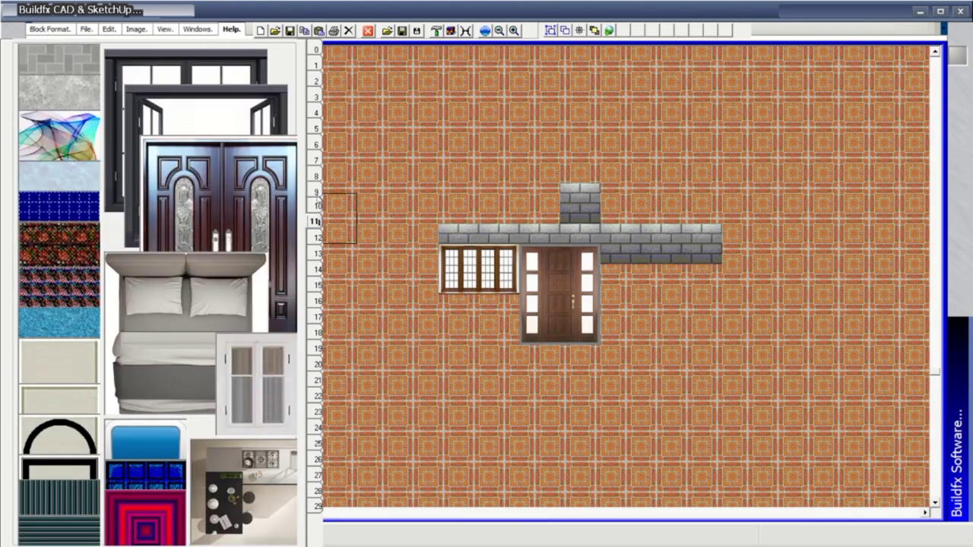
Page back through the library from the tiles page to page 1's colour and pattern swatches
click(315, 192)
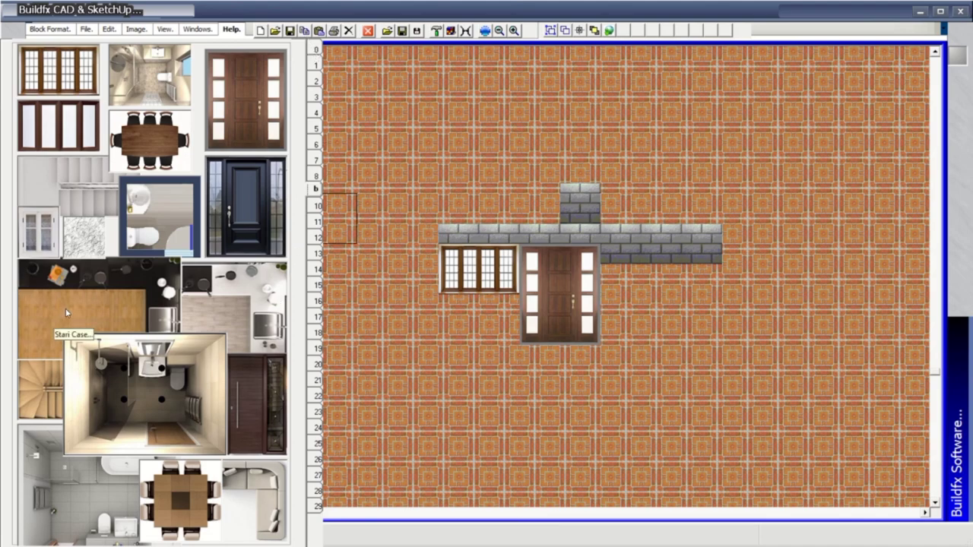
click(316, 67)
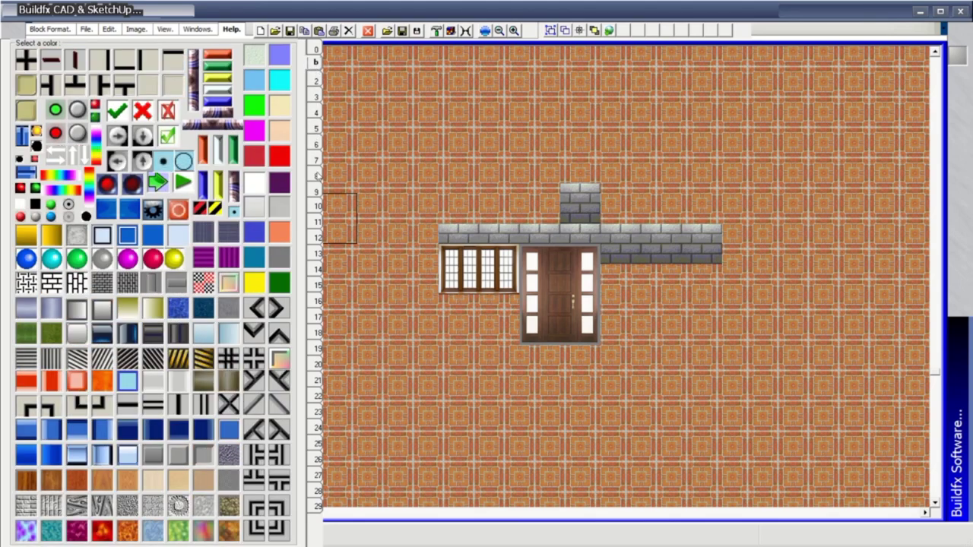
click(318, 206)
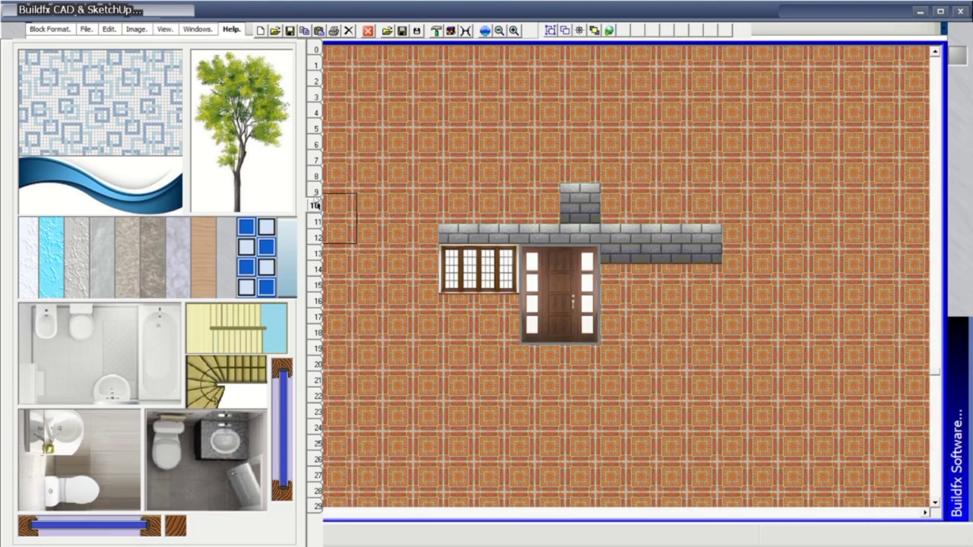
click(316, 192)
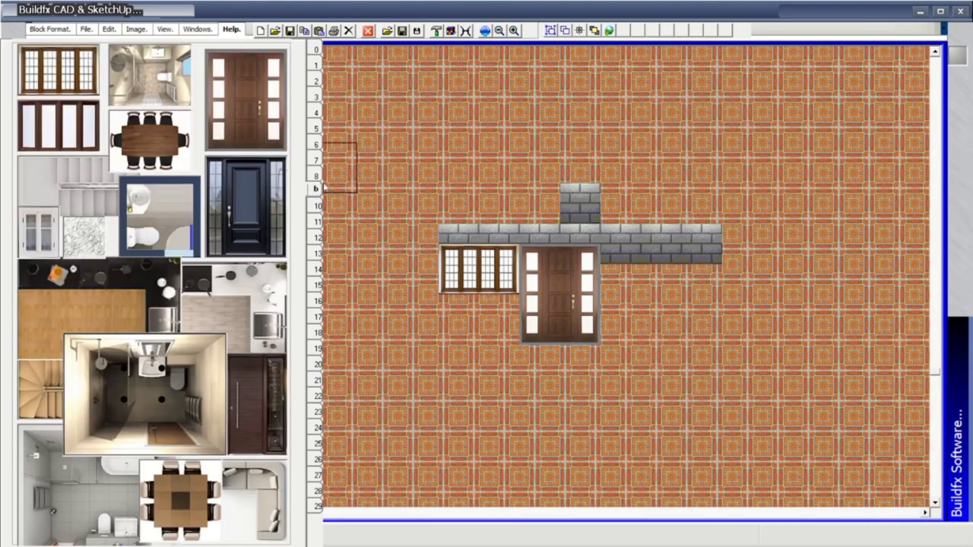
click(315, 174)
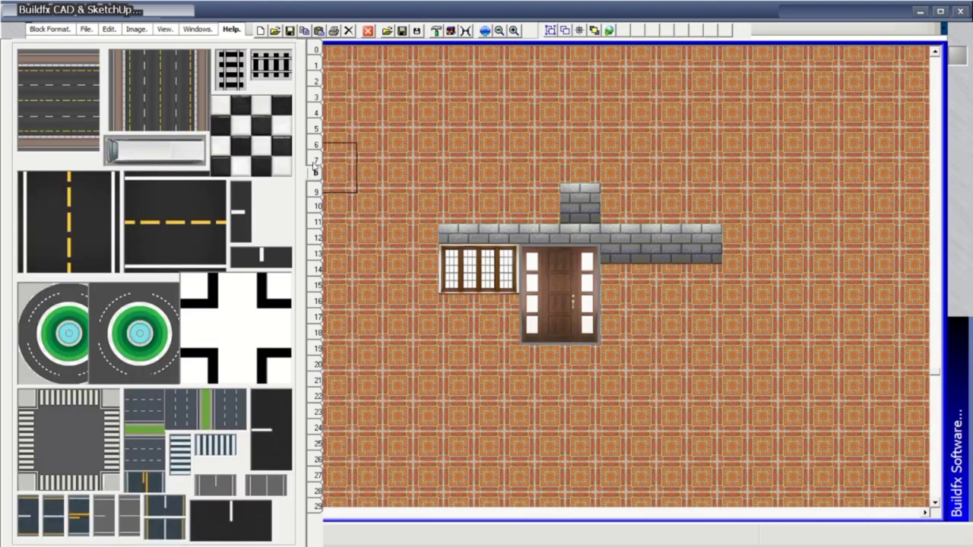
click(315, 160)
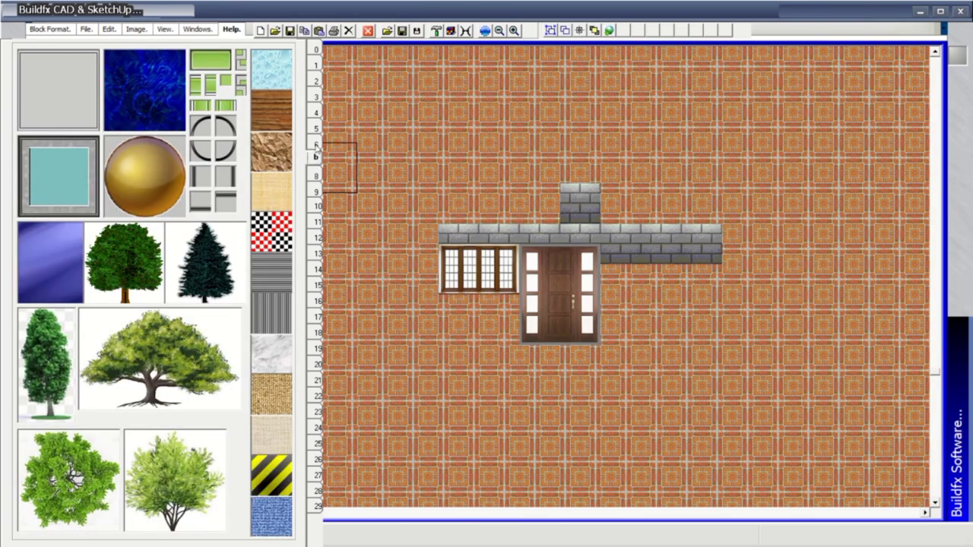
click(316, 145)
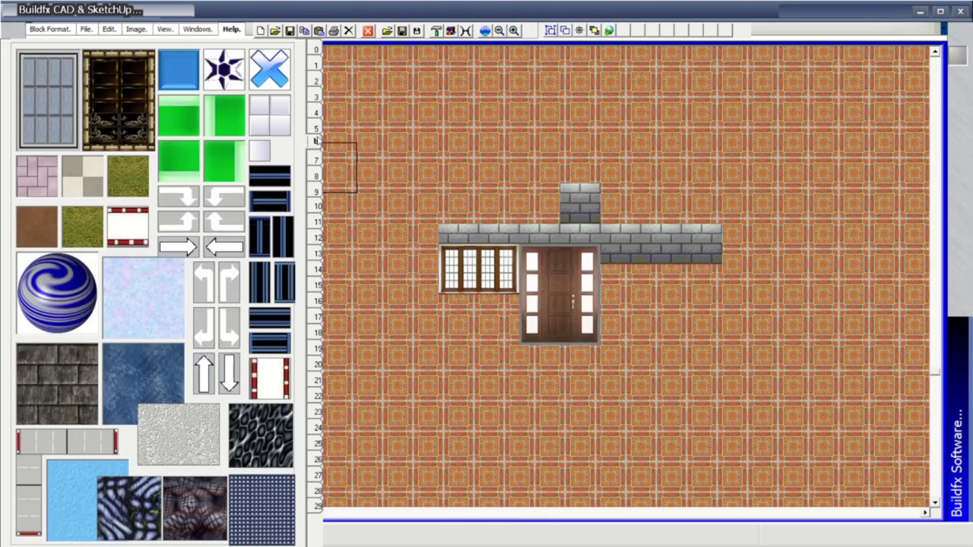
click(317, 130)
click(315, 64)
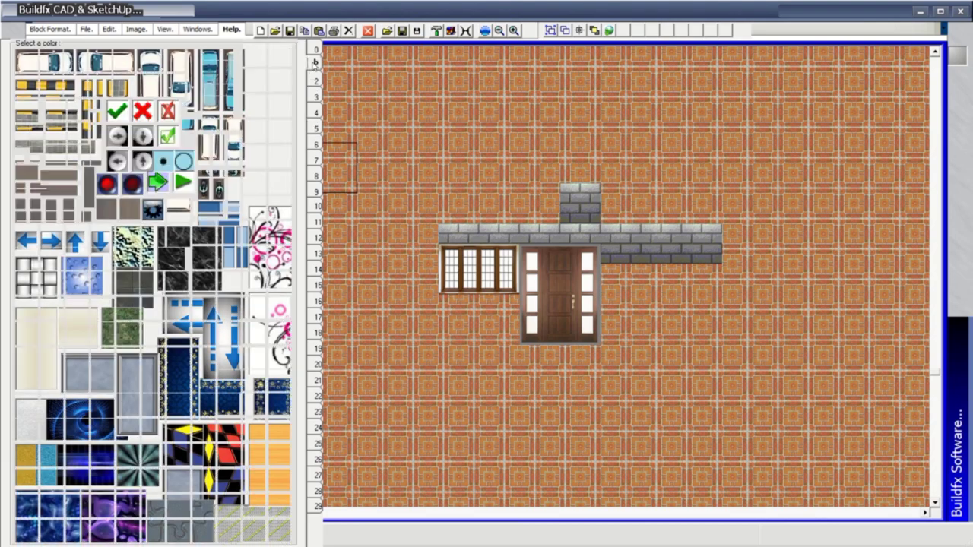
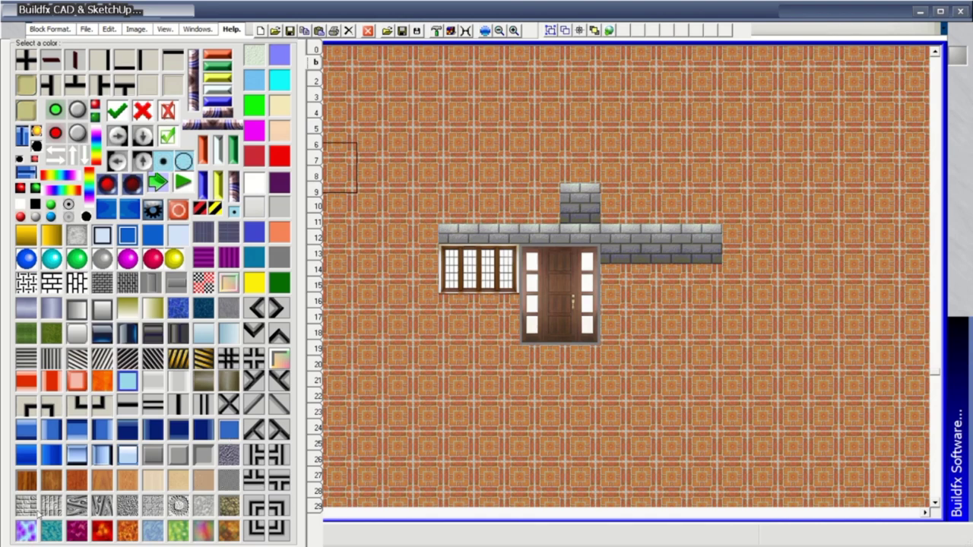
Paint light-grey brick over the top wall strip, the darker grey band and rows 14–15
mouse_move(461, 233)
mouse_down()
mouse_move(713, 220)
mouse_move(713, 209)
mouse_move(690, 195)
mouse_move(452, 194)
mouse_up()
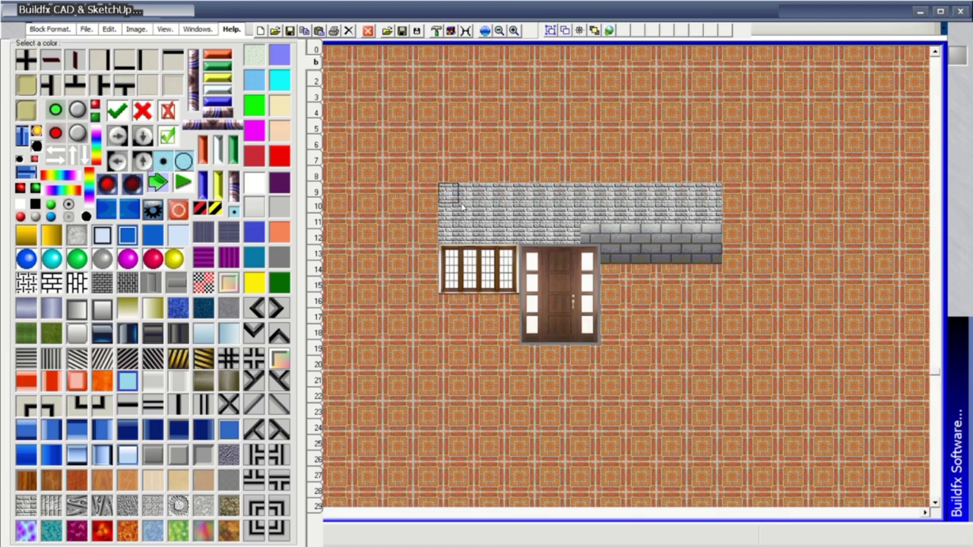
mouse_move(614, 261)
mouse_down()
mouse_move(715, 257)
mouse_move(714, 232)
mouse_move(591, 228)
mouse_up()
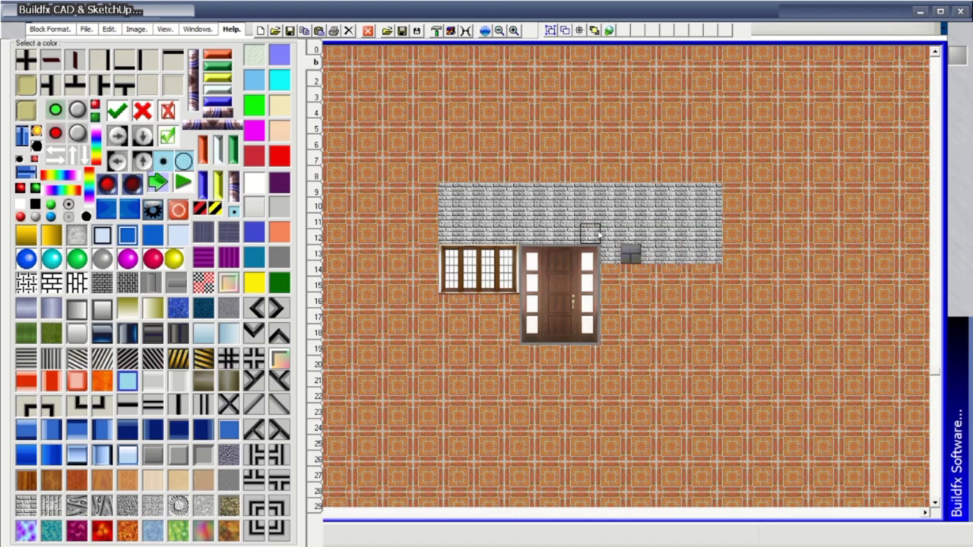
drag(608, 274, 707, 276)
click(632, 257)
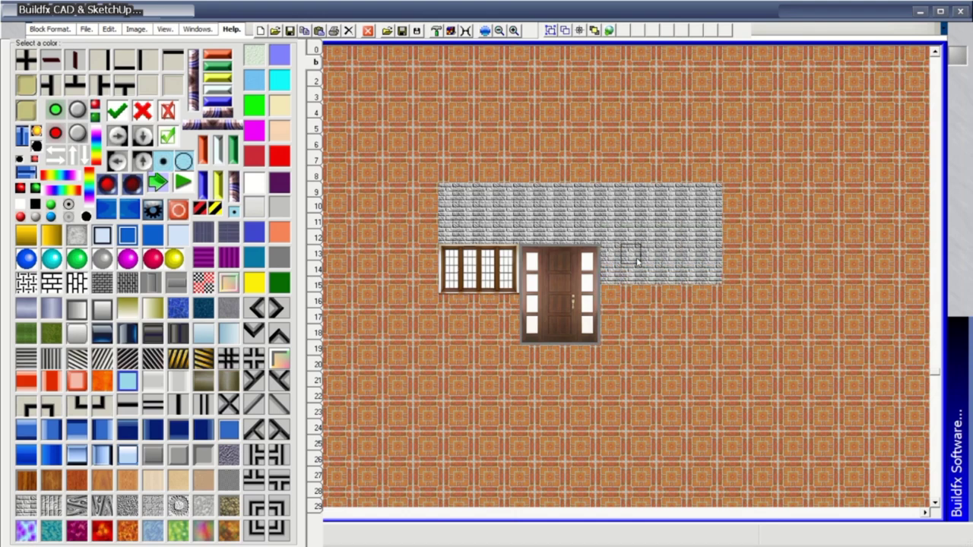
mouse_move(613, 295)
mouse_down()
mouse_move(714, 295)
mouse_move(715, 336)
mouse_move(608, 334)
mouse_move(612, 311)
mouse_move(700, 315)
mouse_up()
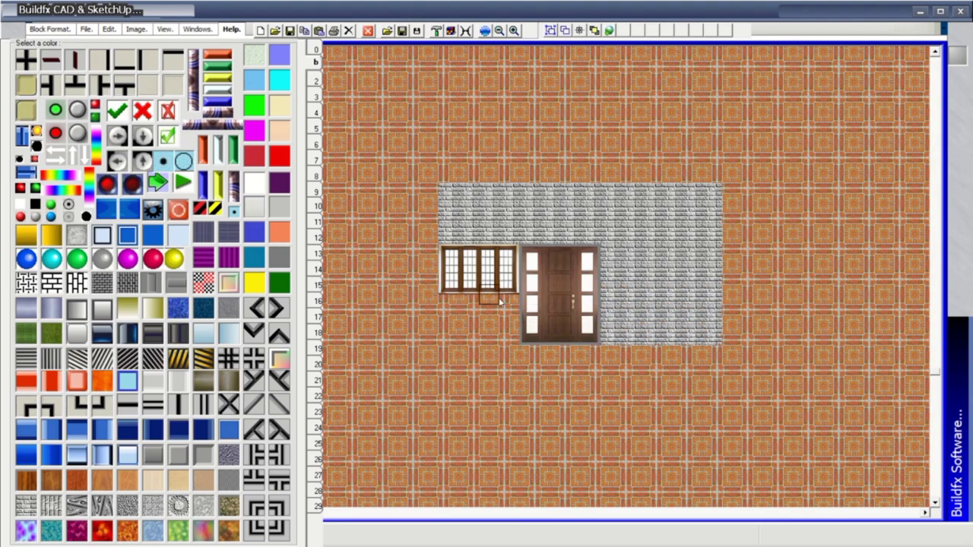
Brick around the lower window, down a new left column and across row 19
mouse_move(508, 314)
mouse_down()
mouse_move(509, 297)
mouse_move(447, 296)
mouse_move(448, 318)
mouse_move(479, 335)
mouse_move(513, 337)
mouse_move(468, 312)
mouse_up()
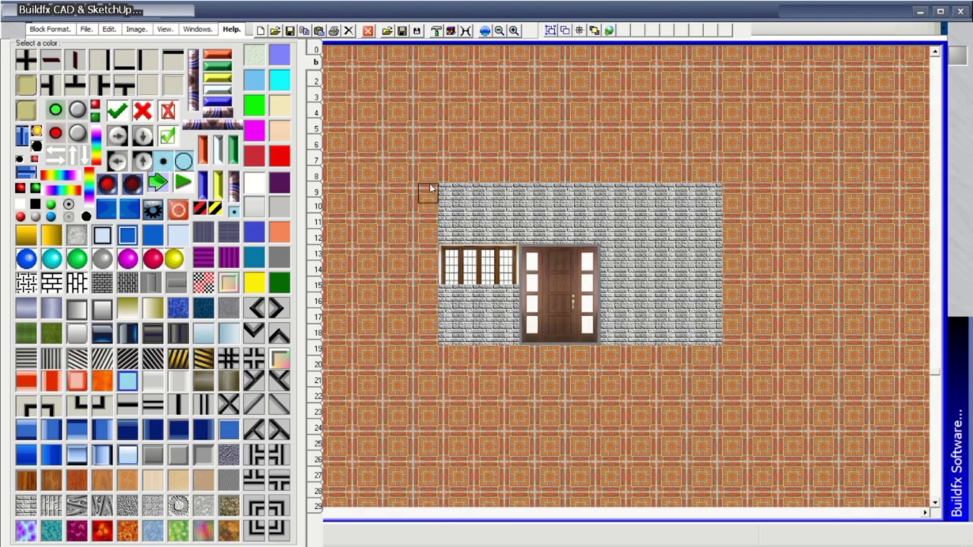
drag(427, 190, 430, 313)
click(428, 333)
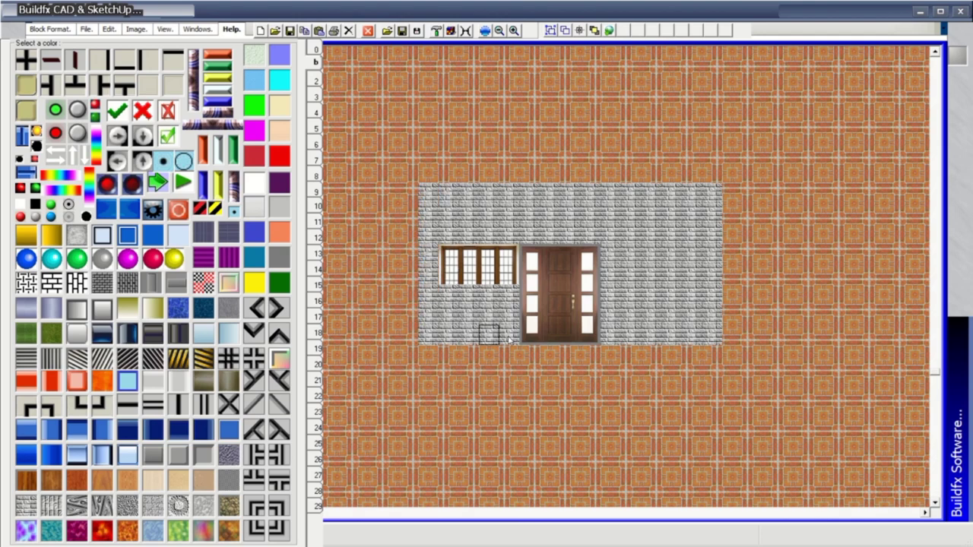
drag(428, 355, 711, 359)
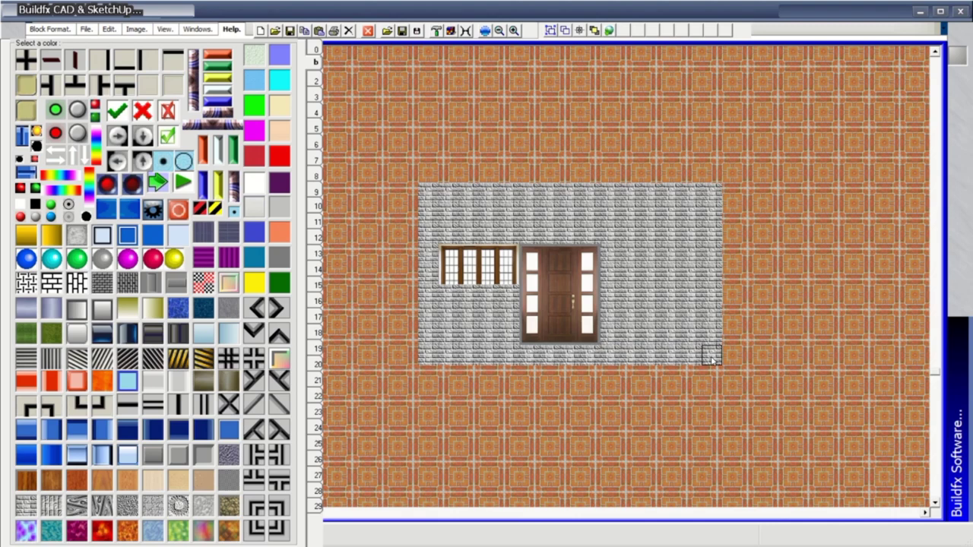
click(315, 158)
Flip through the road and door texture pages and re-stamp the window block at full height
click(319, 152)
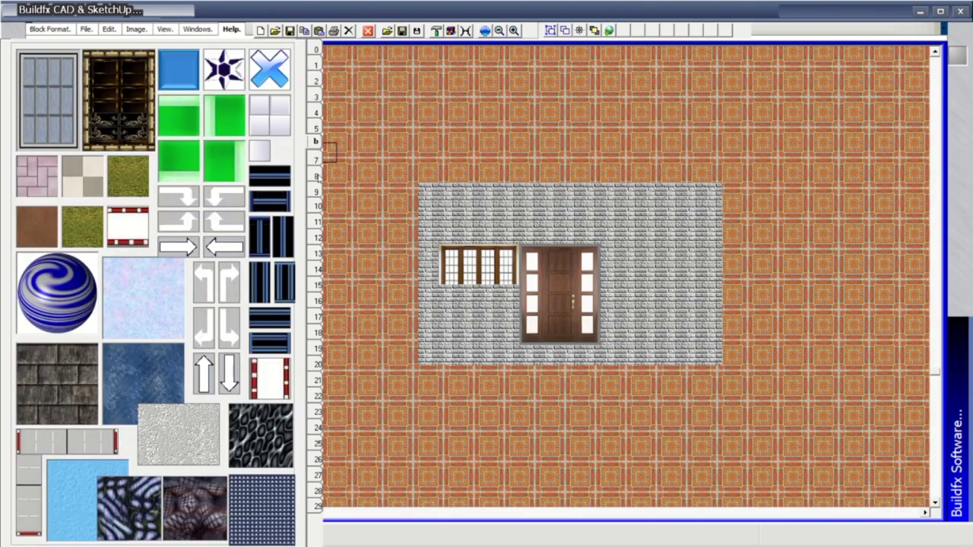
click(320, 171)
click(317, 173)
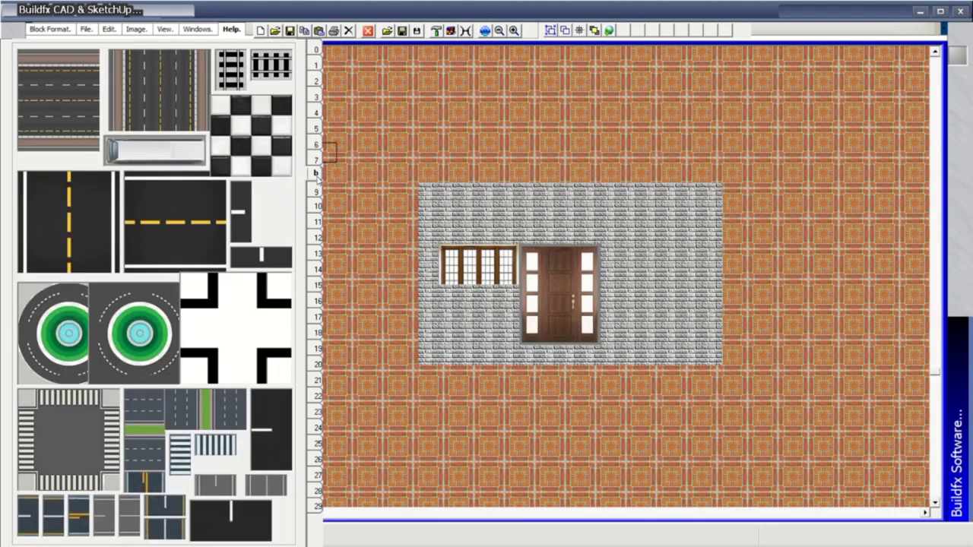
click(317, 193)
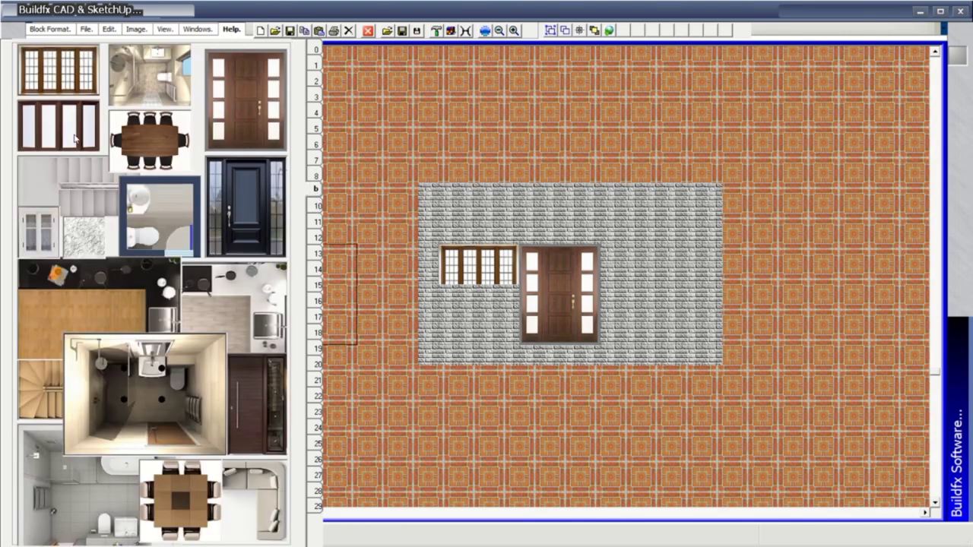
click(500, 269)
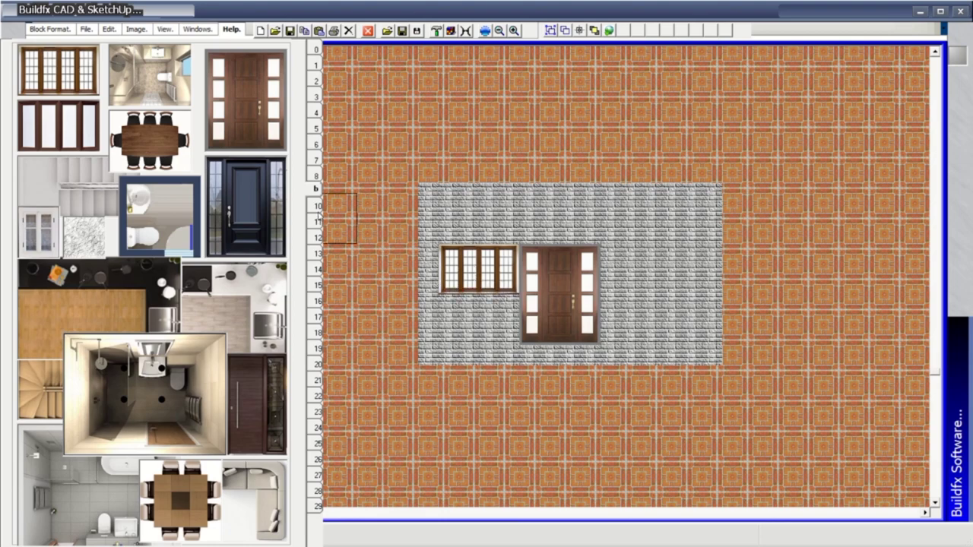
Browse the tiles, furniture, cars, windows, road and kitchen texture pages
click(317, 206)
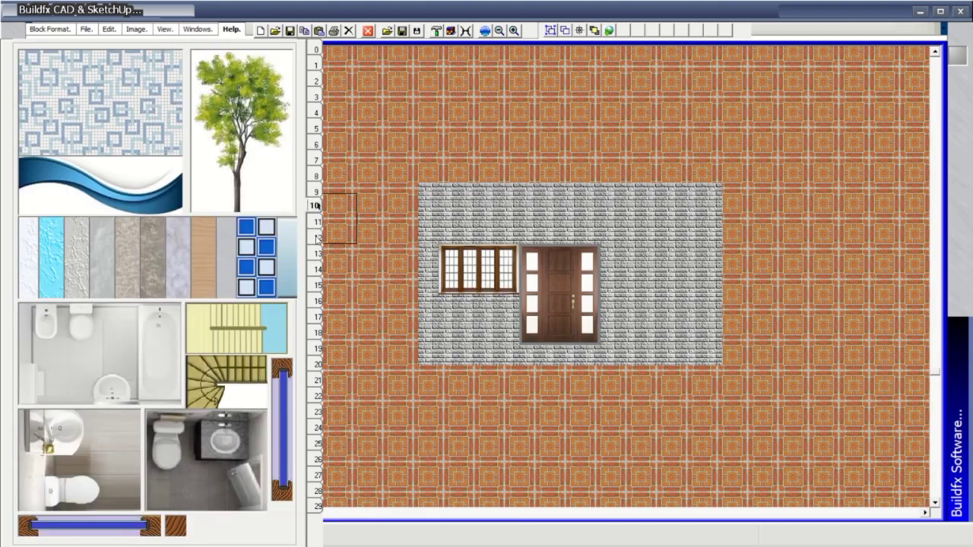
click(318, 236)
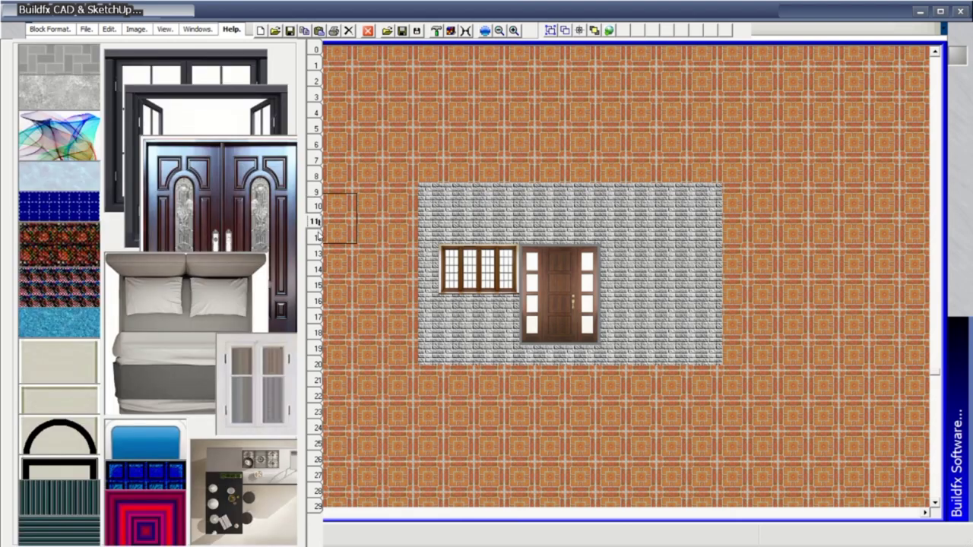
click(318, 237)
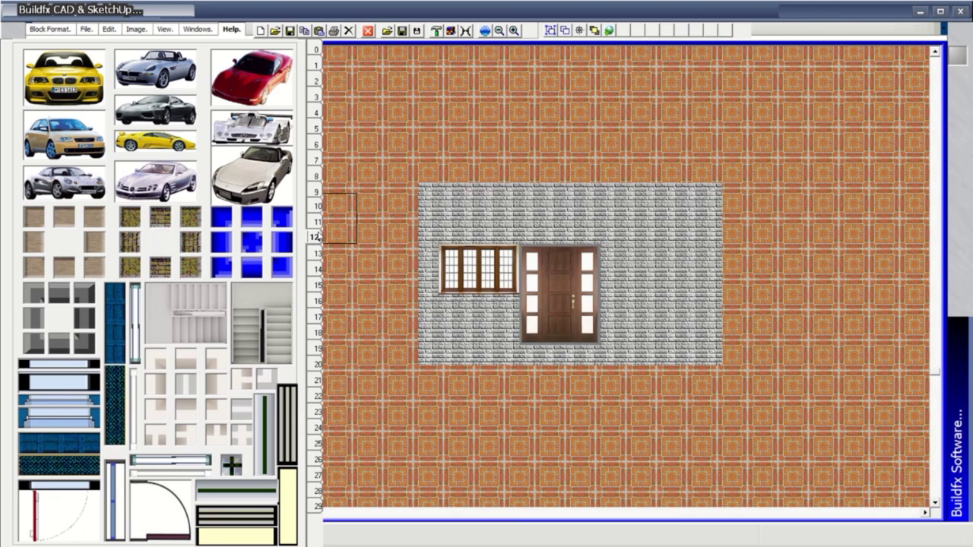
click(318, 253)
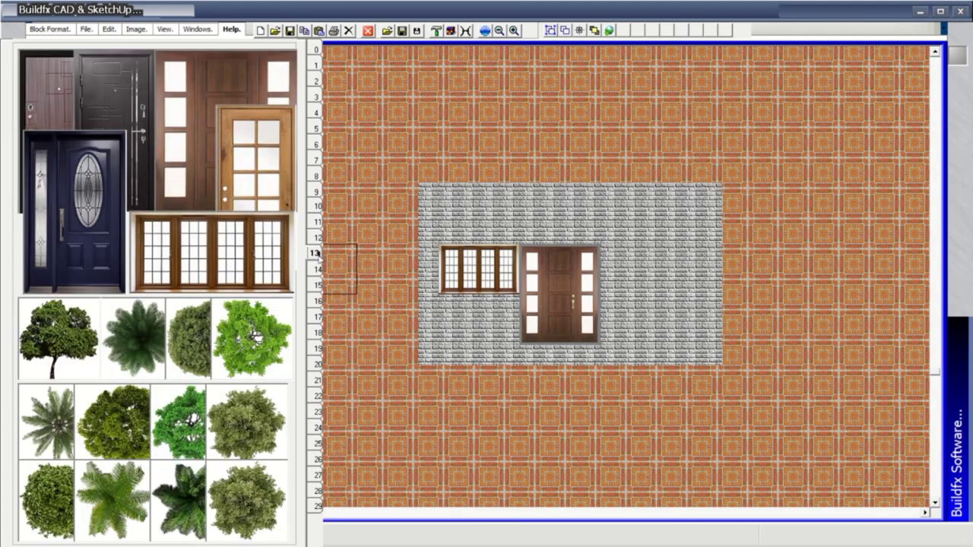
click(318, 270)
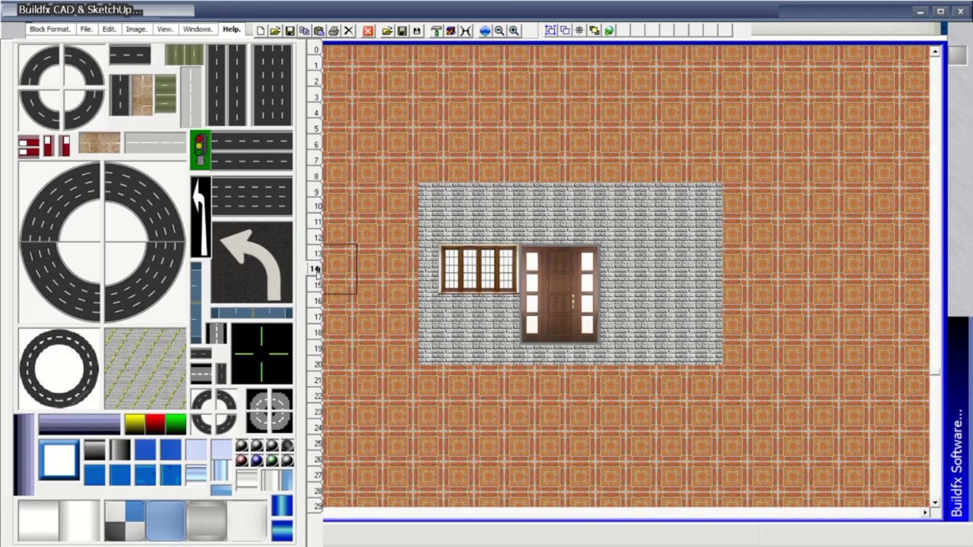
click(318, 285)
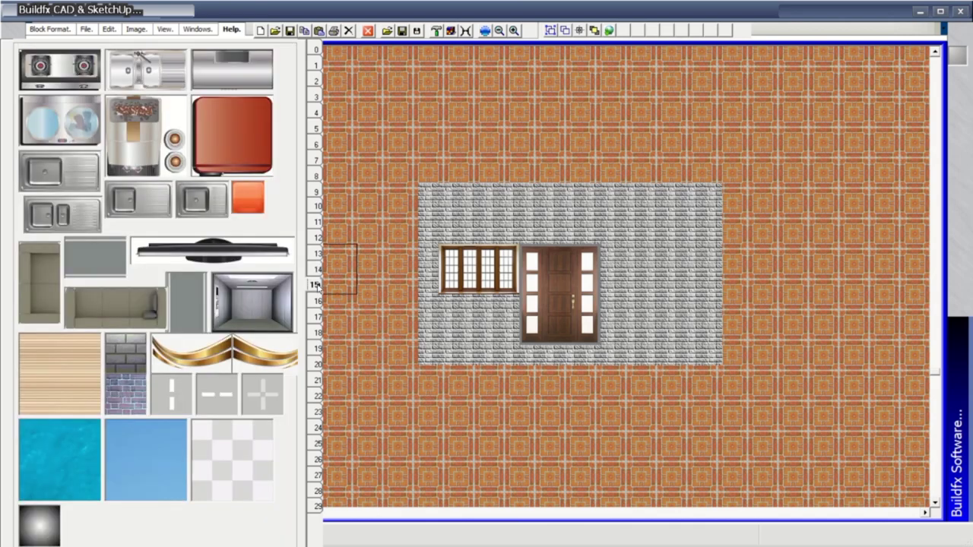
click(317, 300)
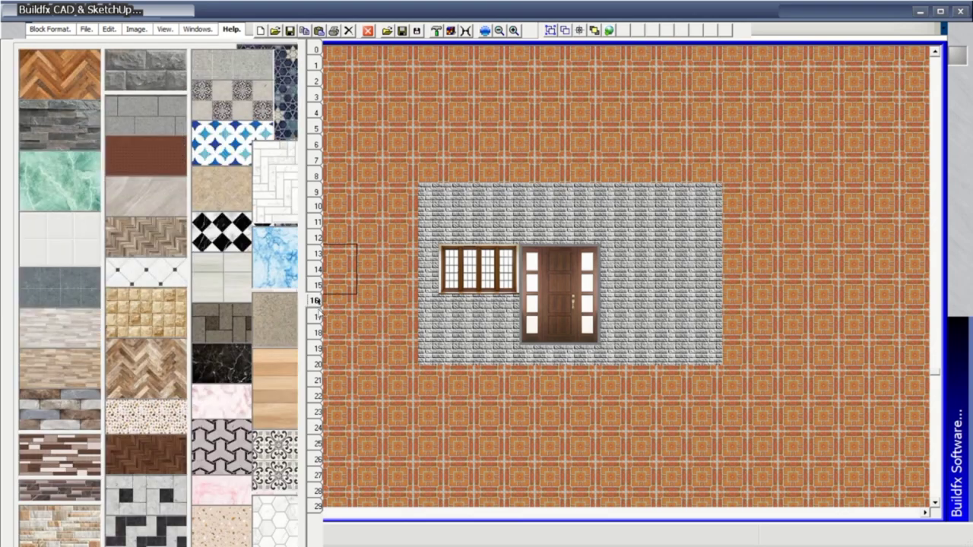
Continue past marble, pattern and stone pages to page 22 with dark panels and blue bars
click(317, 317)
click(318, 332)
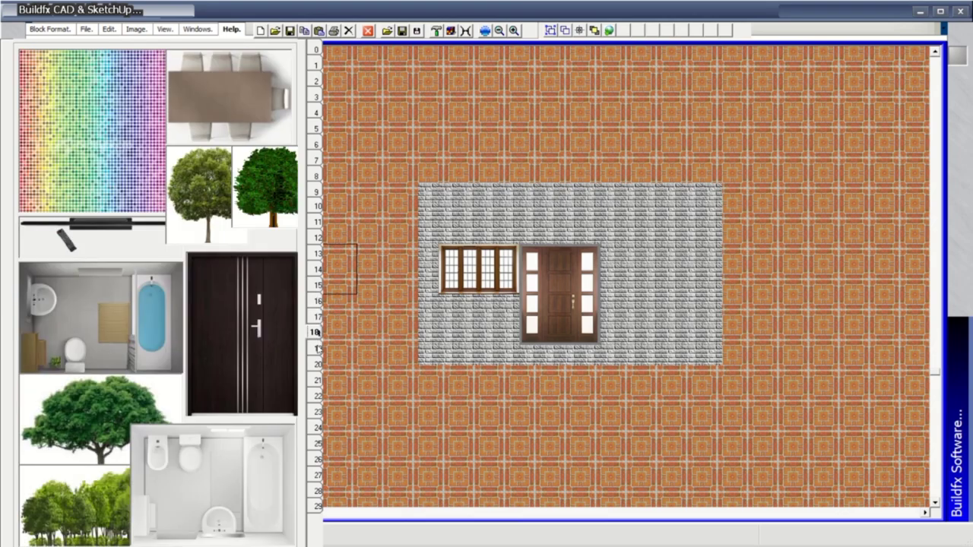
click(318, 348)
click(318, 364)
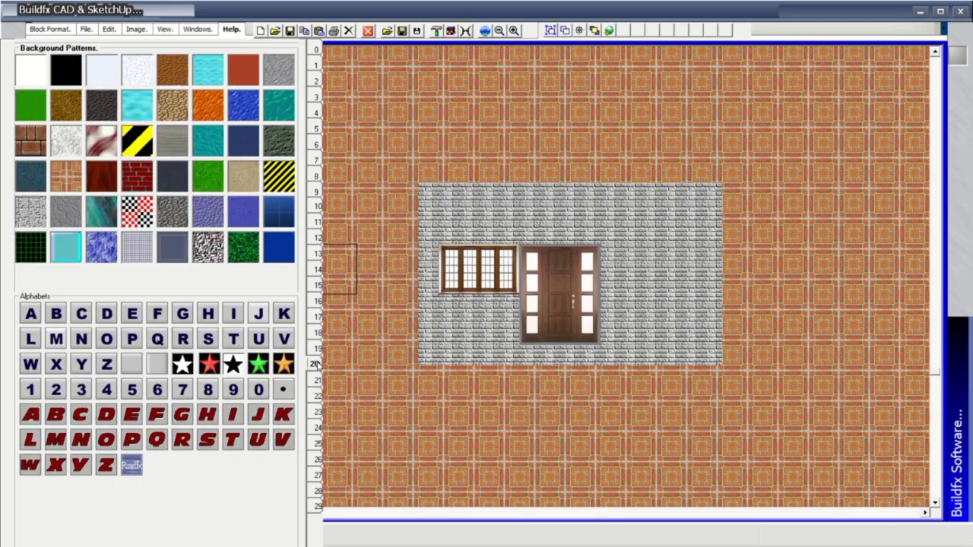
click(317, 380)
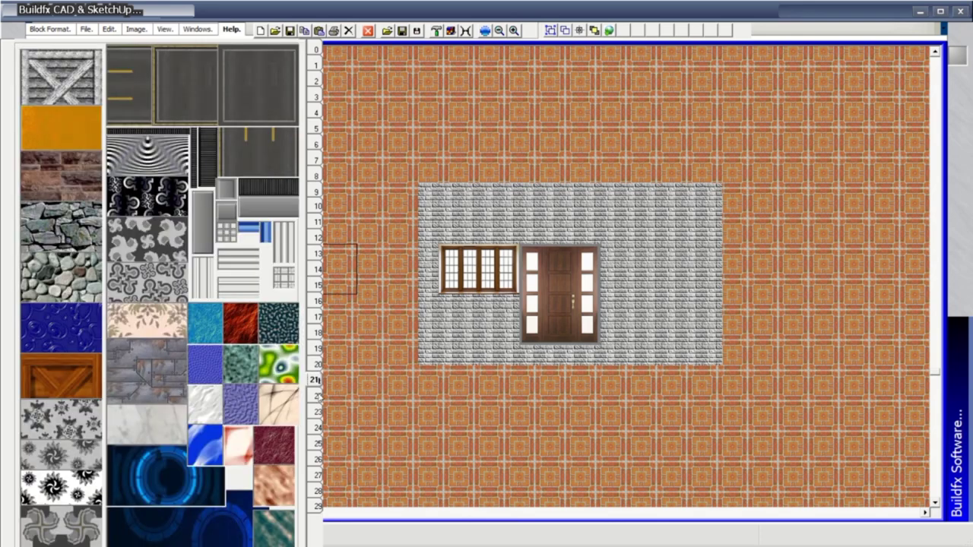
click(318, 396)
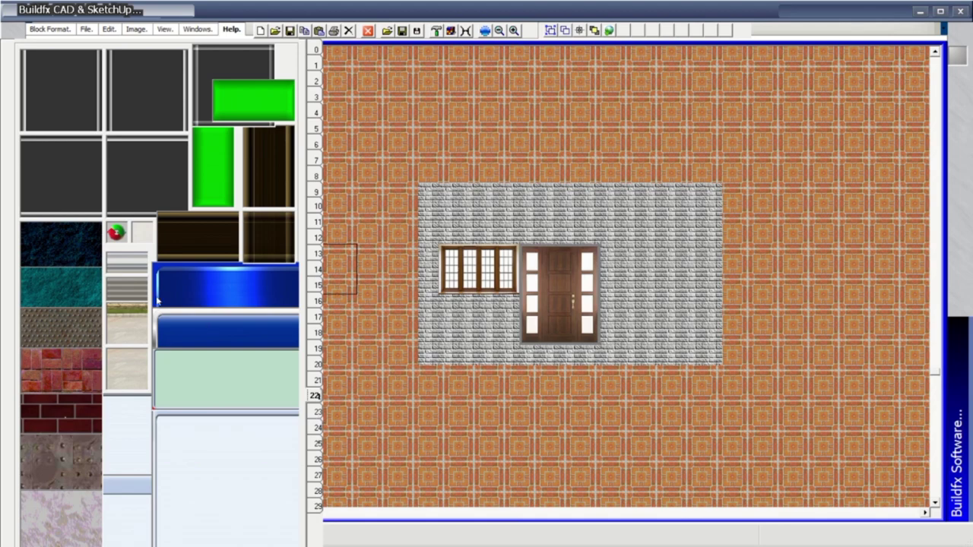
Lay a grey striped step band beneath the brick wall
click(130, 287)
mouse_move(436, 374)
mouse_down()
mouse_move(716, 363)
mouse_move(418, 346)
mouse_up()
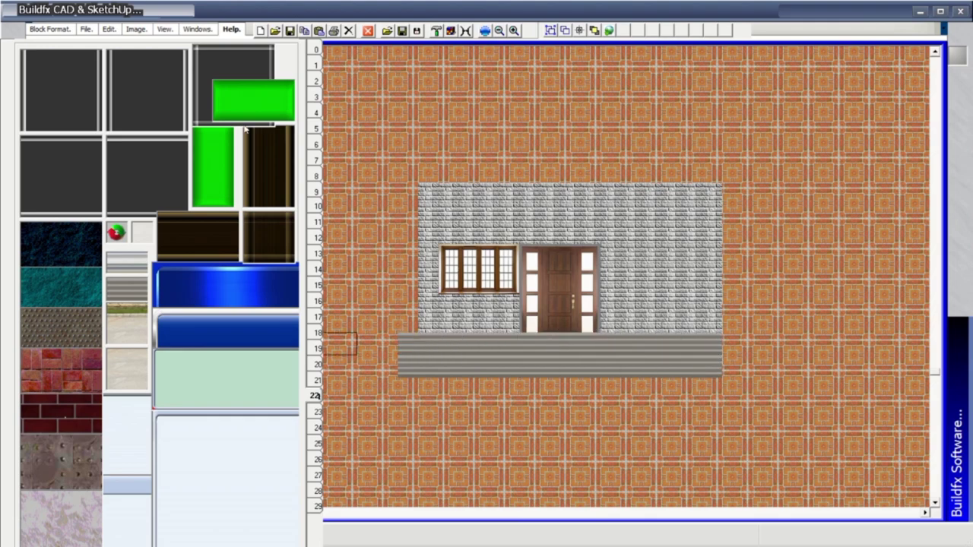
click(316, 97)
click(316, 113)
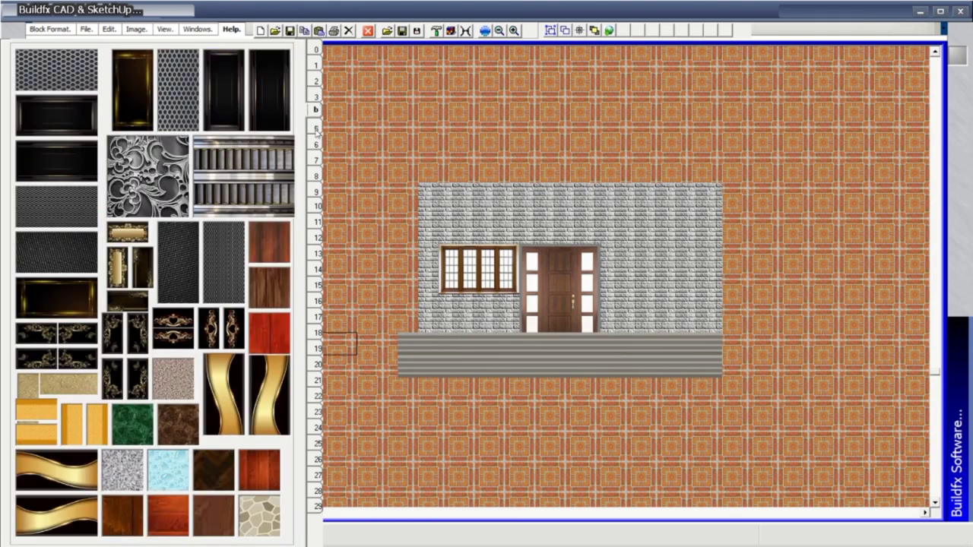
Restamp the wooden door from the doors-and-interiors page so it reaches the steps
click(316, 130)
click(316, 145)
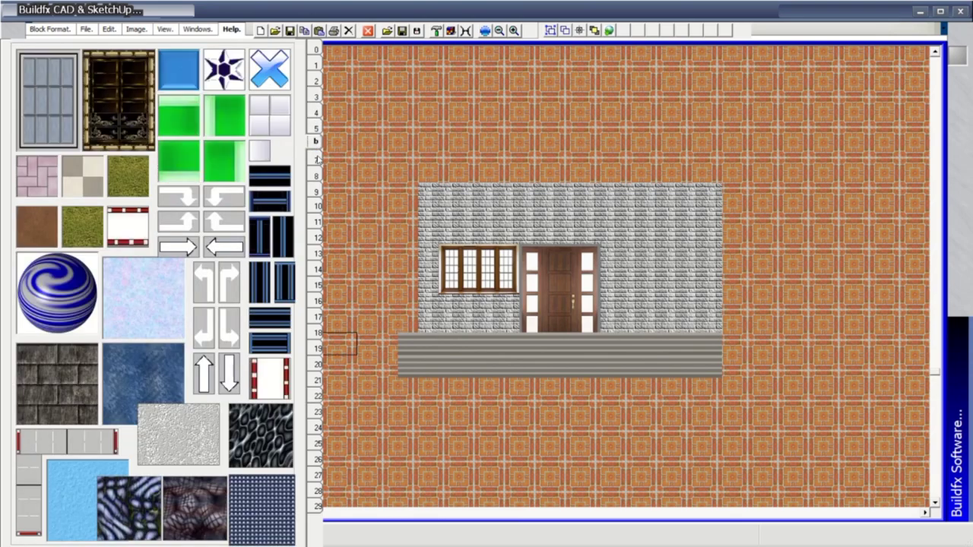
click(317, 159)
click(317, 175)
click(317, 192)
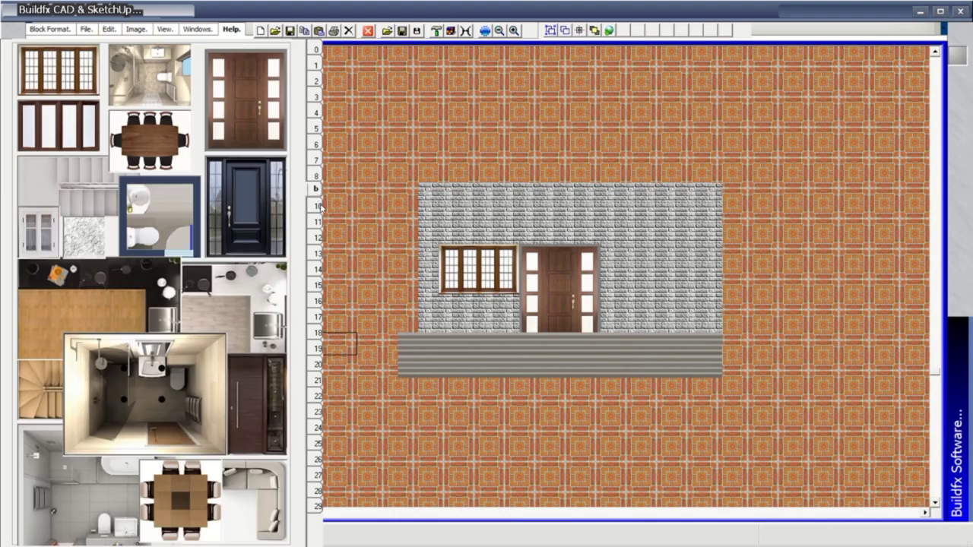
click(251, 102)
click(593, 303)
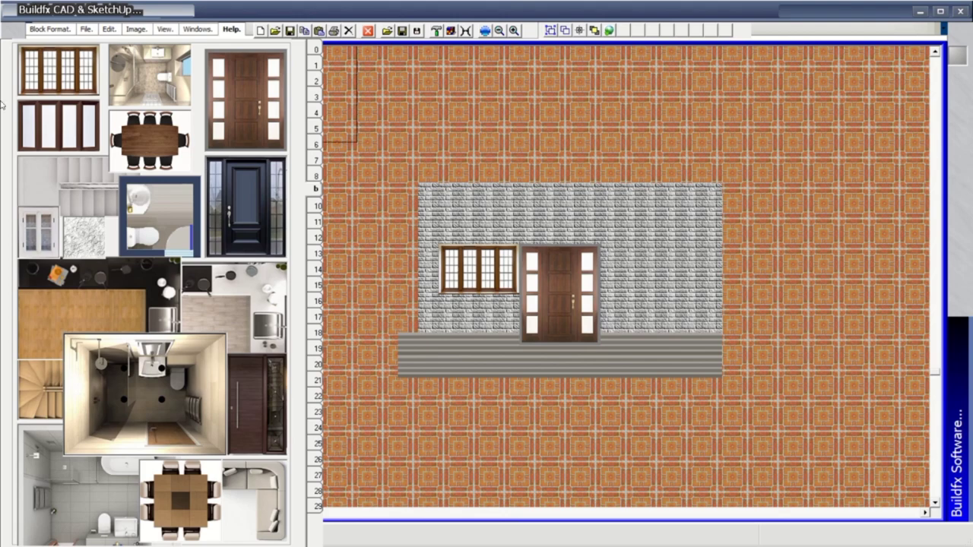
click(317, 50)
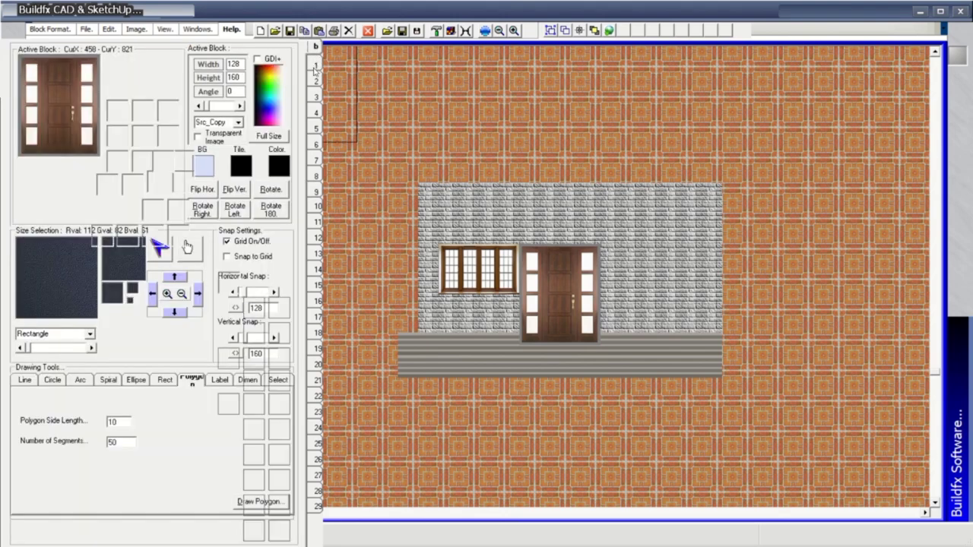
click(317, 61)
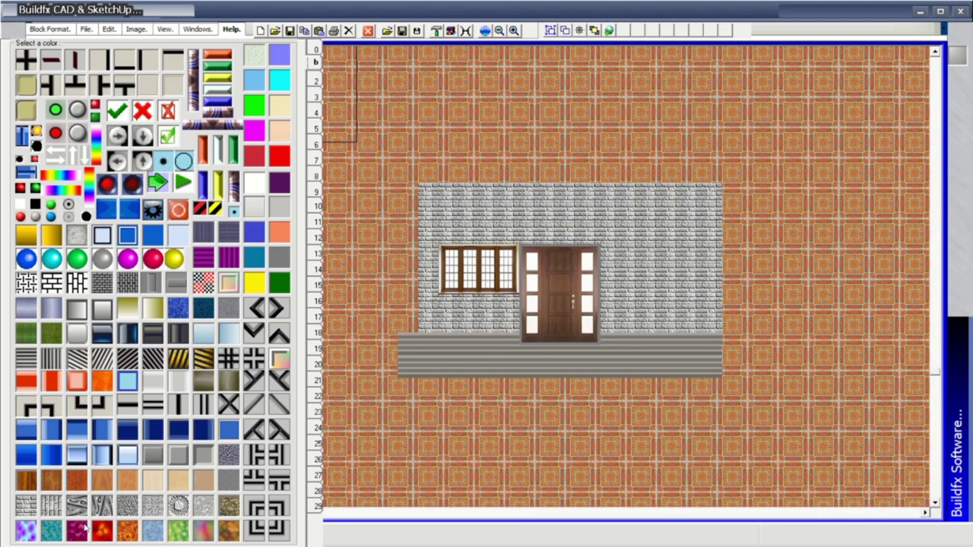
Paint a new stone column left of the wall, filling the gap above the steps
click(23, 515)
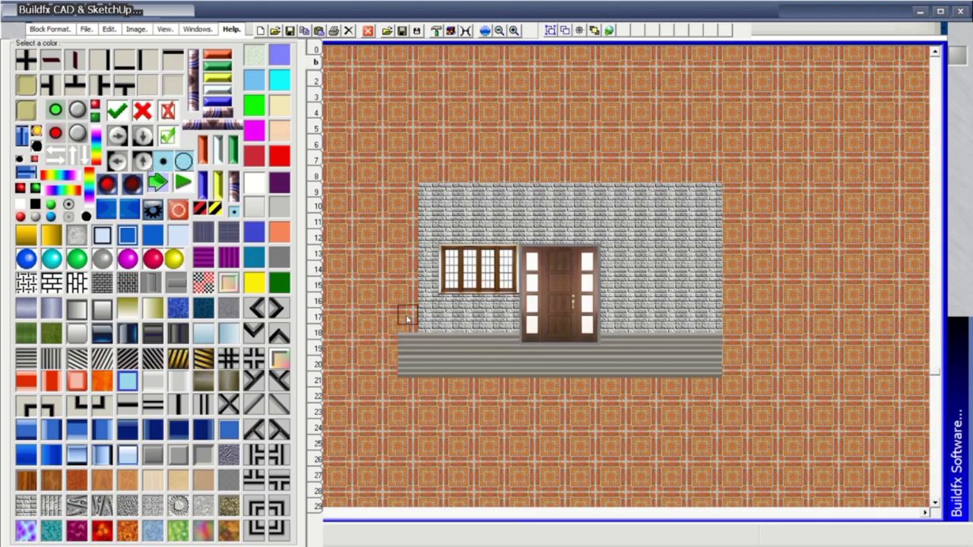
drag(407, 327, 408, 191)
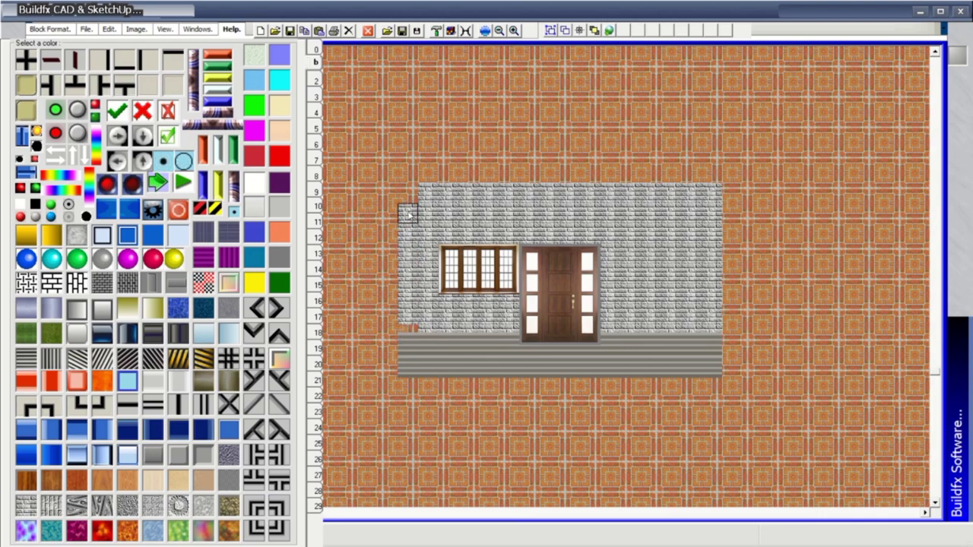
click(407, 338)
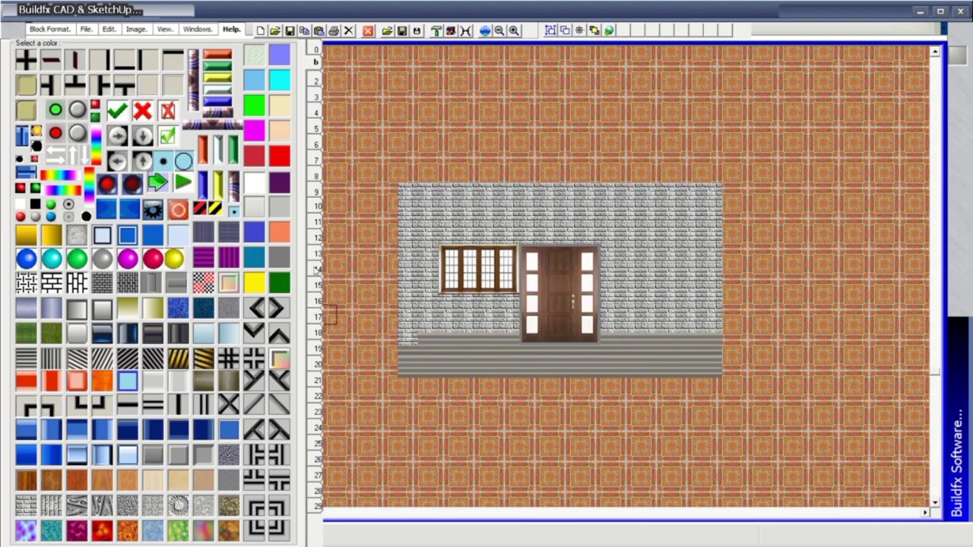
Cycle the texture sets to bring up the one with red brick
click(316, 157)
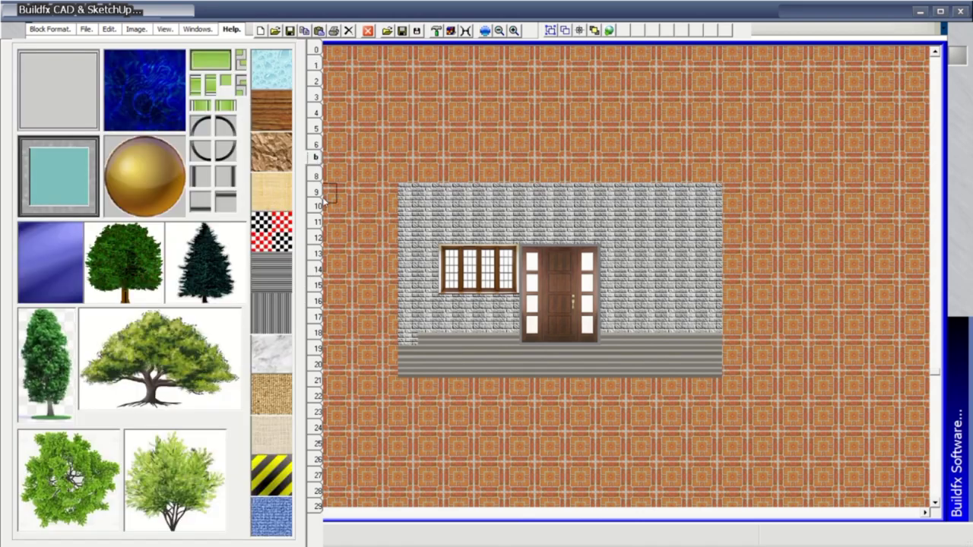
click(319, 379)
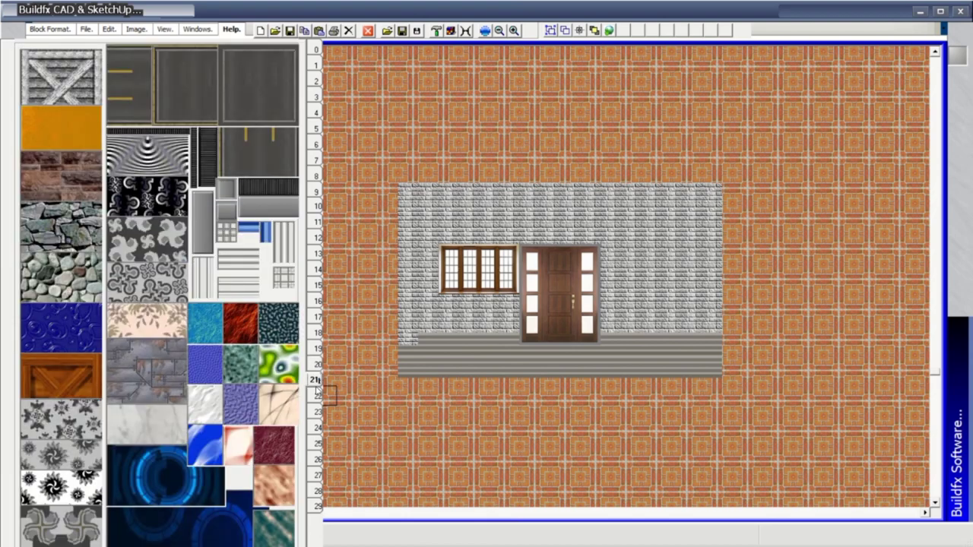
click(318, 396)
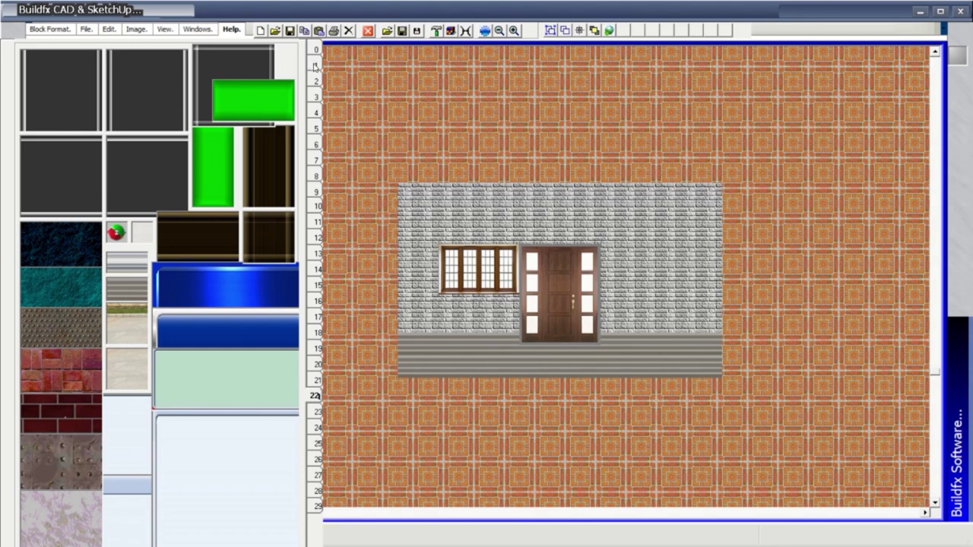
Paint a red brick roof band across the top of the stone wall
click(85, 383)
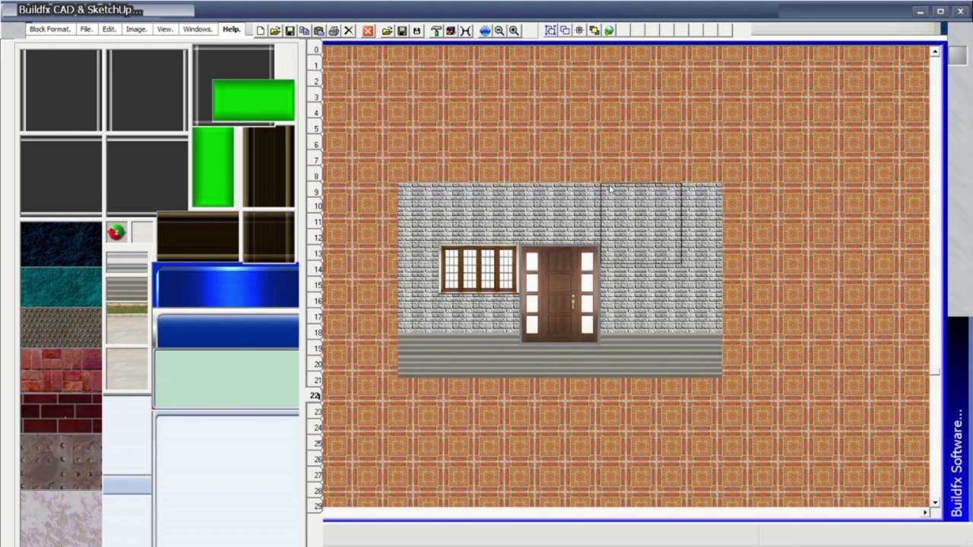
mouse_move(567, 167)
mouse_down()
mouse_move(422, 169)
mouse_move(720, 145)
mouse_up()
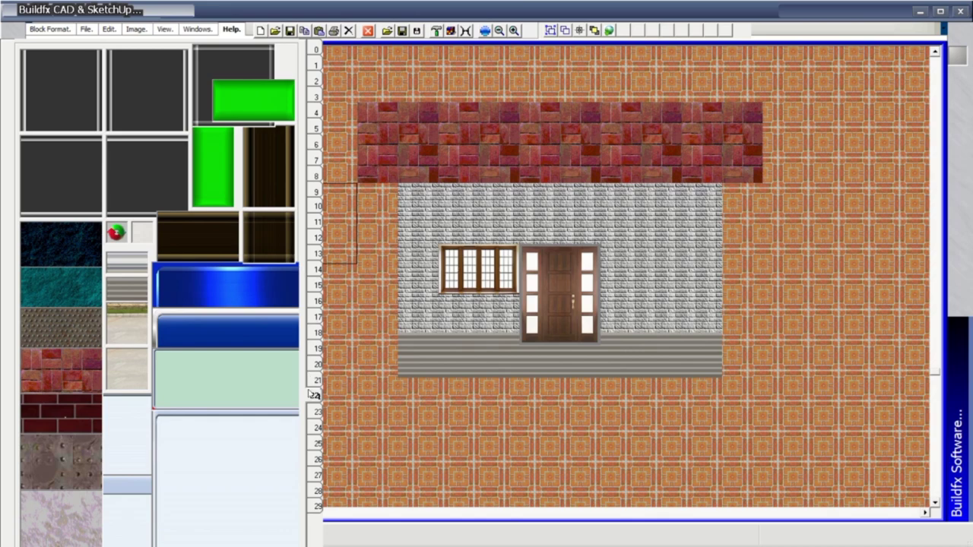
scroll(316, 412, down, 1)
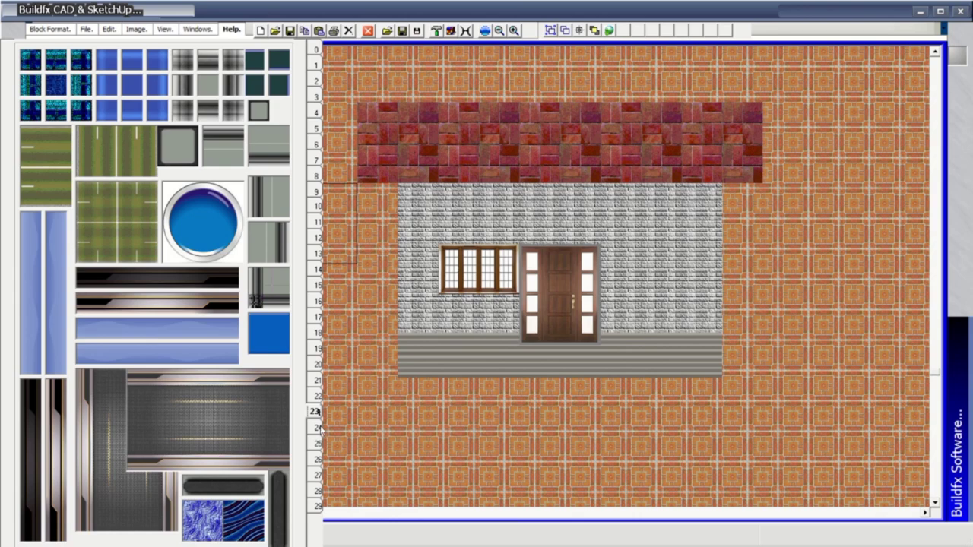
scroll(320, 428, down, 1)
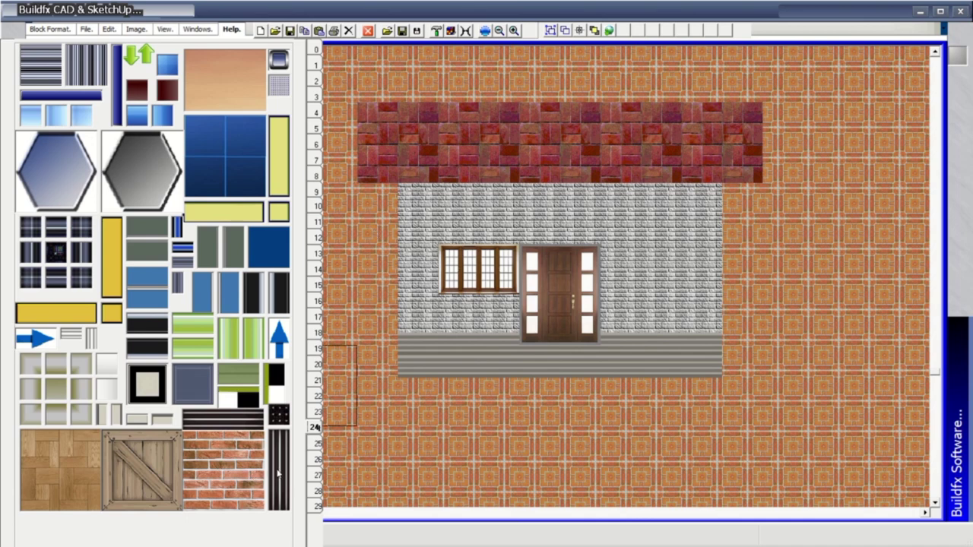
Stamp black striped pillars three blocks high down both sides of the wall
click(388, 228)
click(388, 282)
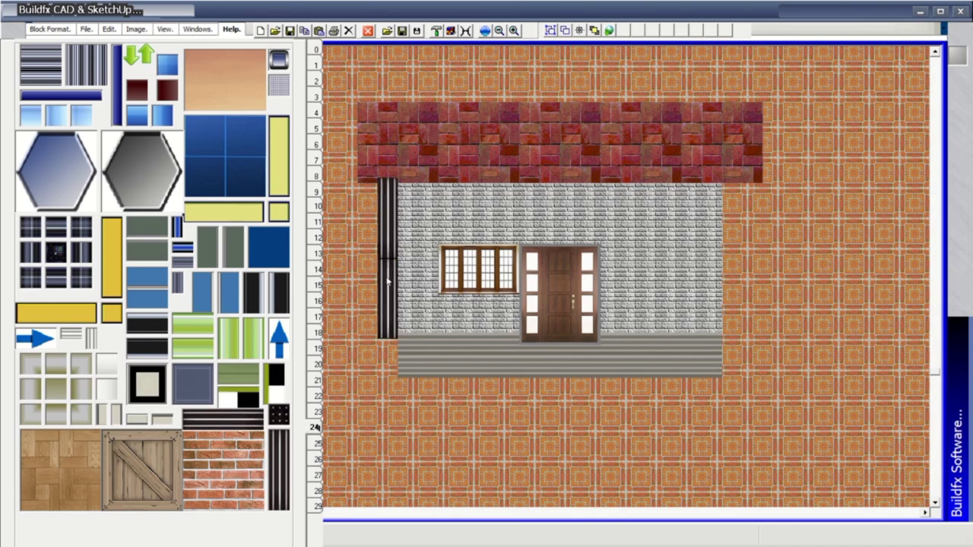
click(388, 346)
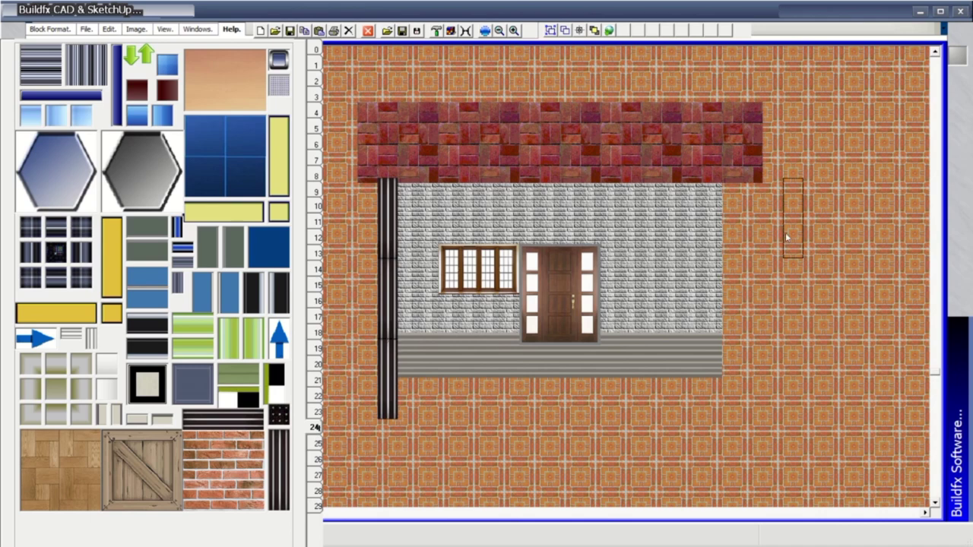
click(733, 220)
click(736, 271)
click(734, 351)
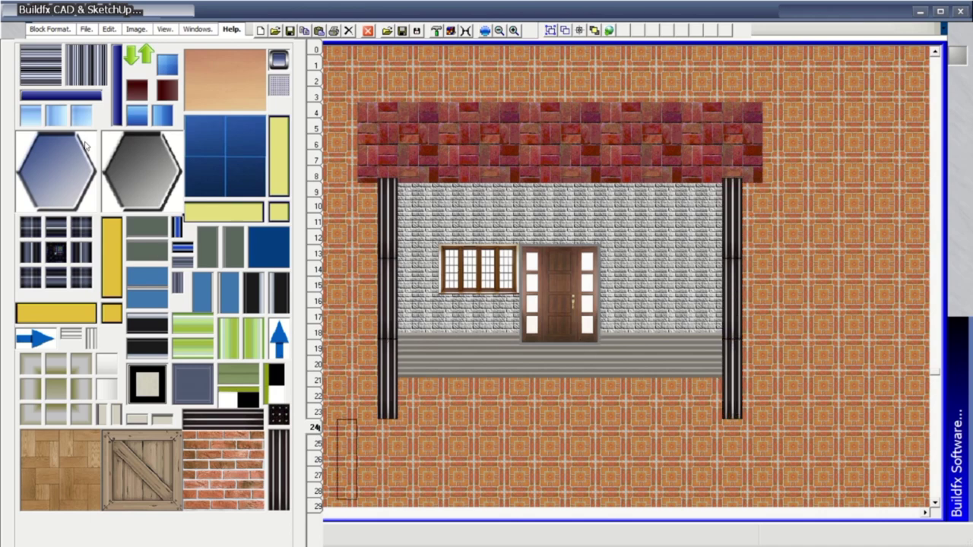
Pick the stone-and-grass paving block and start a paving strip across the front
click(47, 389)
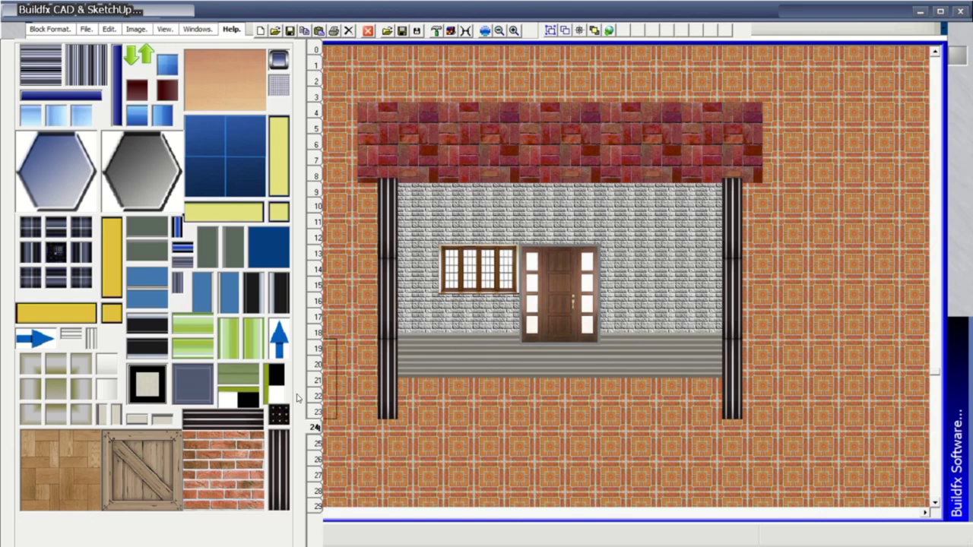
scroll(316, 447, down, 1)
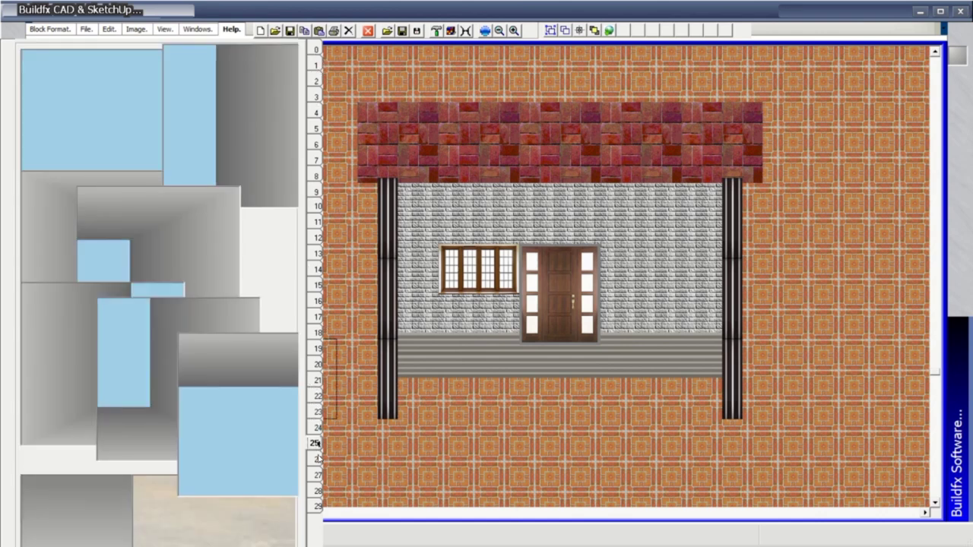
scroll(320, 461, down, 1)
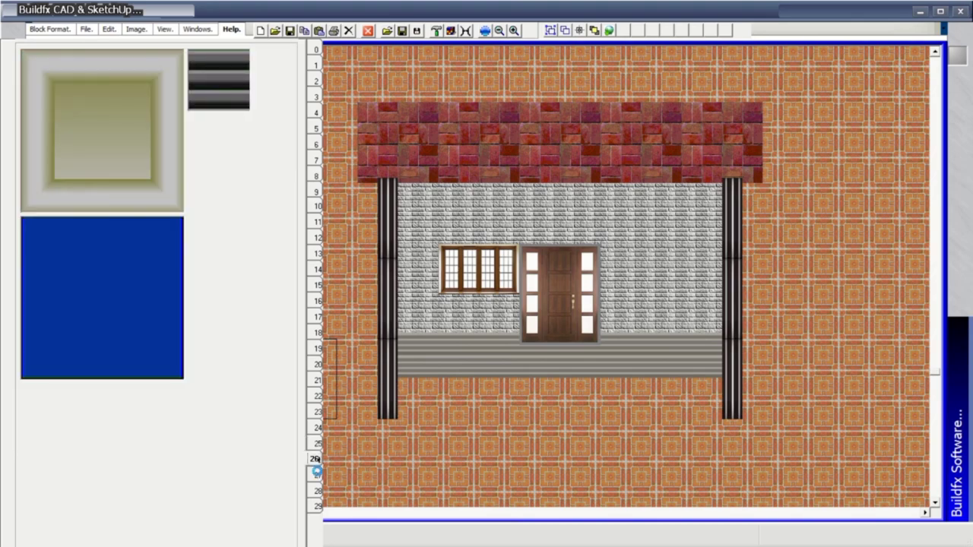
scroll(318, 468, down, 1)
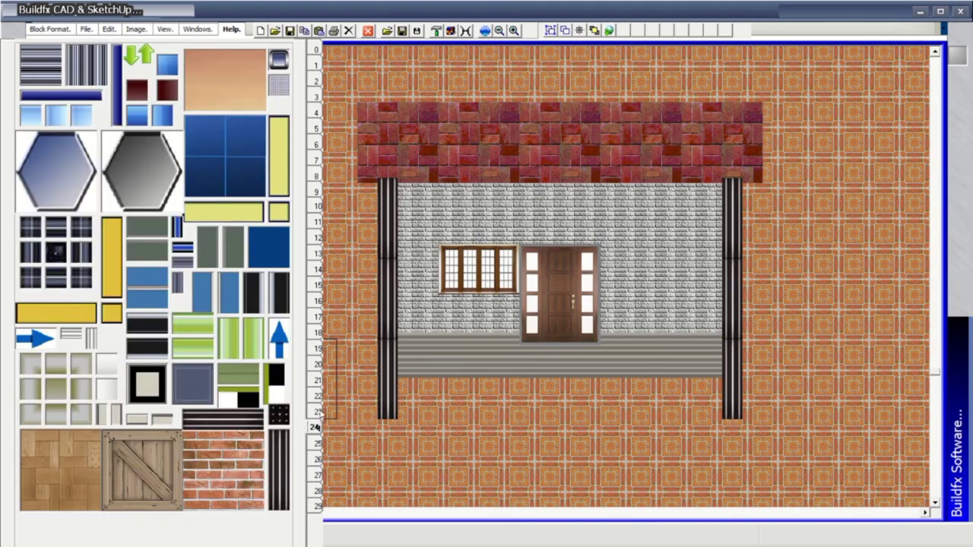
scroll(320, 414, down, 1)
click(320, 397)
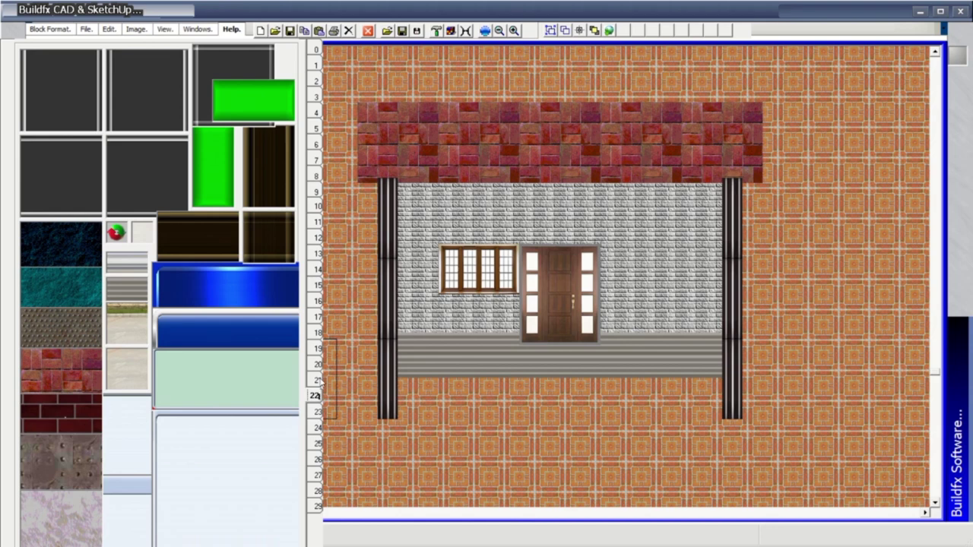
click(127, 333)
mouse_move(383, 398)
mouse_down()
mouse_move(782, 402)
mouse_move(769, 375)
mouse_move(372, 378)
mouse_up()
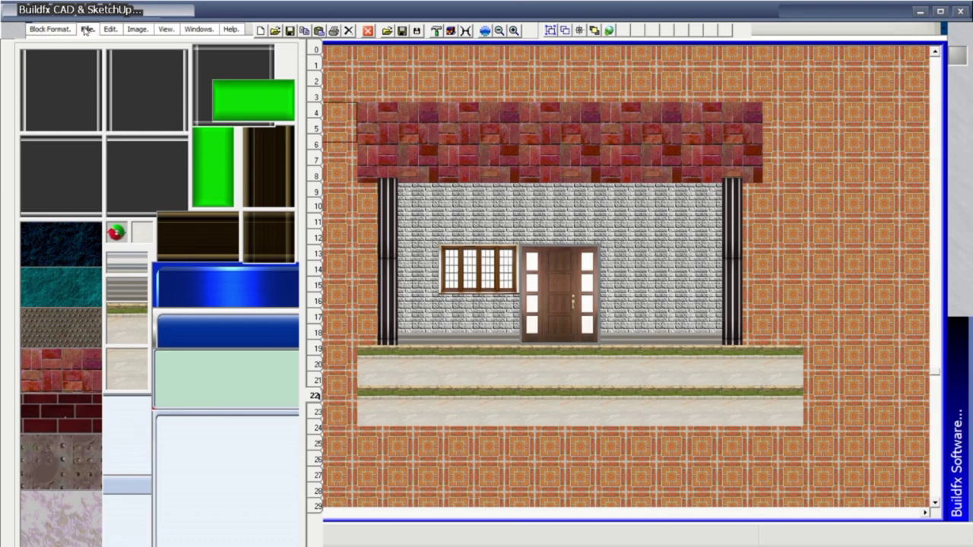
Open the File > Open drawing dialog and cancel it
click(87, 31)
click(98, 58)
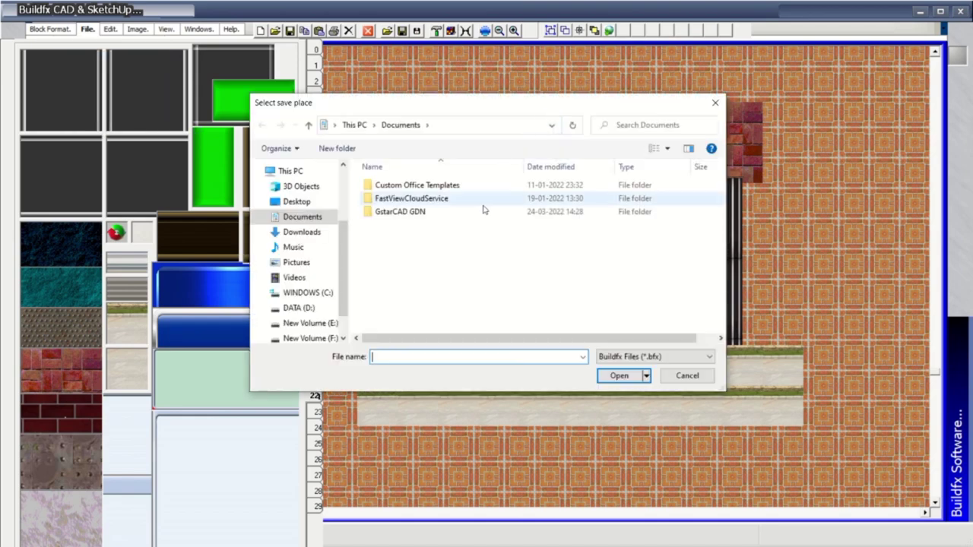
click(714, 103)
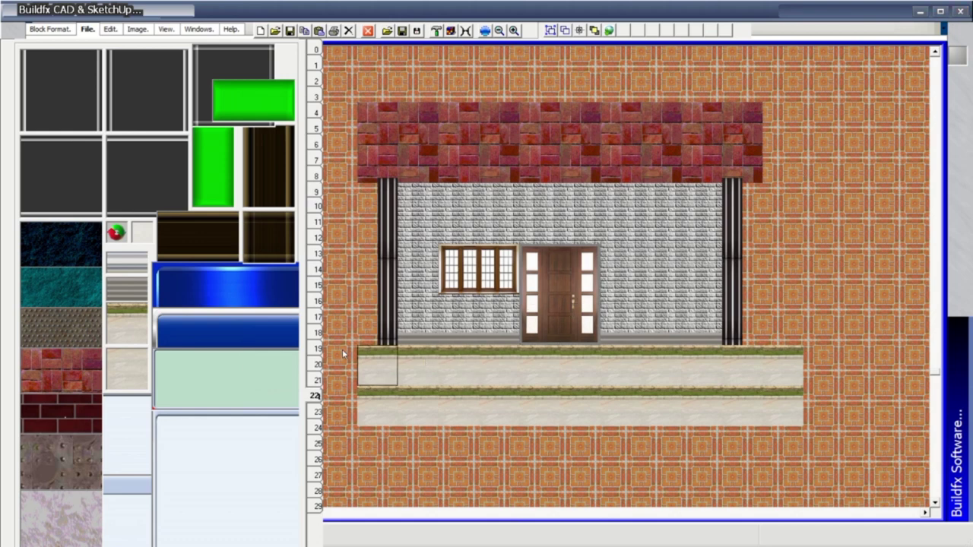
Browse the Block Format, File, View and Windows menus, then close them with Esc
click(49, 29)
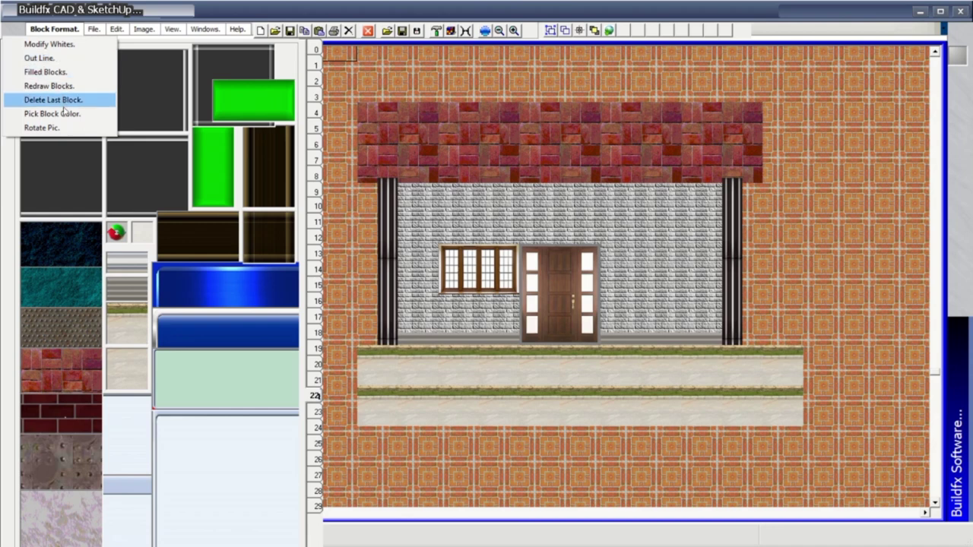
click(91, 29)
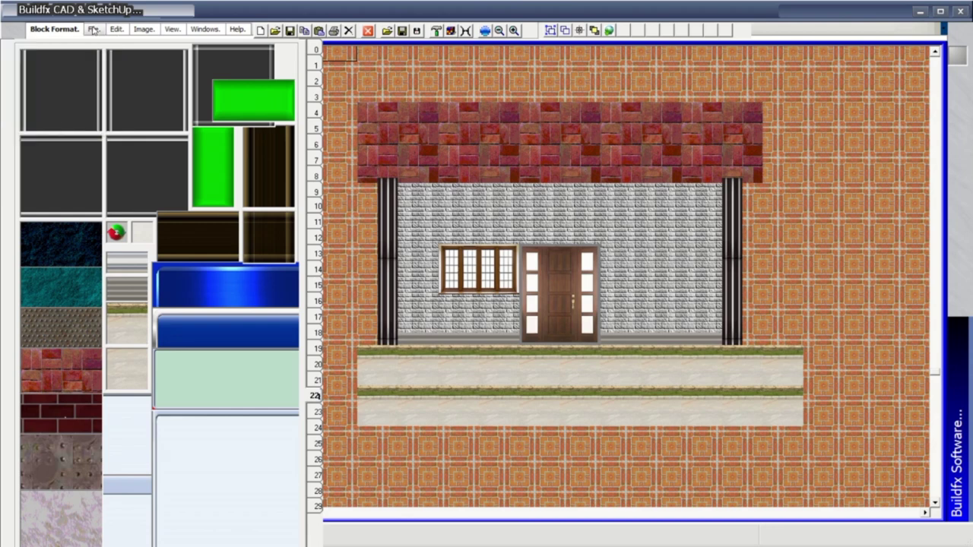
click(91, 28)
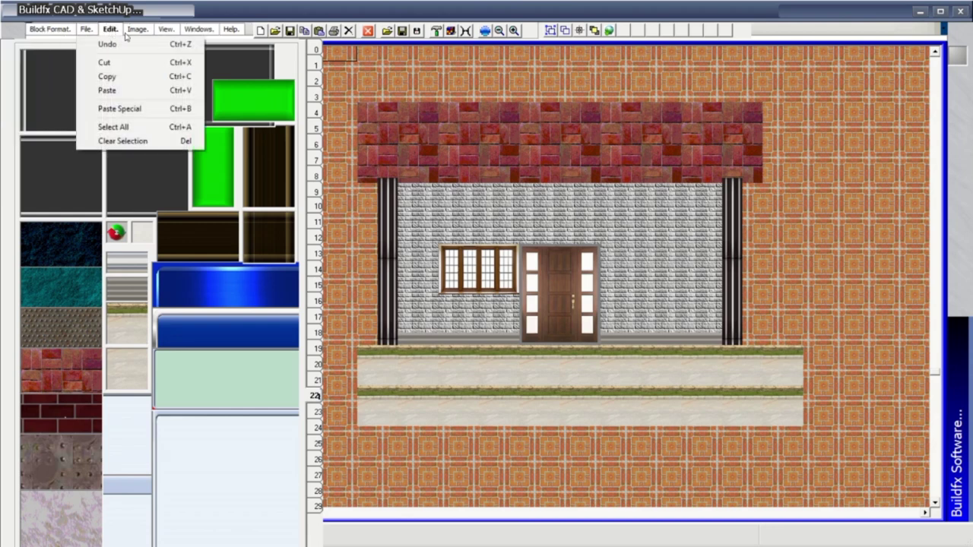
click(179, 31)
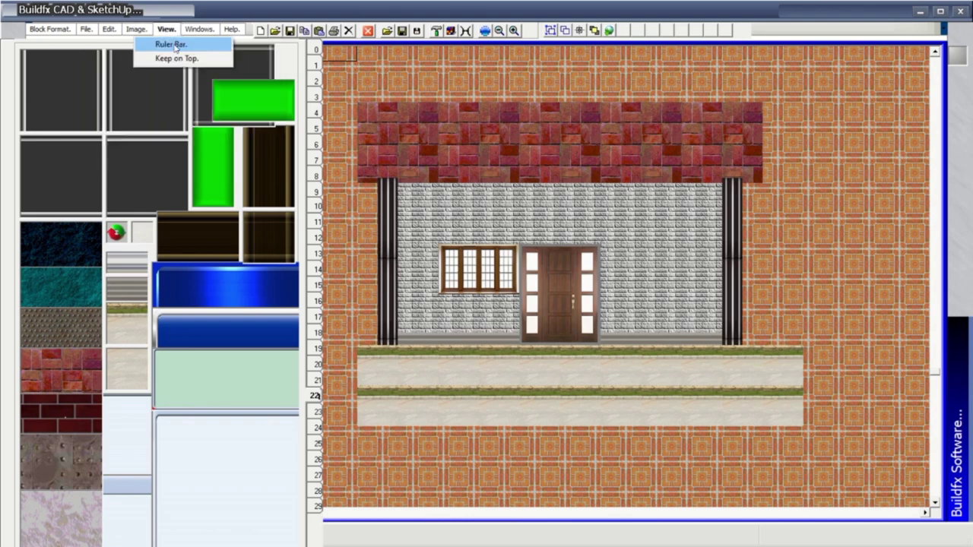
mouse_move(201, 28)
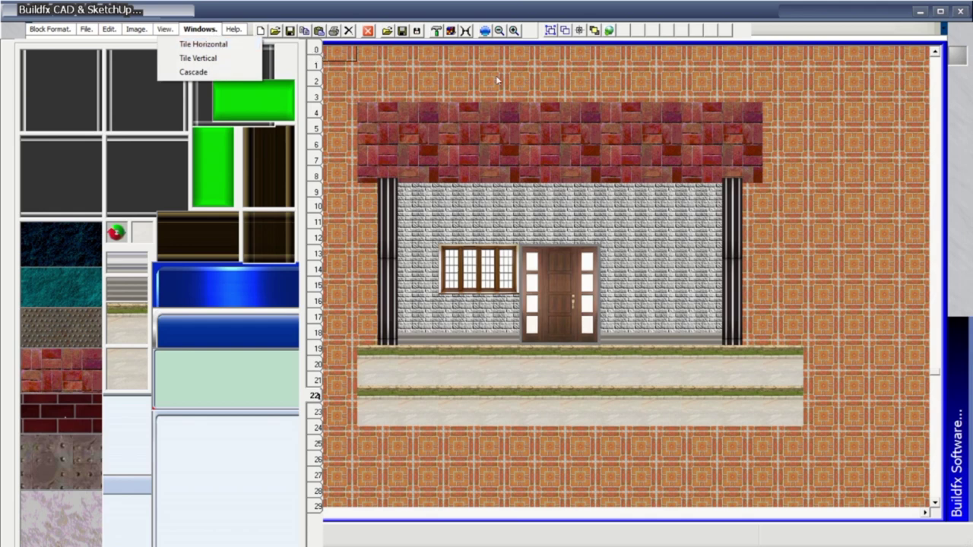
key(Escape)
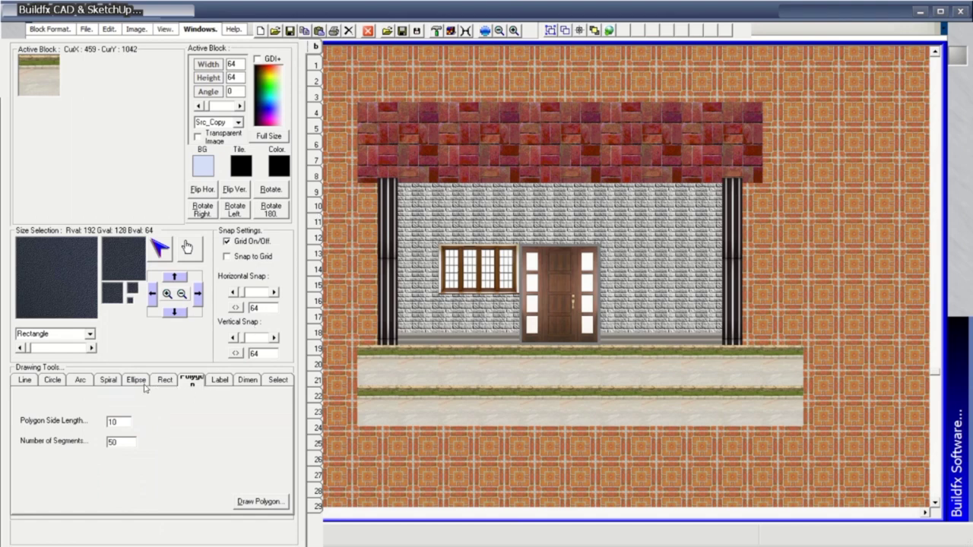
Pick the glossy blue block and draw a diagonal line of blocks over the house
click(24, 383)
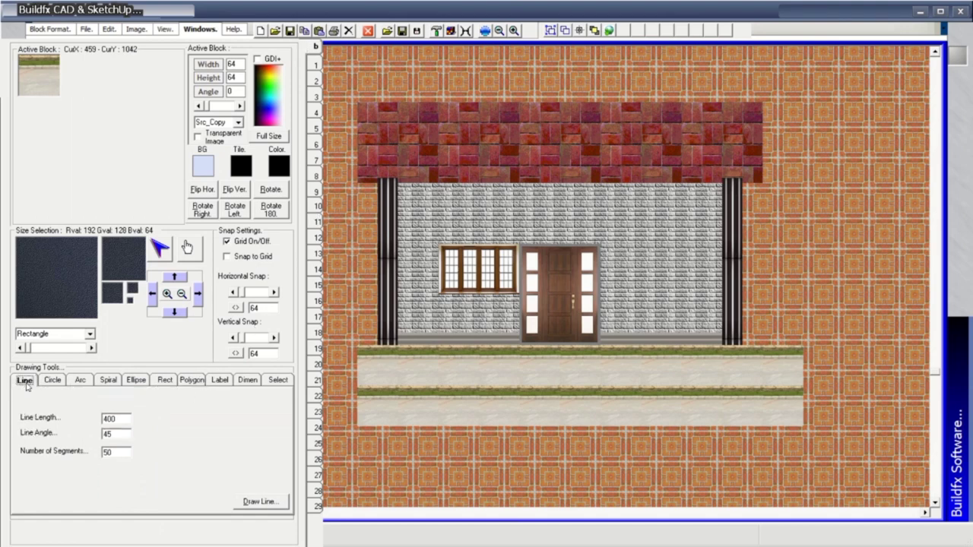
click(317, 64)
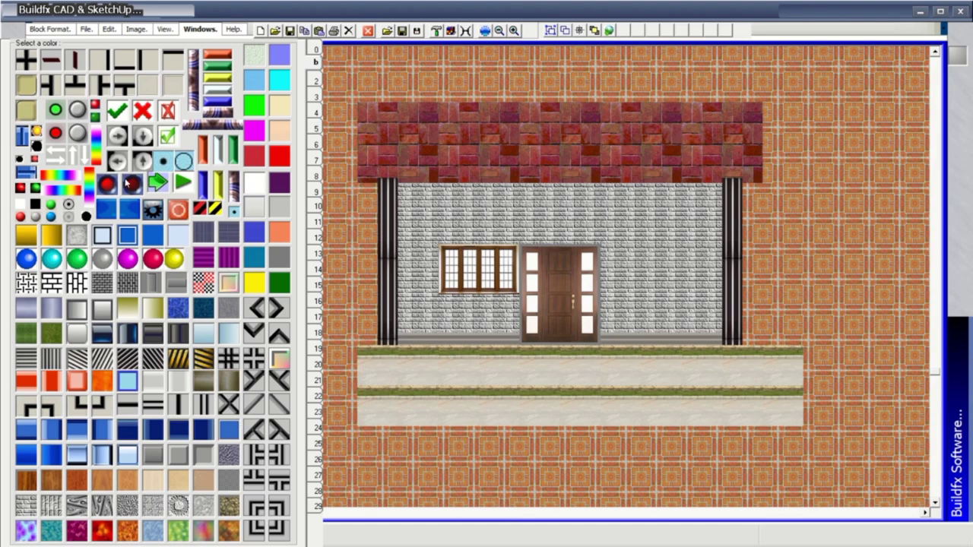
click(316, 78)
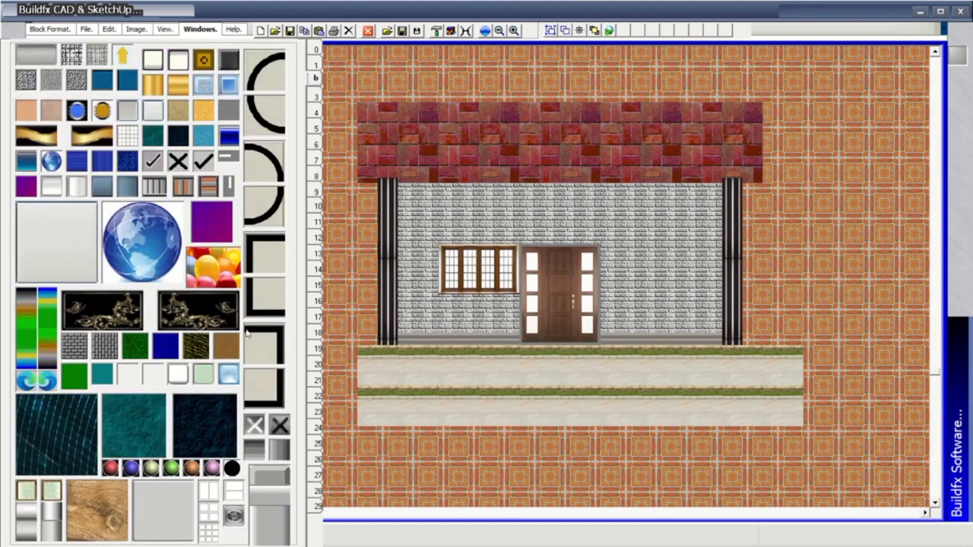
click(315, 49)
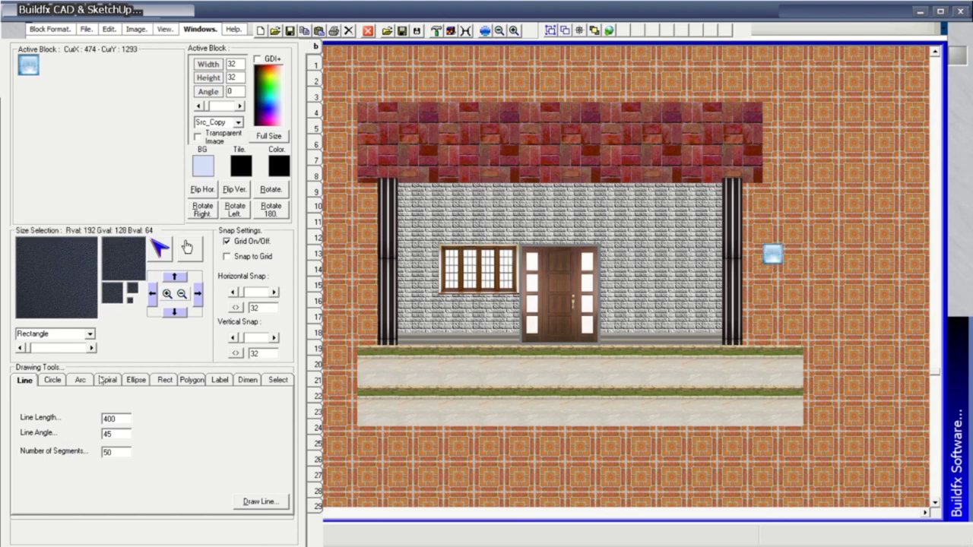
click(253, 504)
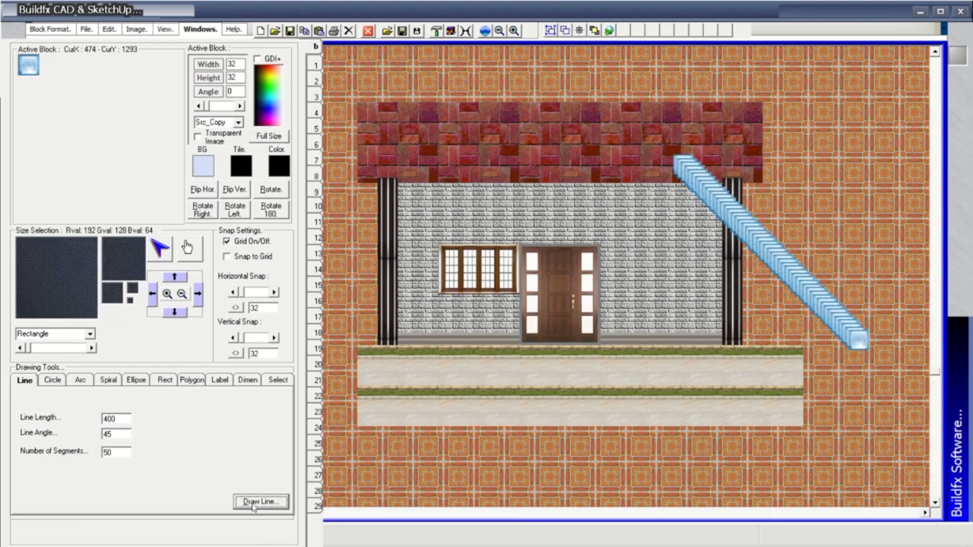
Draw a circle, an arc and a spiral of blue blocks
click(53, 380)
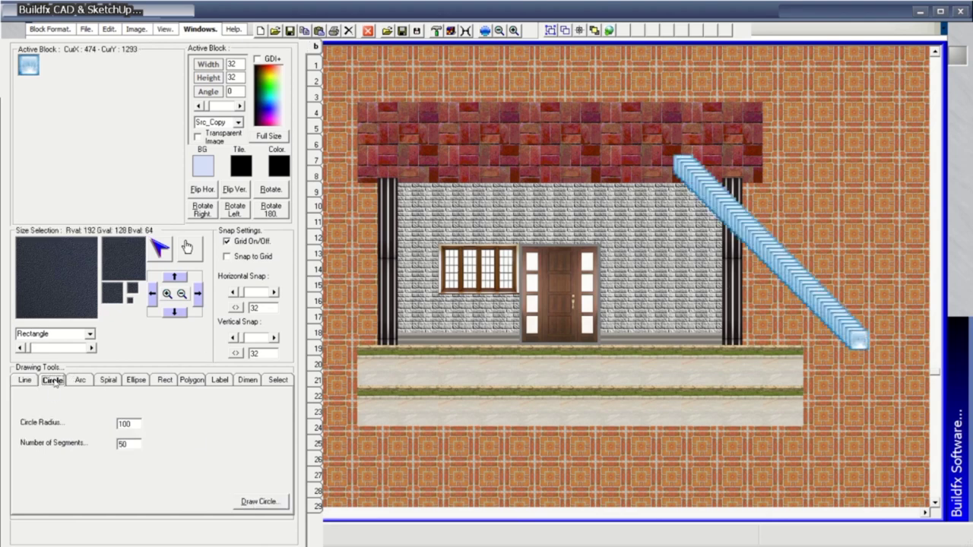
click(258, 501)
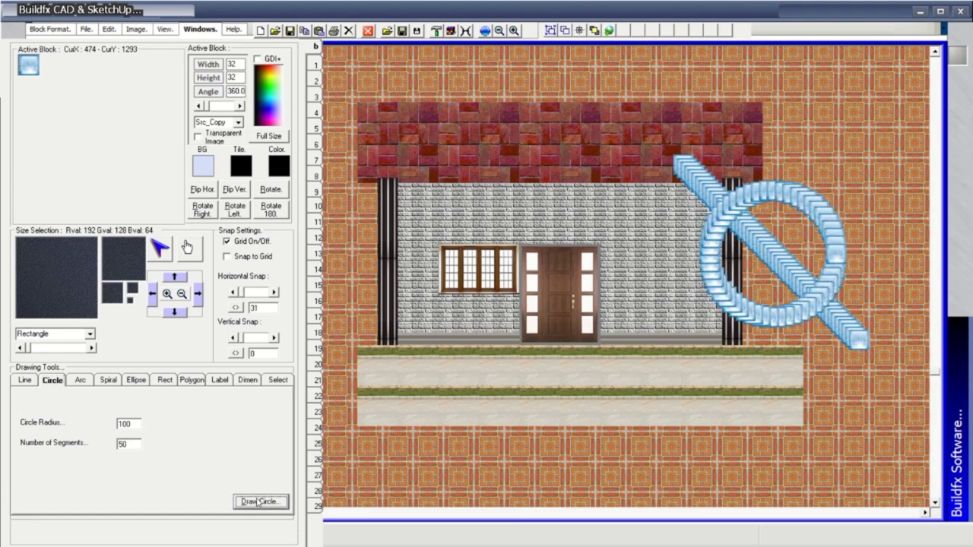
click(81, 381)
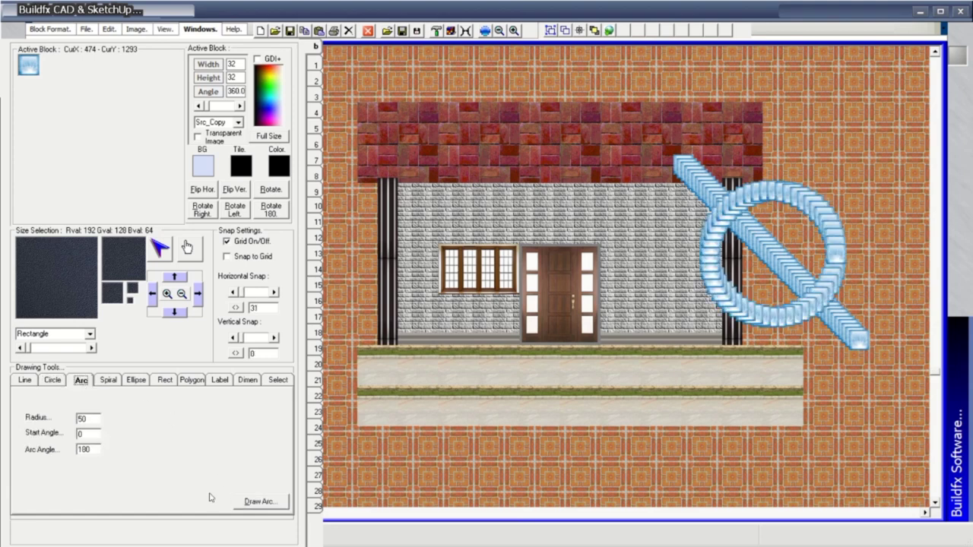
click(264, 504)
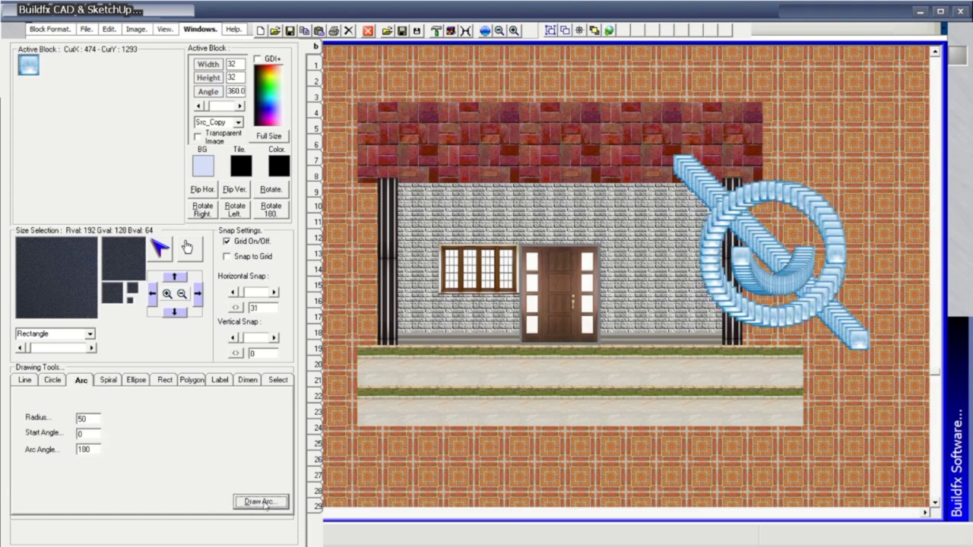
click(108, 380)
click(248, 502)
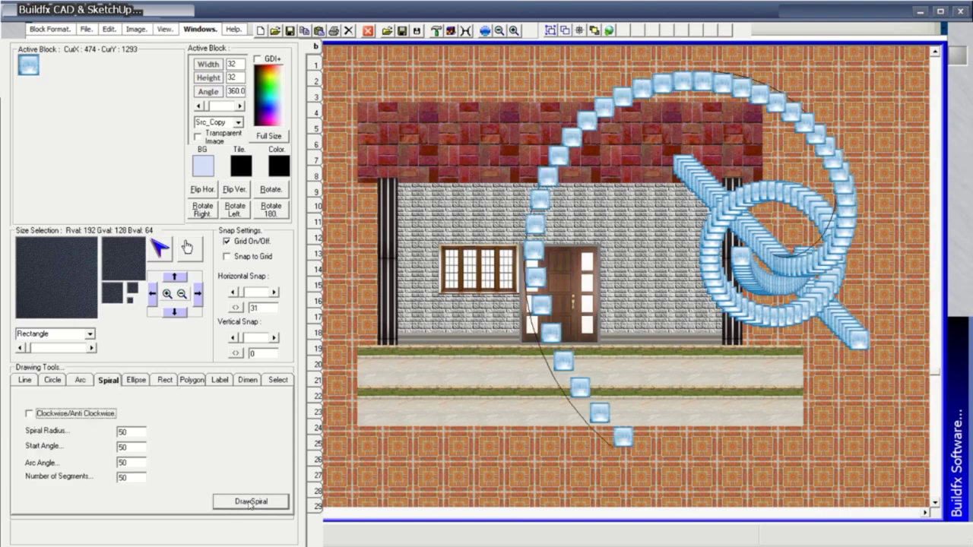
Draw an ellipse, a rectangle and a polygon ring of blue blocks
click(140, 382)
click(255, 503)
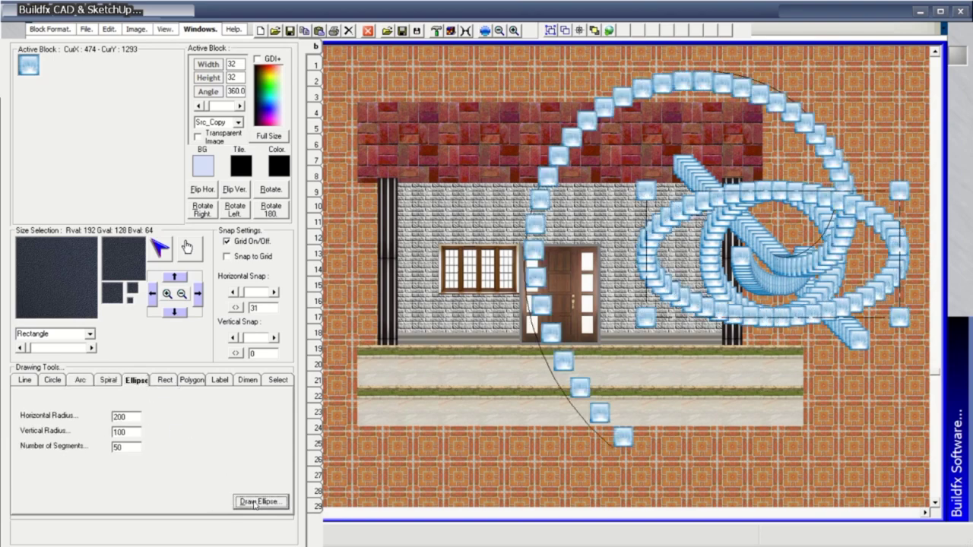
click(166, 381)
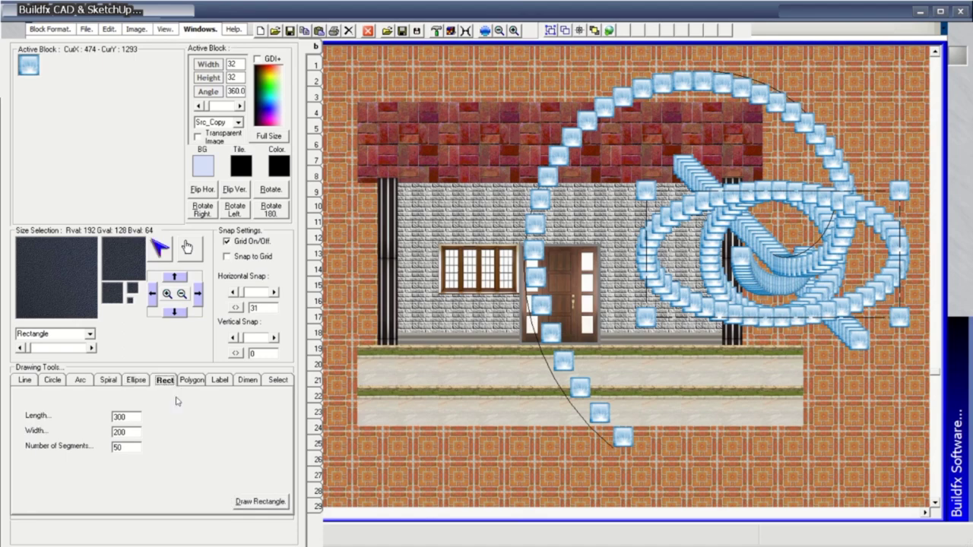
click(257, 505)
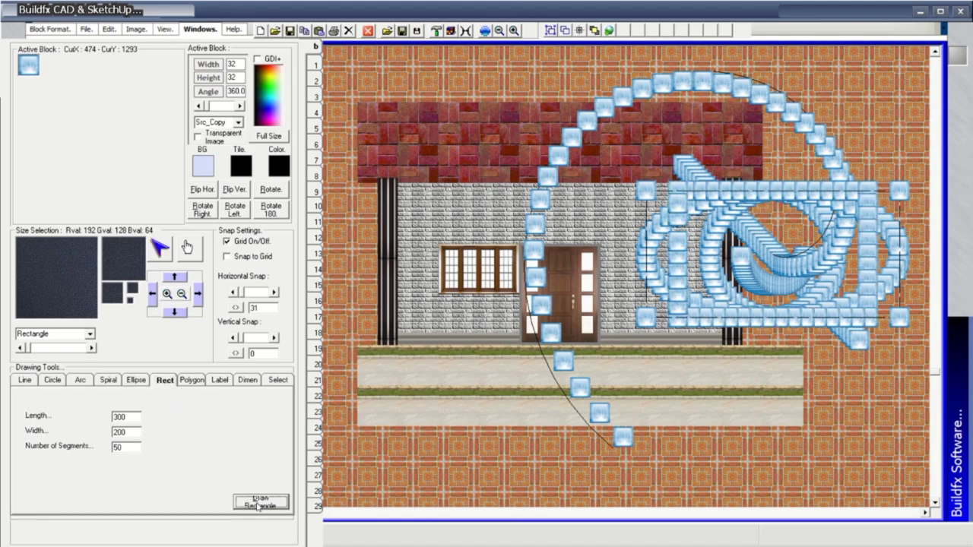
click(191, 380)
click(272, 503)
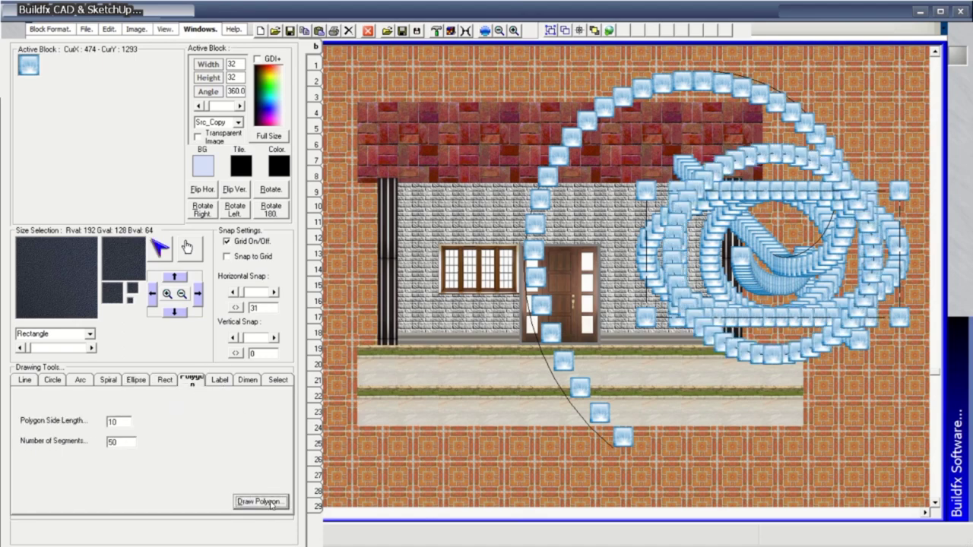
click(224, 380)
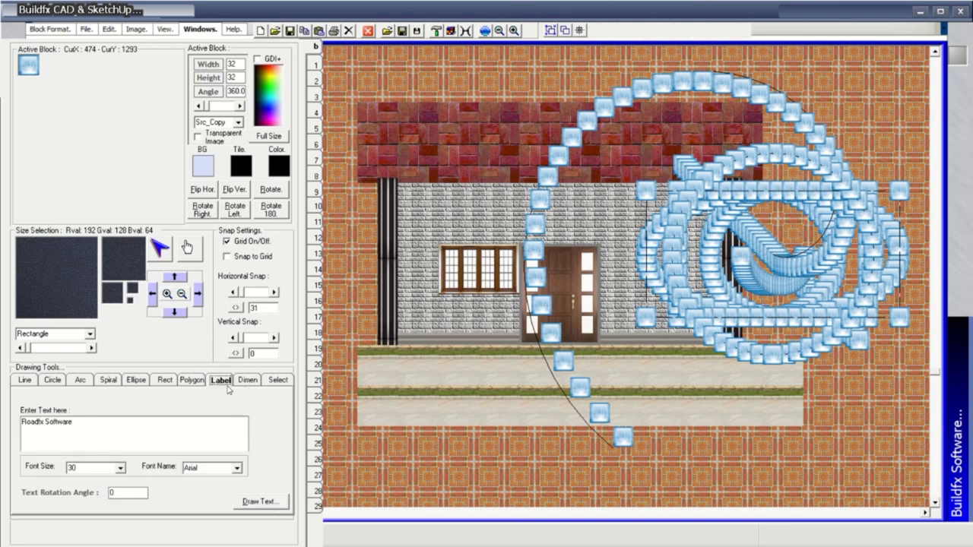
On a fresh canvas, ring a centre block with 50 blue blocks and label it 'Roadfx Software'
click(275, 505)
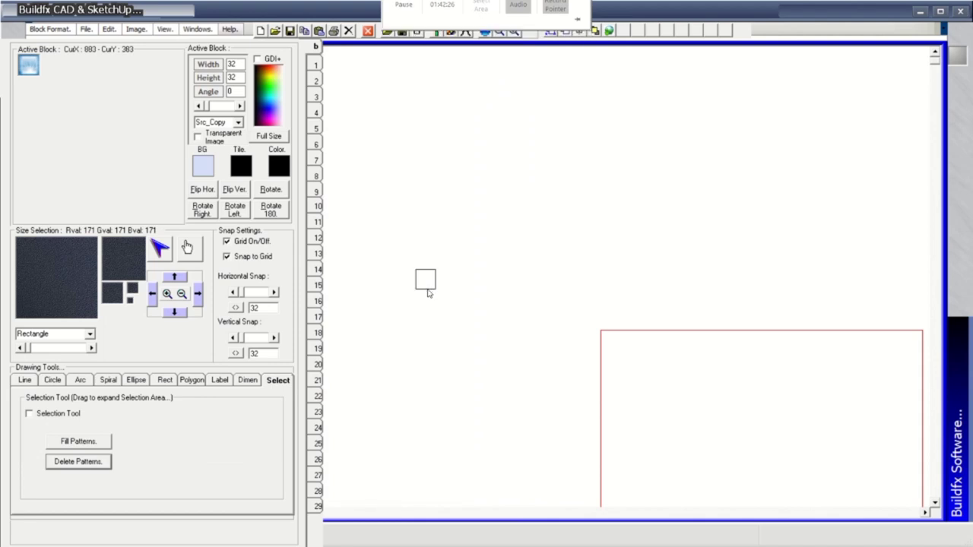
click(197, 383)
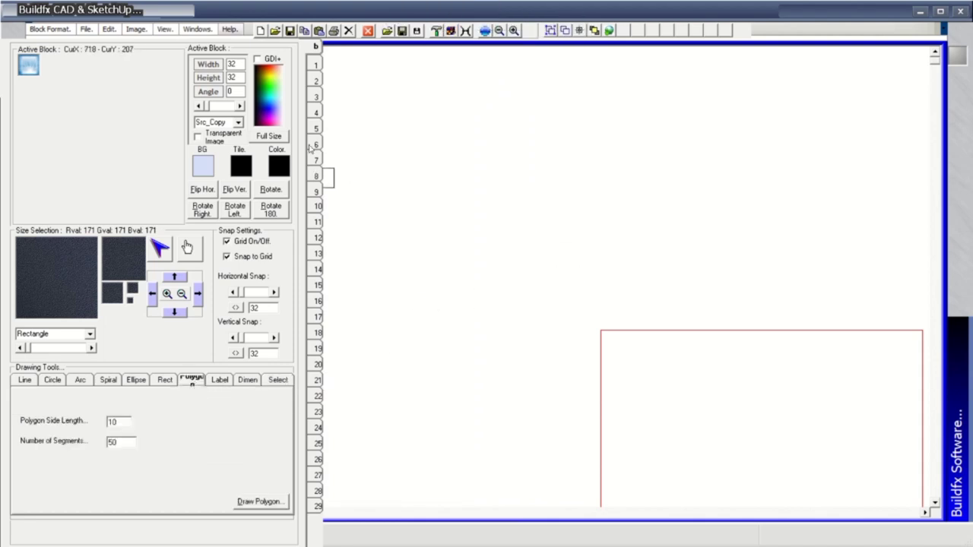
click(600, 264)
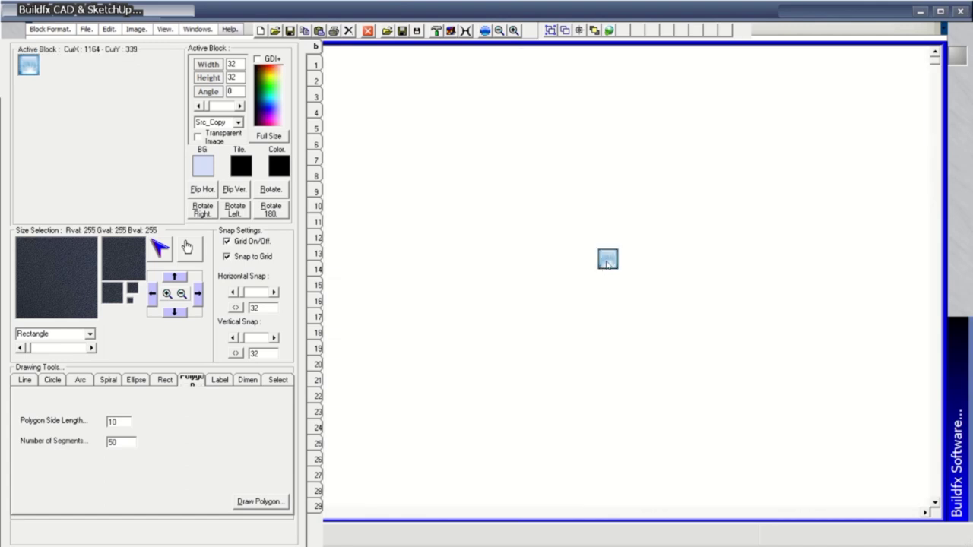
click(248, 503)
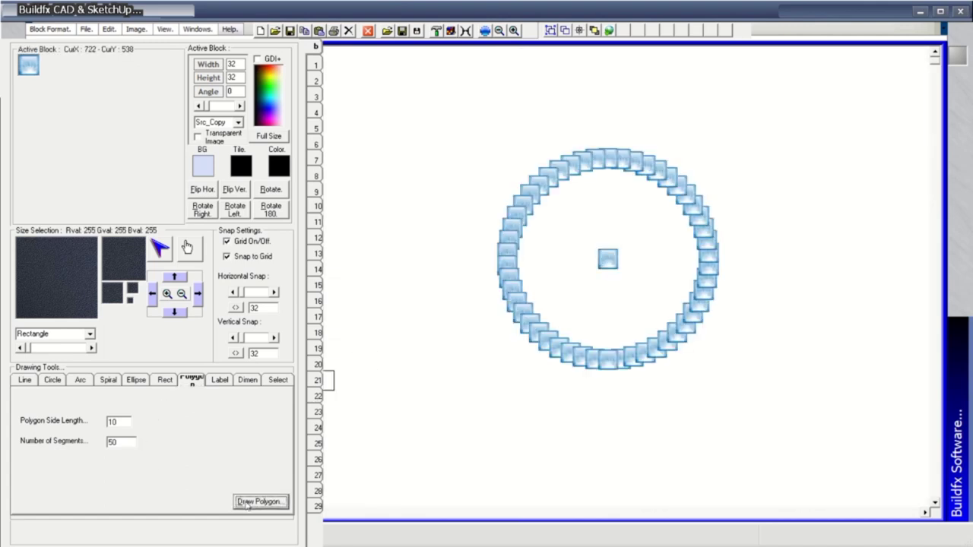
click(222, 380)
click(268, 505)
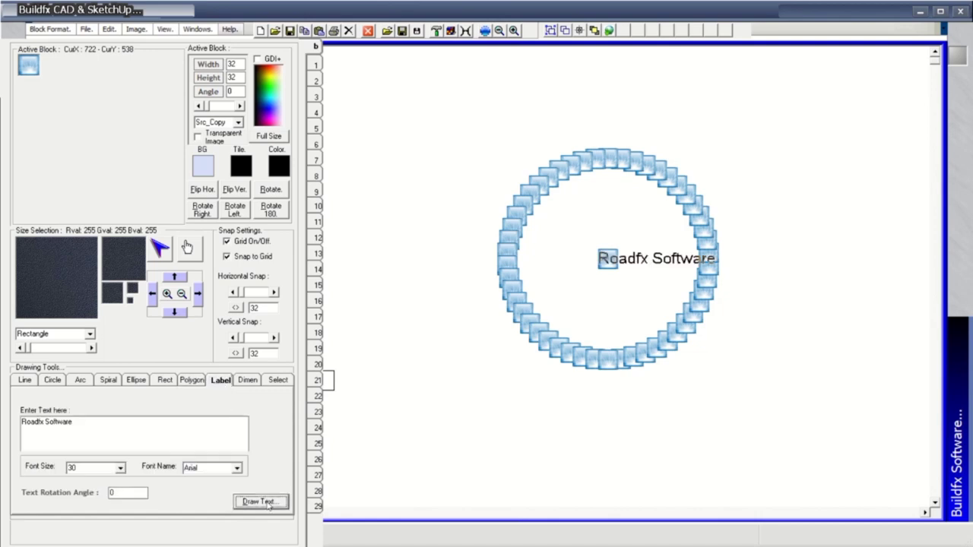
click(250, 382)
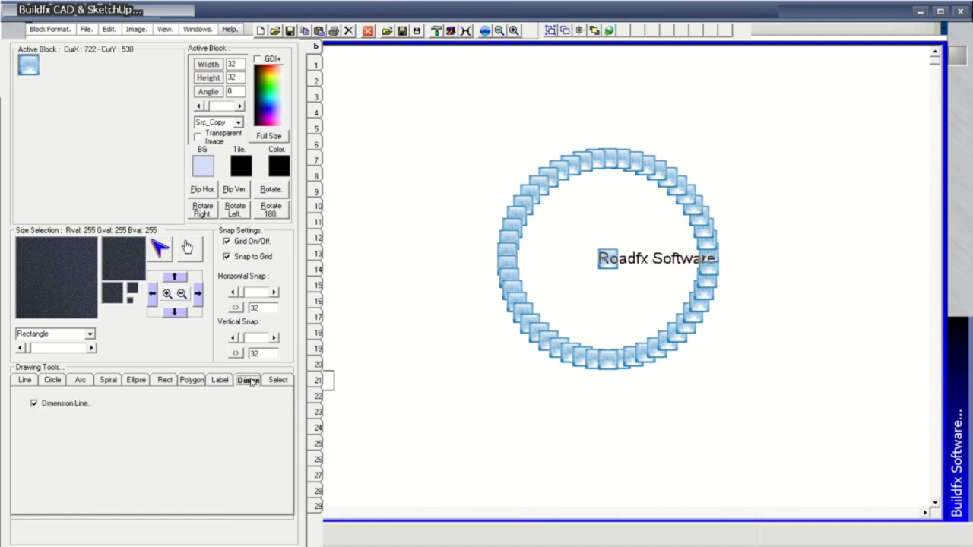
click(277, 381)
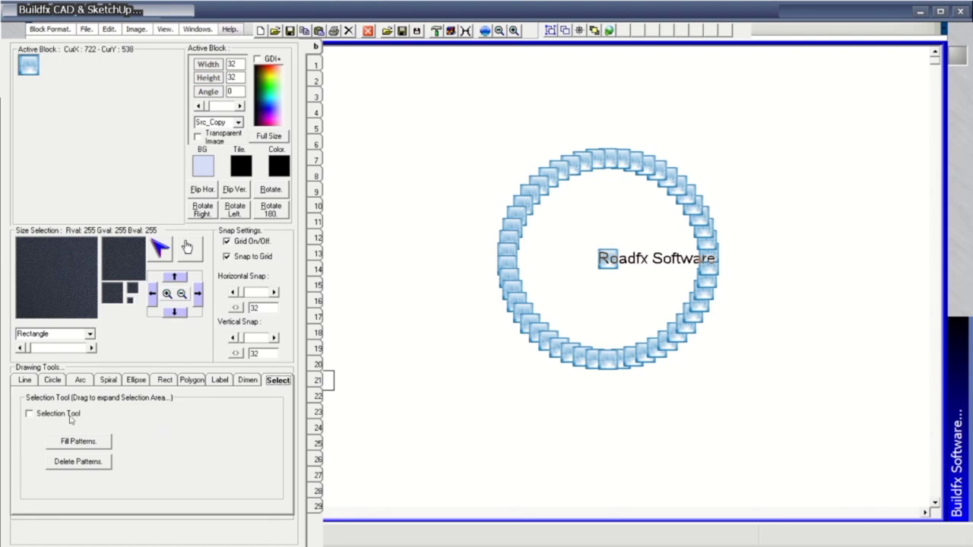
Select a large rectangle beside a placed block and fill it with a grid of blue blocks
click(29, 414)
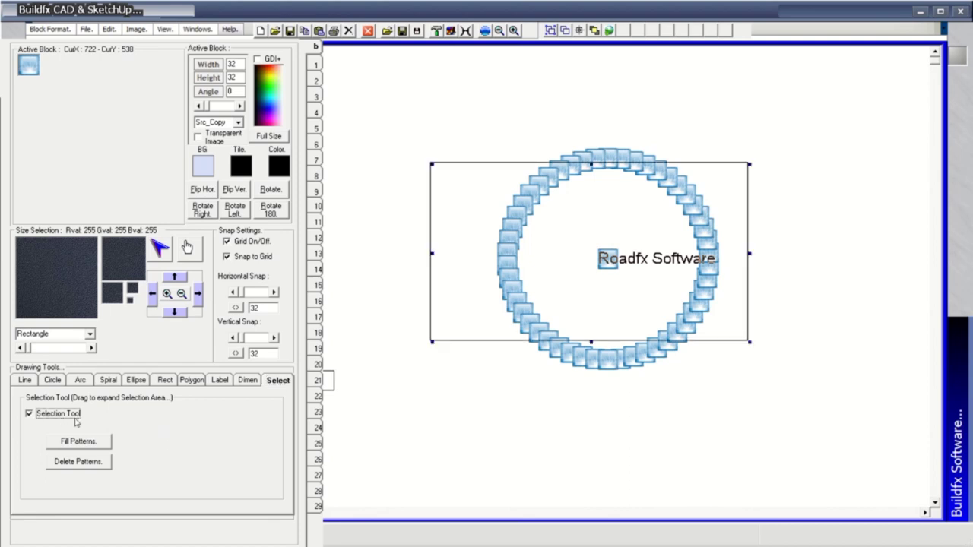
click(102, 446)
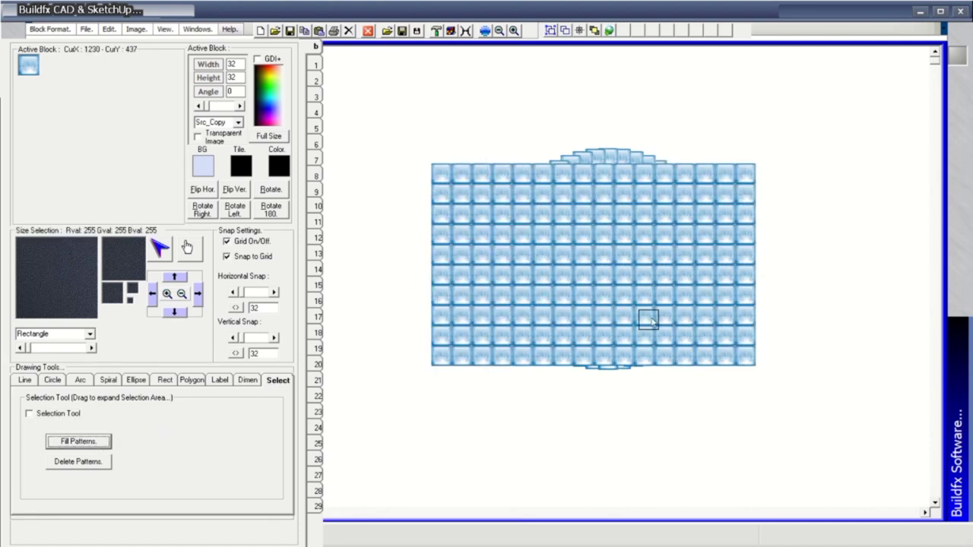
click(372, 114)
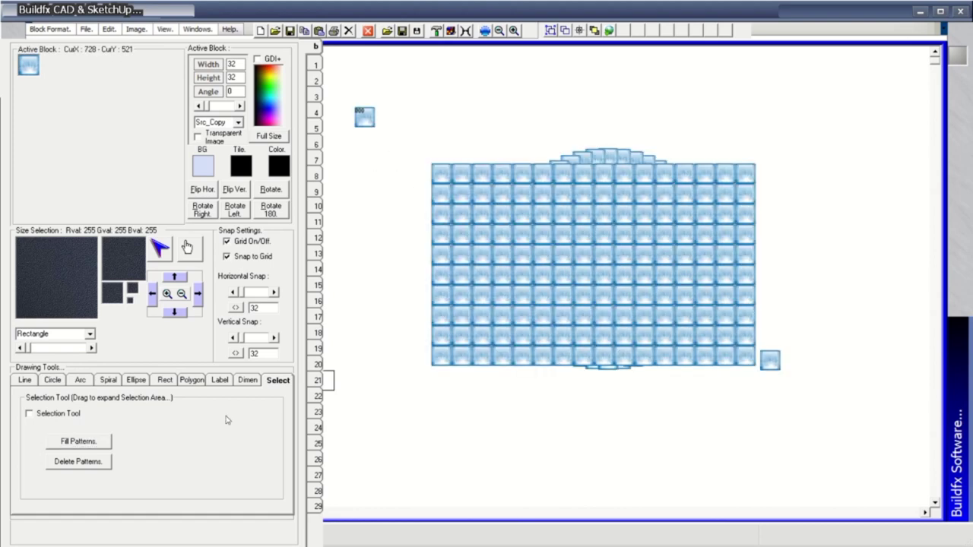
click(46, 414)
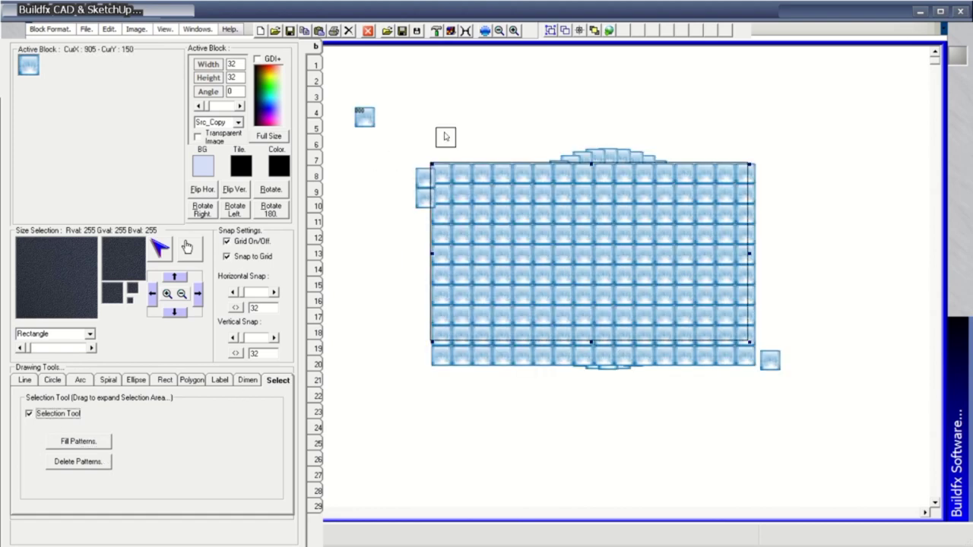
mouse_move(437, 113)
mouse_down()
mouse_move(687, 339)
mouse_move(786, 403)
mouse_up()
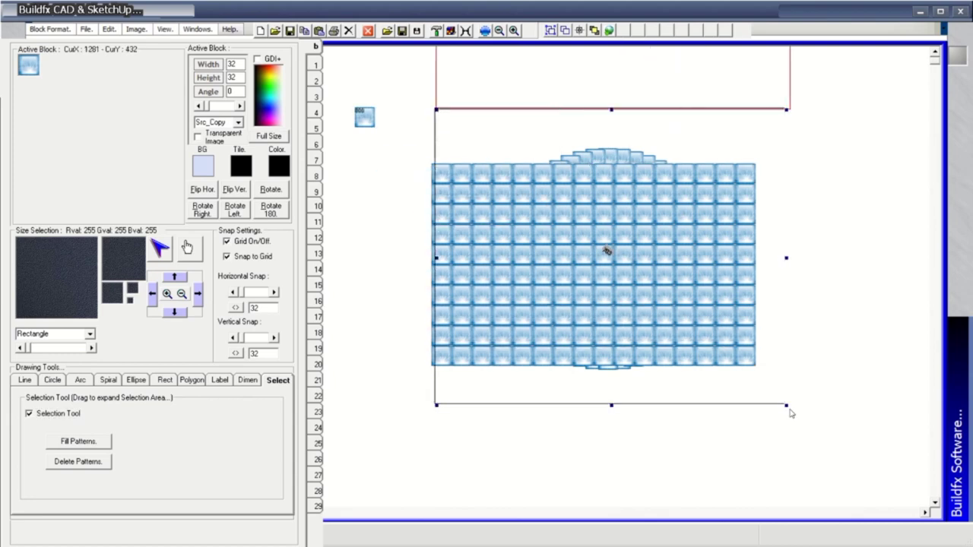
click(86, 442)
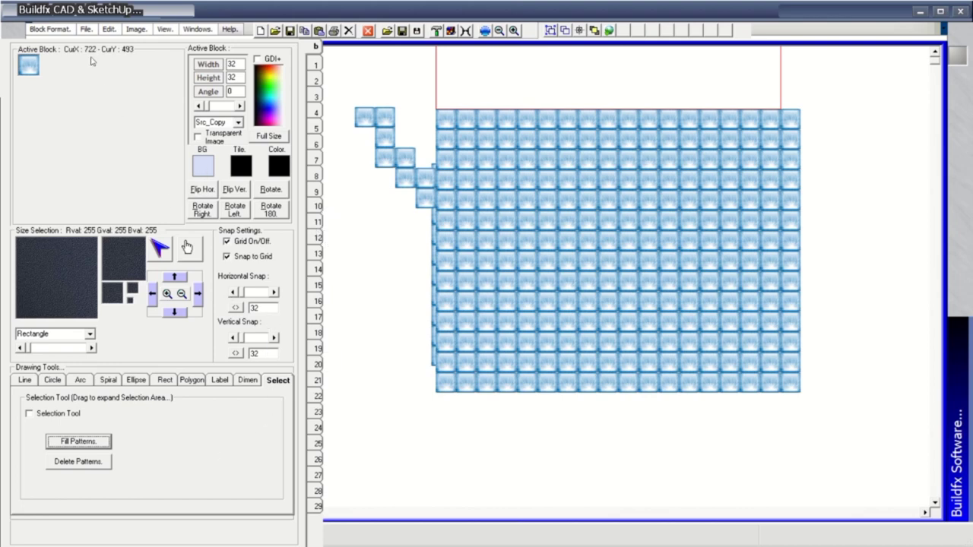
Hide the left tool panels so the canvas fills the whole window
click(435, 32)
click(435, 32)
click(436, 32)
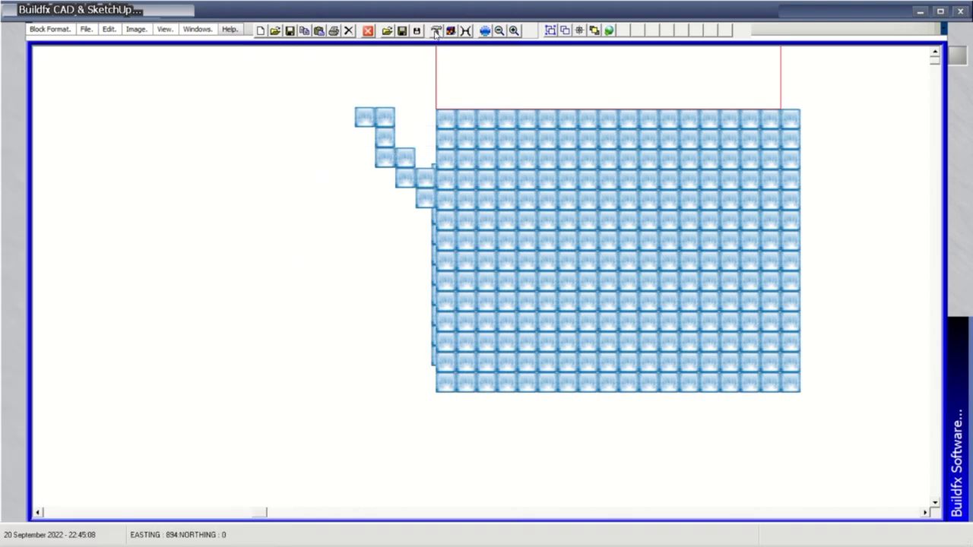
click(436, 32)
click(435, 32)
click(436, 32)
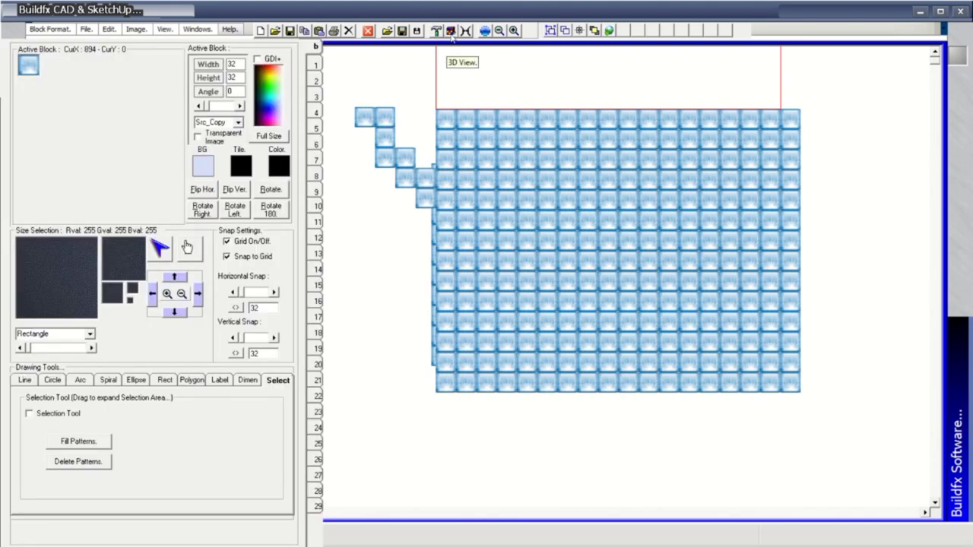
click(437, 33)
click(450, 31)
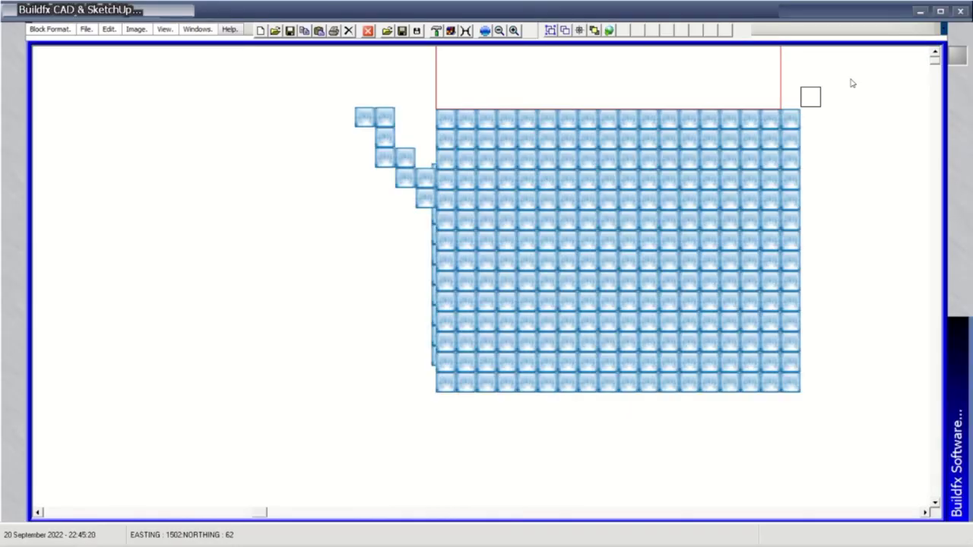
Open the 3D Draw view, turn and tilt the panels, and render them in perspective over green striped ground
click(450, 32)
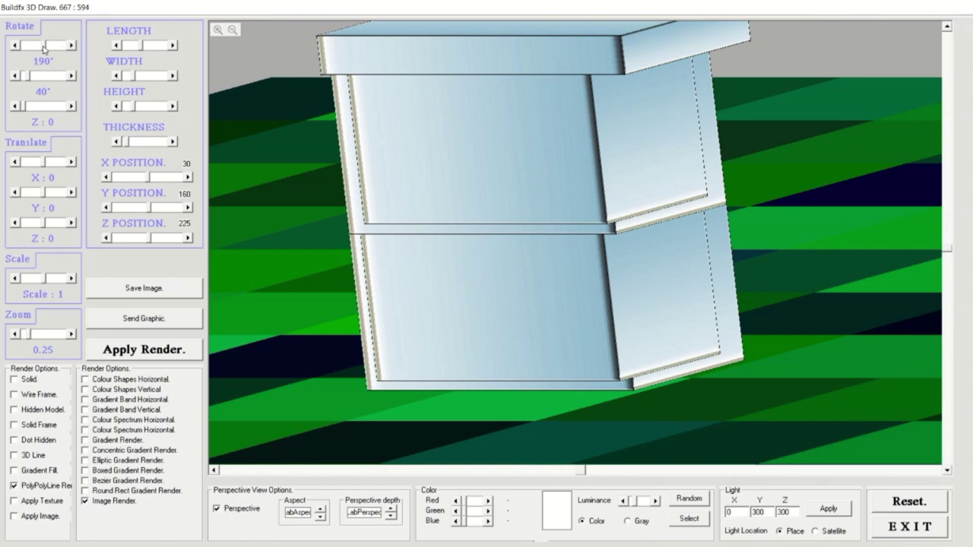
click(44, 47)
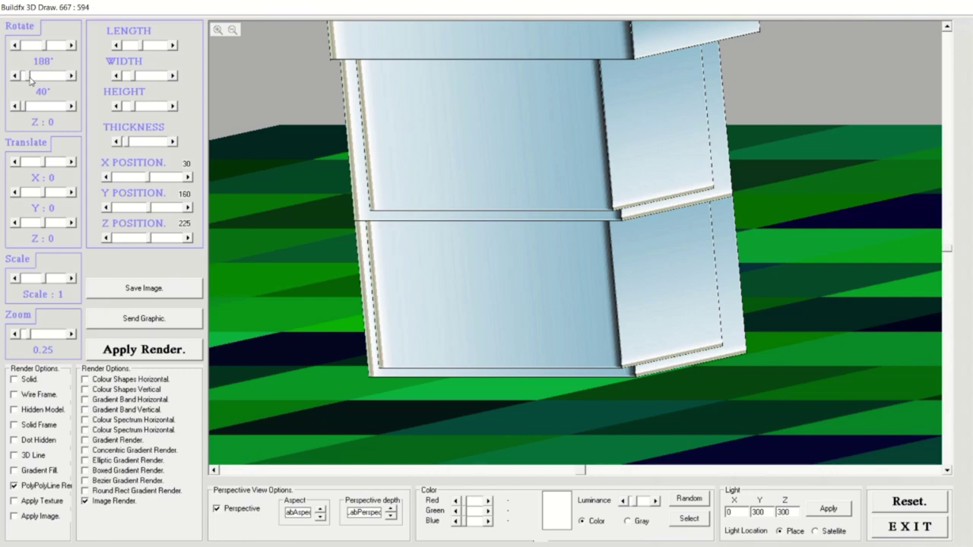
drag(30, 79, 33, 82)
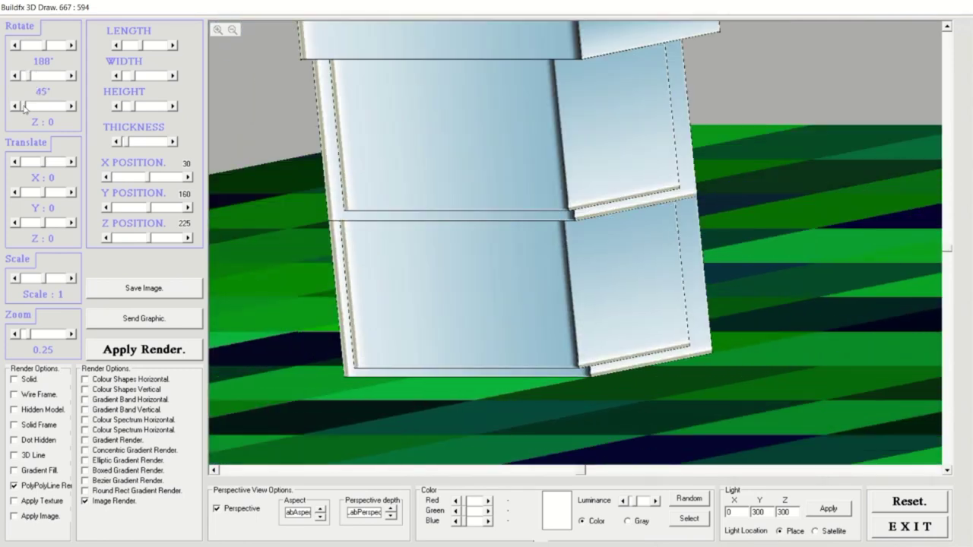
click(23, 108)
Close the 3D render, open the Perspective View, and turn its guide lines off
click(911, 529)
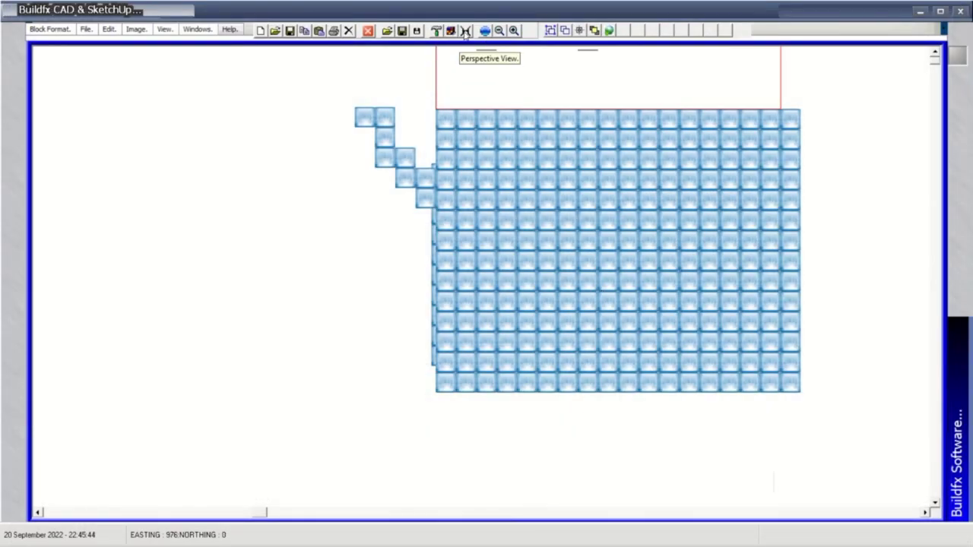
click(466, 31)
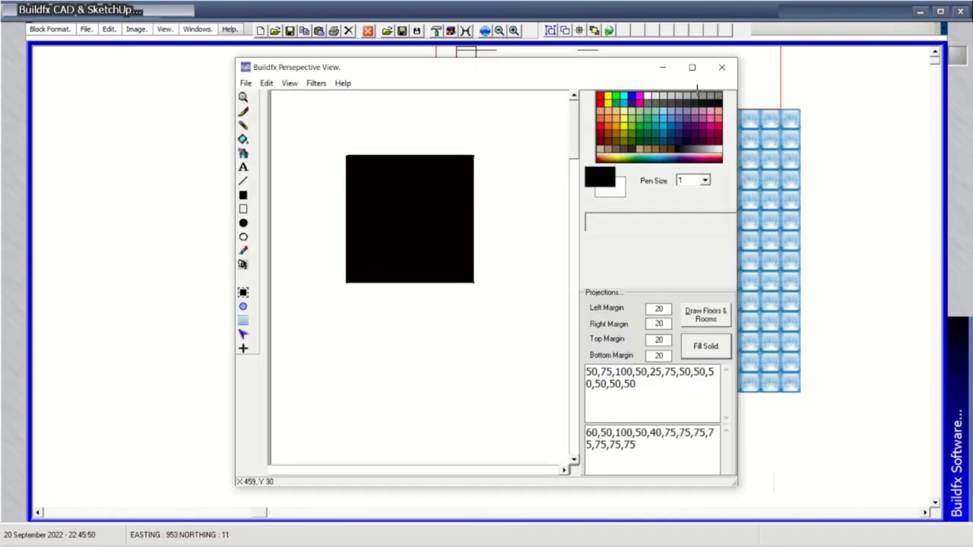
click(246, 83)
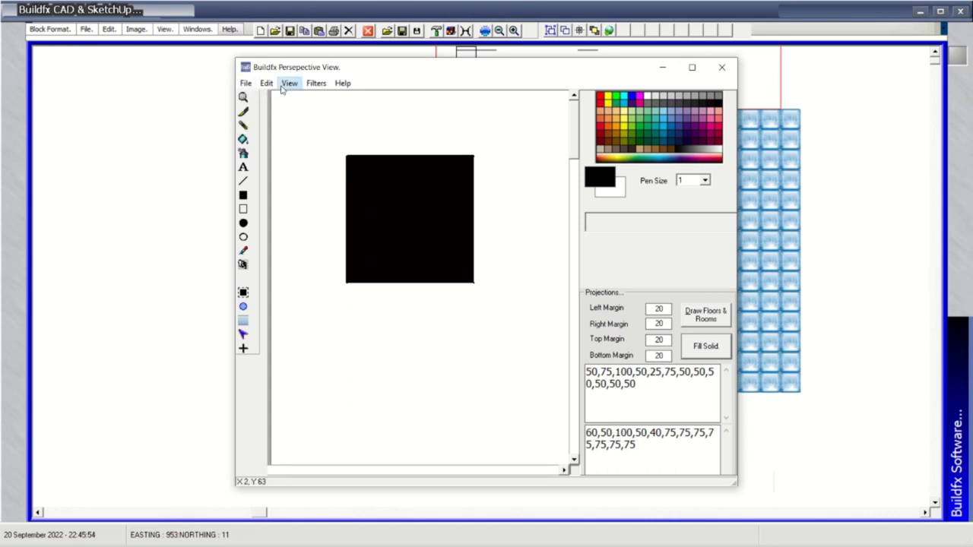
click(431, 76)
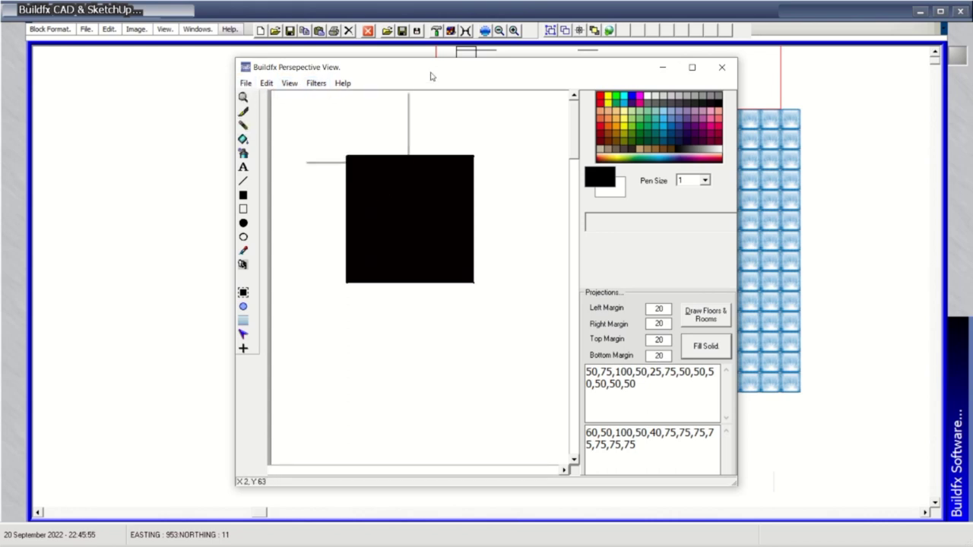
click(243, 305)
Skew the square into a blue, tan-edged perspective cube and bring up the controls help note
drag(434, 235, 539, 99)
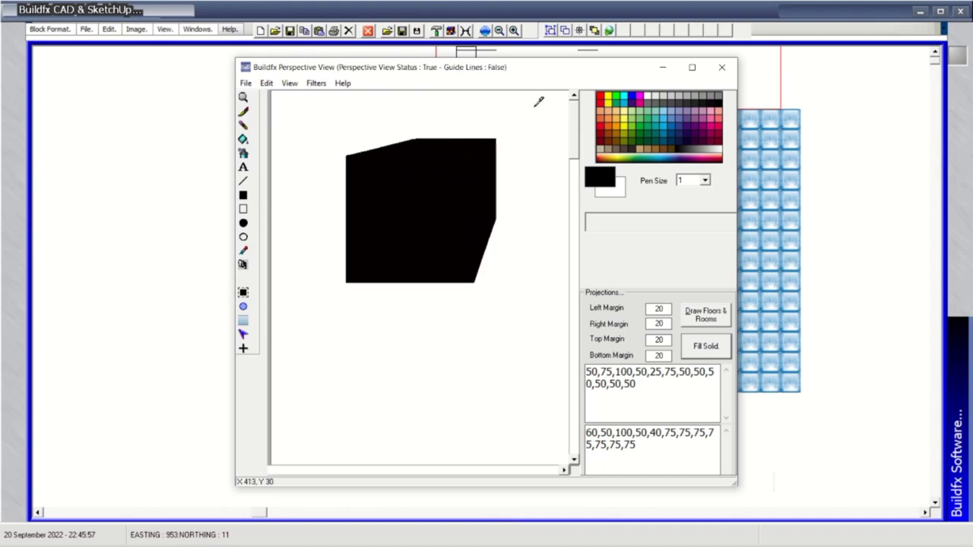
click(620, 114)
right_click(659, 114)
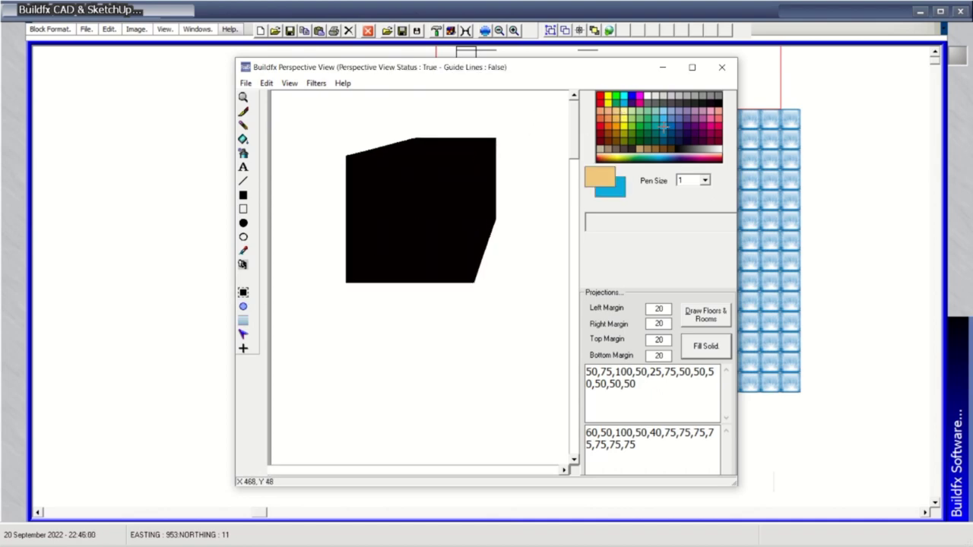
click(506, 157)
drag(538, 125, 396, 319)
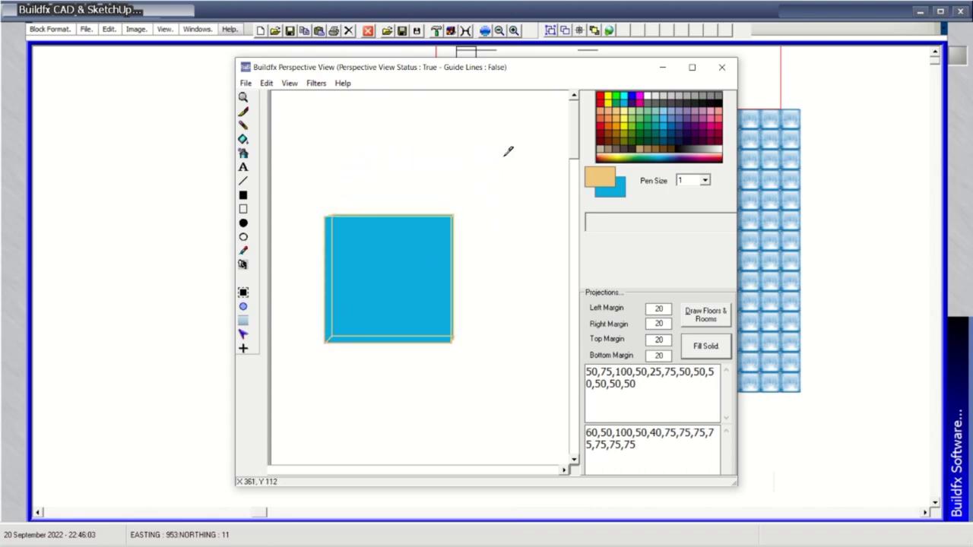
drag(396, 320, 549, 102)
click(343, 83)
Read the perspective-controls help note, move it aside, and dismiss it
click(358, 100)
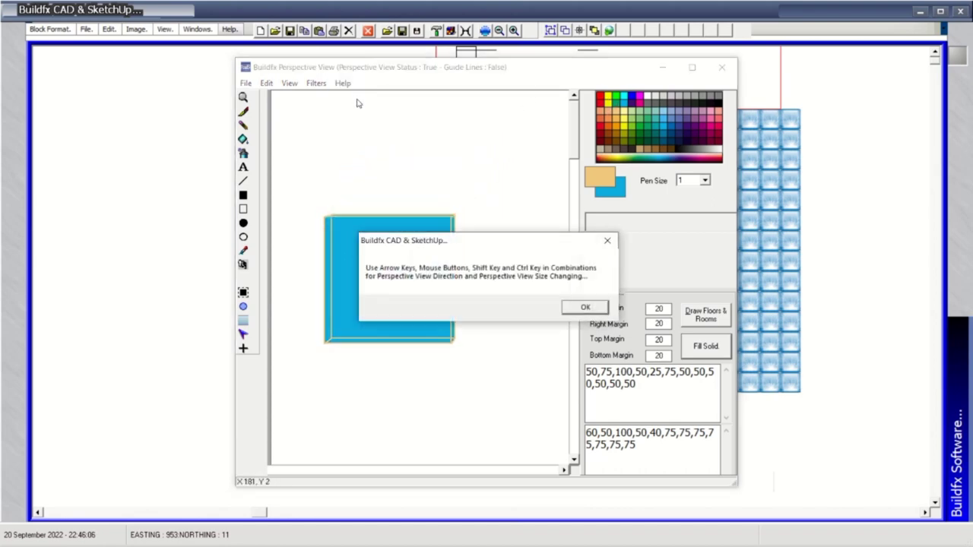
drag(459, 245, 426, 215)
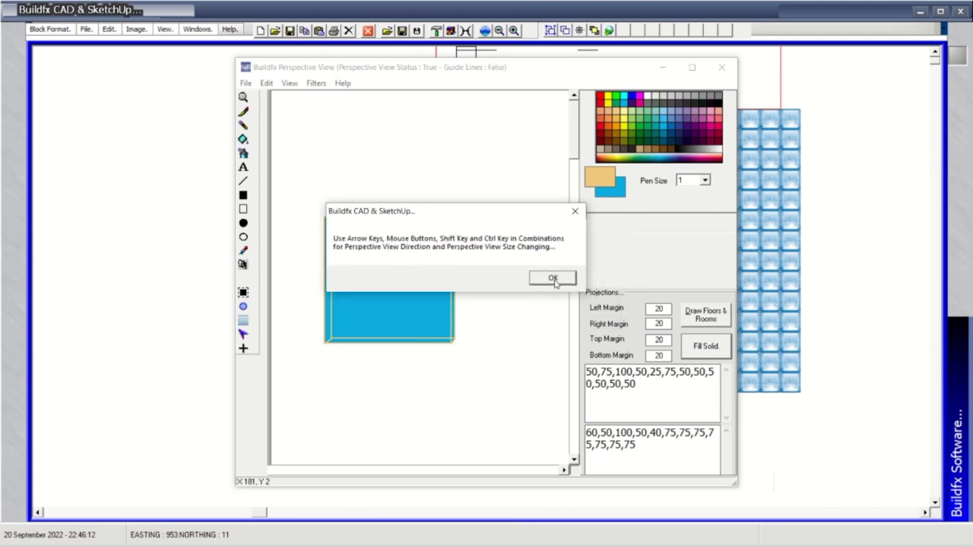
click(553, 278)
Reshape the cube into a wider box with floors, rooms and solid fill, and maximize the window
mouse_move(449, 245)
mouse_down()
mouse_move(494, 170)
mouse_move(483, 191)
mouse_up()
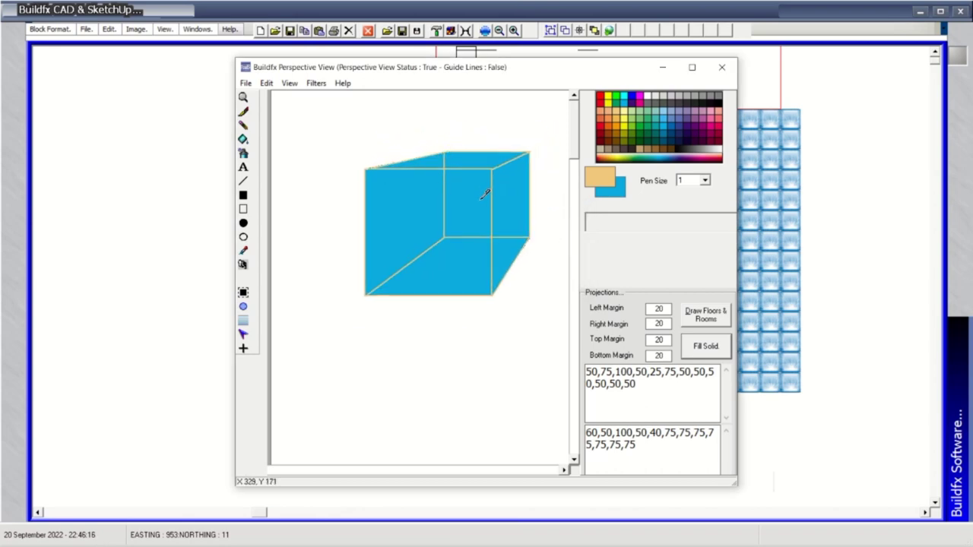
click(703, 317)
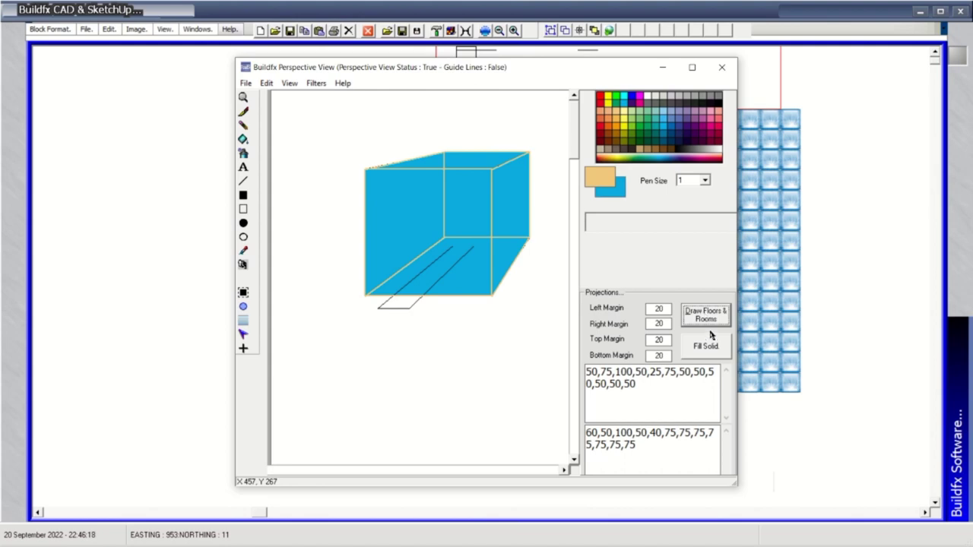
click(705, 347)
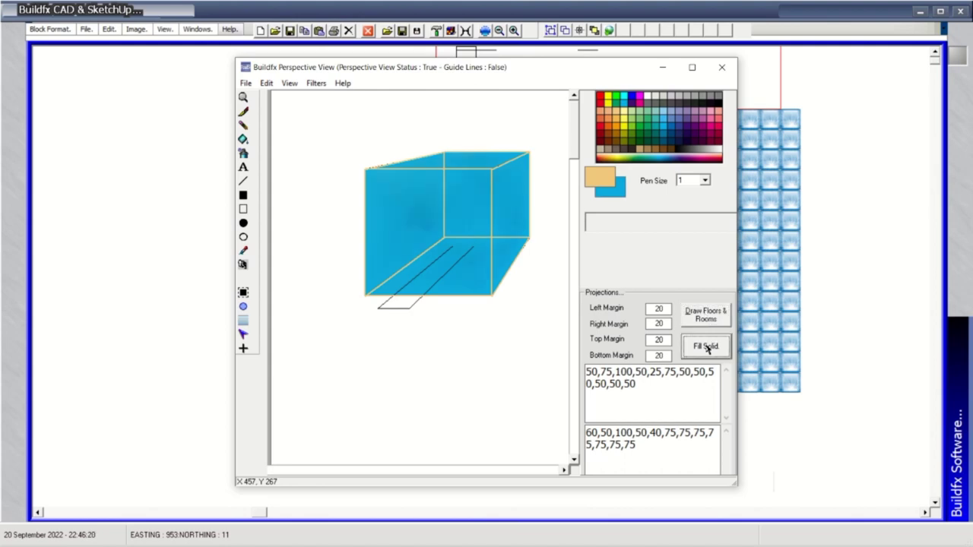
drag(428, 300, 412, 334)
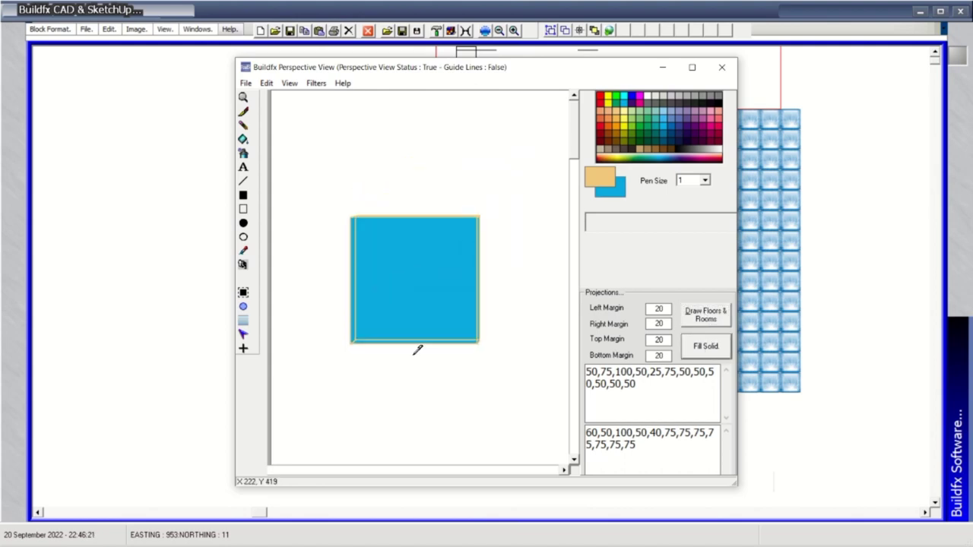
click(413, 334)
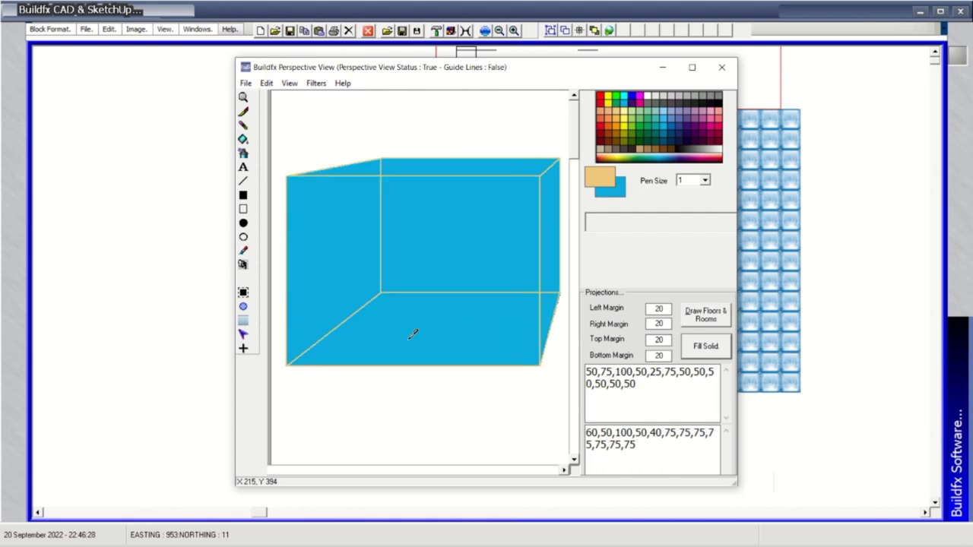
click(691, 67)
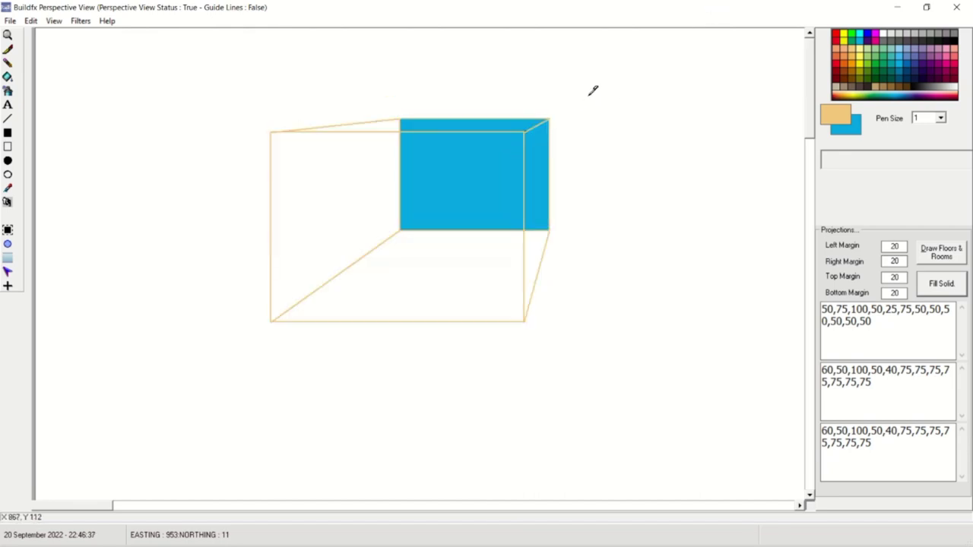
Try the hidden-line, dark-edge and wireframe redraw modes on the box, nudging it slightly right
click(30, 21)
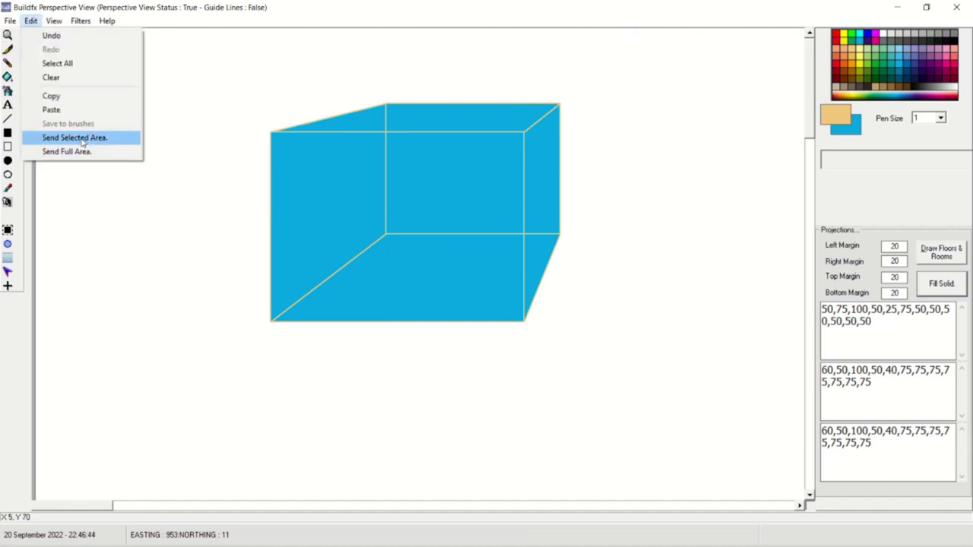
click(7, 245)
click(8, 245)
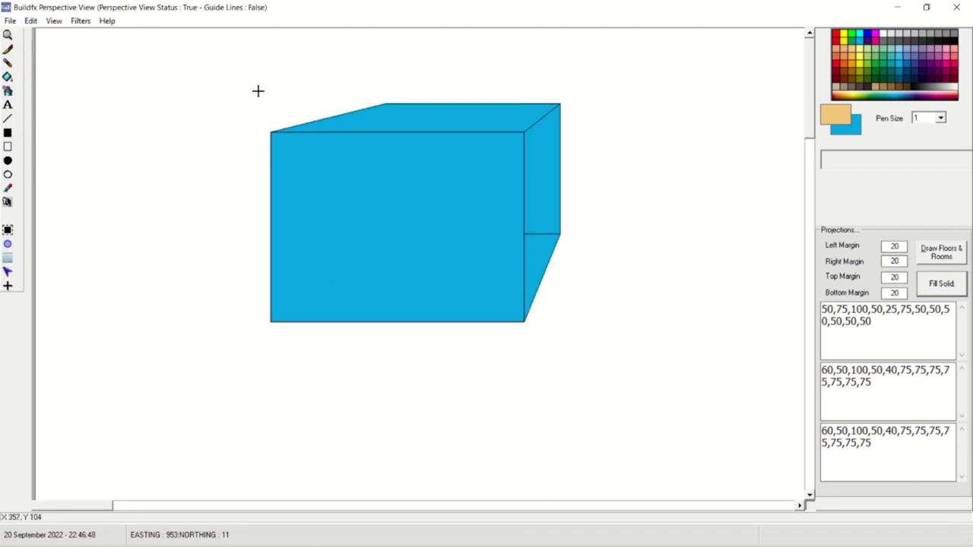
drag(434, 200, 49, 11)
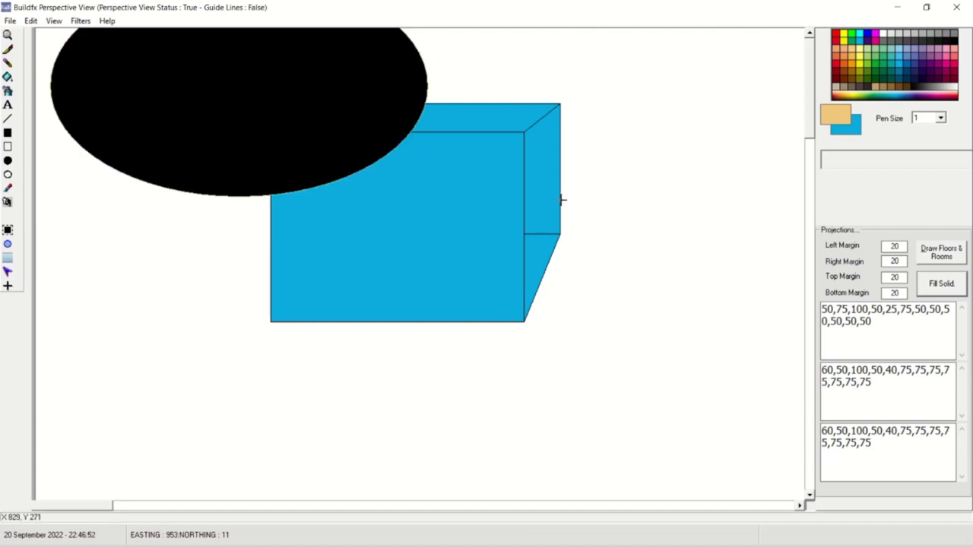
click(7, 231)
drag(524, 178, 545, 171)
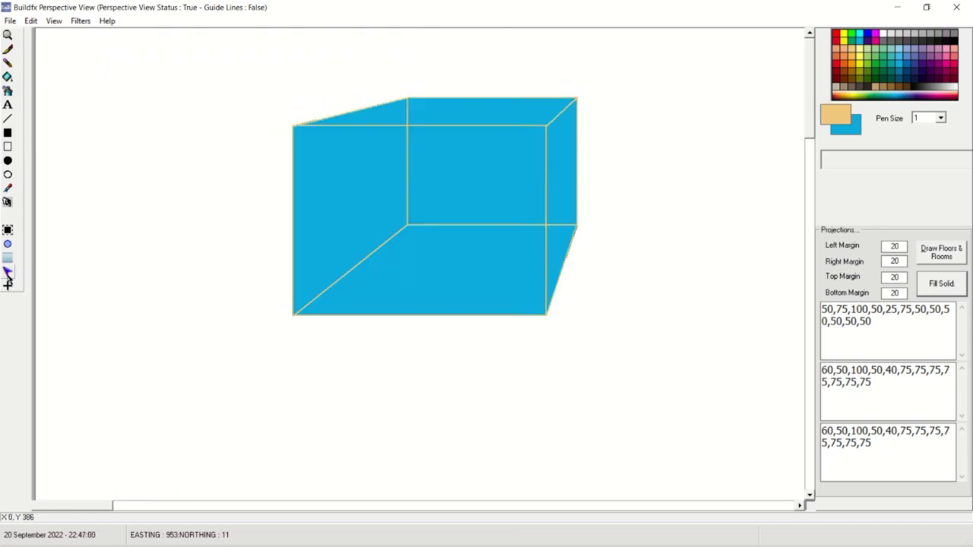
click(8, 286)
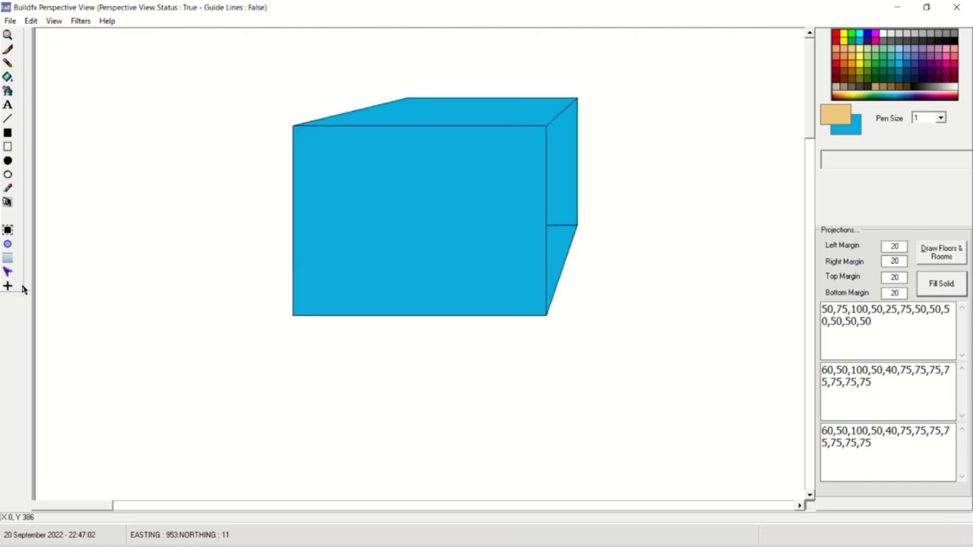
mouse_move(240, 93)
mouse_down()
mouse_move(448, 213)
mouse_move(379, 172)
mouse_up()
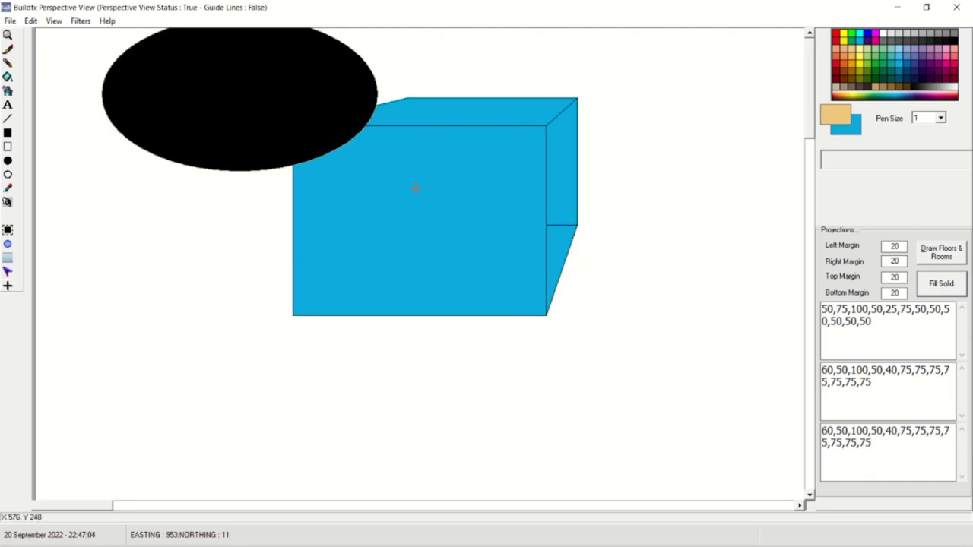
click(8, 230)
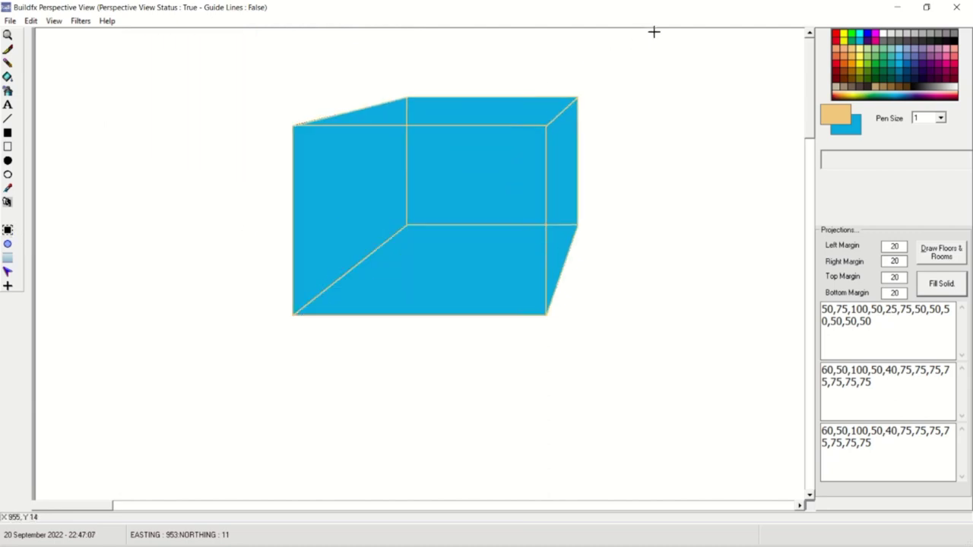
Shift the back face up-right, redraw the box solid, send it to the main drawing, and minimize
click(653, 32)
click(7, 271)
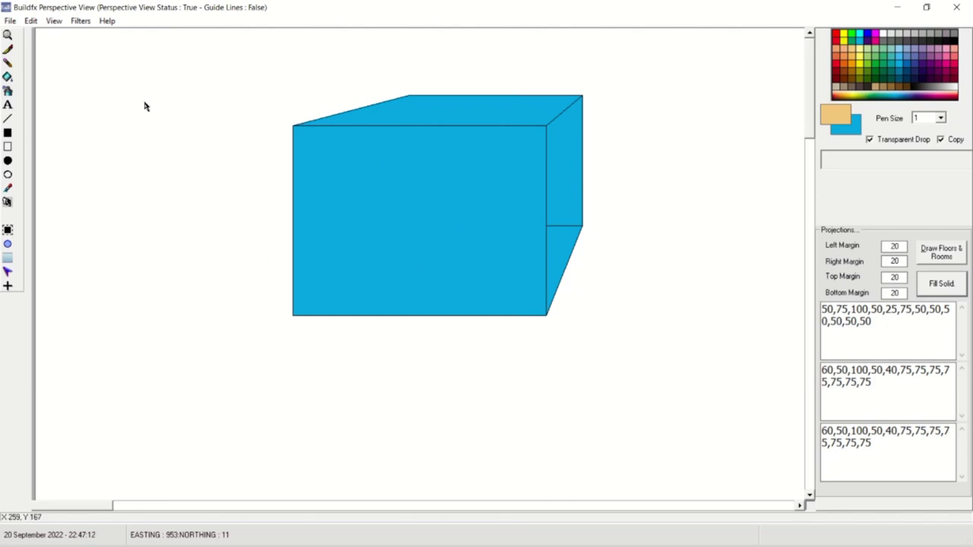
click(32, 21)
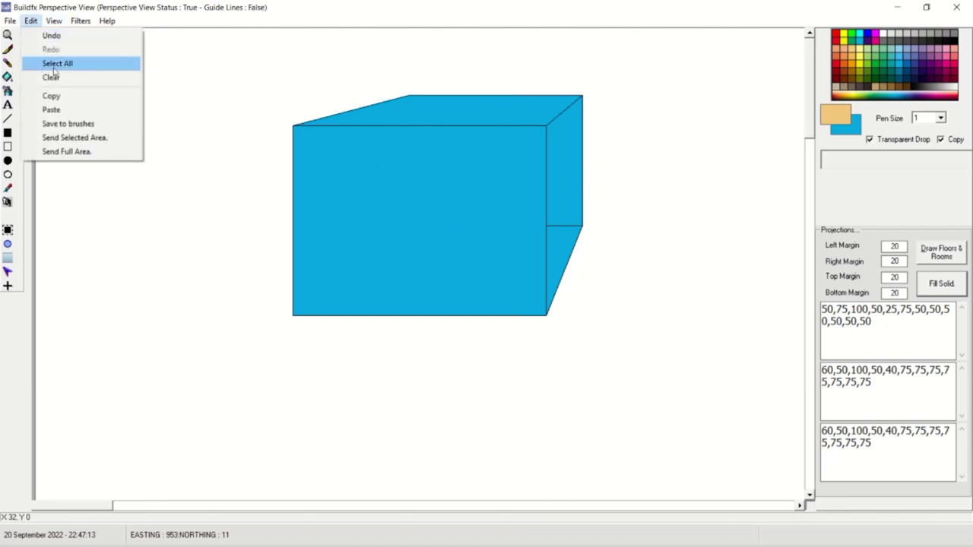
click(72, 137)
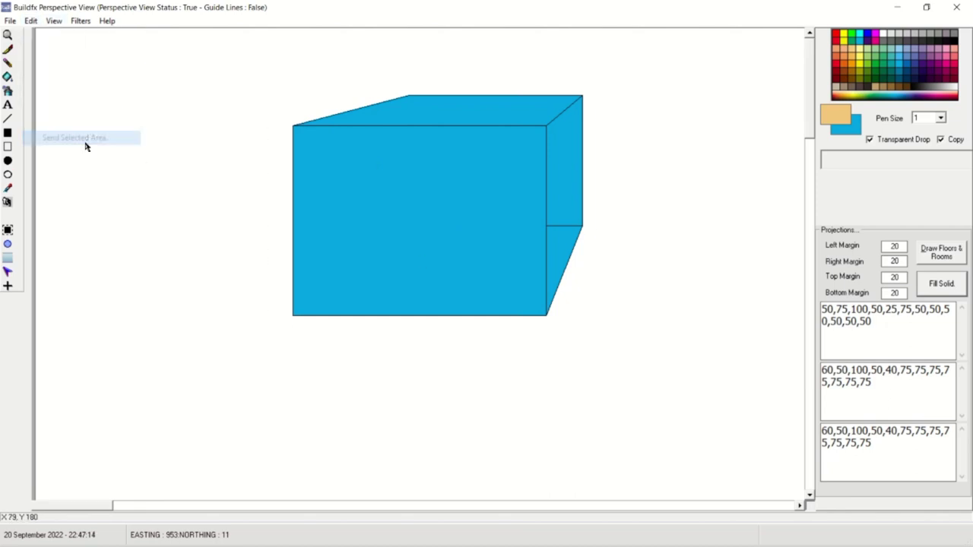
click(896, 10)
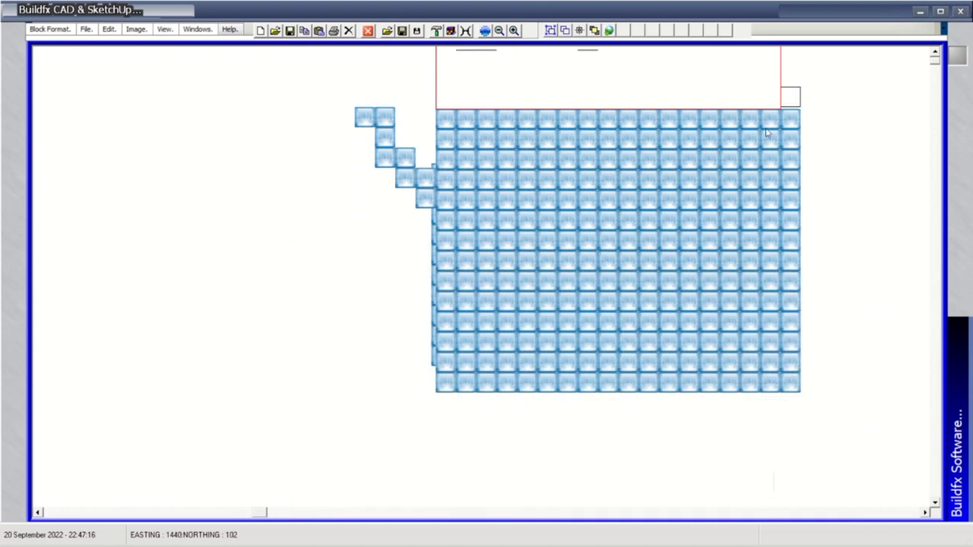
Stamp the blue box at the right and top-left of the block grid, then return to Perspective View
click(449, 31)
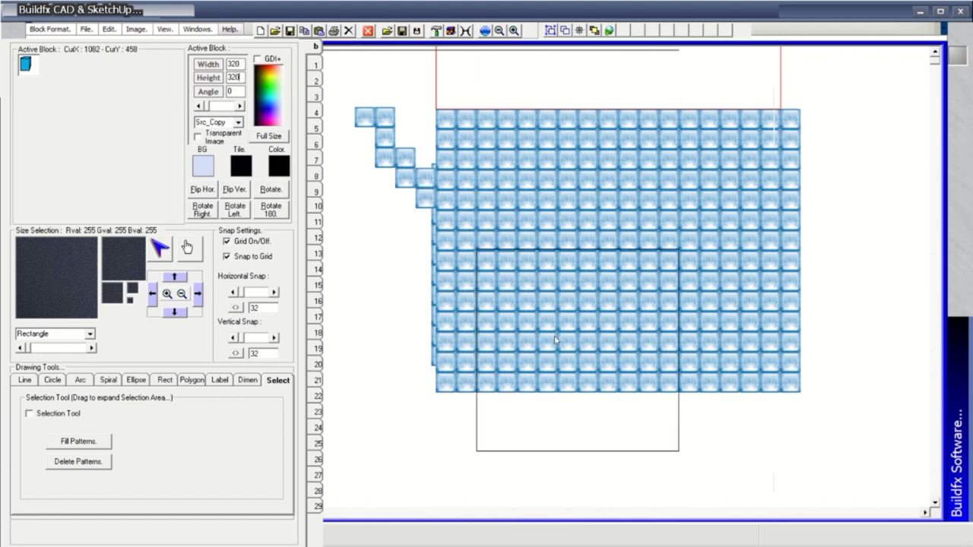
click(758, 341)
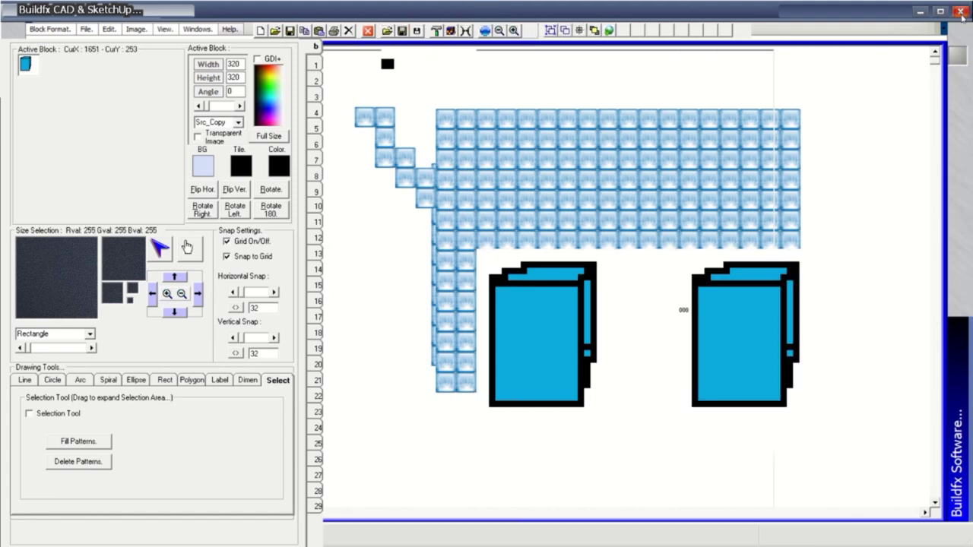
click(358, 129)
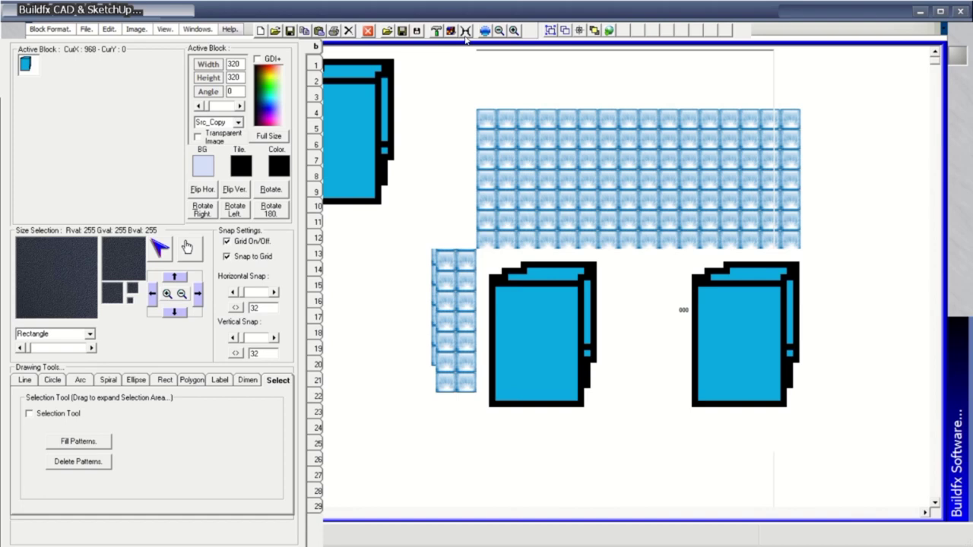
key(alt+Tab)
key(alt+Tab)
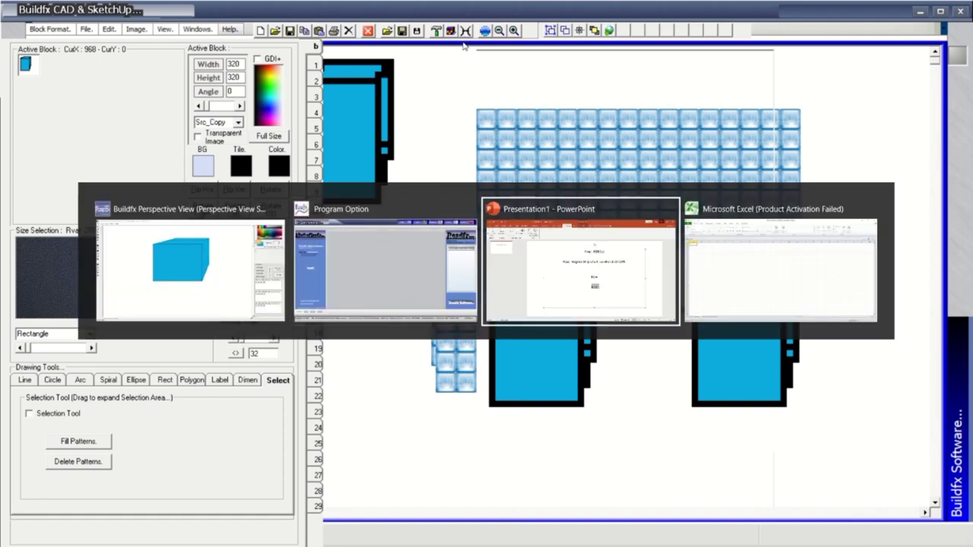
key(alt+Tab)
key(alt+Tab)
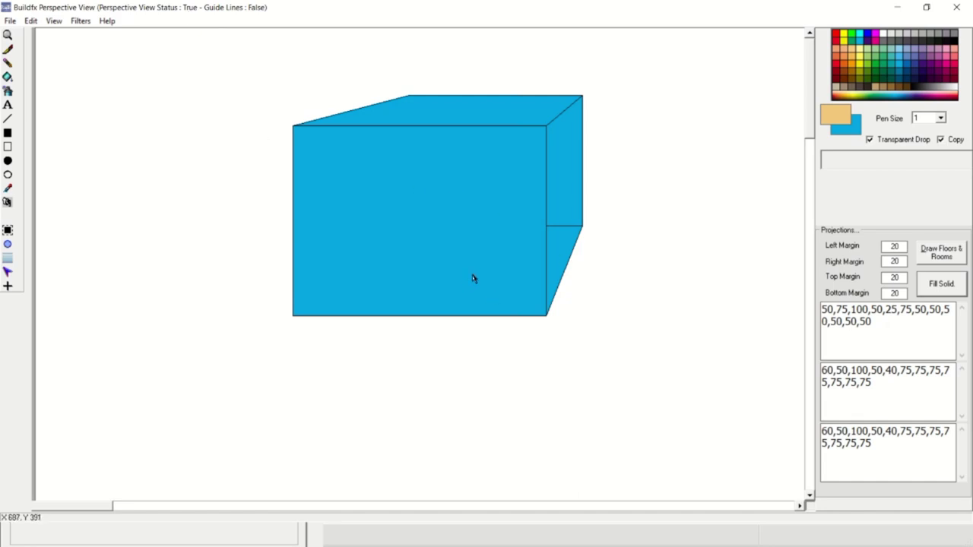
Redraw the box with dark edges, send it over via Send Selected Area, and minimize Perspective View
click(9, 232)
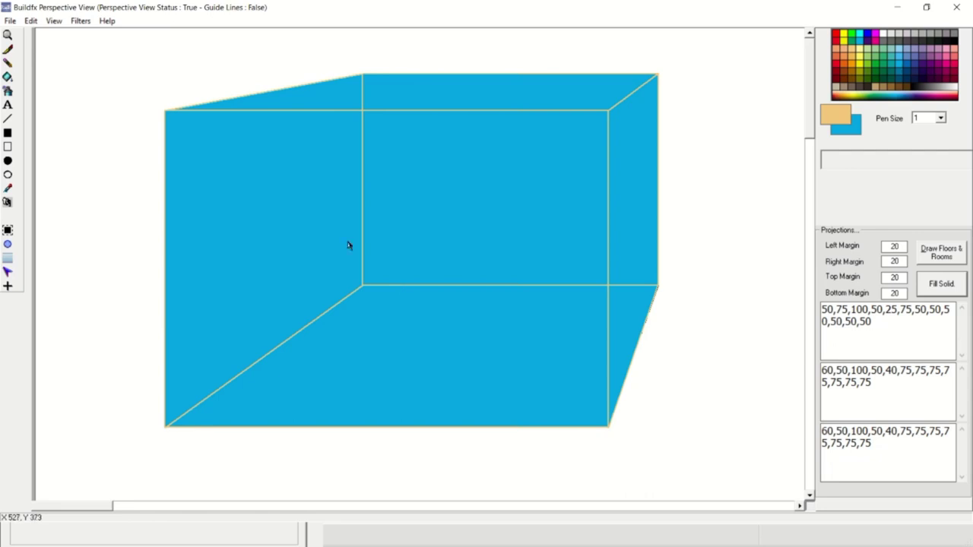
click(30, 21)
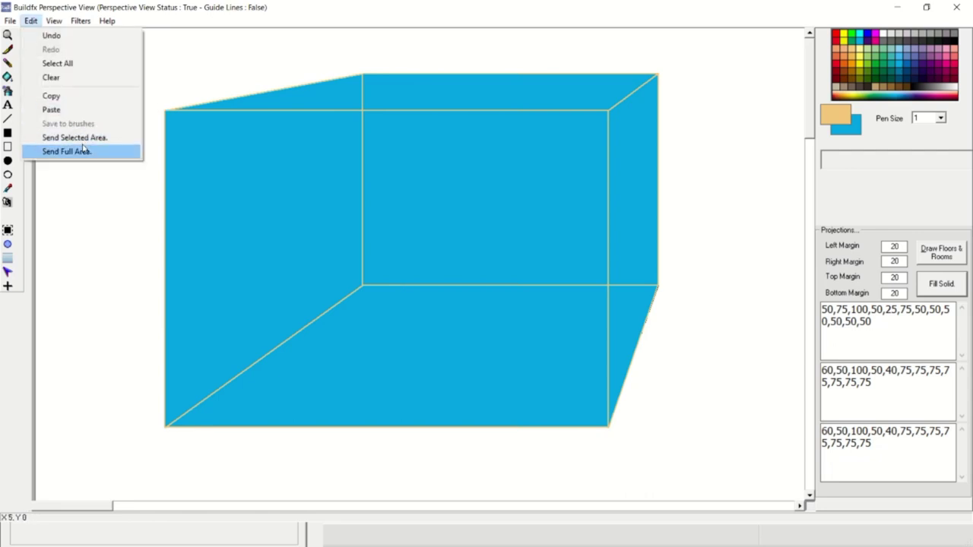
click(9, 274)
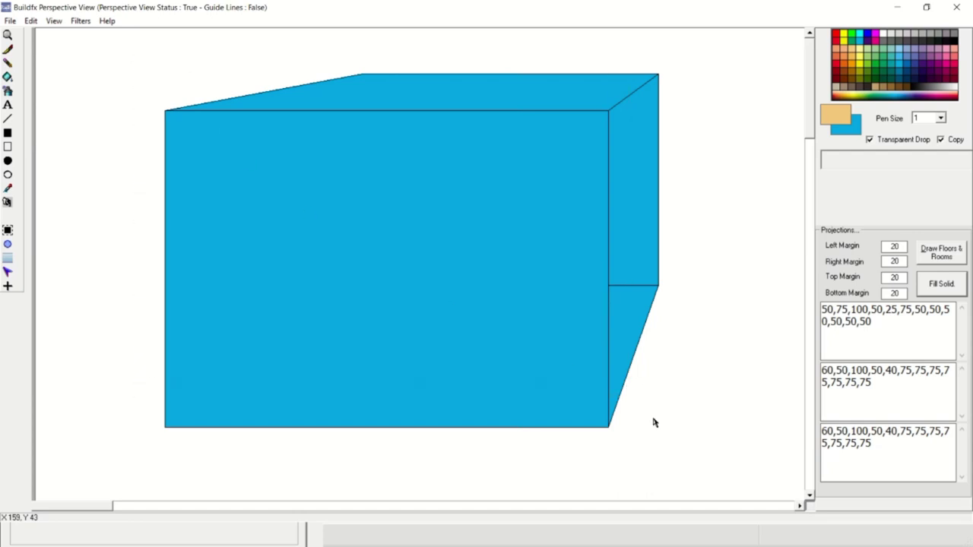
click(34, 23)
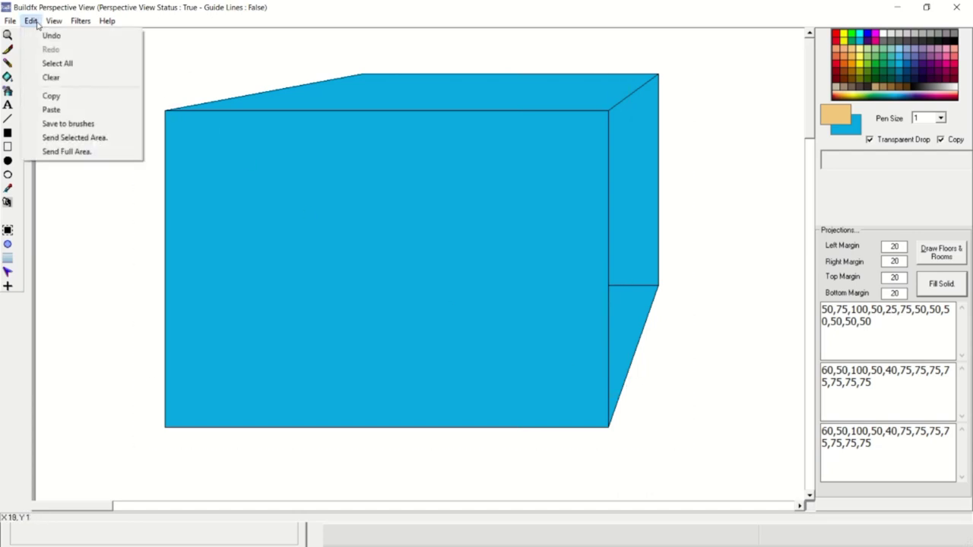
click(75, 137)
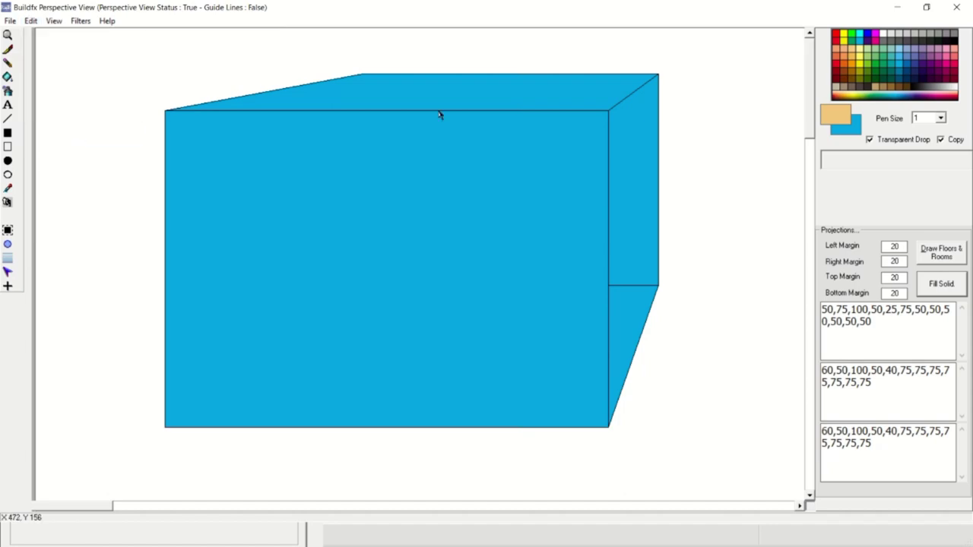
click(896, 11)
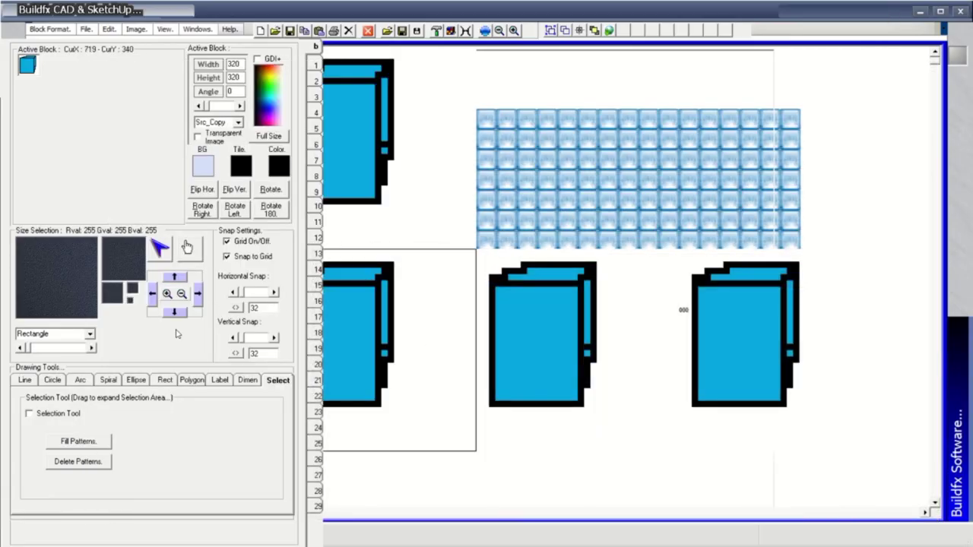
Page through the texture sets, make the 256×256 light blue gradient block active, and return to Perspective View
click(72, 297)
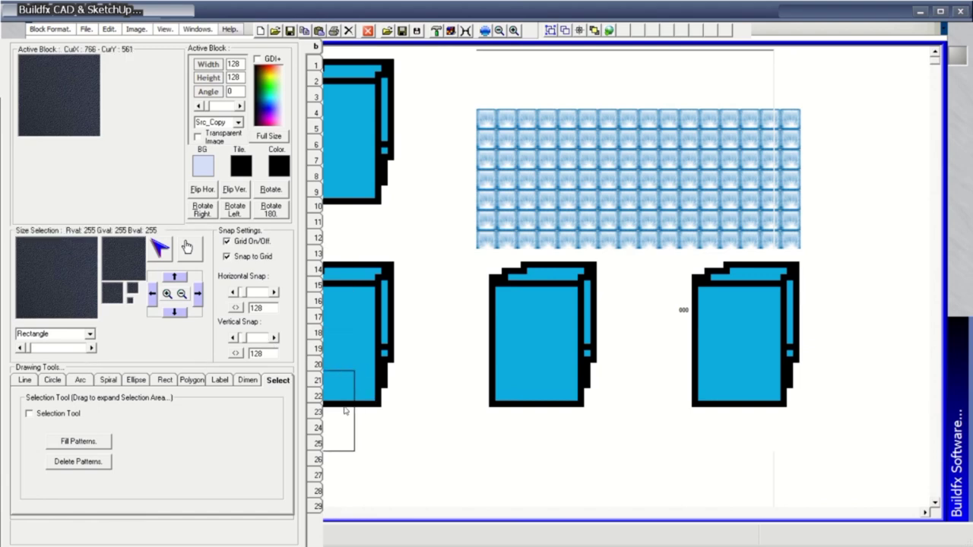
click(318, 425)
click(317, 430)
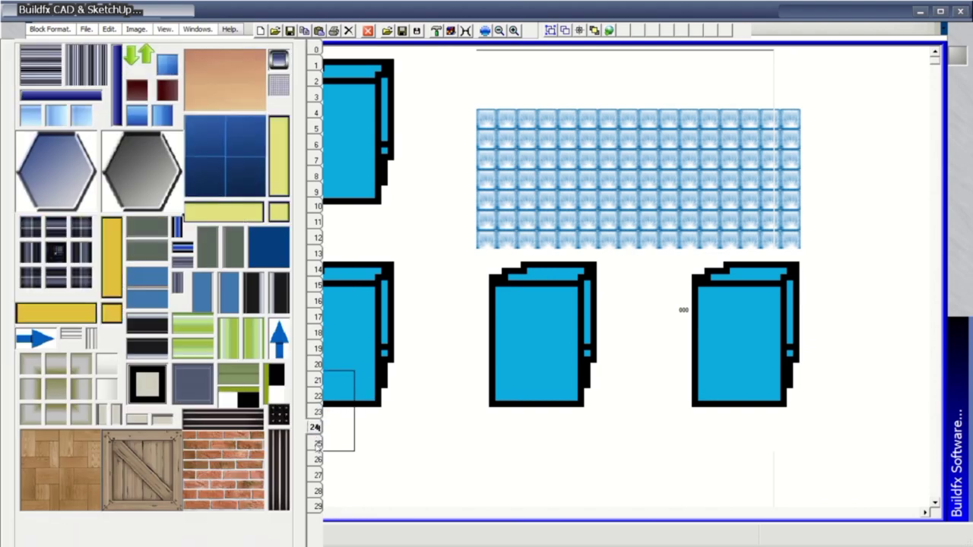
click(317, 444)
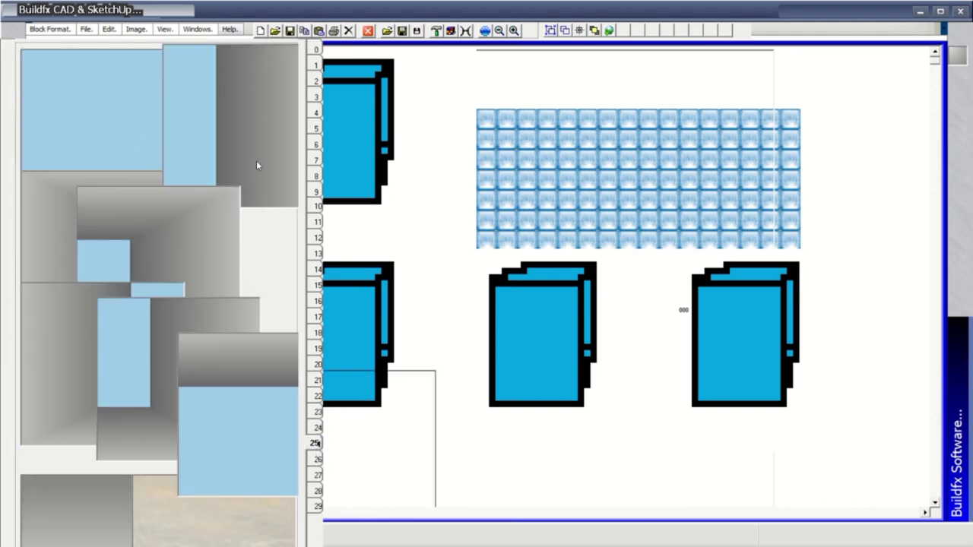
click(318, 49)
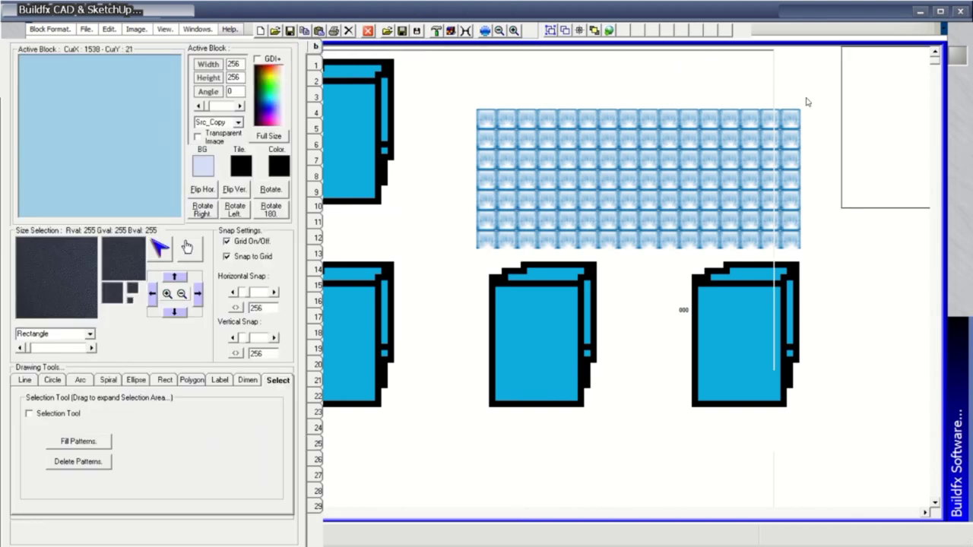
key(alt+Tab)
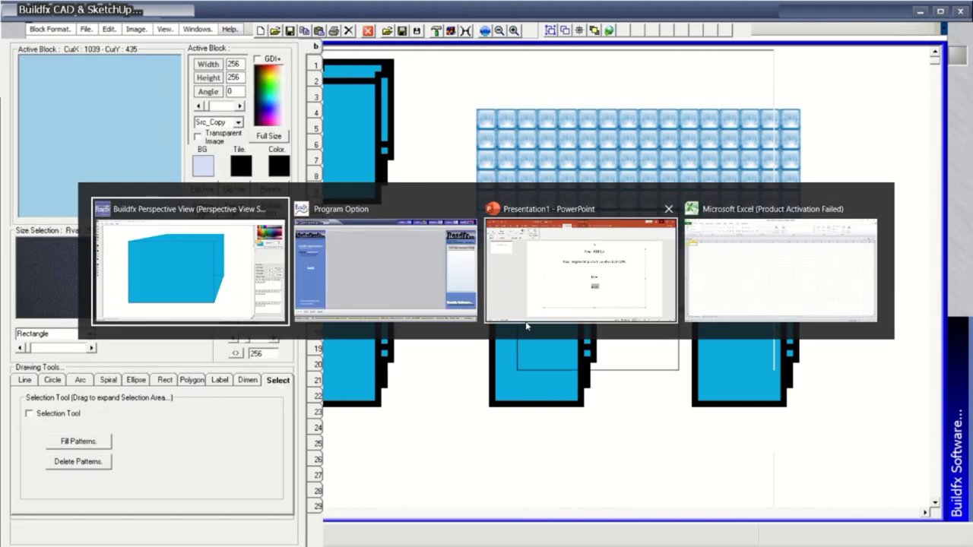
key(alt+Tab)
key(alt+Tab)
key(alt+Tab)
key(alt+Tab)
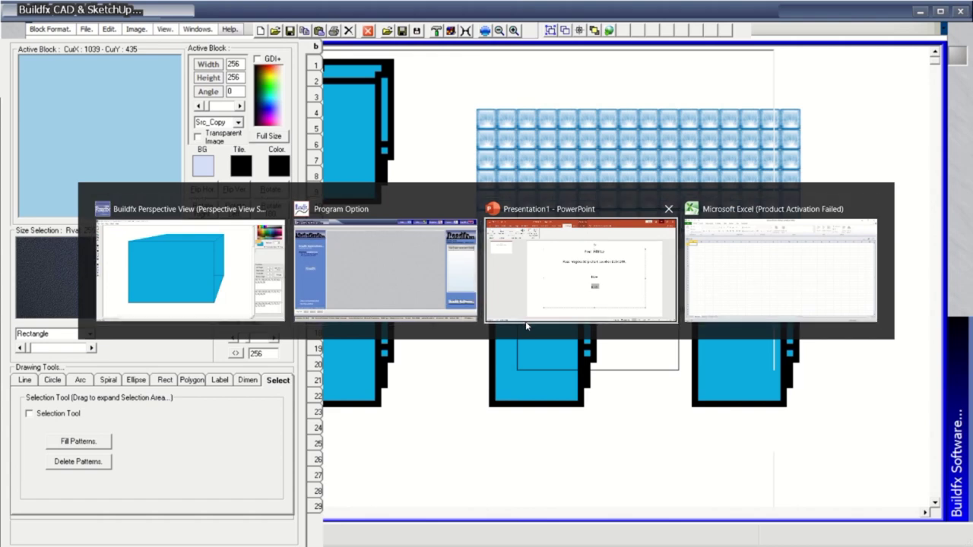
Send the cube over as a block, stamp it into six grid cells across two rows, then return to Perspective View
click(31, 20)
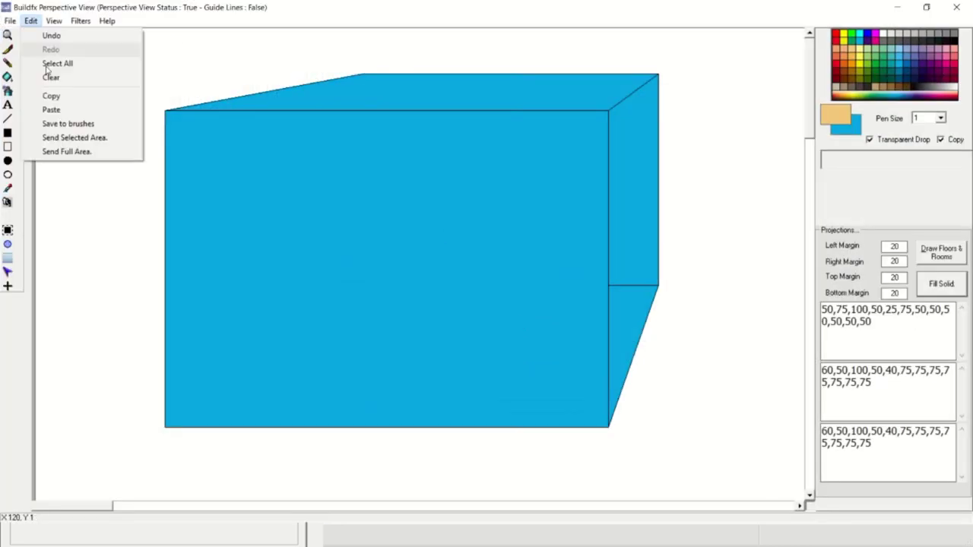
click(79, 141)
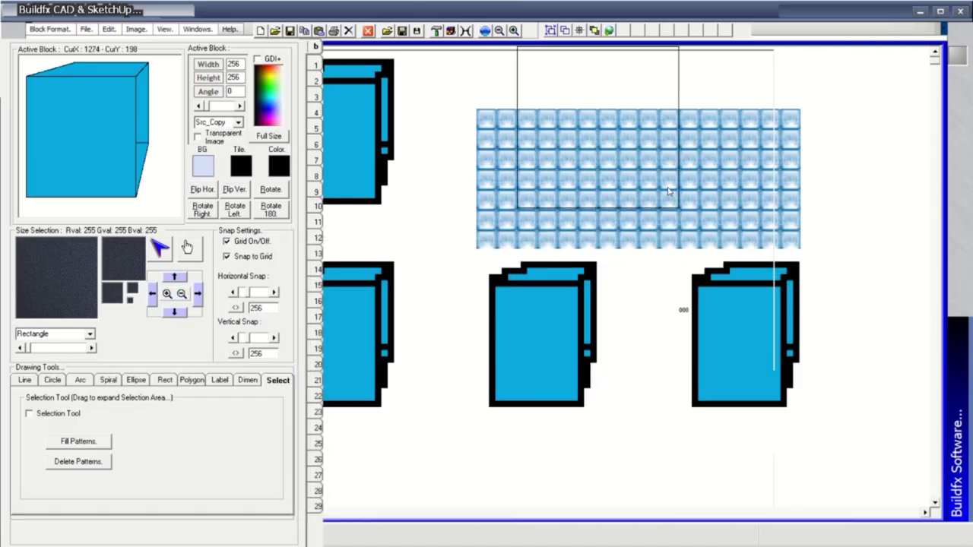
click(653, 257)
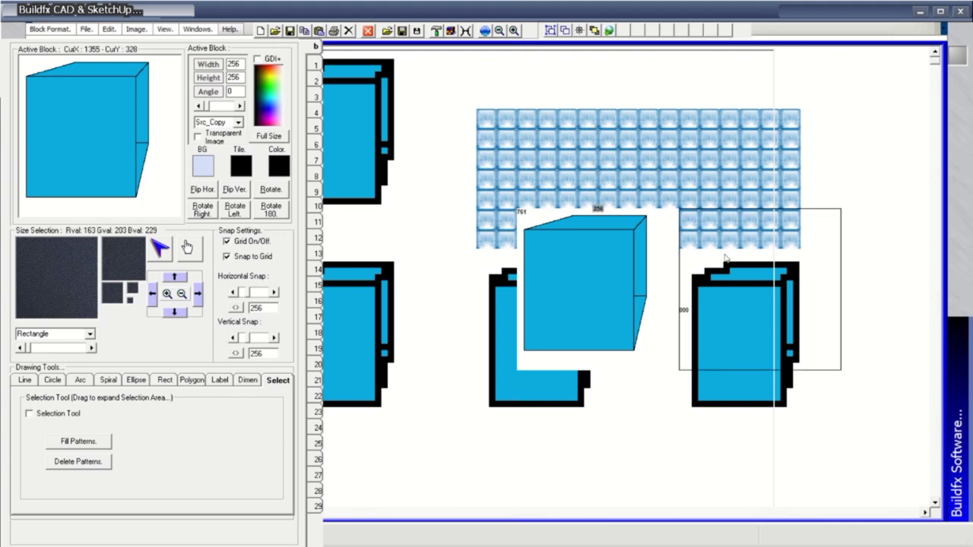
click(772, 261)
click(753, 190)
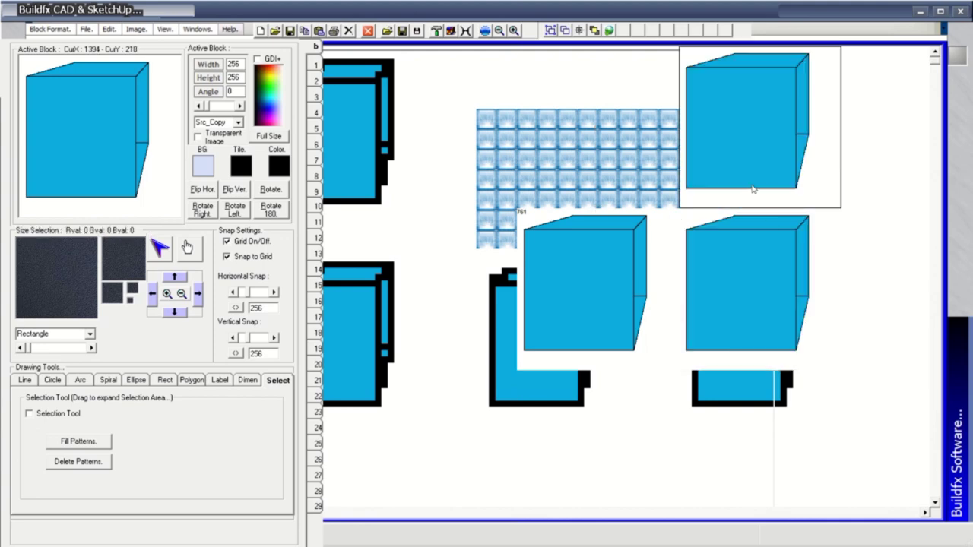
click(617, 174)
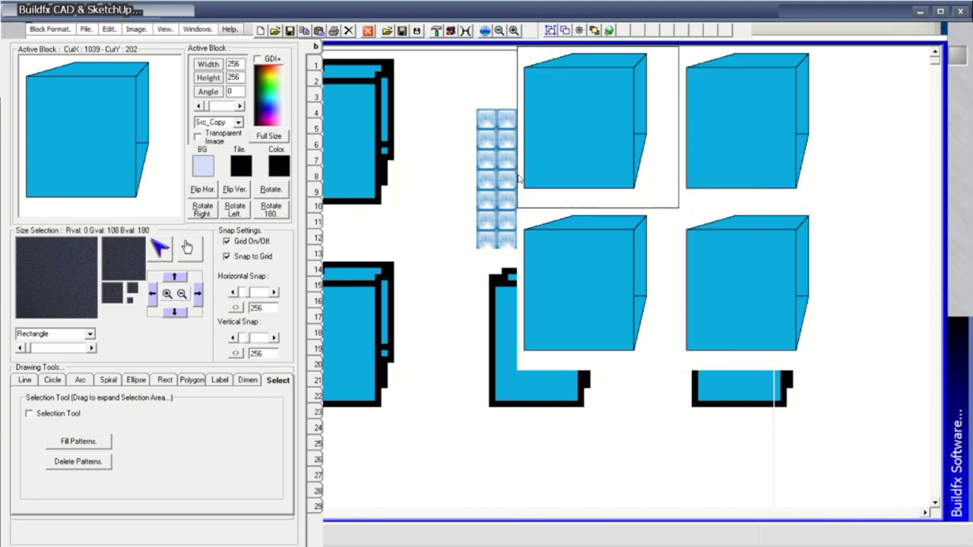
click(450, 178)
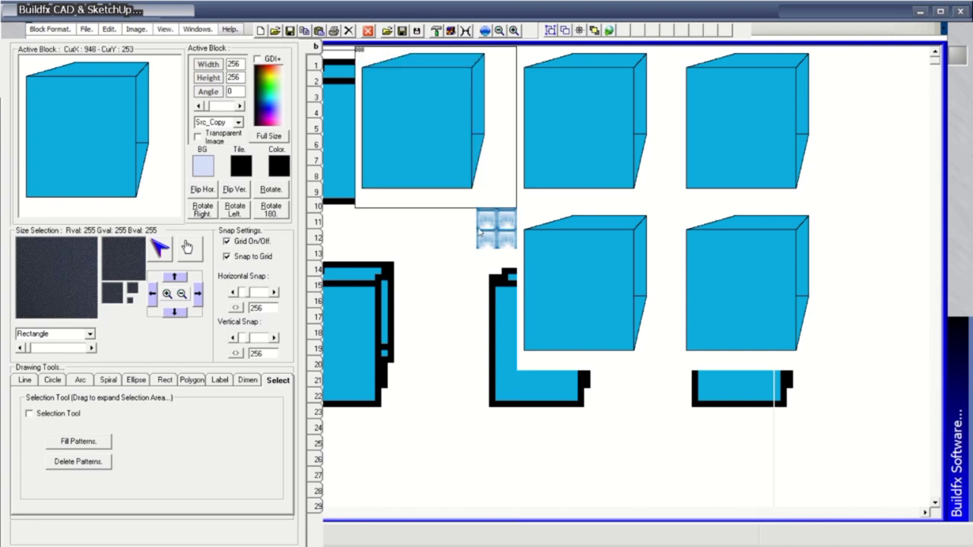
click(471, 305)
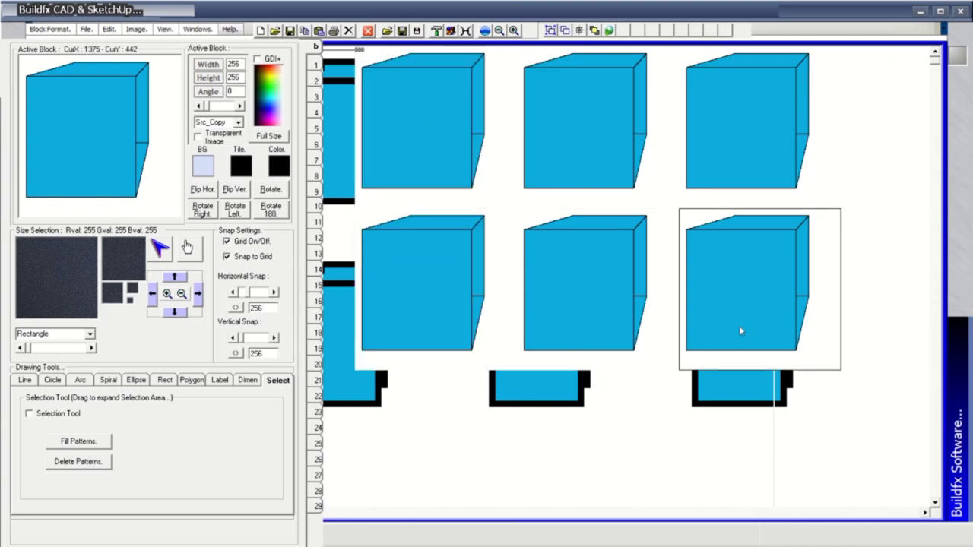
key(alt+Tab)
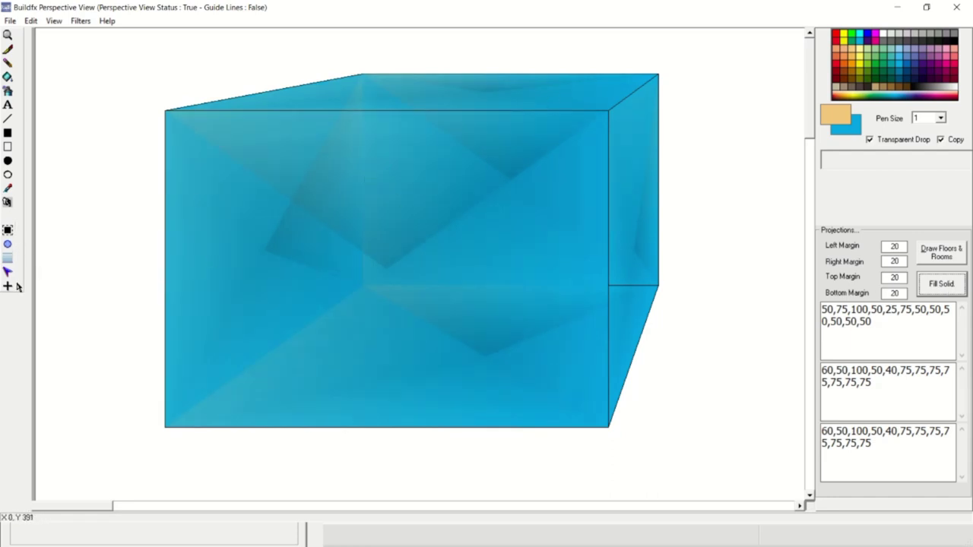
Redraw the textured box, send it to the canvas as a block, and switch back to Perspective View
click(8, 286)
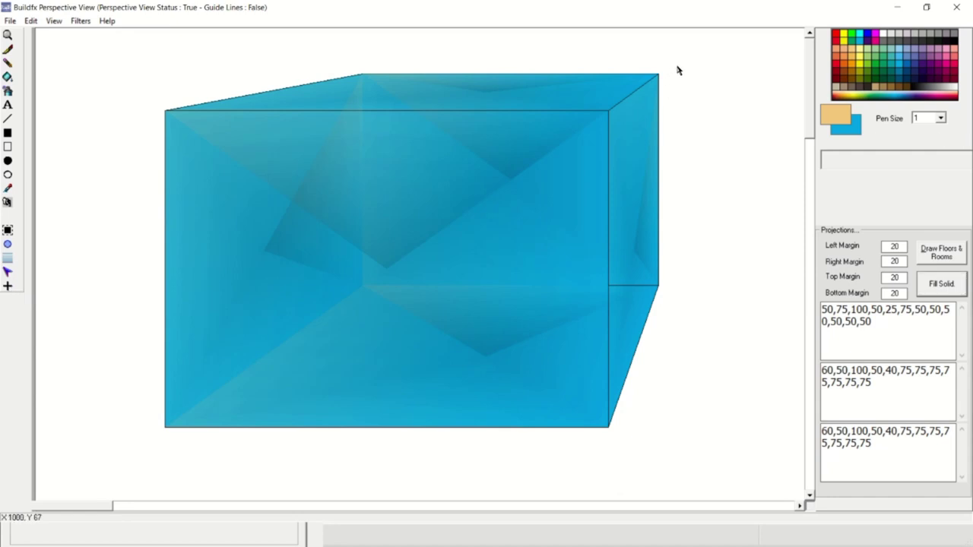
click(11, 231)
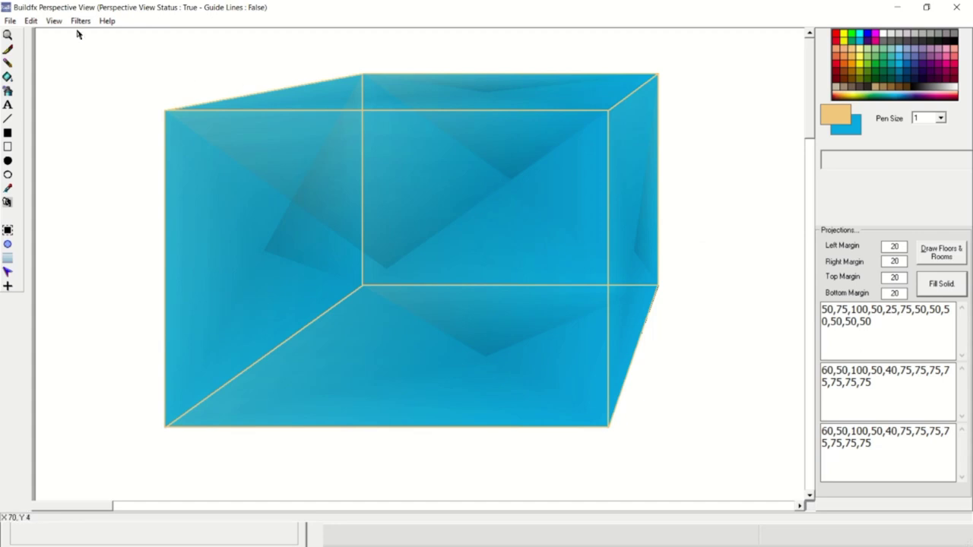
click(31, 20)
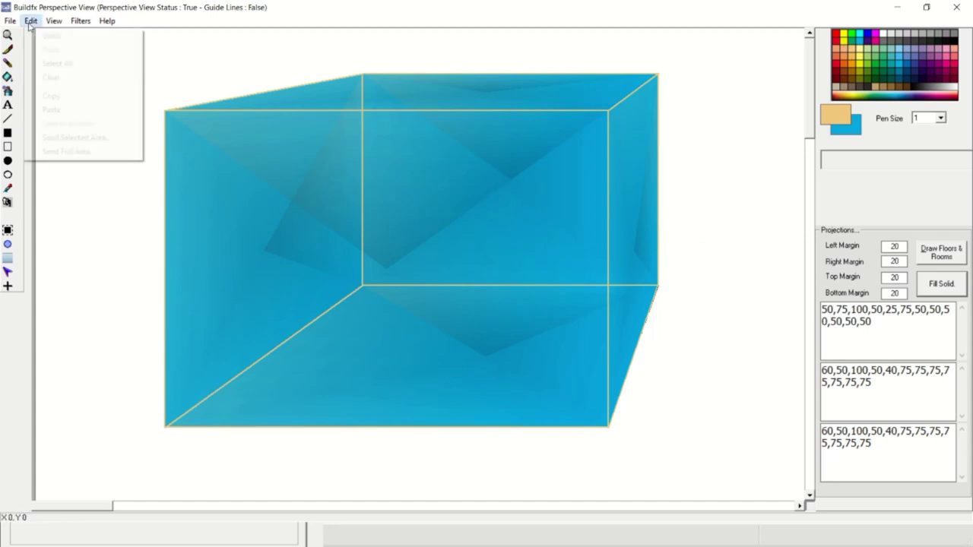
click(59, 139)
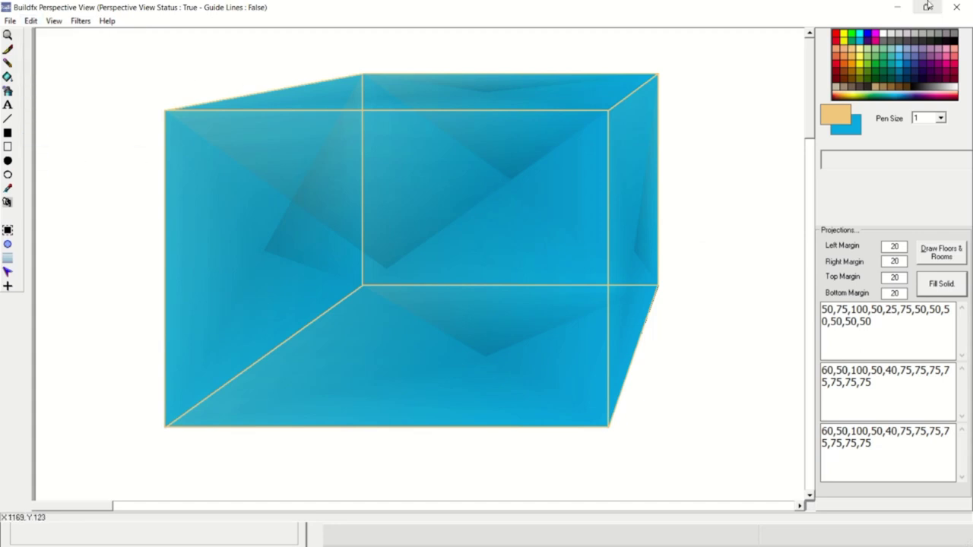
click(893, 8)
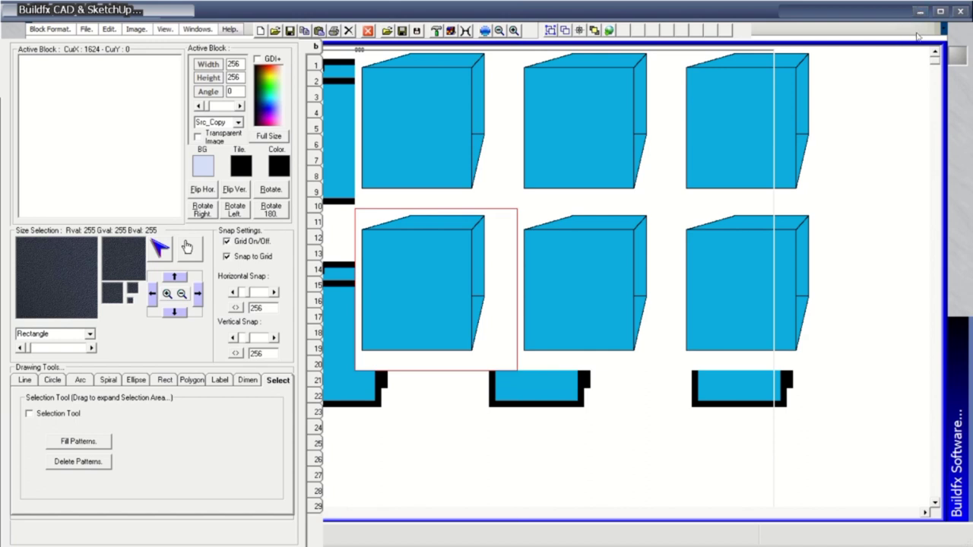
key(alt+Tab)
key(alt+Tab)
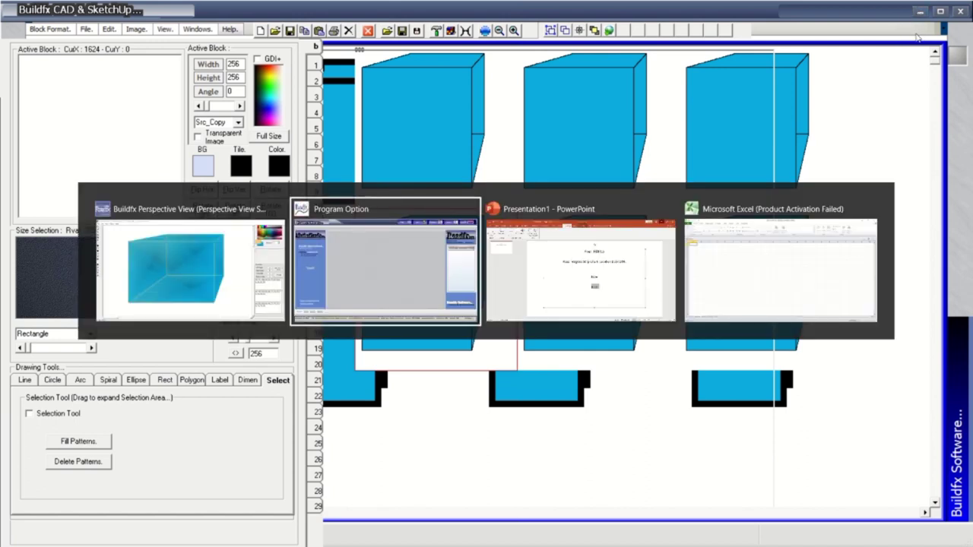
key(alt+Tab)
key(alt+Tab)
key(alt+Tab)
key(alt+Tab)
key(alt+Tab)
key(alt+Tab)
key(alt+Tab)
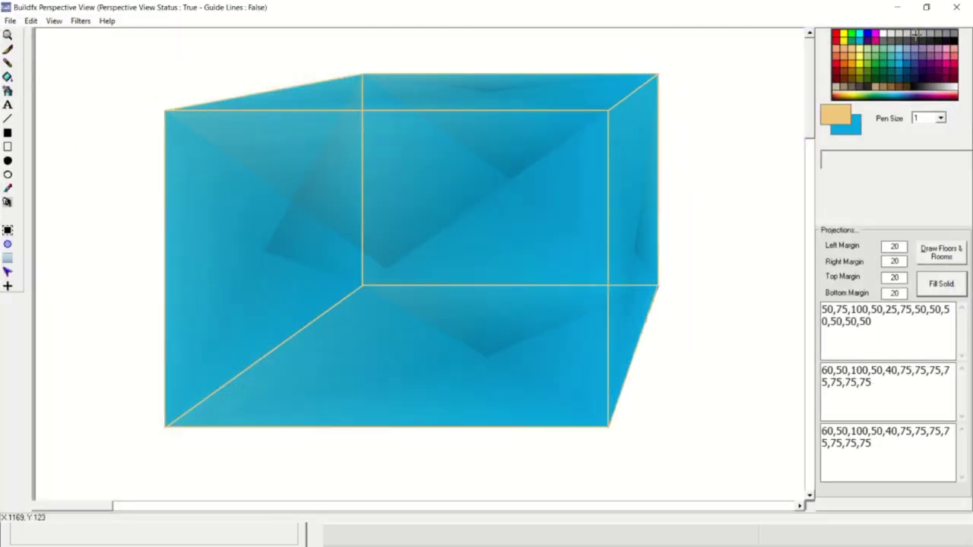
Resend the textured box, stamp it over the upper-middle, top-left, lower-middle and right-column cubes, and add one below
click(7, 274)
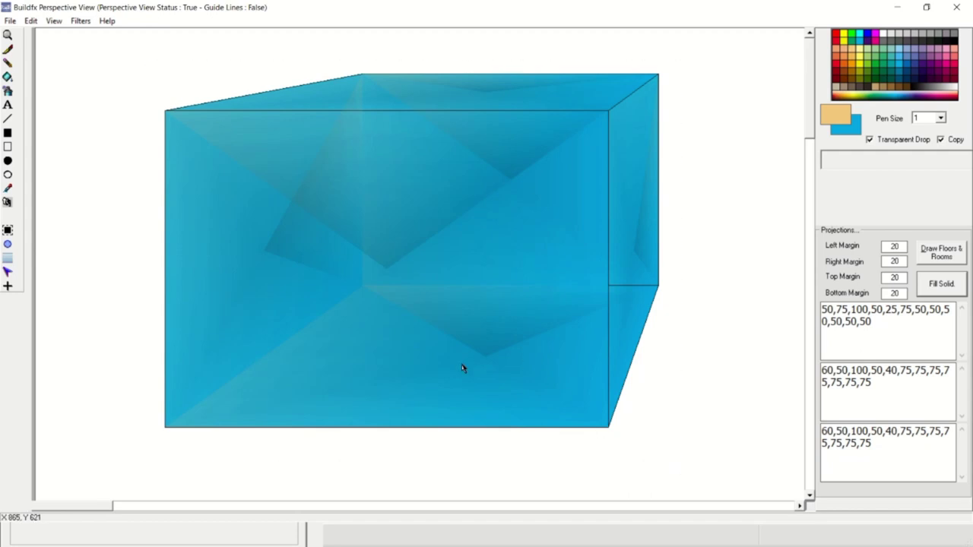
click(31, 21)
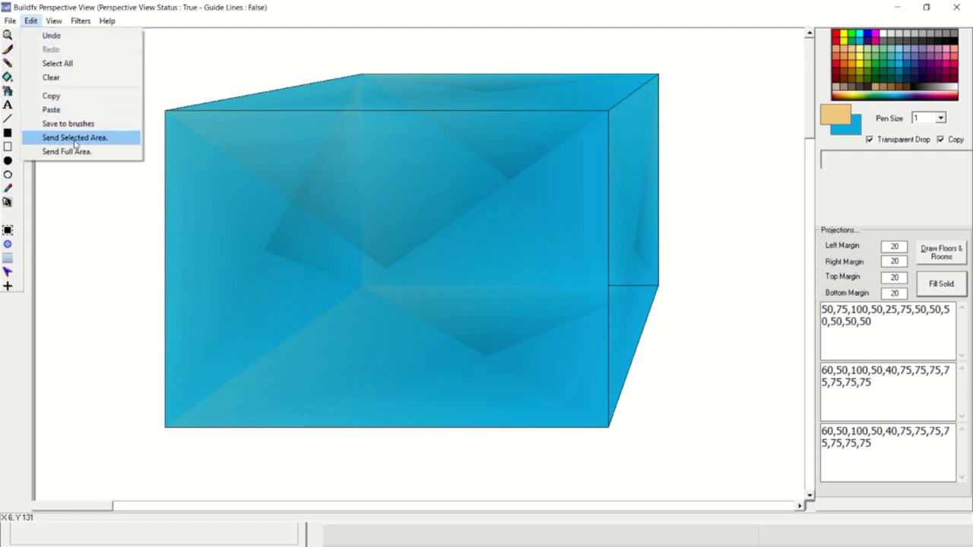
click(74, 143)
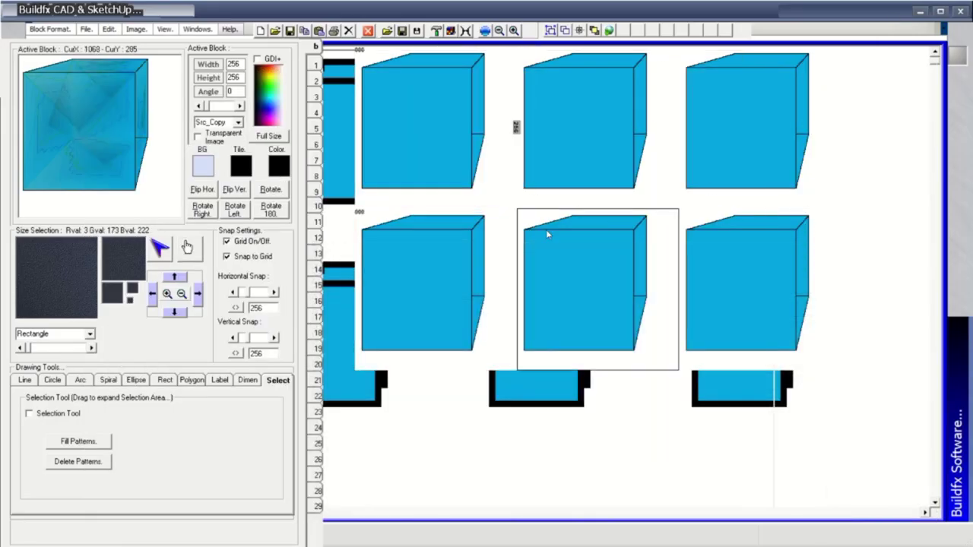
click(392, 167)
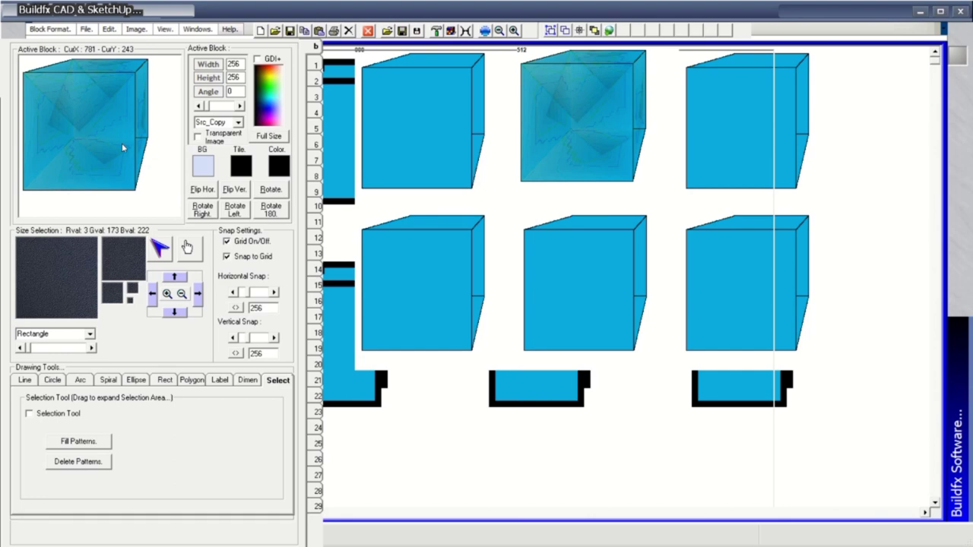
click(448, 146)
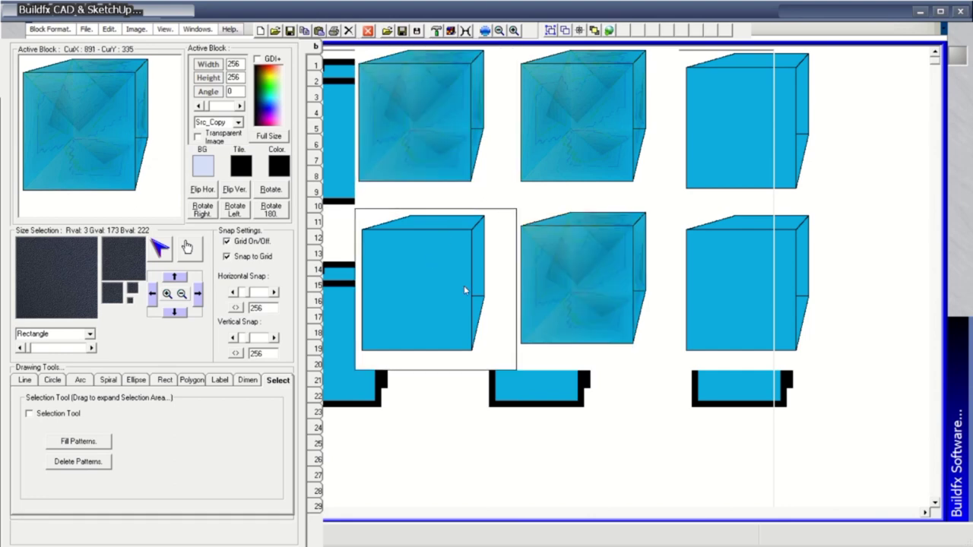
click(374, 276)
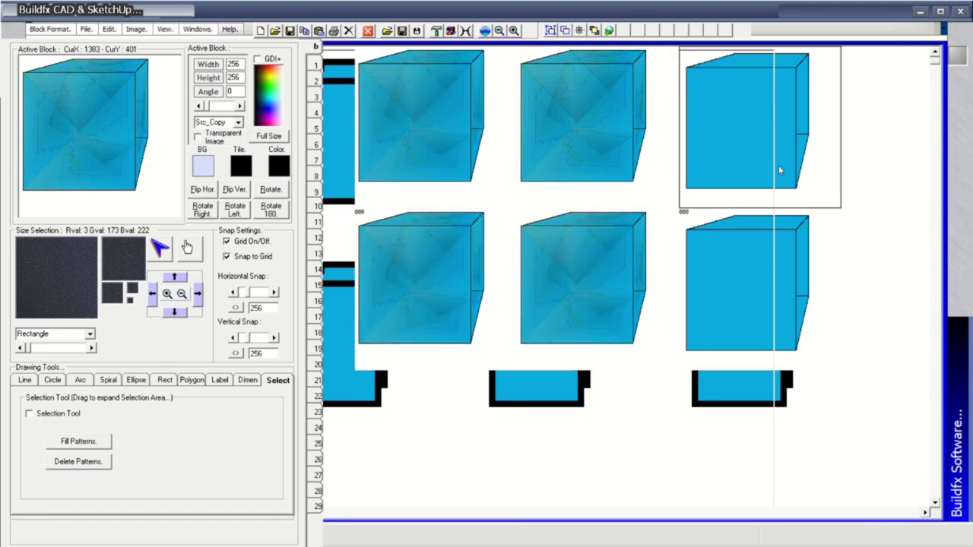
click(781, 140)
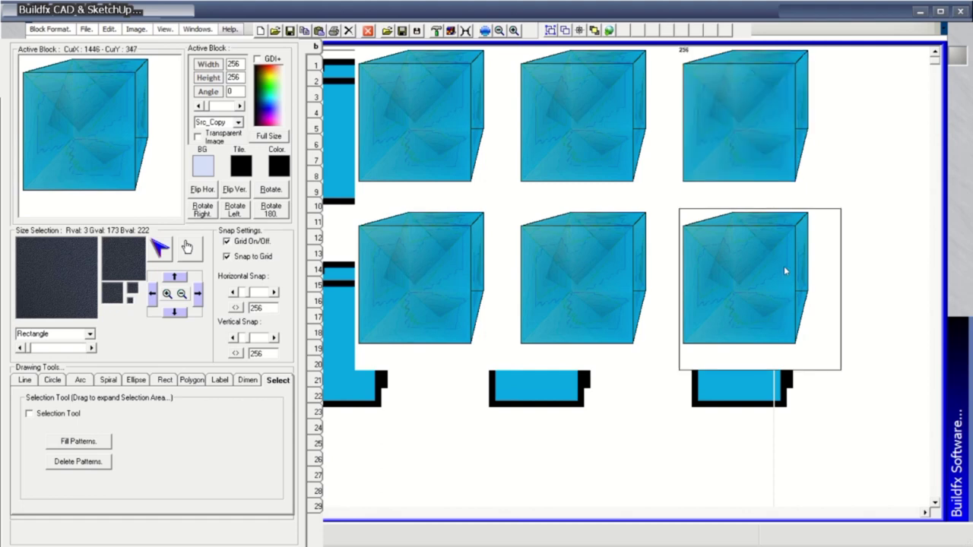
click(805, 423)
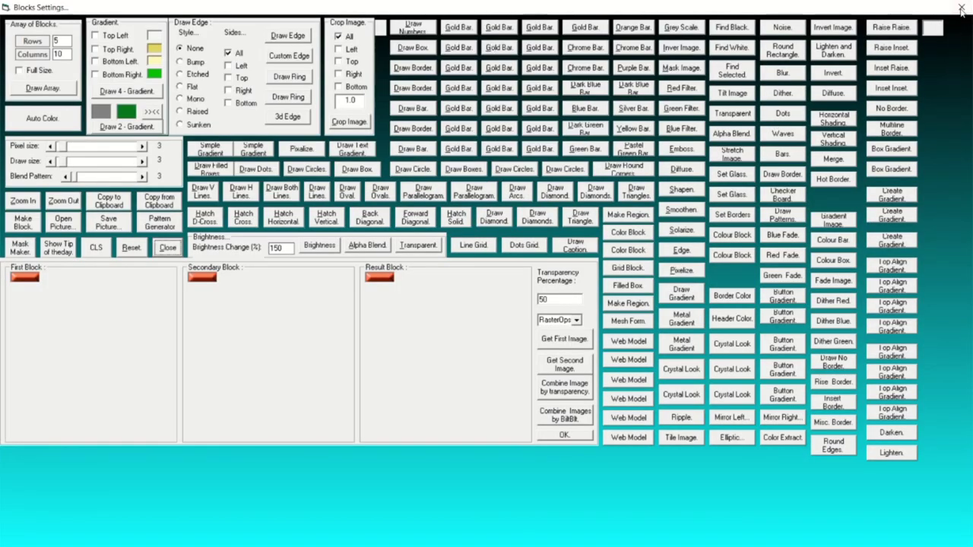
Close Blocks Settings, view the stored texture previews, and reopen the block generation settings
click(962, 7)
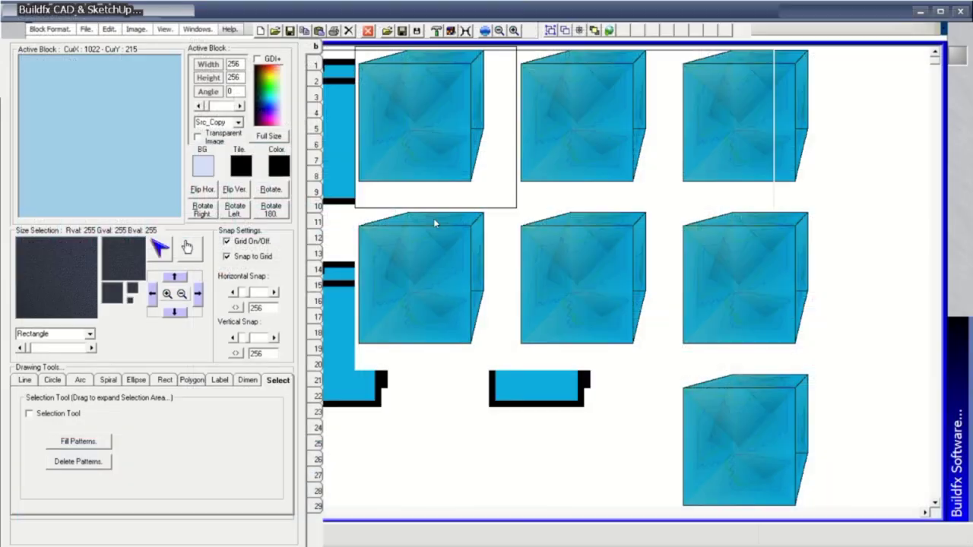
click(322, 480)
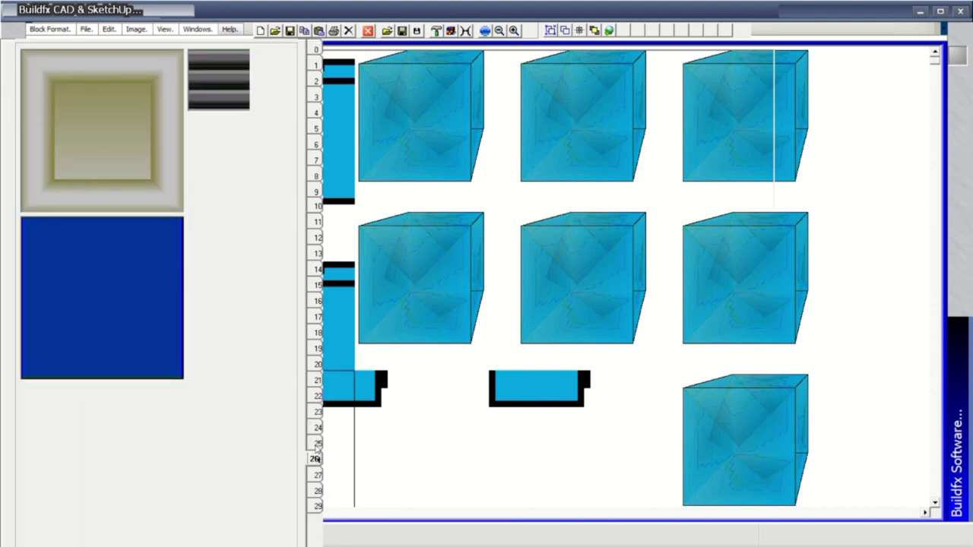
click(316, 448)
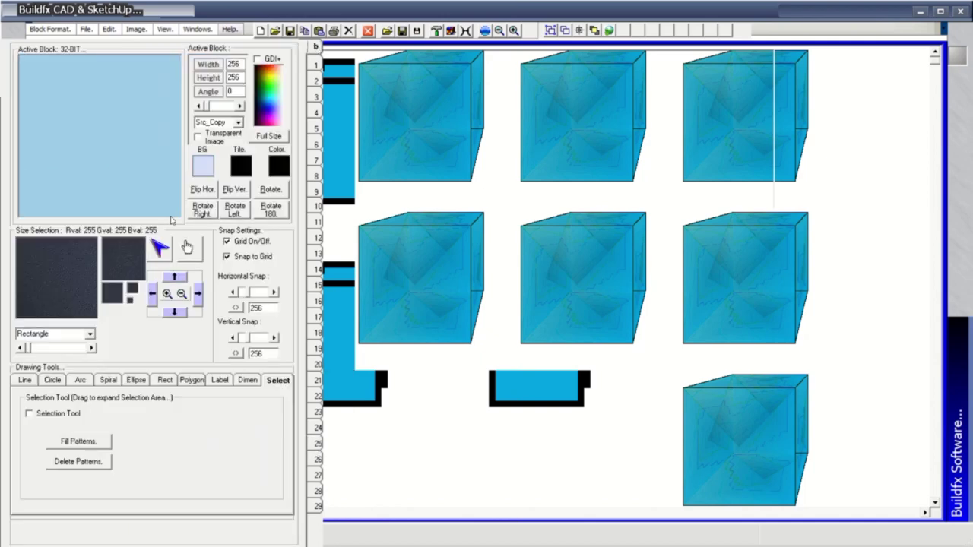
click(487, 31)
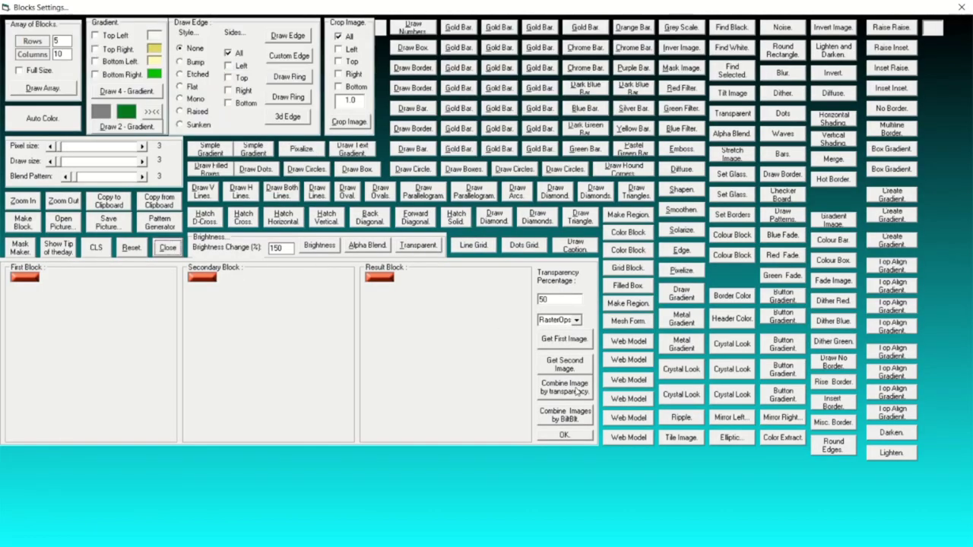
Load the light-blue block as First Block, try the Numbers, Gold Bar and Box patterns, and restore the window
click(570, 342)
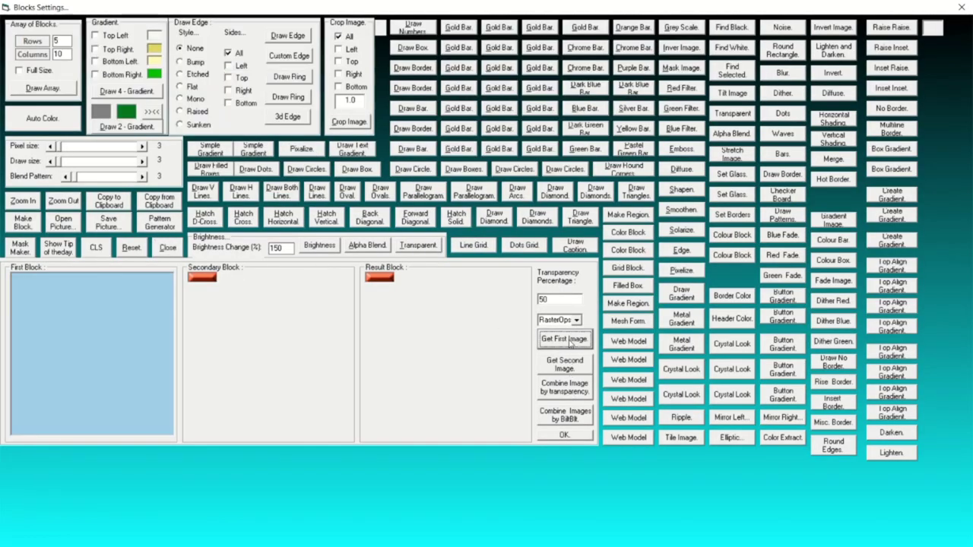
click(407, 32)
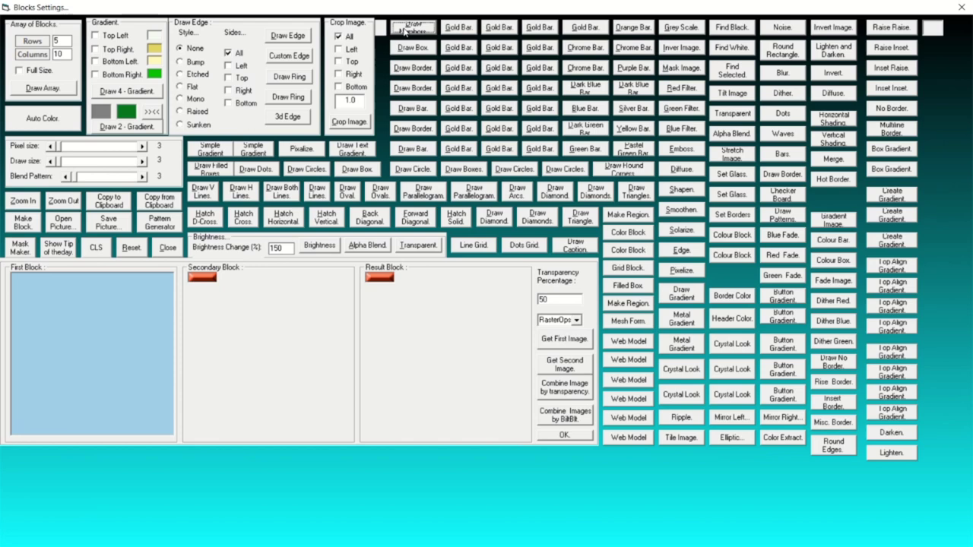
click(458, 28)
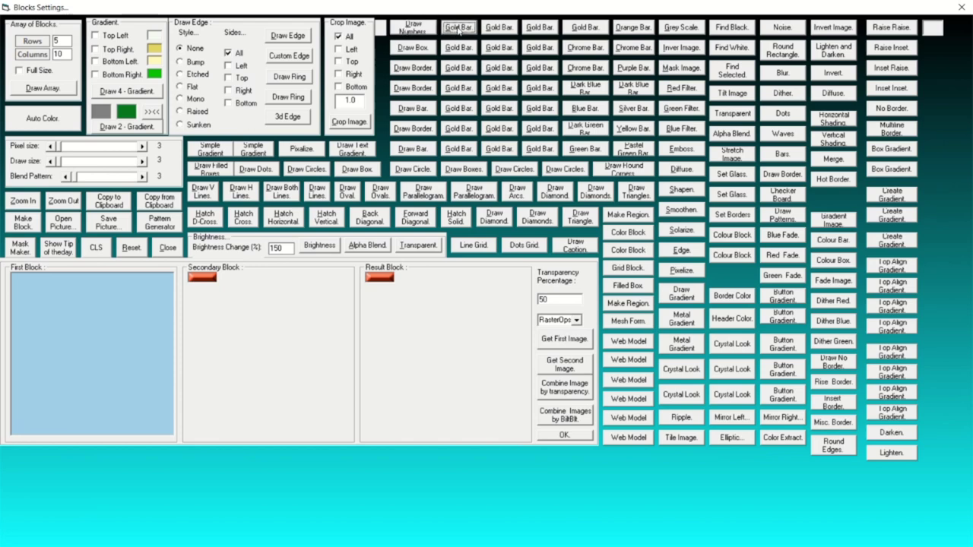
click(414, 49)
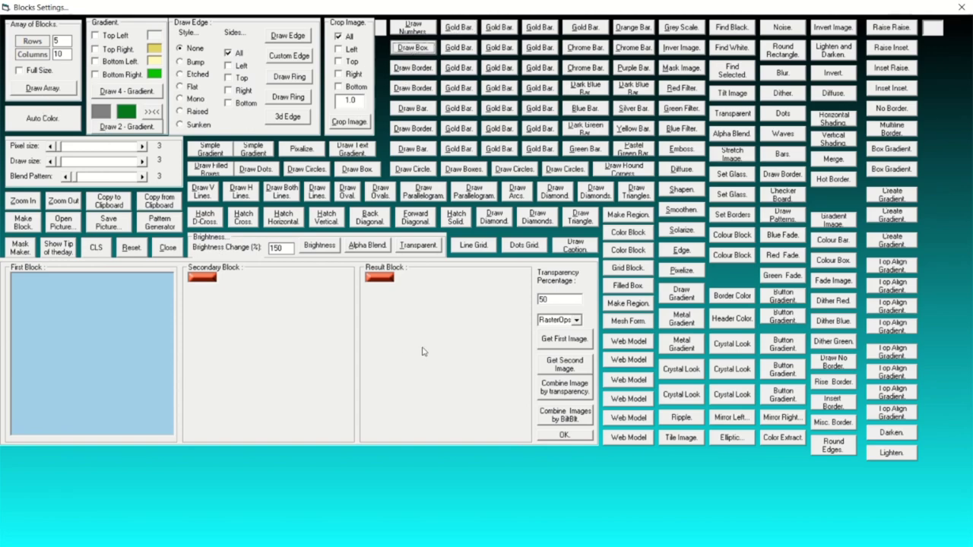
double_click(820, 12)
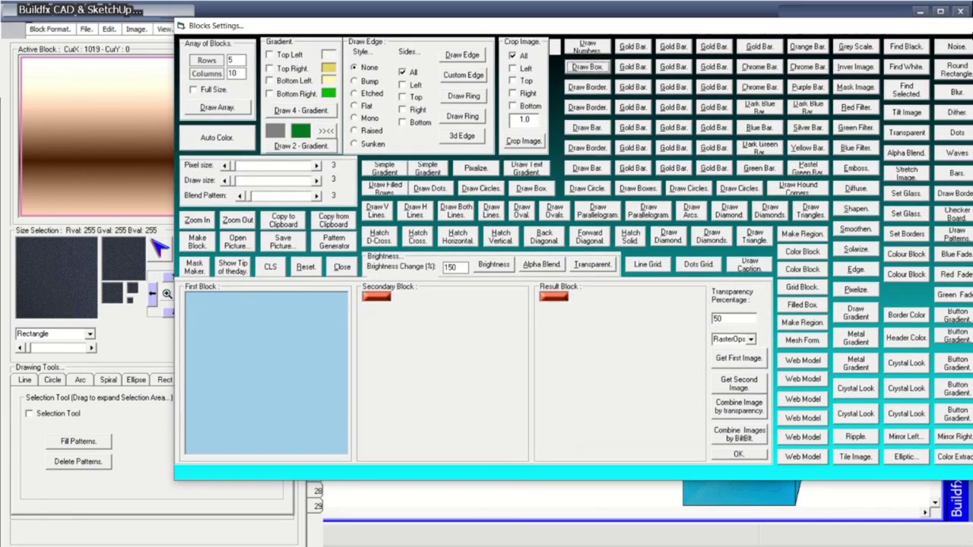
Try the Numbers, Box and two Border patterns on the active block
drag(806, 25, 827, 54)
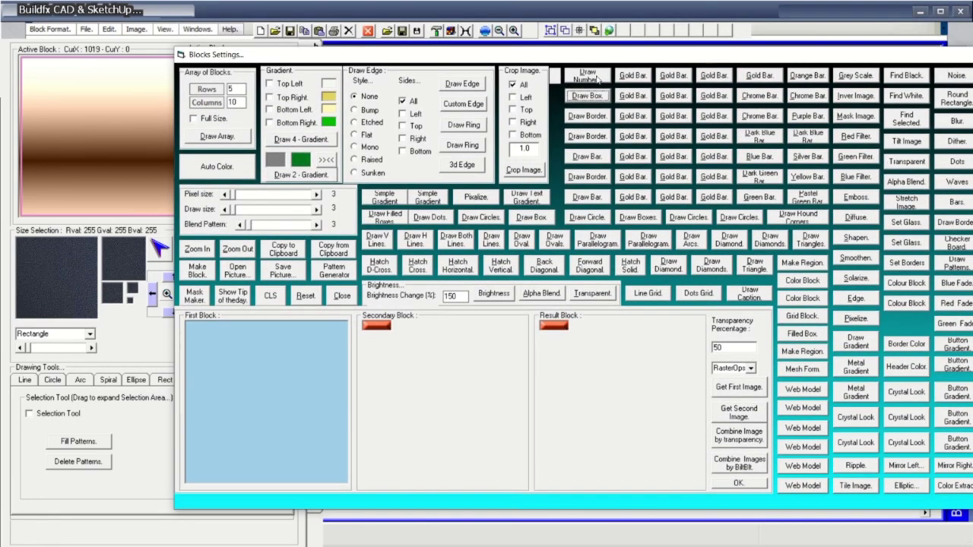
click(597, 77)
click(598, 101)
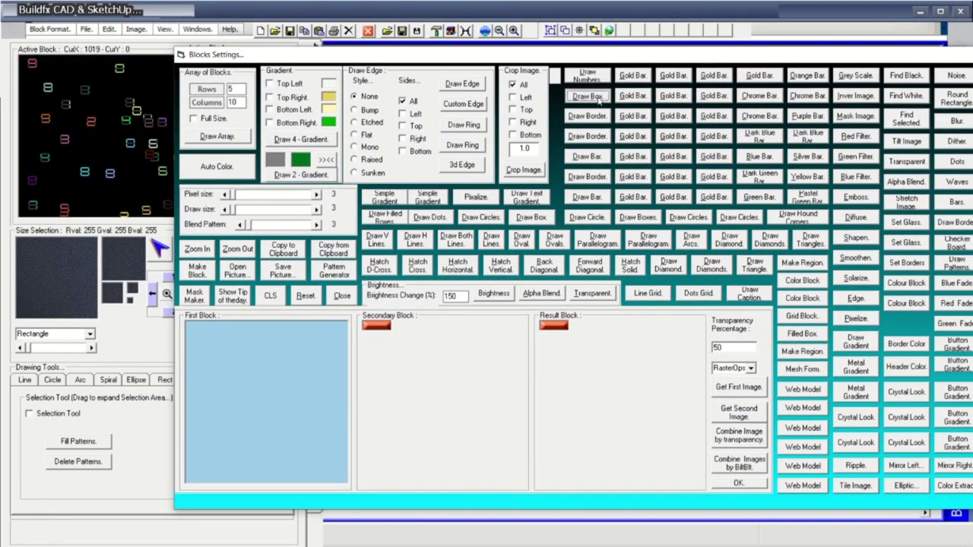
click(592, 114)
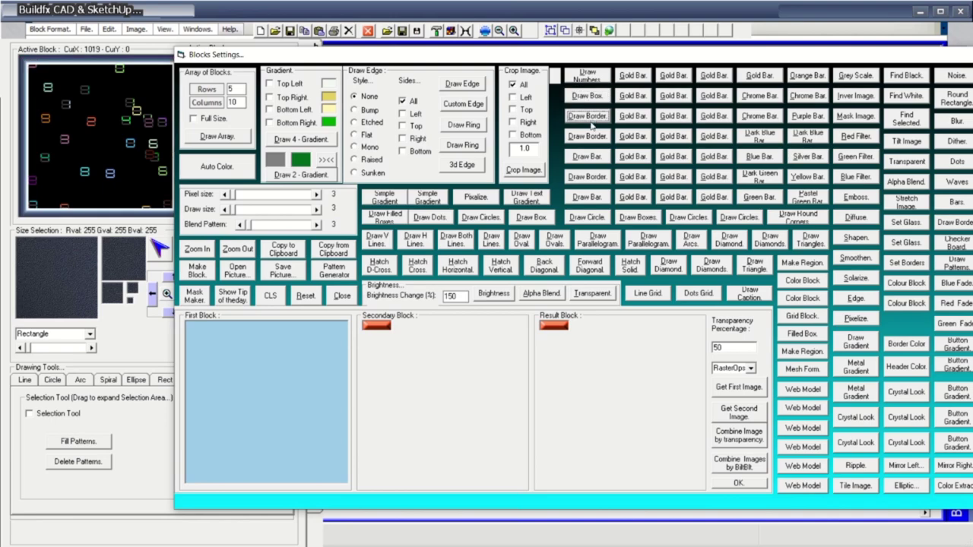
click(590, 135)
drag(589, 55, 665, 47)
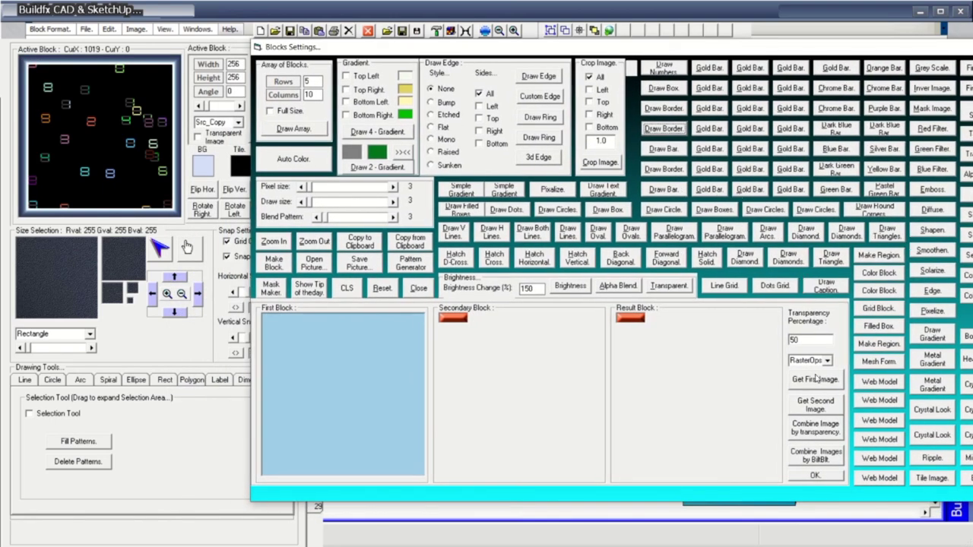
Generate a green gradient block and load it as the First Block
click(814, 379)
click(705, 108)
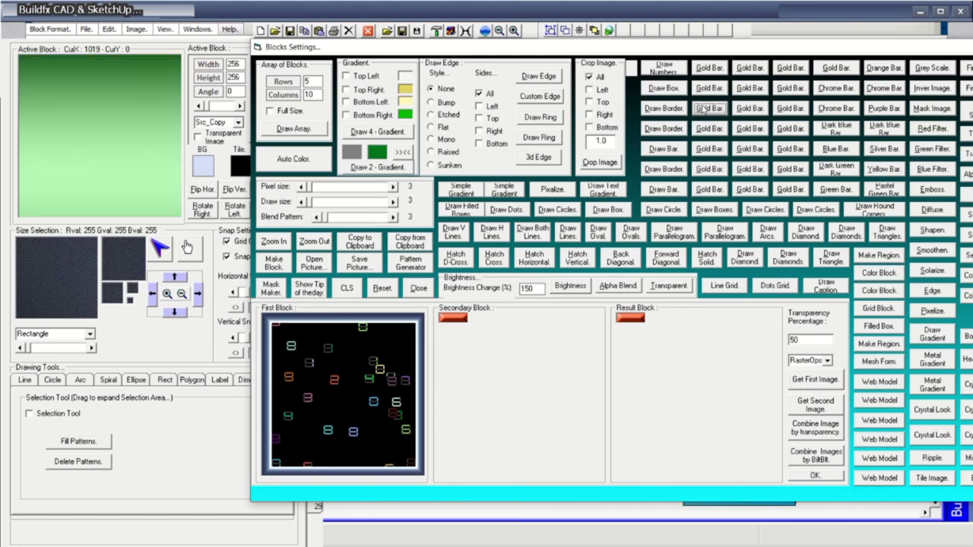
click(813, 380)
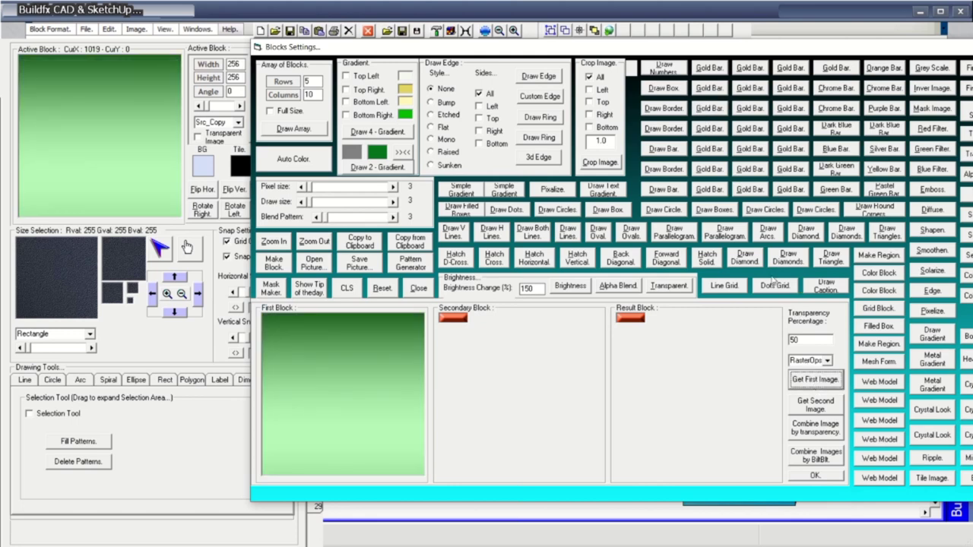
Try grey and blue-violet gradients, circle, parallelogram, bar and border patterns, then return to the canvas
click(783, 173)
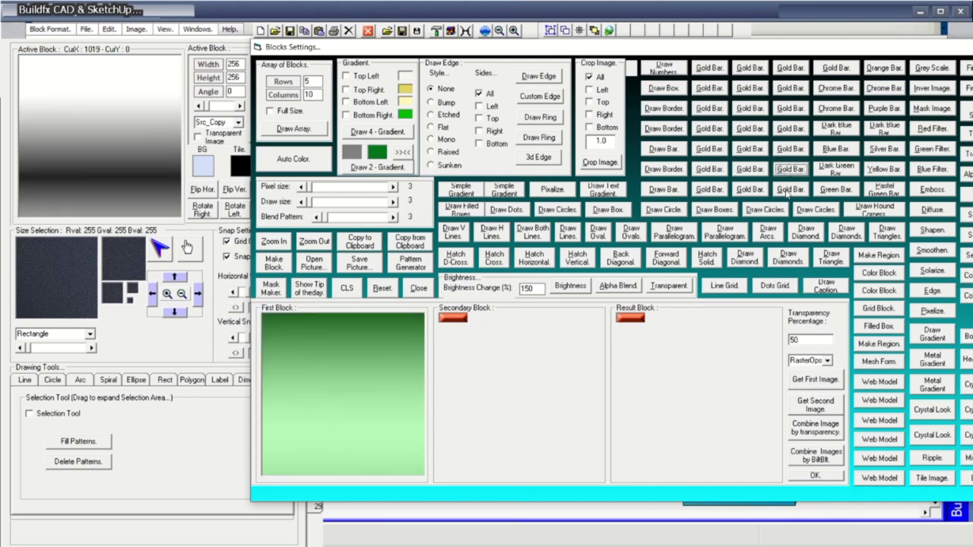
click(788, 191)
click(673, 212)
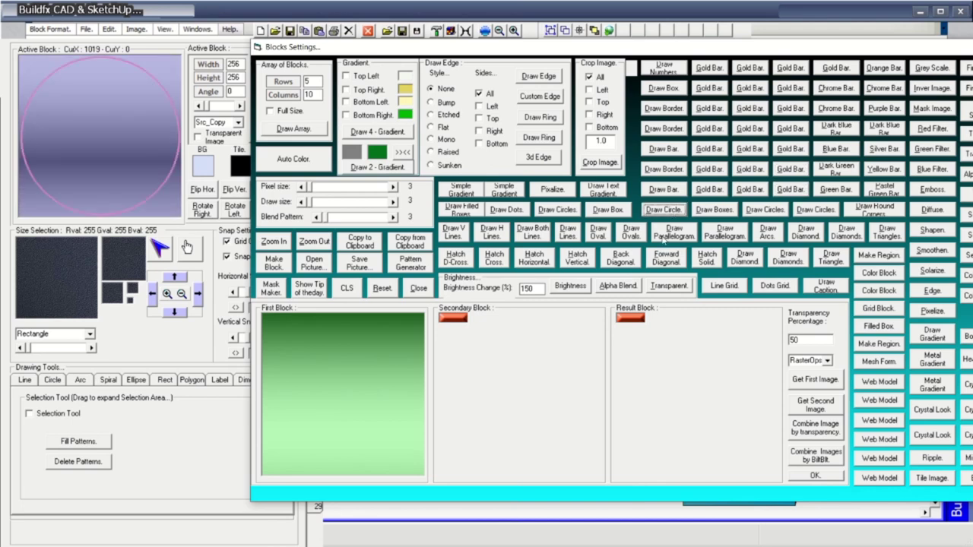
click(663, 239)
click(666, 190)
click(668, 170)
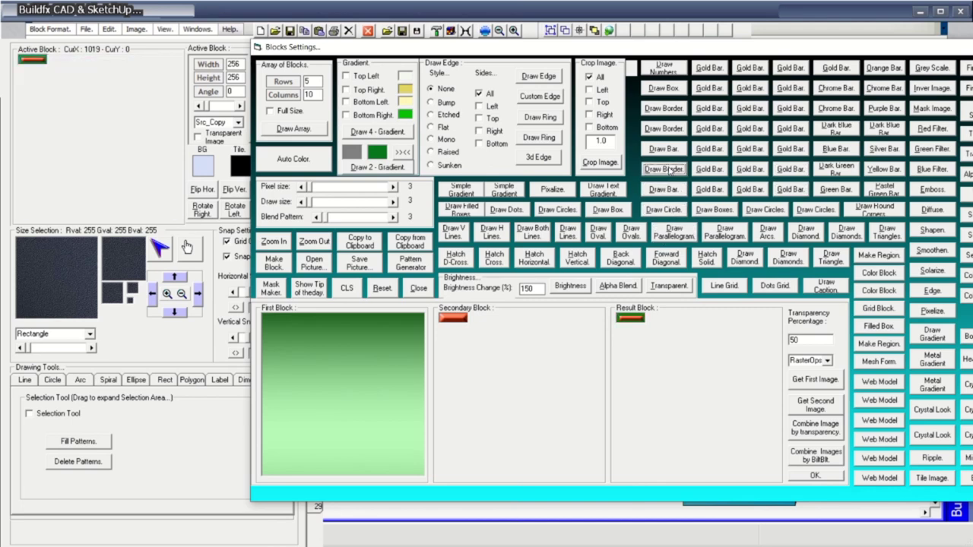
click(660, 150)
click(663, 130)
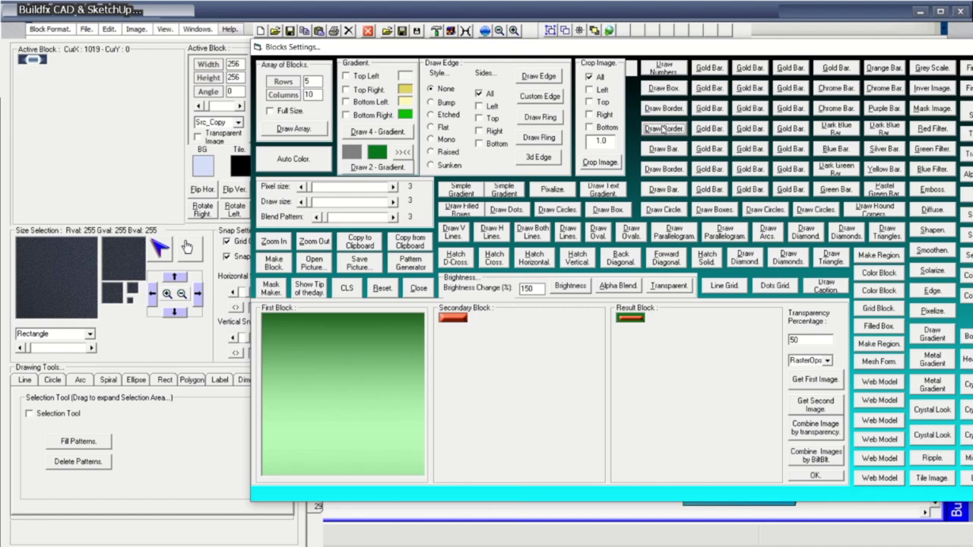
click(48, 271)
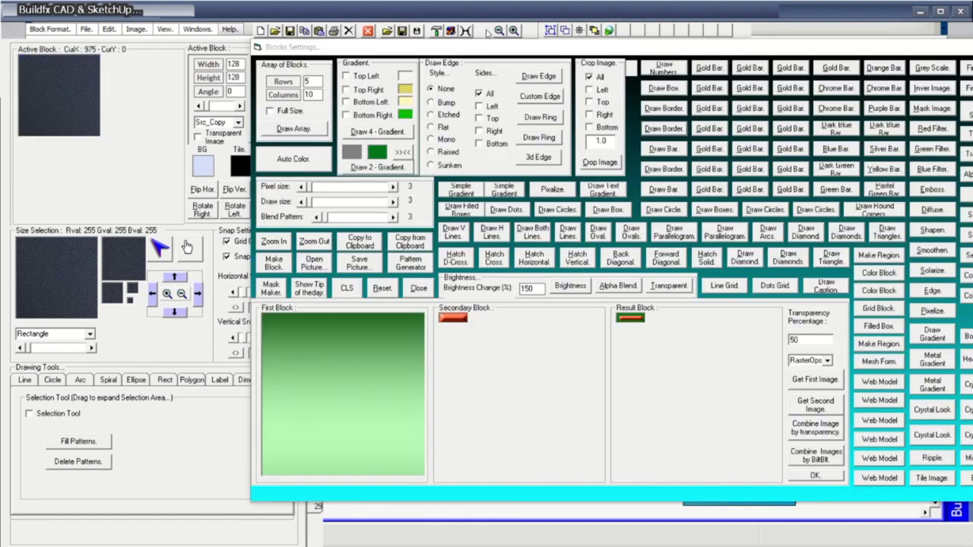
In Blocks Settings, try edge, custom edge, ring and 3D edge patterns, then reset the pattern
click(487, 32)
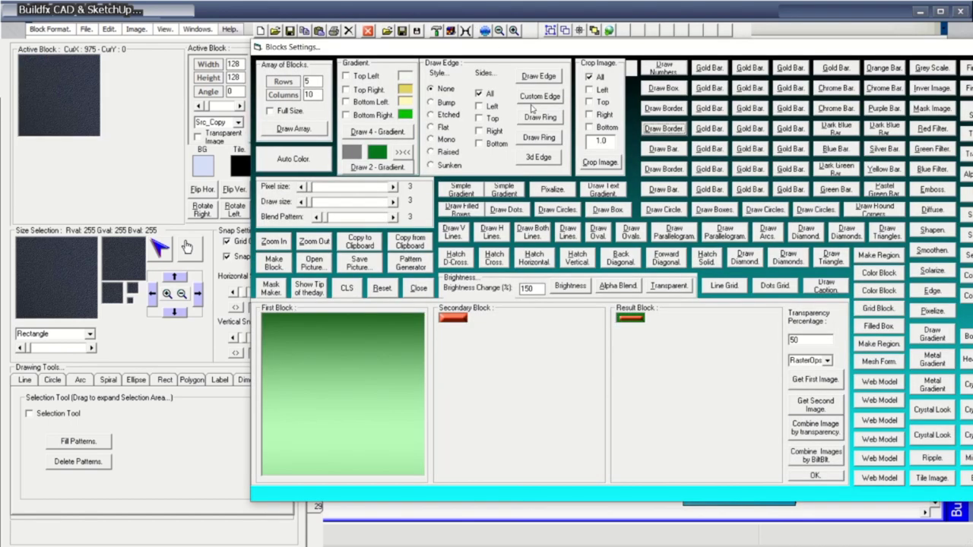
click(548, 79)
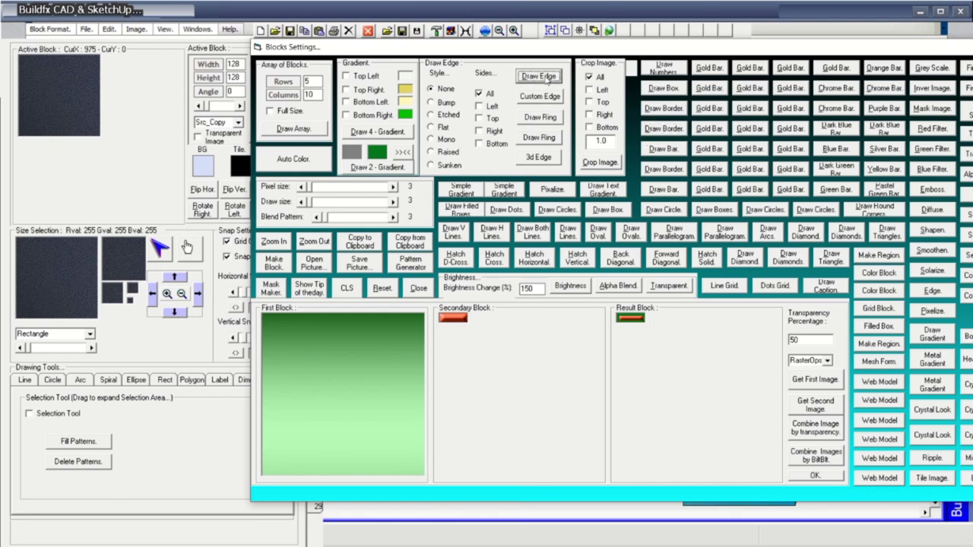
click(553, 97)
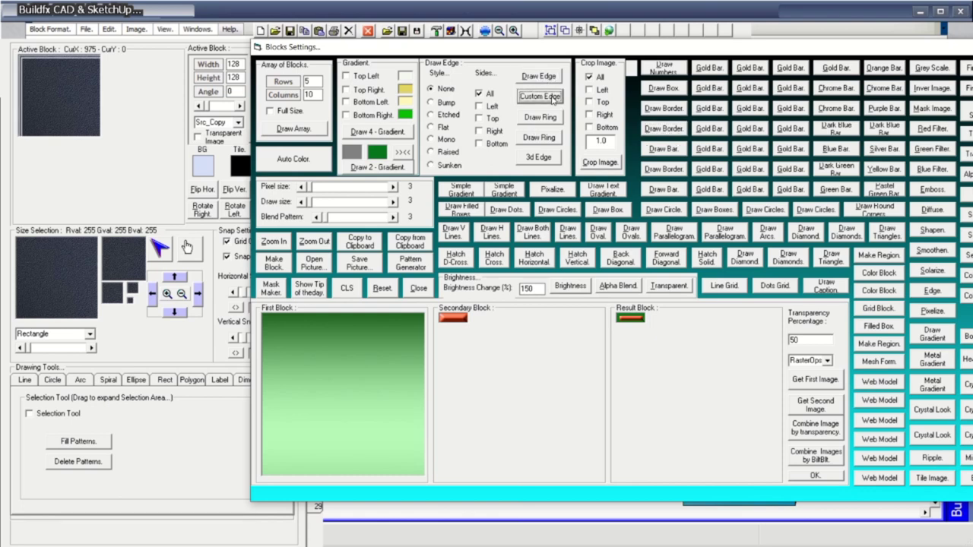
click(550, 118)
click(544, 136)
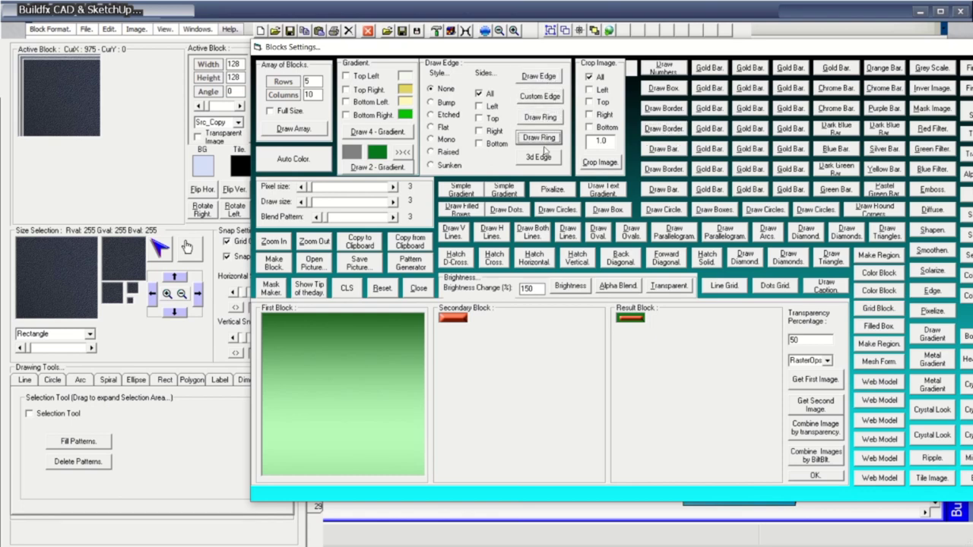
click(544, 156)
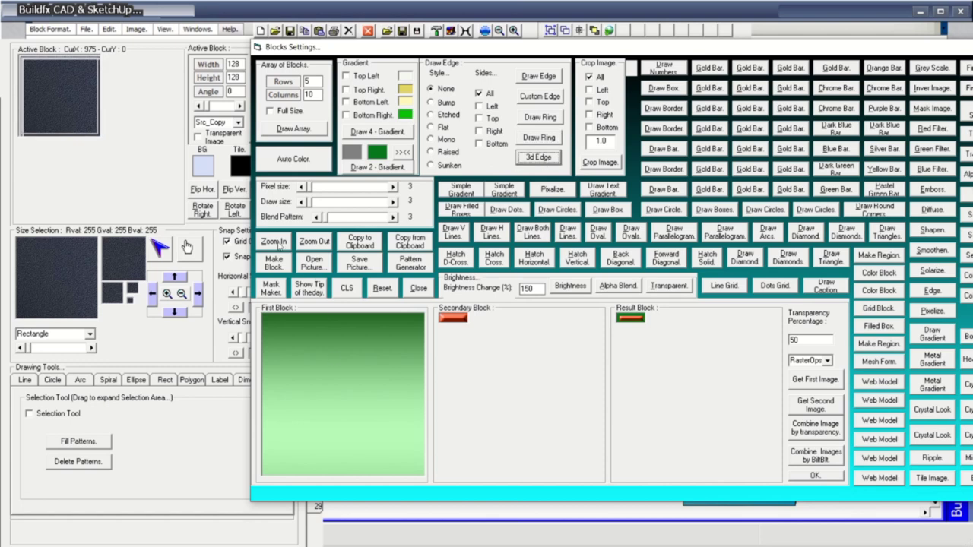
click(384, 288)
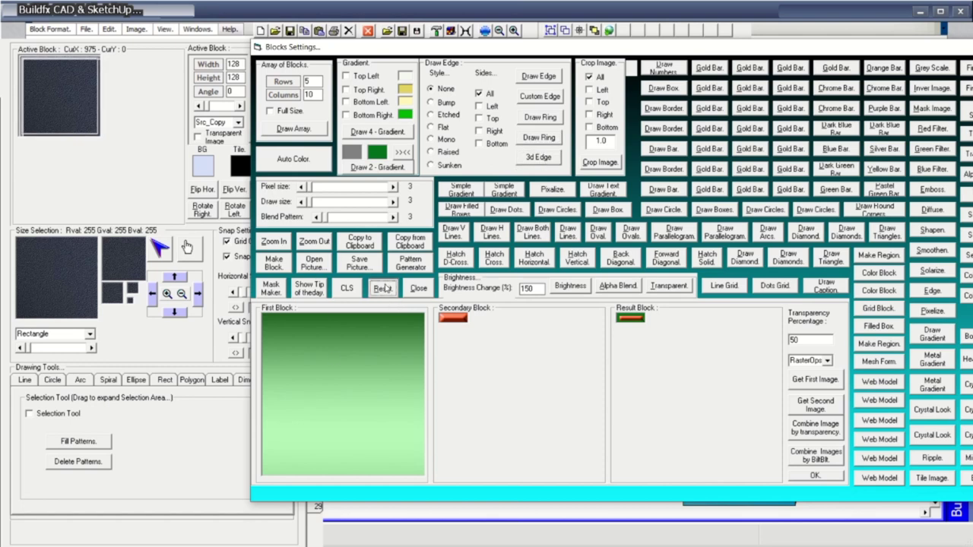
Try the numbers, box, border and bar patterns, settling on a small red bar block
click(670, 73)
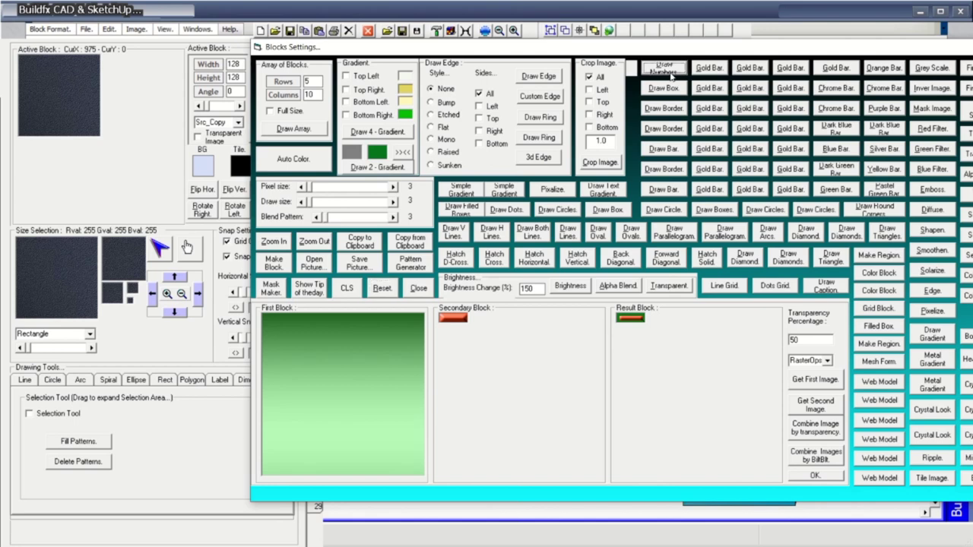
click(664, 88)
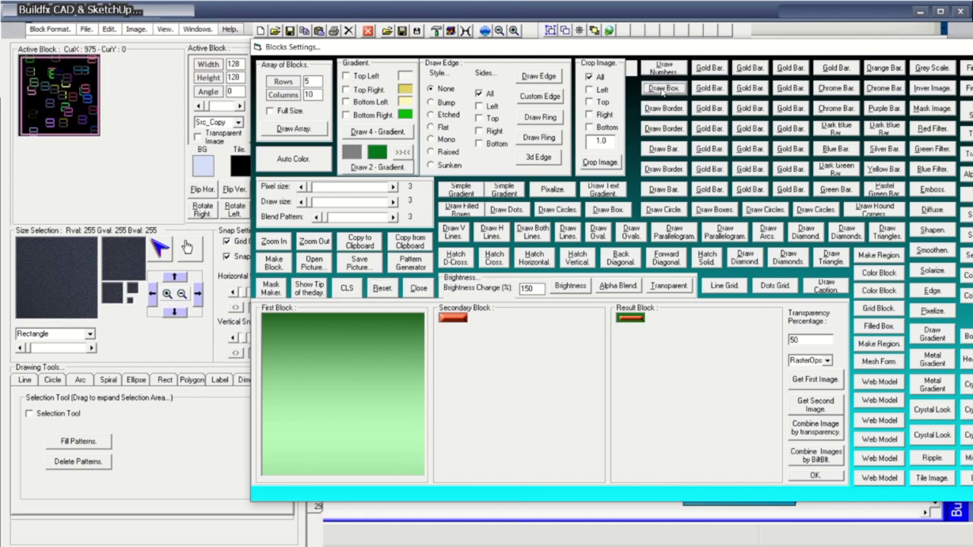
click(660, 108)
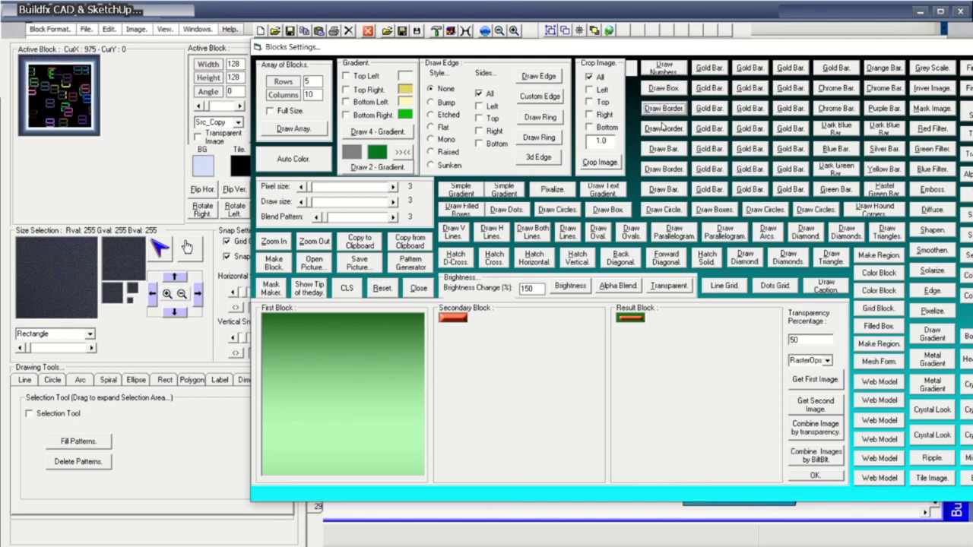
click(663, 128)
click(661, 146)
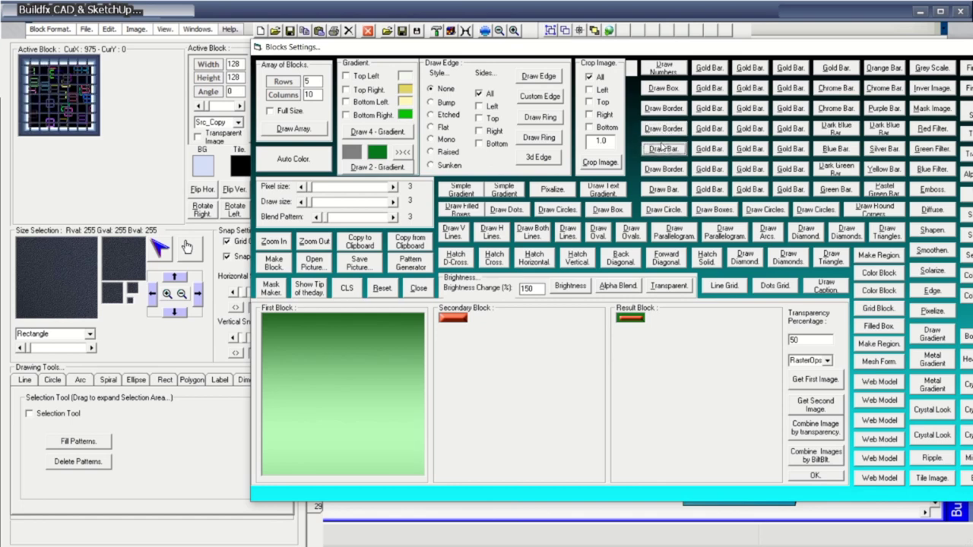
click(664, 168)
click(664, 190)
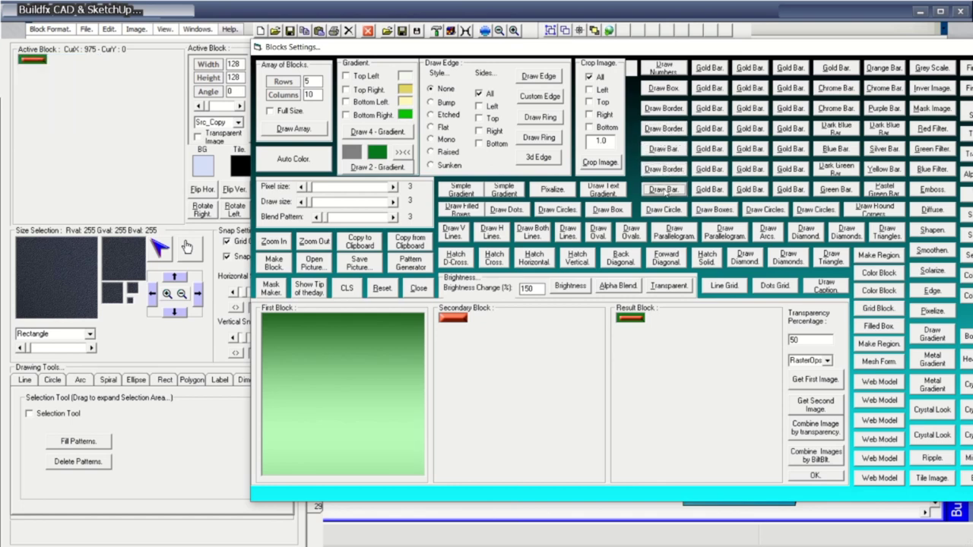
click(50, 306)
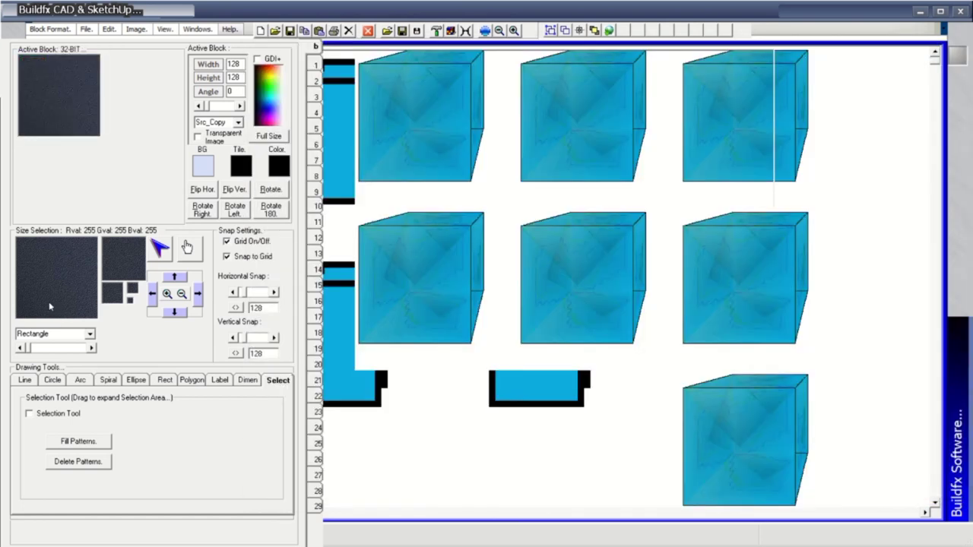
click(485, 31)
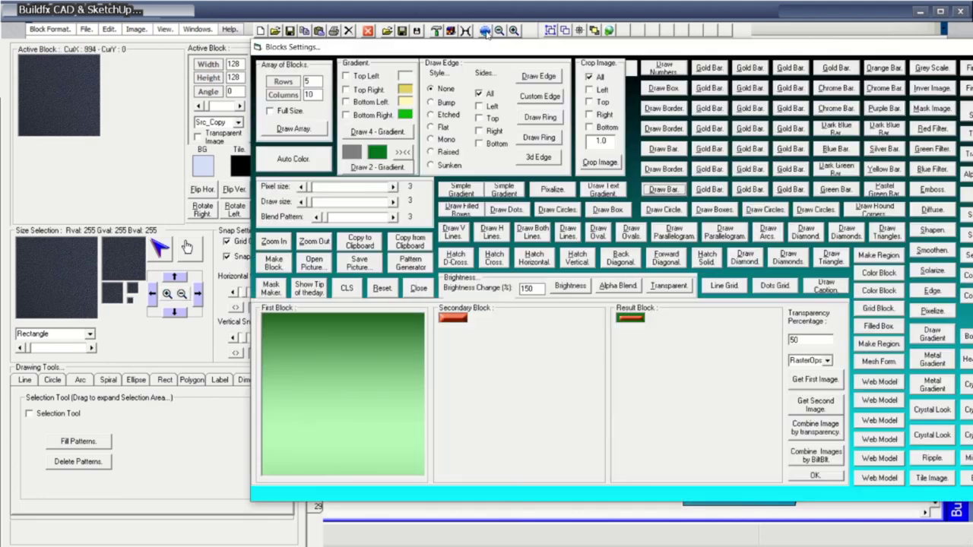
click(661, 195)
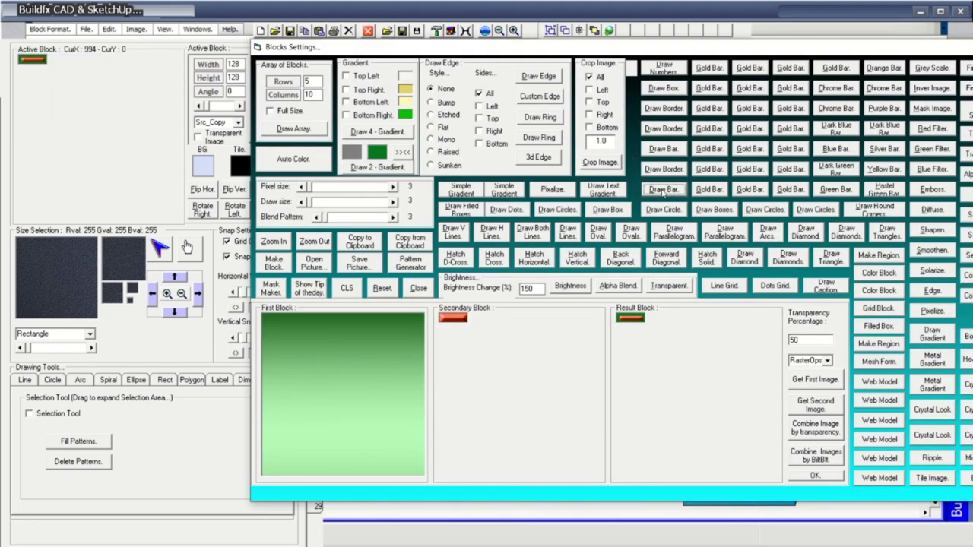
click(48, 280)
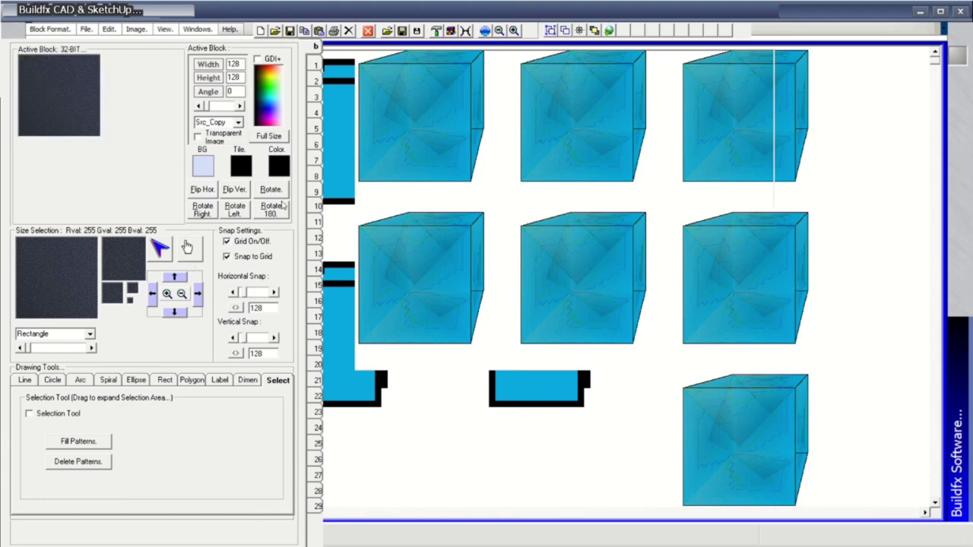
Cycle through boxes and gradient bars to a white-and-navy blue gradient, and move the window aside
click(487, 32)
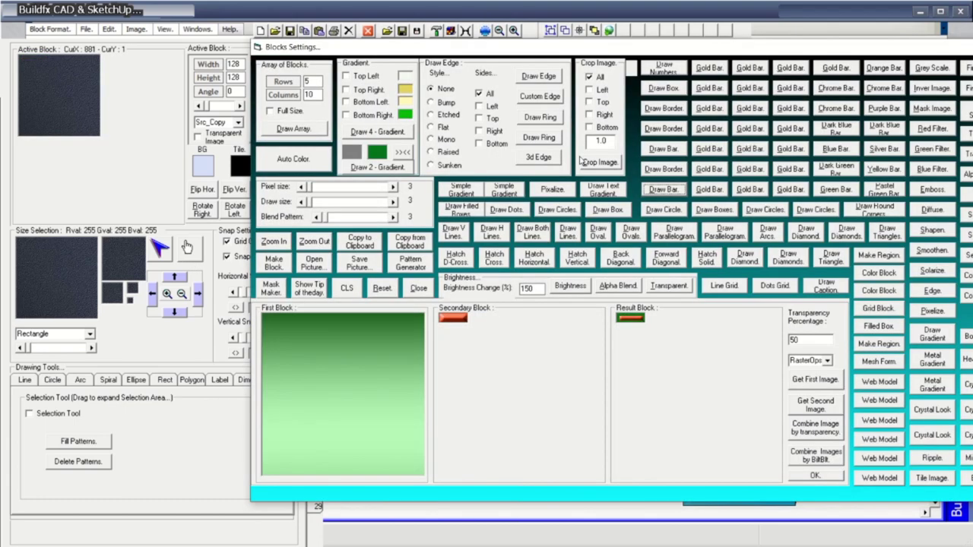
click(710, 211)
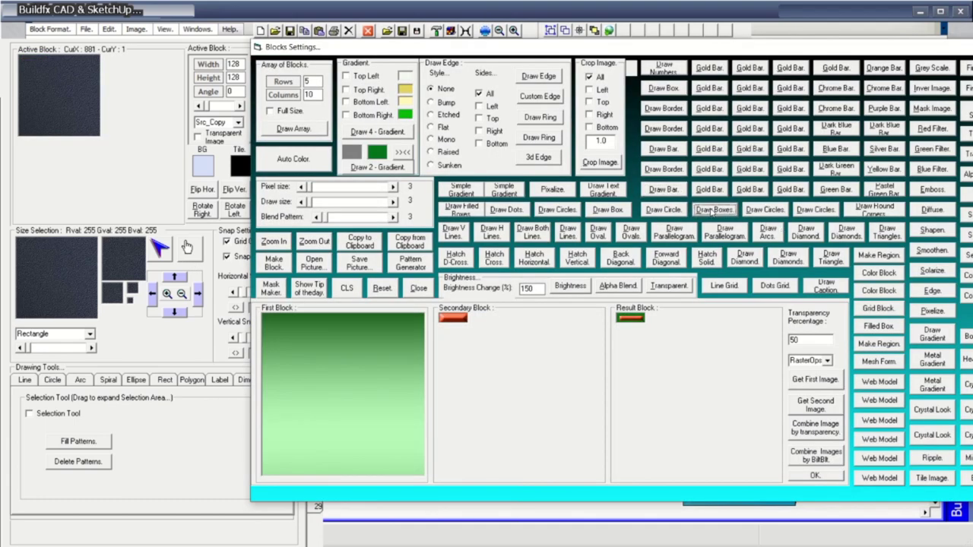
click(711, 190)
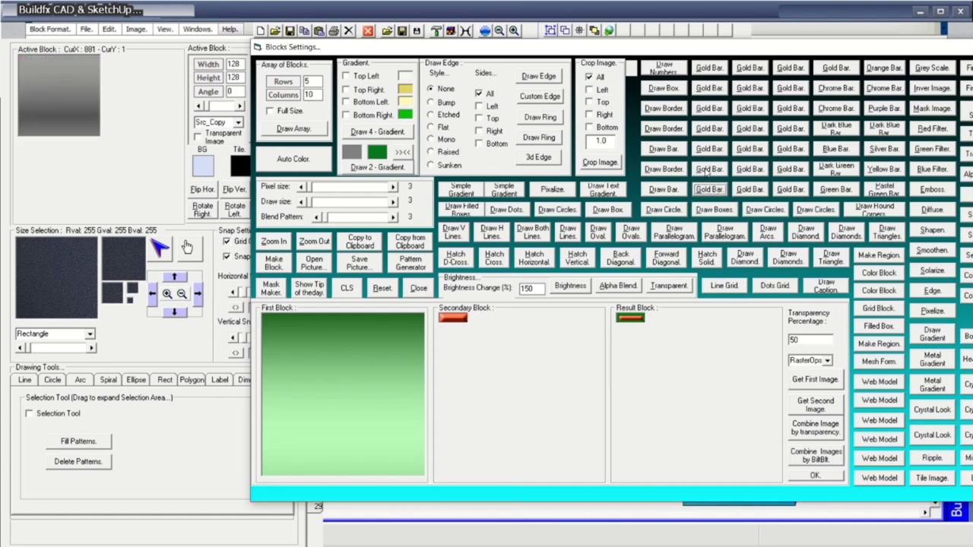
click(707, 169)
click(710, 150)
click(711, 169)
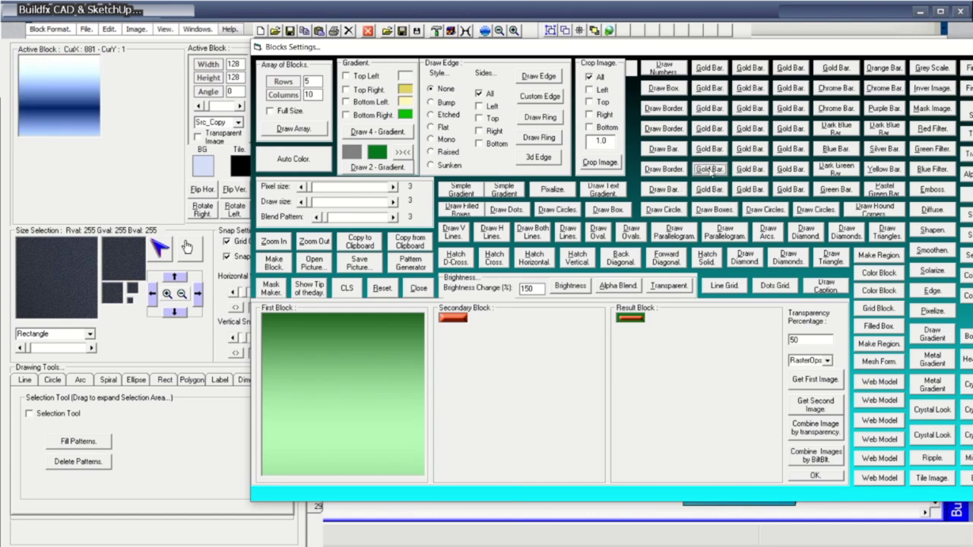
drag(774, 47, 695, 368)
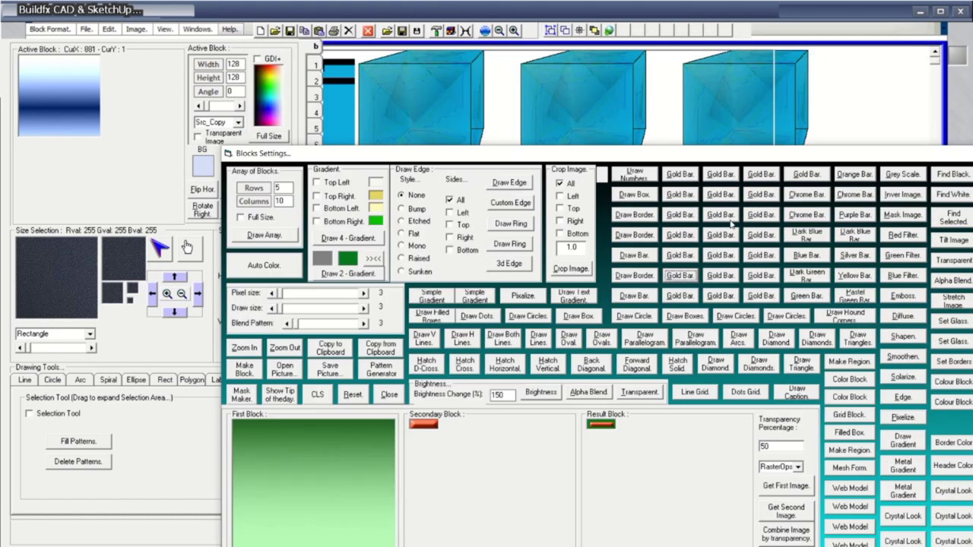
Paint the first blue gradient strip across the full canvas width, with dimension lines left off
click(486, 198)
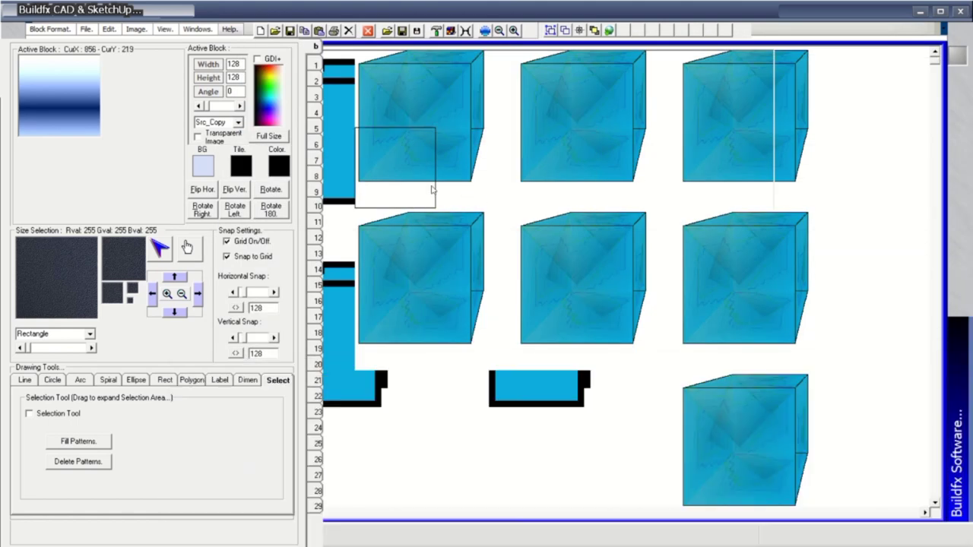
click(458, 170)
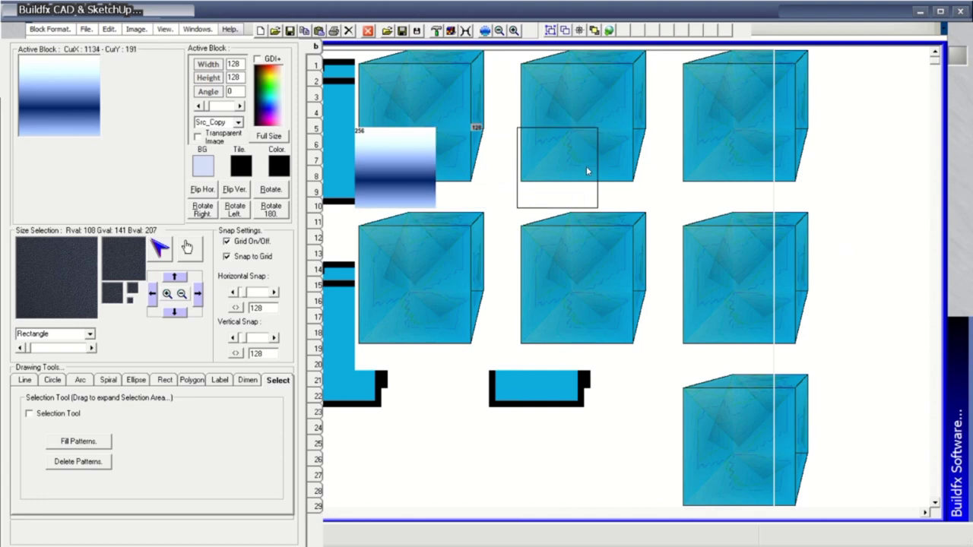
drag(586, 166, 512, 169)
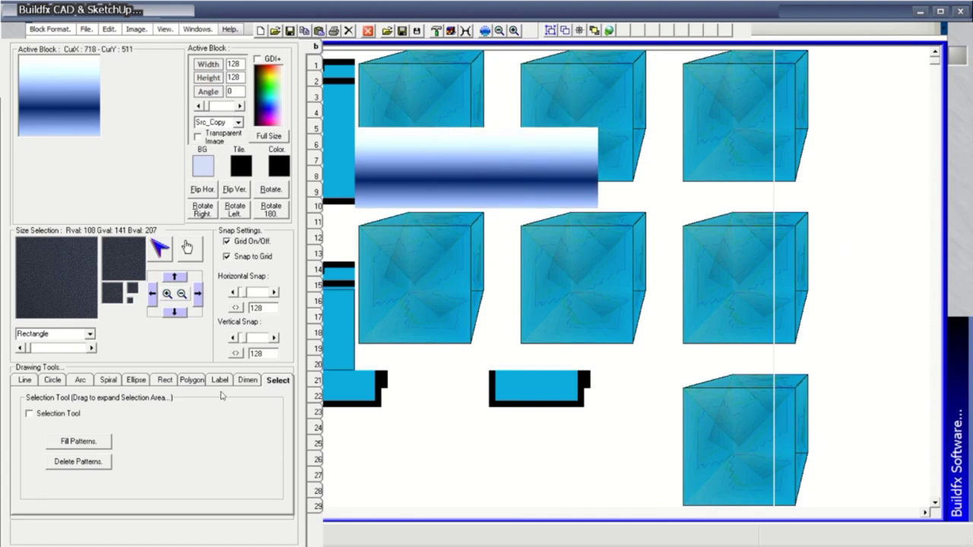
click(246, 381)
click(79, 409)
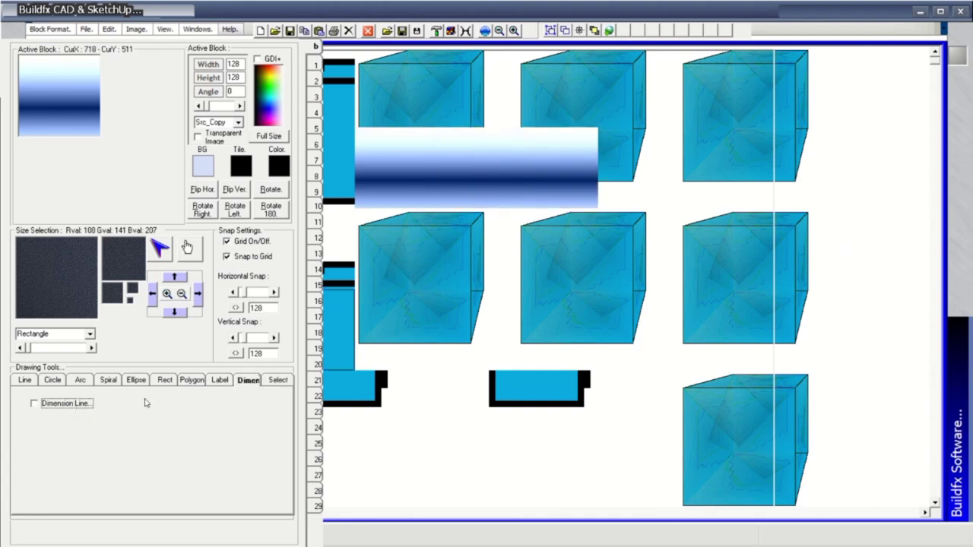
drag(467, 176, 893, 186)
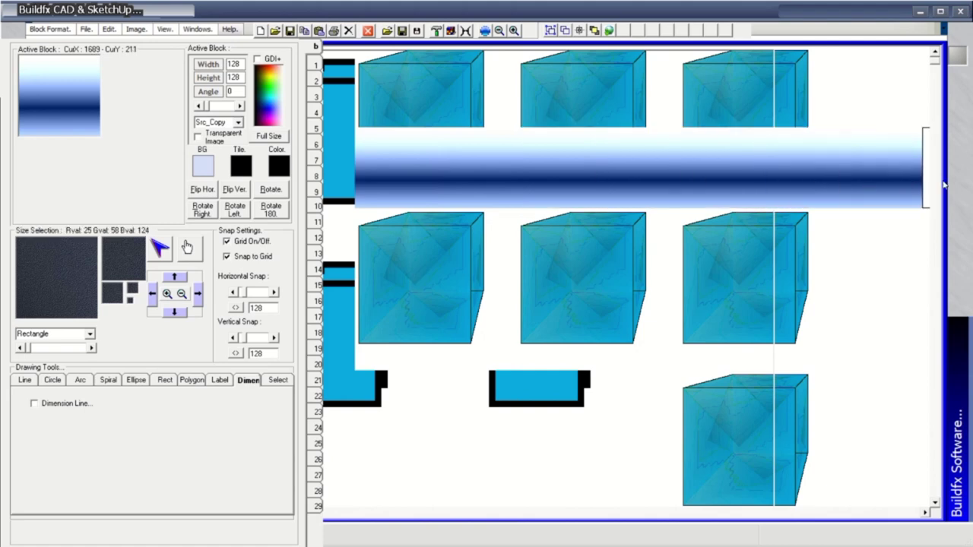
Paint gradient rows over rows 11–28 and rows 1–5, then bring Blocks Settings back into view
drag(396, 245, 898, 247)
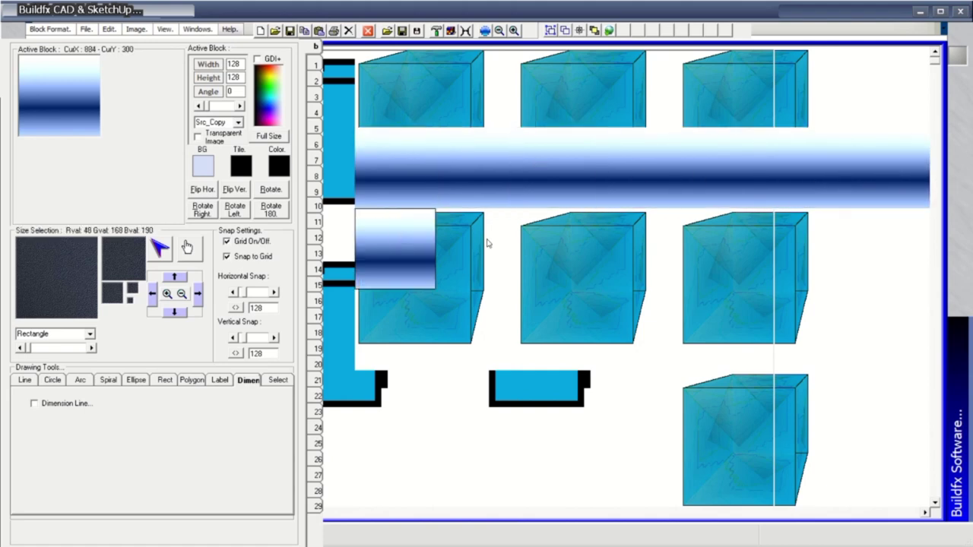
drag(412, 350, 869, 354)
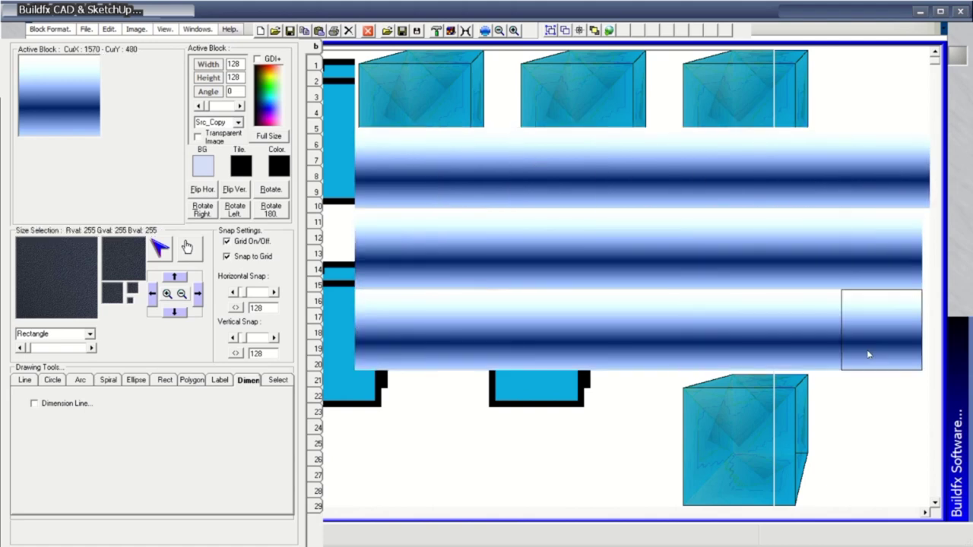
drag(415, 413, 860, 432)
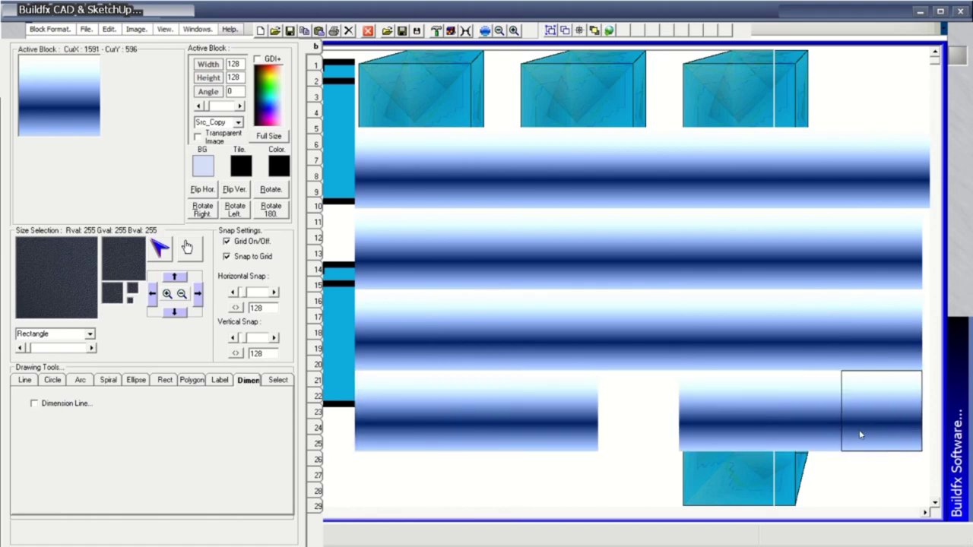
drag(739, 442, 533, 425)
mouse_move(370, 488)
mouse_down()
mouse_move(887, 486)
mouse_move(721, 485)
mouse_up()
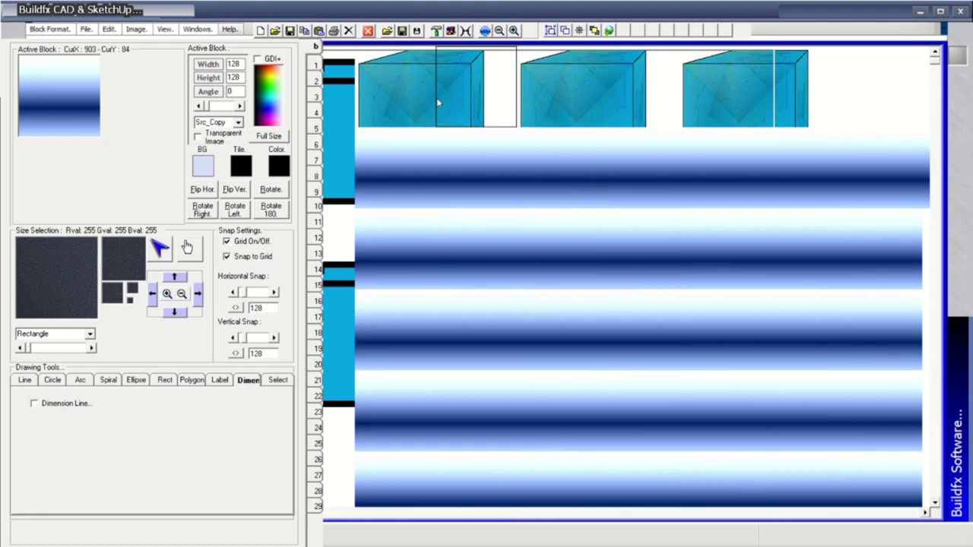
click(412, 99)
drag(412, 99, 890, 92)
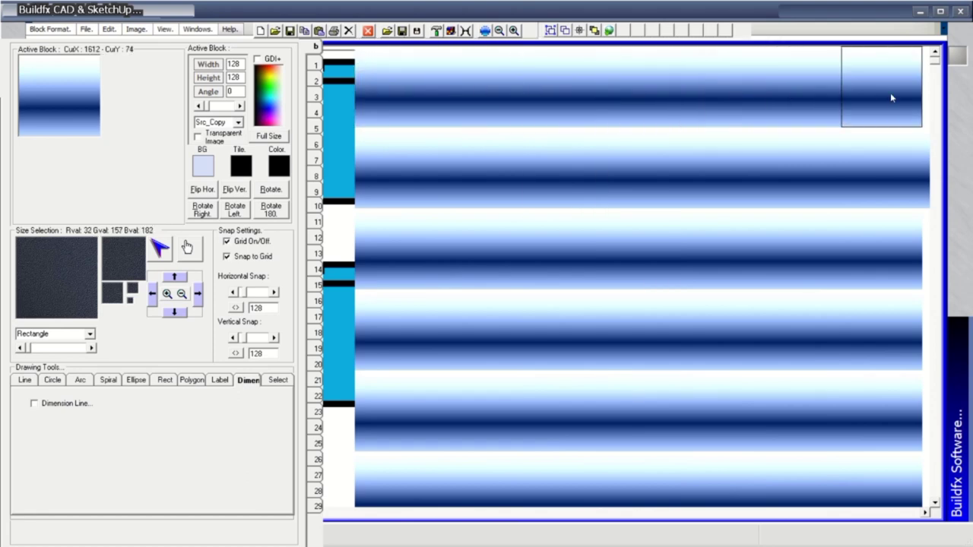
click(485, 30)
drag(567, 371, 379, 64)
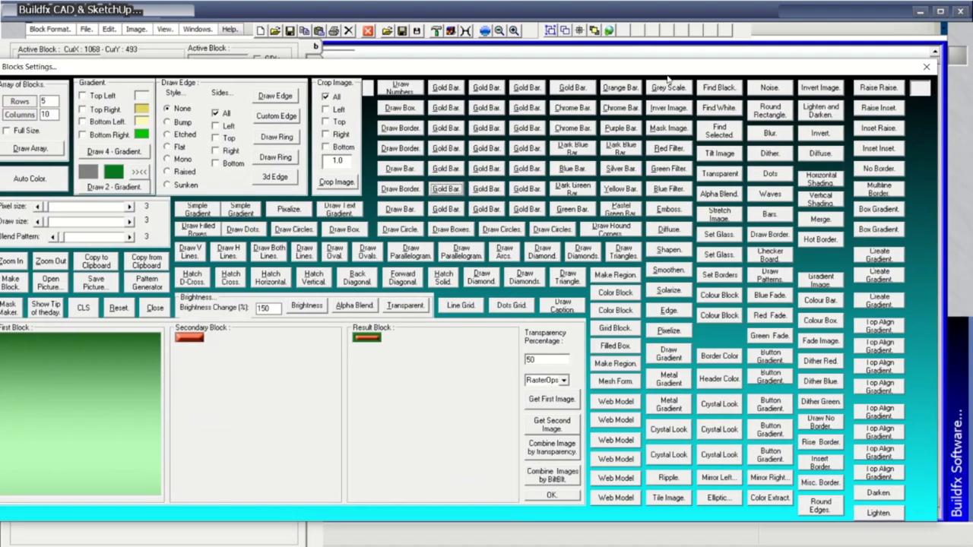
Add noise of 16 to the gradient block and dismiss the 'Subscript out of range' error
drag(659, 60, 728, 145)
click(836, 167)
text(16)
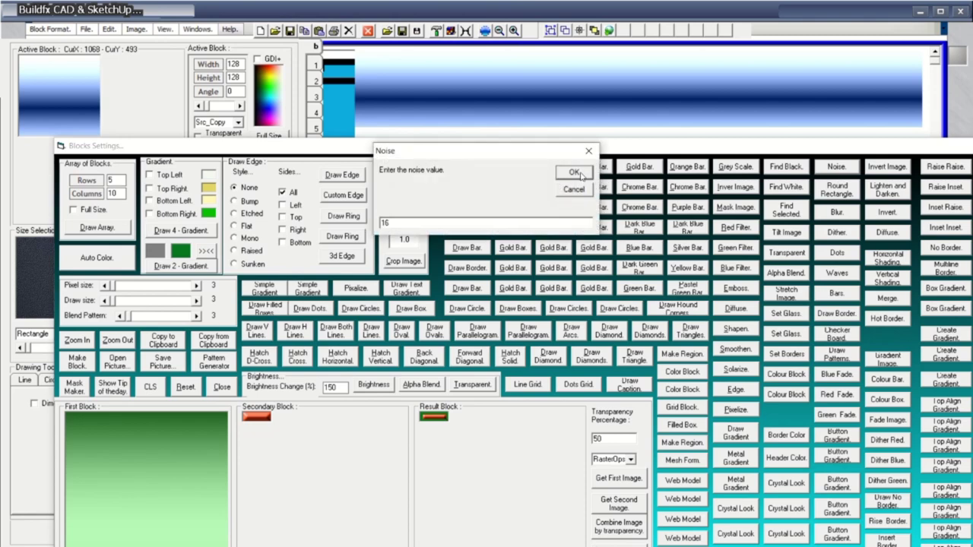
click(579, 175)
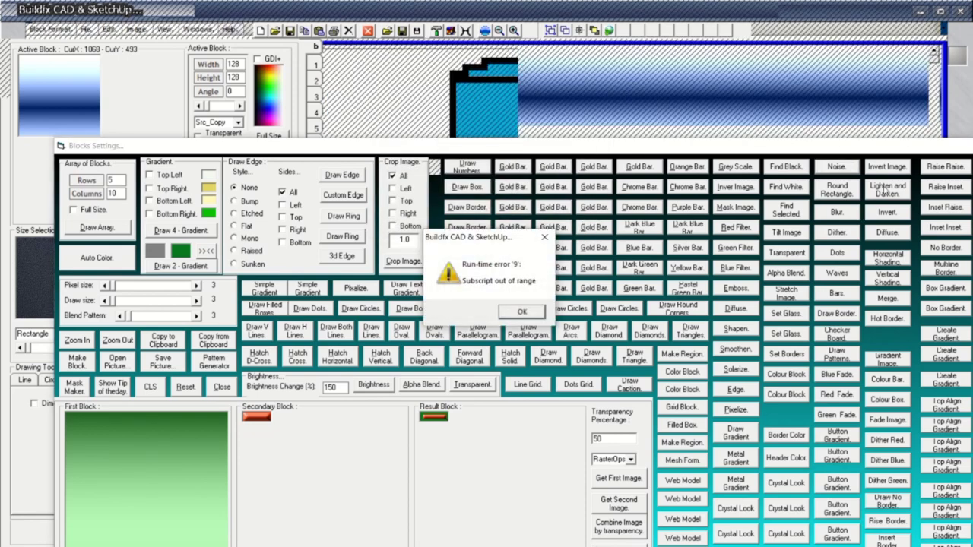
click(532, 317)
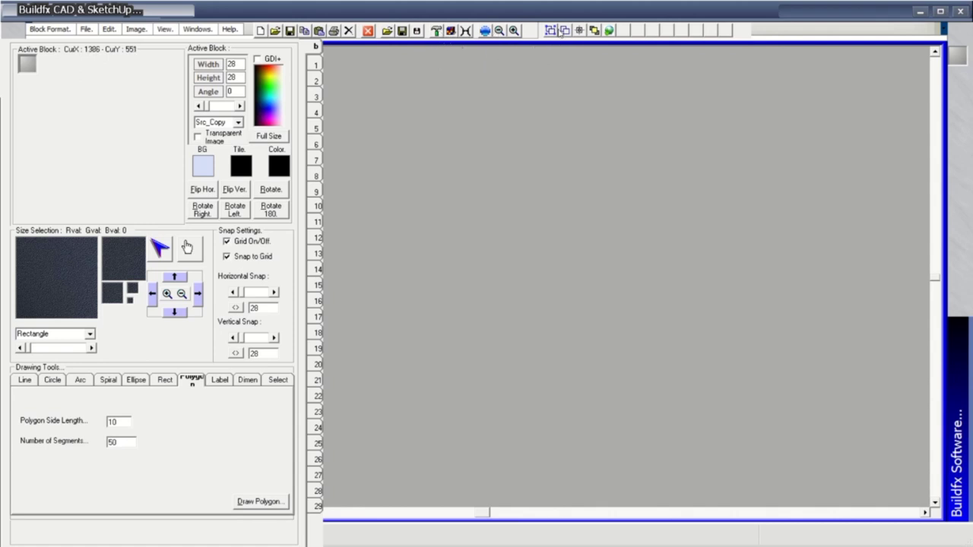
Pick the 128×128 orange-red rounded block from the image library as active block, closing its preview
click(550, 30)
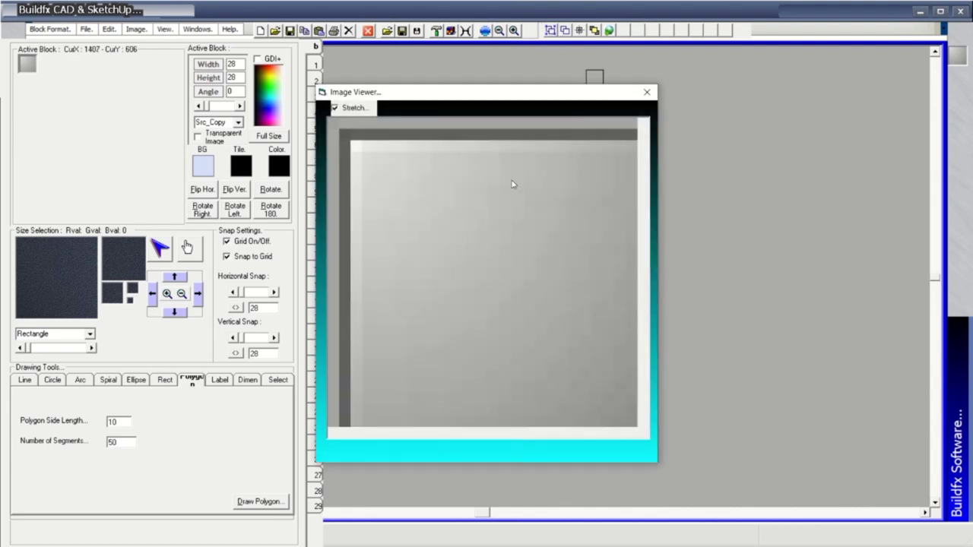
click(647, 93)
click(320, 285)
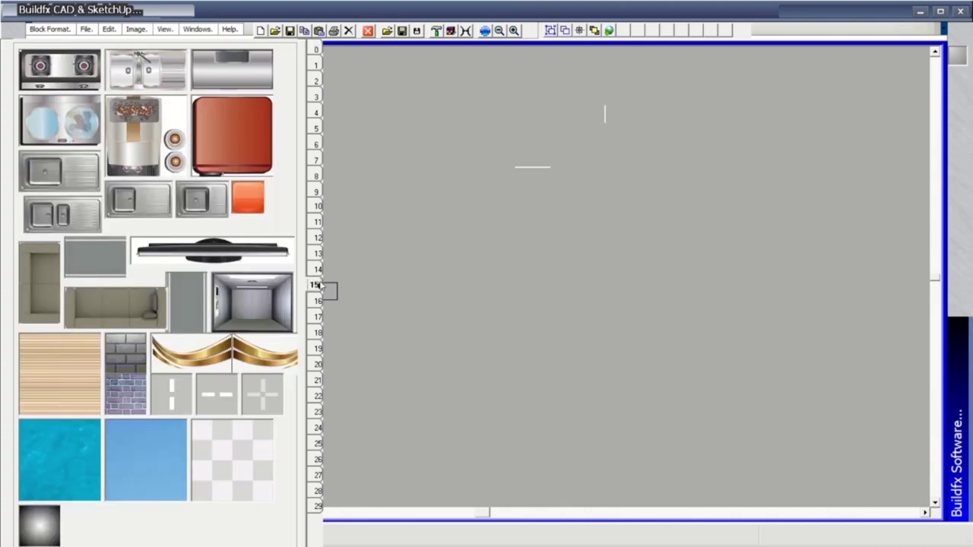
click(232, 152)
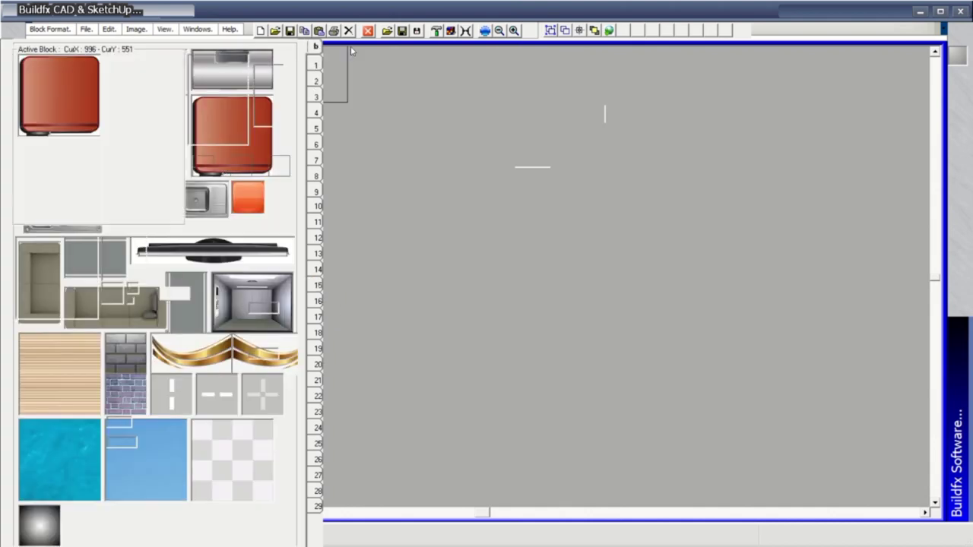
click(550, 30)
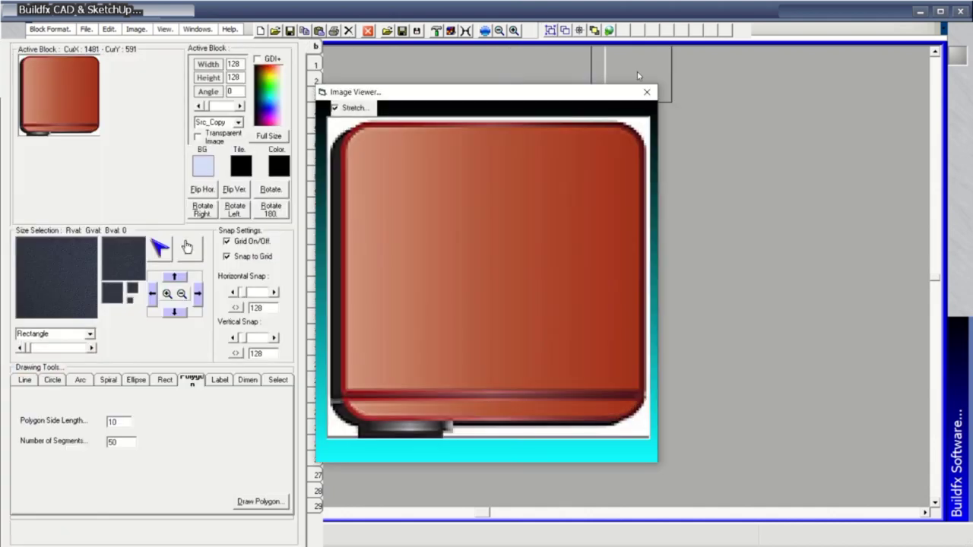
click(647, 93)
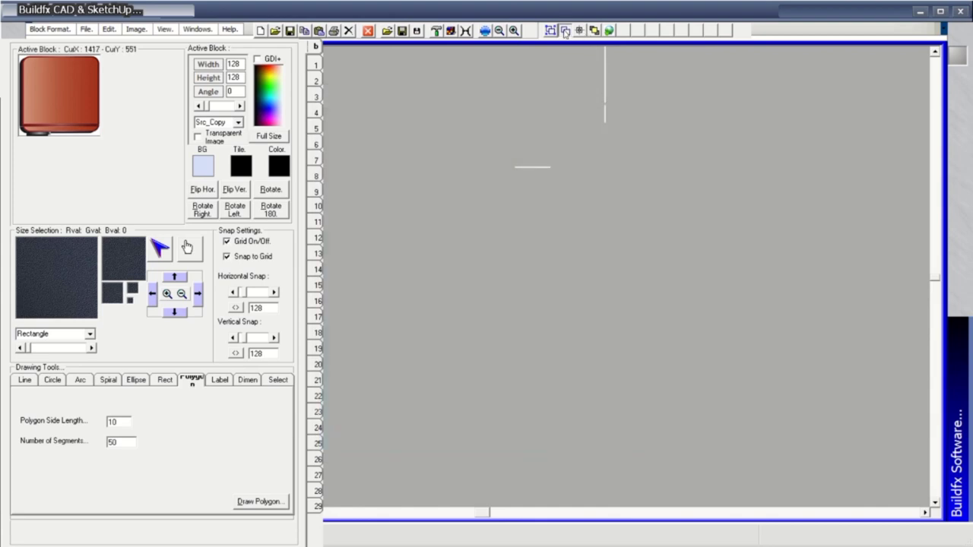
click(565, 31)
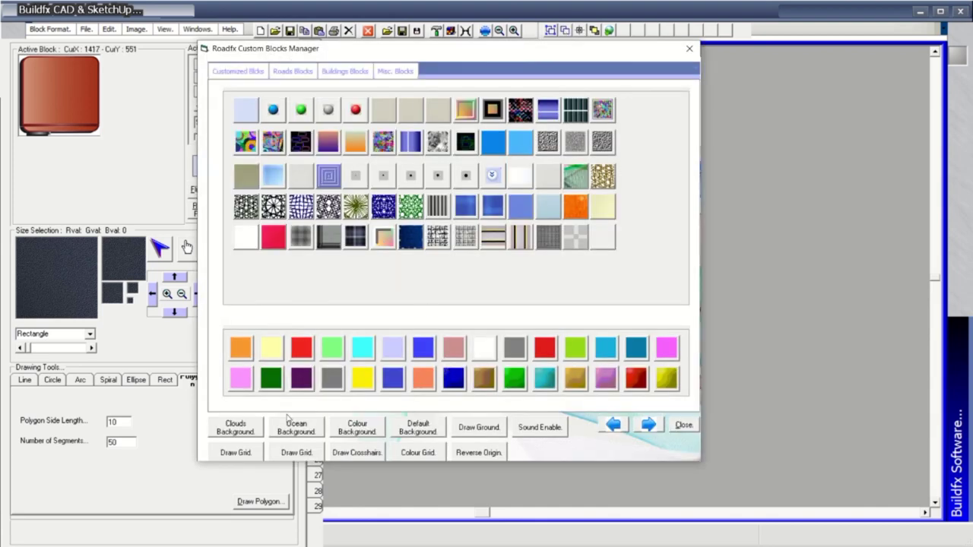
Try the Clouds, Ocean, solid green and default lavender backgrounds
click(237, 432)
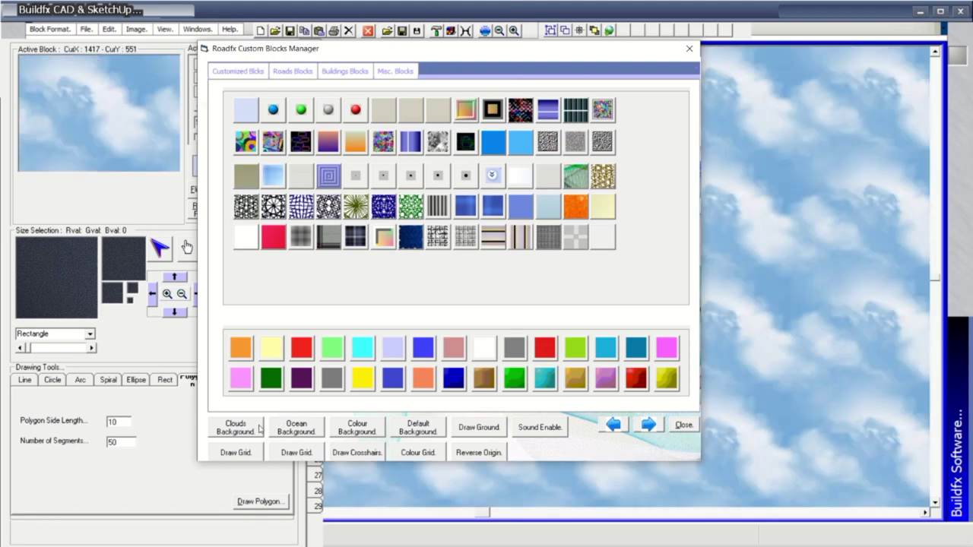
click(303, 430)
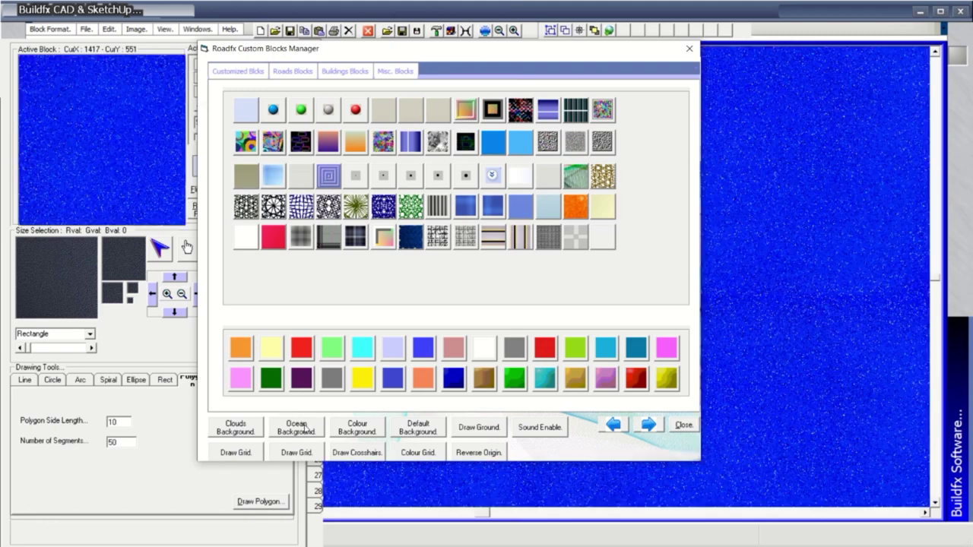
click(357, 430)
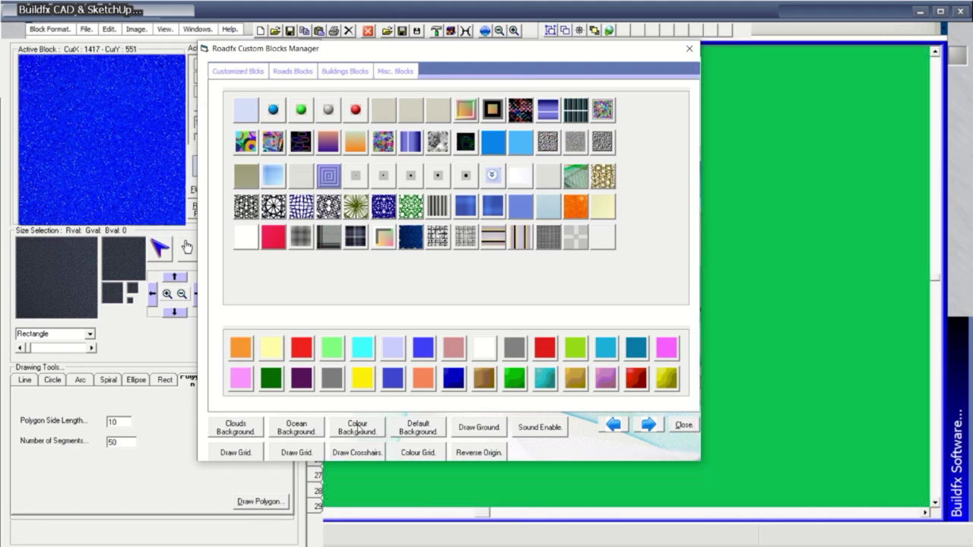
click(426, 434)
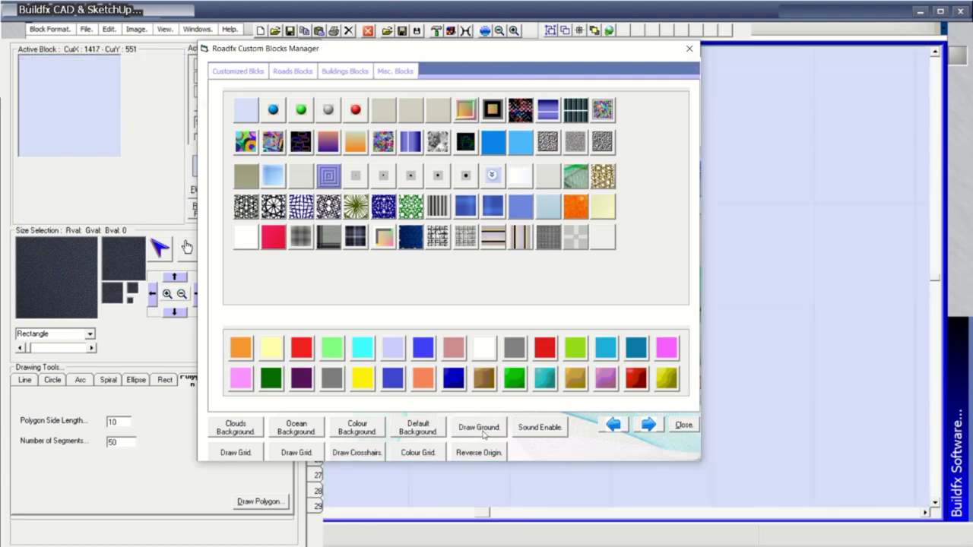
Try the grid, crosshairs and colour-grid overlays, ending with grid lines
click(246, 458)
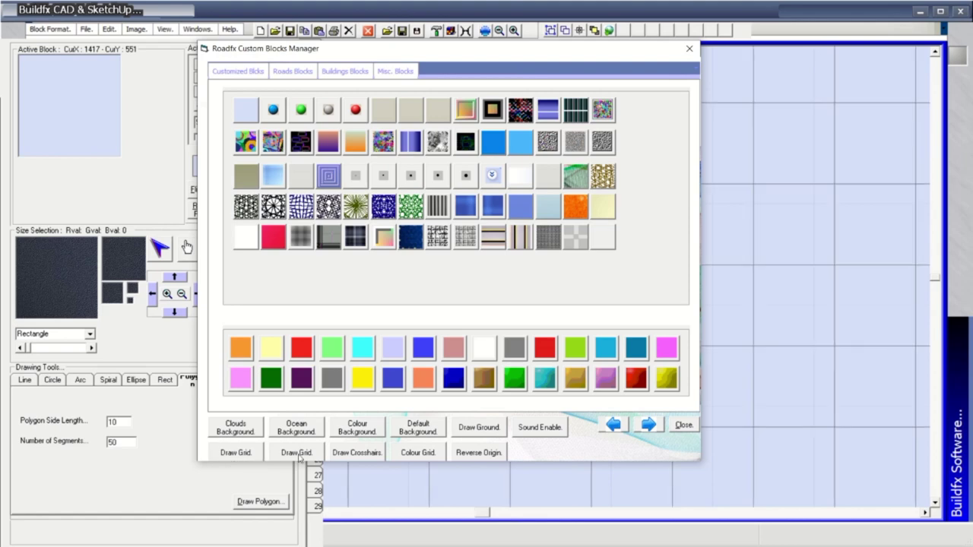
click(361, 459)
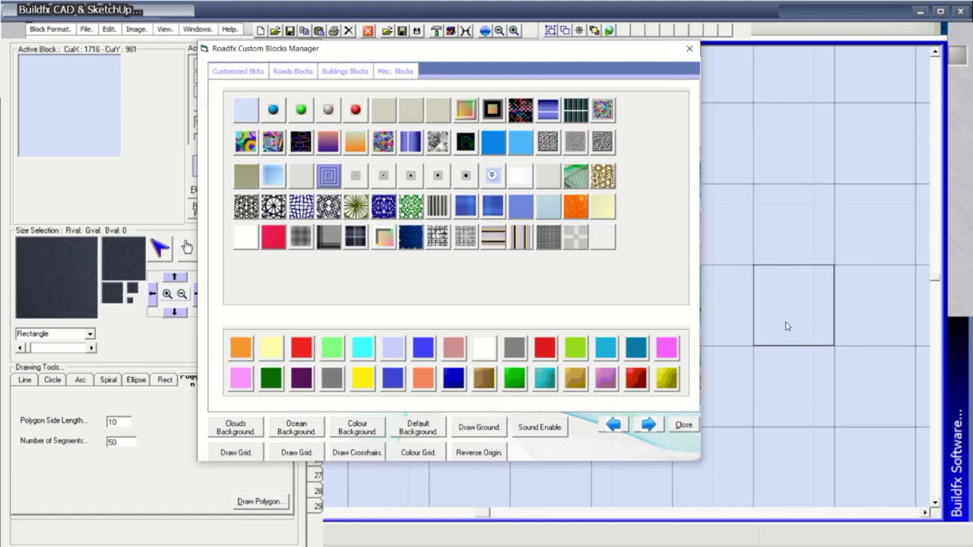
click(430, 456)
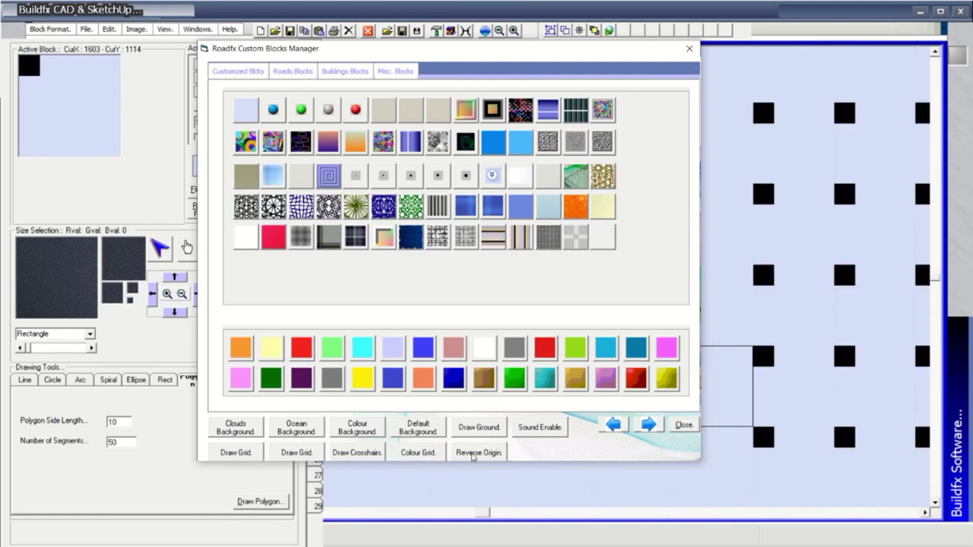
click(249, 455)
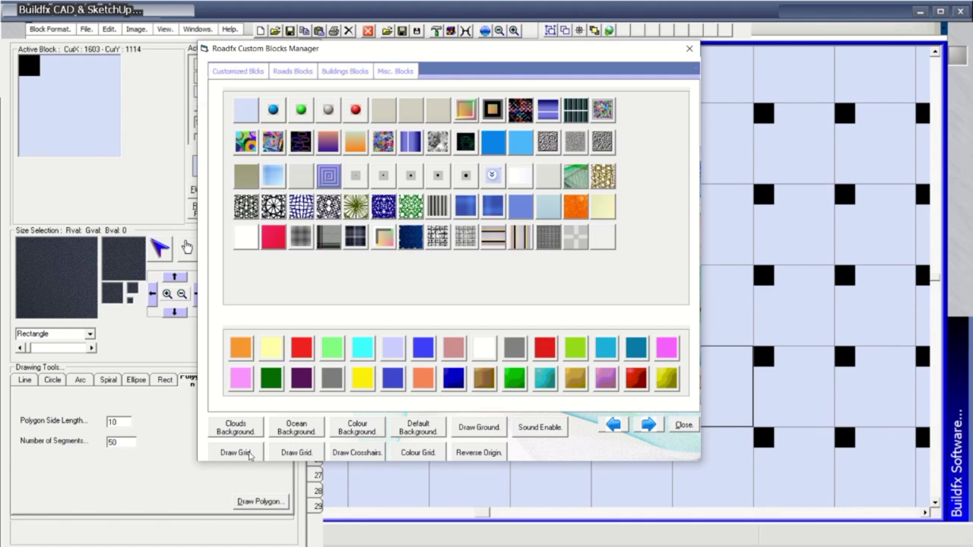
Set a solid green background after Ocean and Clouds, then paint lavender cells onto it
click(286, 430)
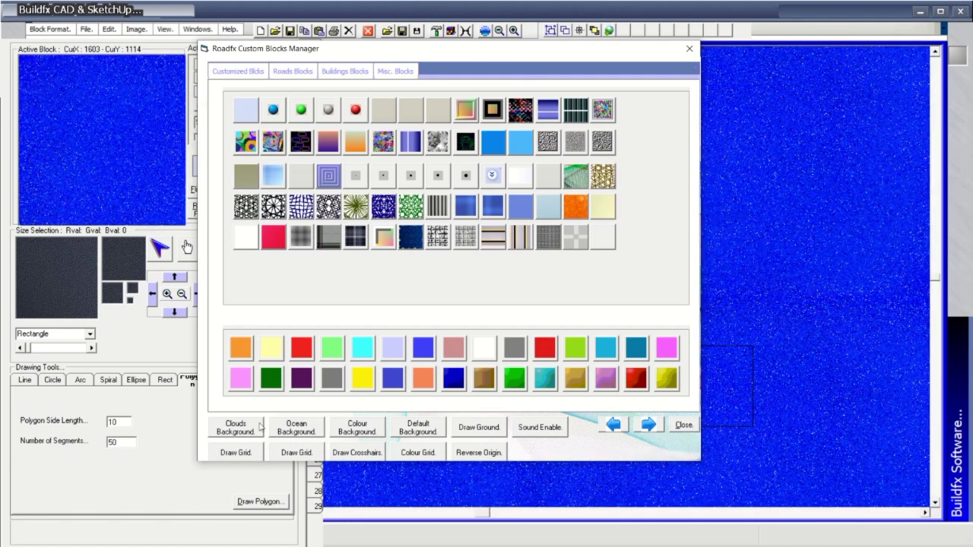
click(255, 428)
click(368, 431)
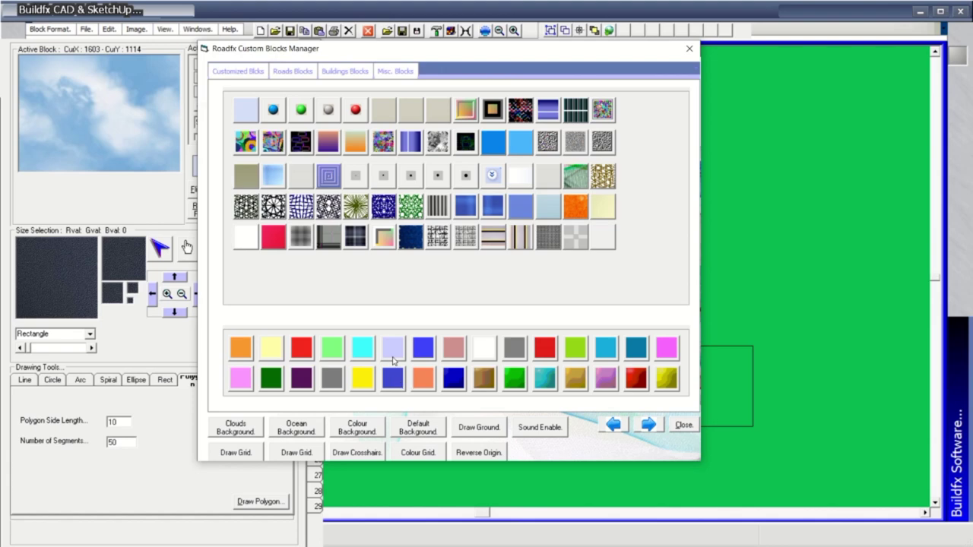
click(393, 351)
mouse_move(672, 224)
mouse_down()
mouse_move(575, 195)
mouse_move(661, 194)
mouse_move(582, 152)
mouse_move(603, 228)
mouse_up()
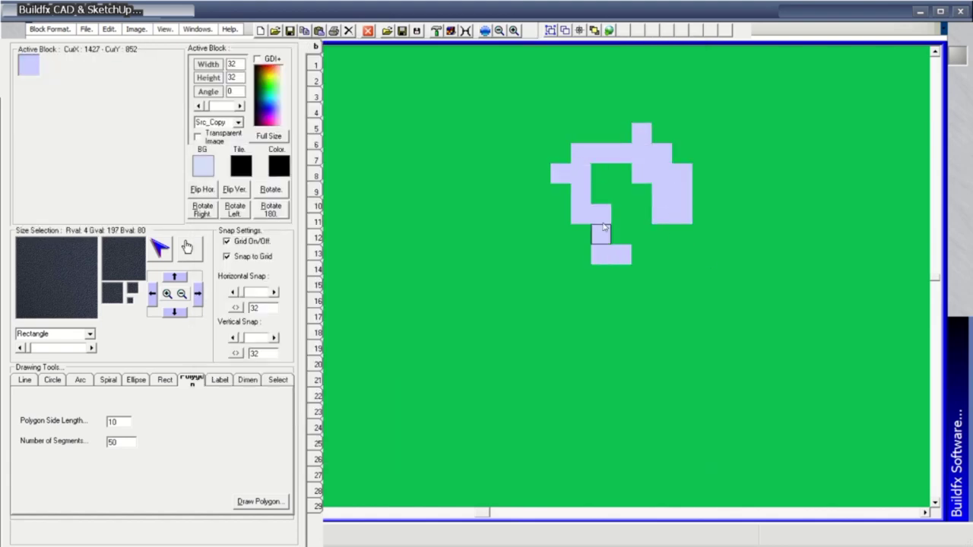
Add one more lavender cell, then paint tall dark textured blocks across the canvas centre
click(603, 228)
click(565, 32)
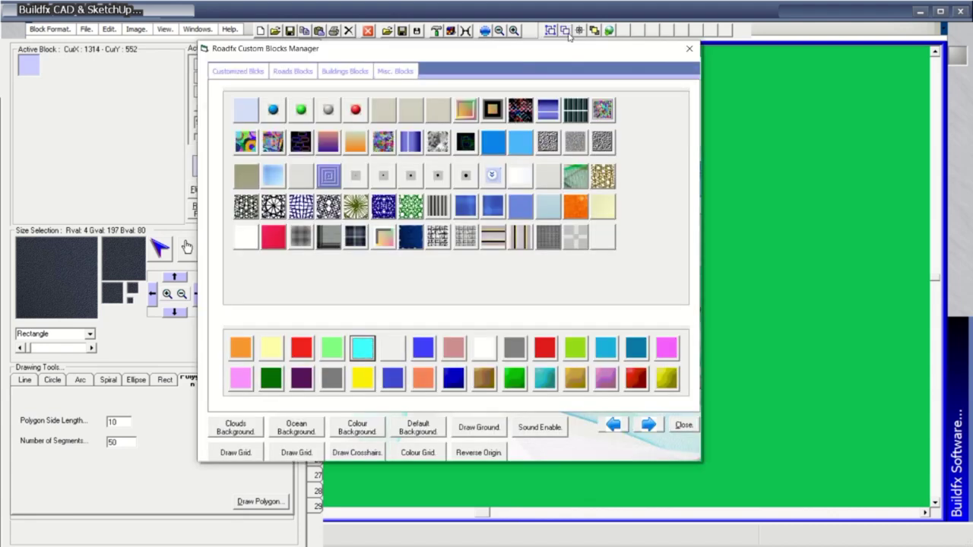
click(549, 237)
mouse_move(723, 213)
mouse_down()
mouse_move(584, 188)
mouse_move(558, 114)
mouse_move(783, 149)
mouse_move(745, 389)
mouse_move(550, 384)
mouse_up()
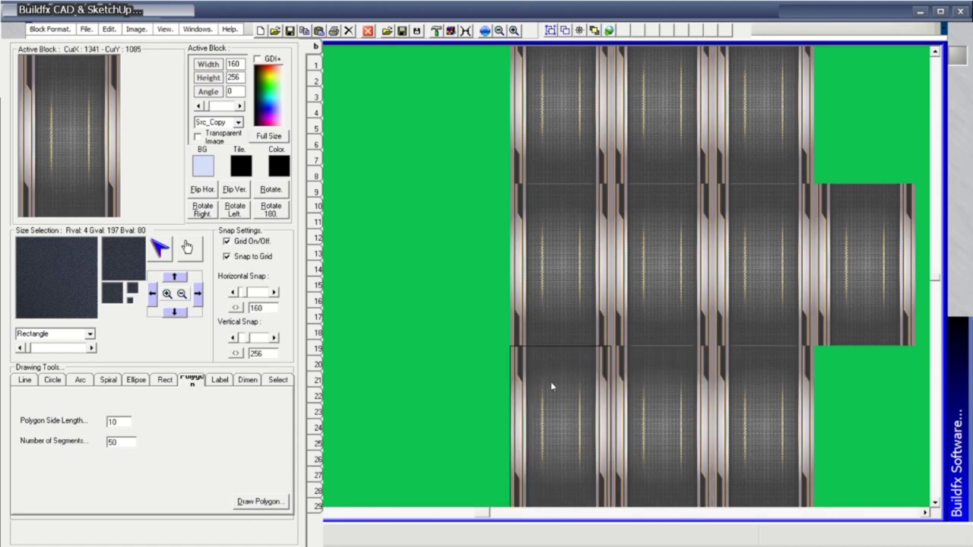
Browse the Roads, Buildings and Misc. categories, then paint a colourful patterned block across the top
click(566, 31)
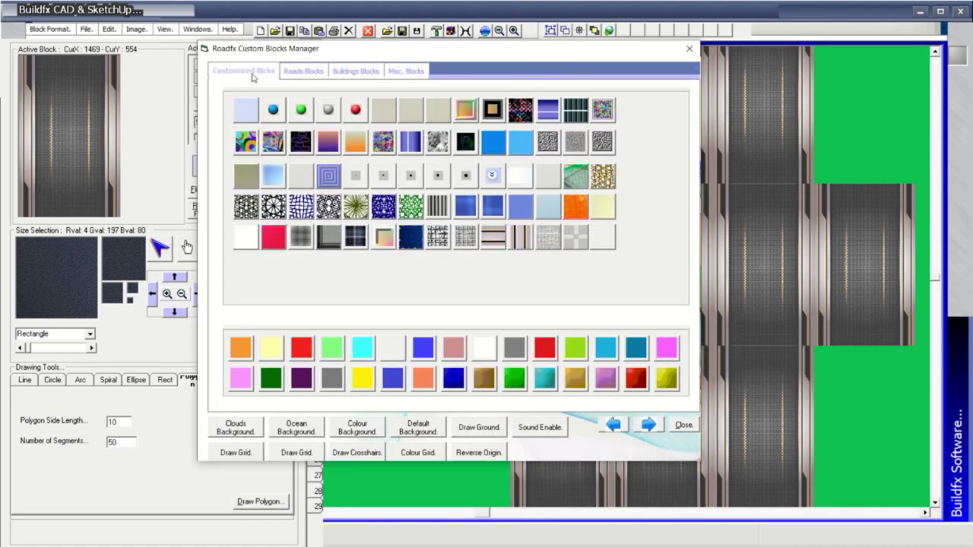
click(300, 72)
click(352, 73)
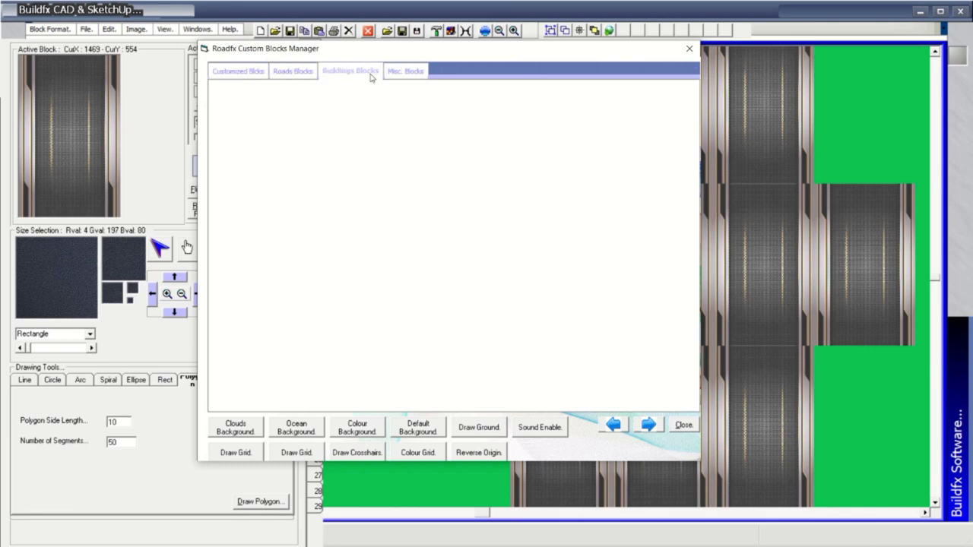
click(407, 74)
click(251, 72)
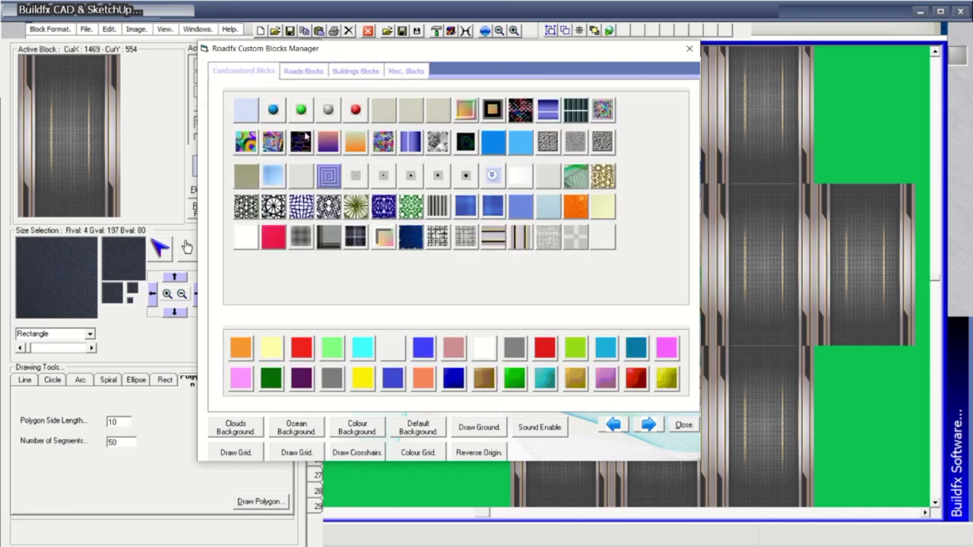
click(644, 424)
click(645, 424)
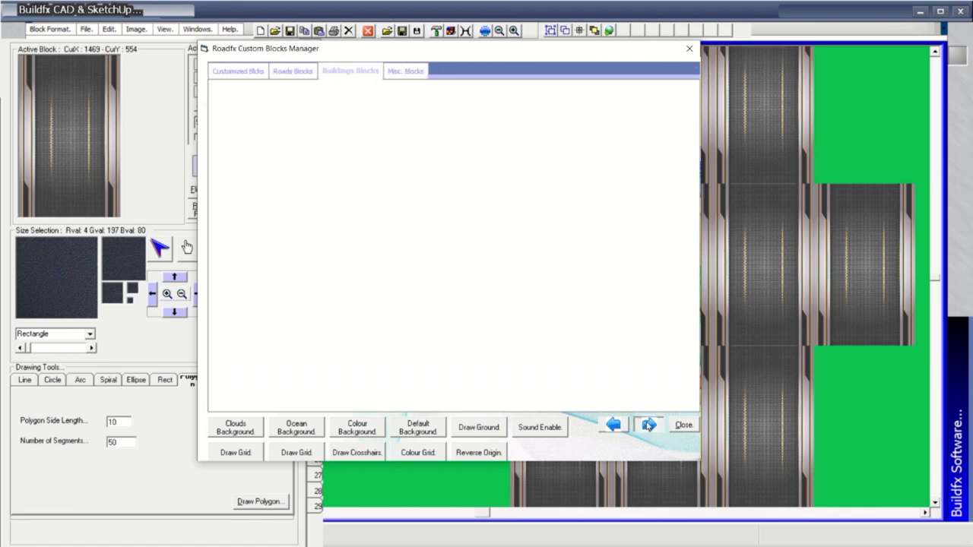
click(644, 424)
click(614, 425)
click(614, 426)
click(614, 425)
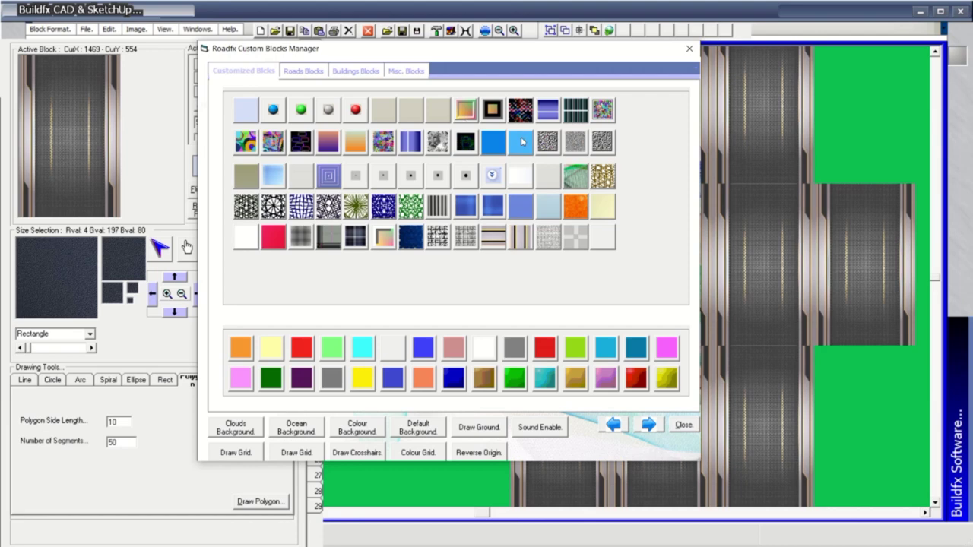
click(520, 111)
mouse_move(680, 124)
mouse_down()
mouse_move(901, 370)
mouse_move(895, 467)
mouse_move(609, 471)
mouse_move(524, 418)
mouse_move(562, 226)
mouse_up()
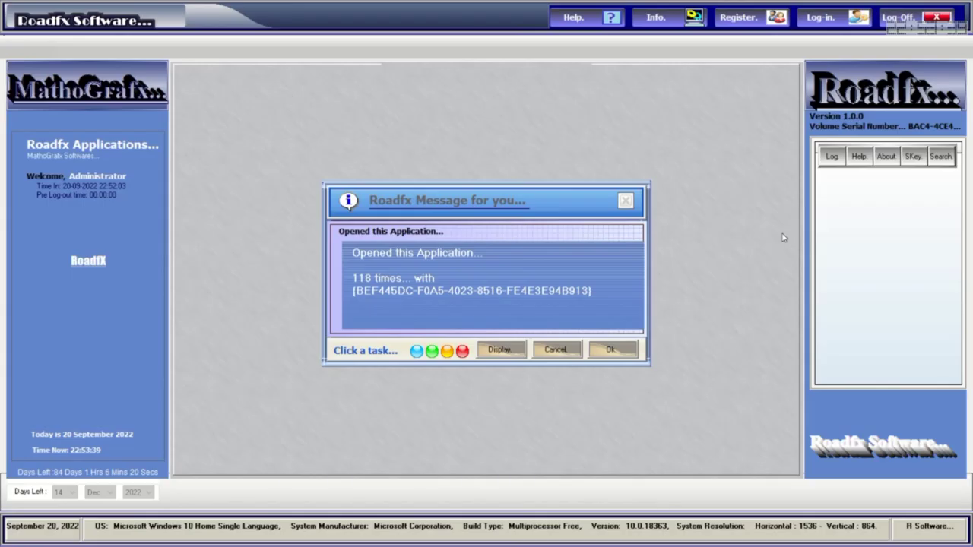
Dismiss the 118-times message, log back in with the account password, and leave the applications launcher
click(616, 349)
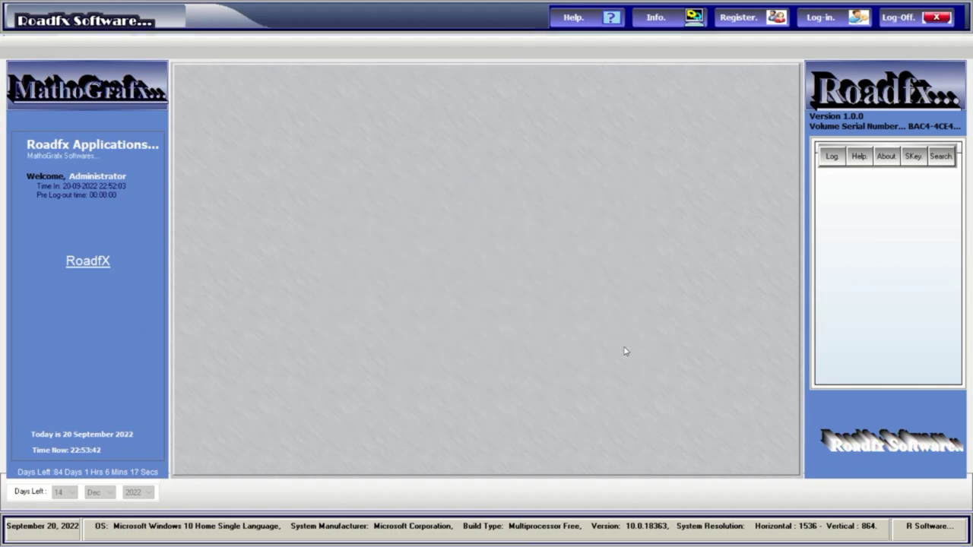
click(825, 18)
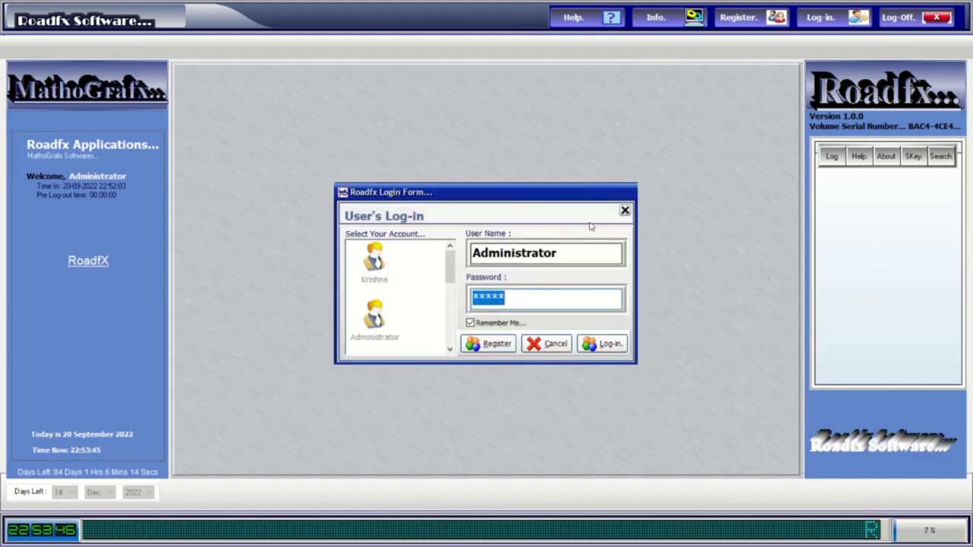
text(****)
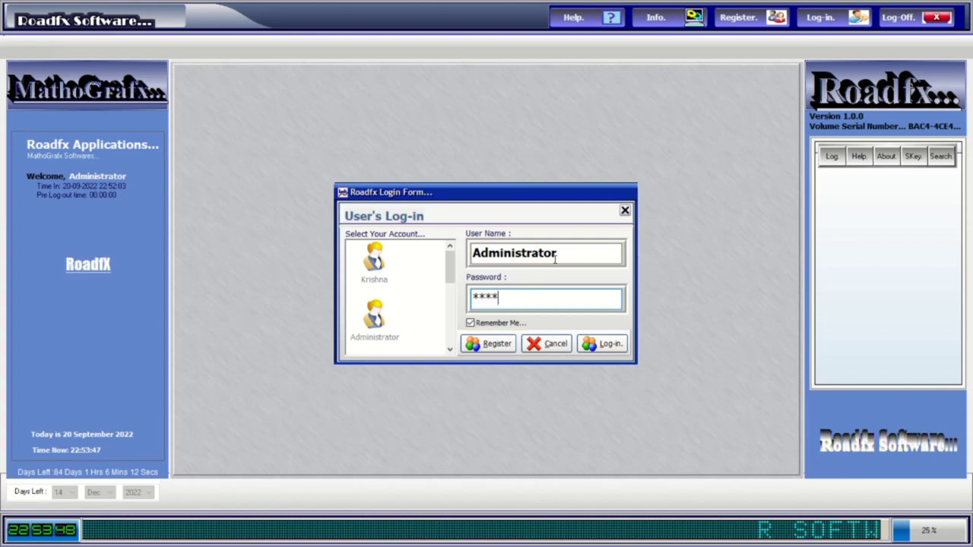
click(607, 343)
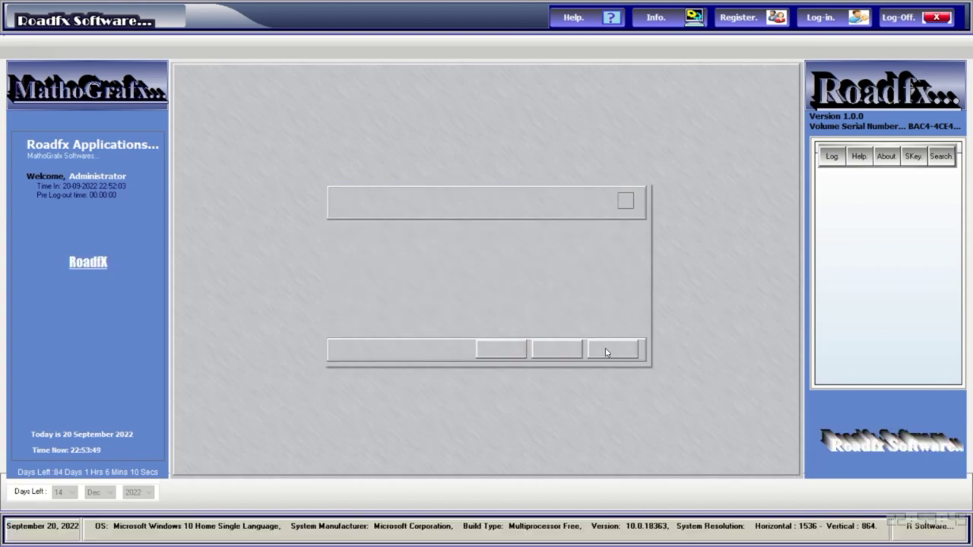
click(438, 89)
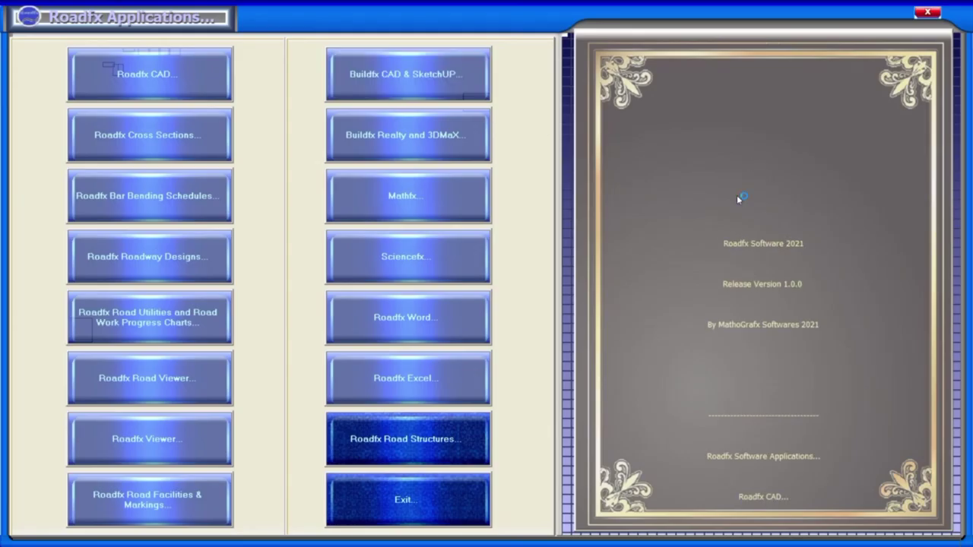
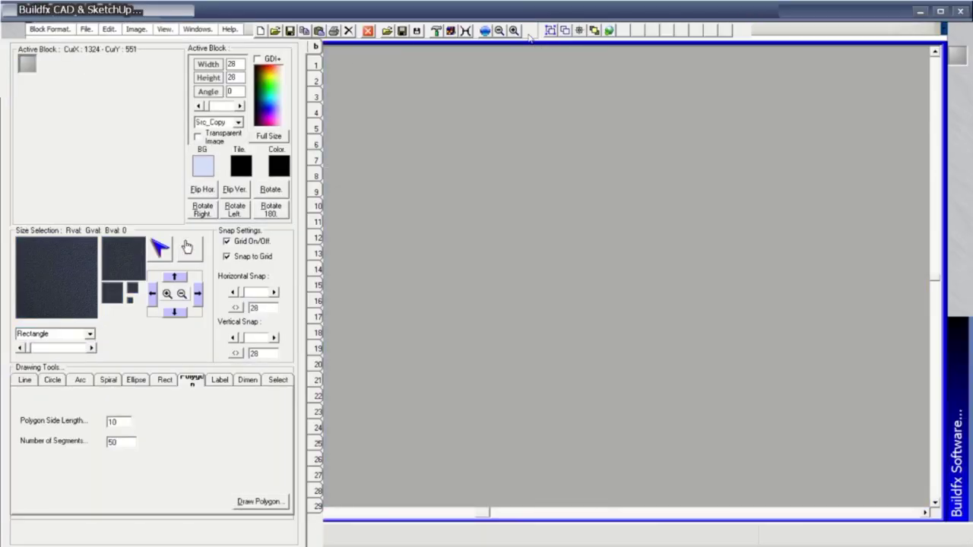
Select the yellow-striped texture tile as the block
click(580, 31)
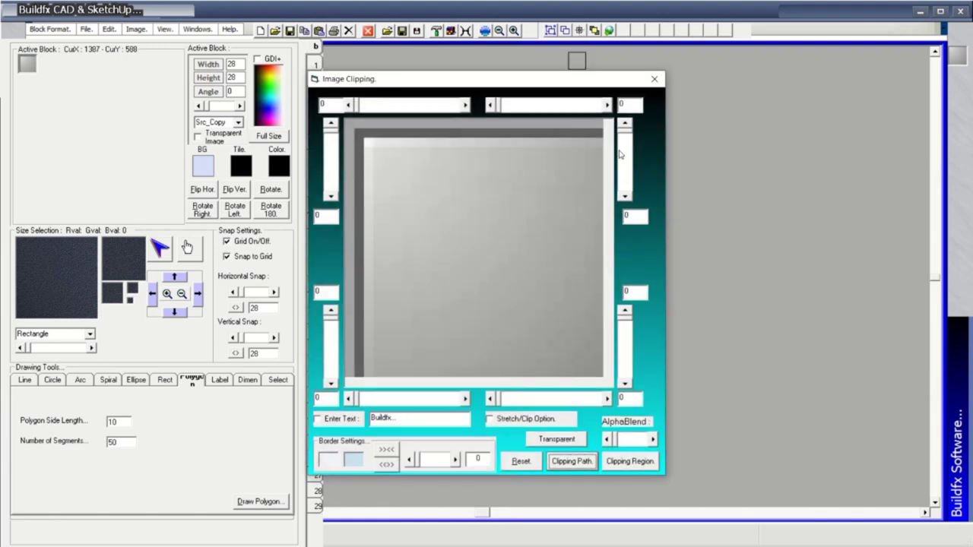
click(654, 79)
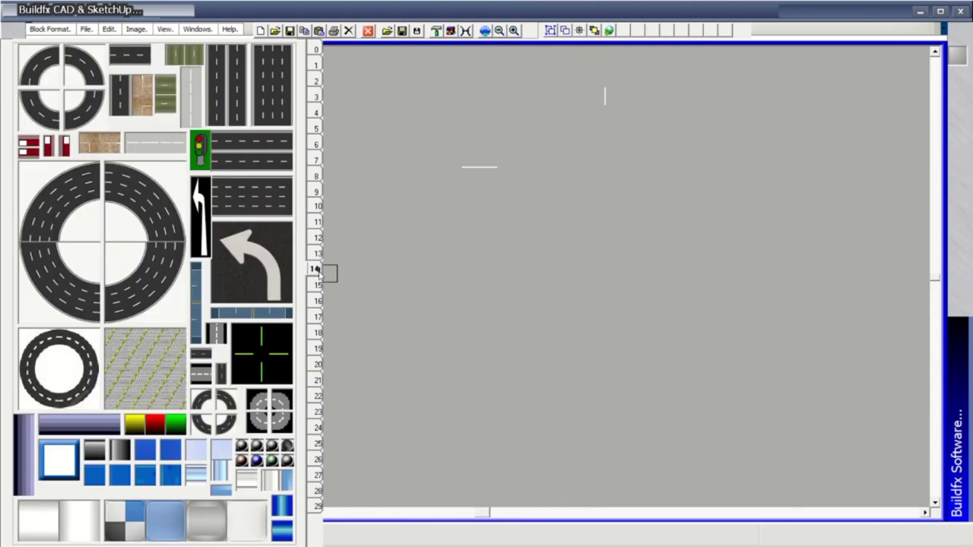
click(161, 367)
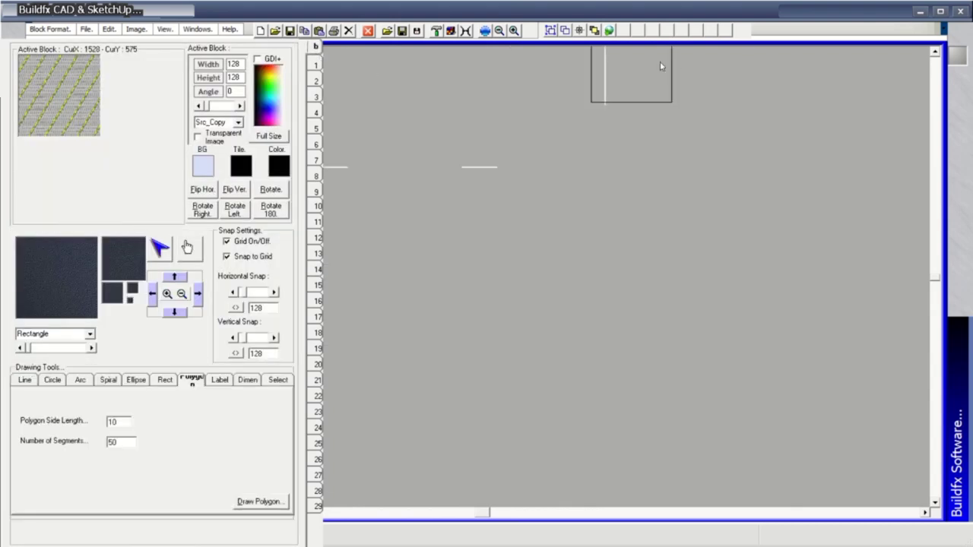
Clip the striped tile's corners to 41, 125, 69 and 60 to form a slanted band
click(580, 29)
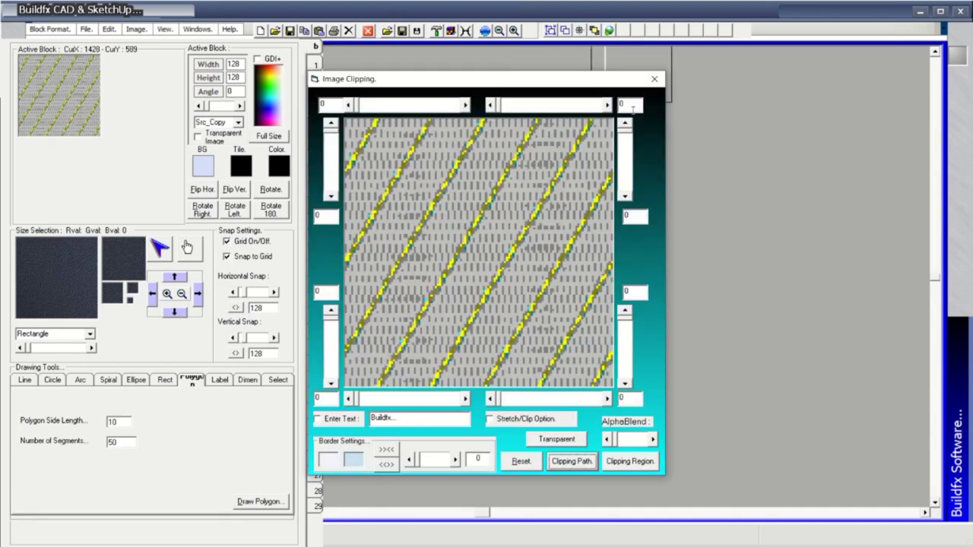
drag(627, 135, 625, 190)
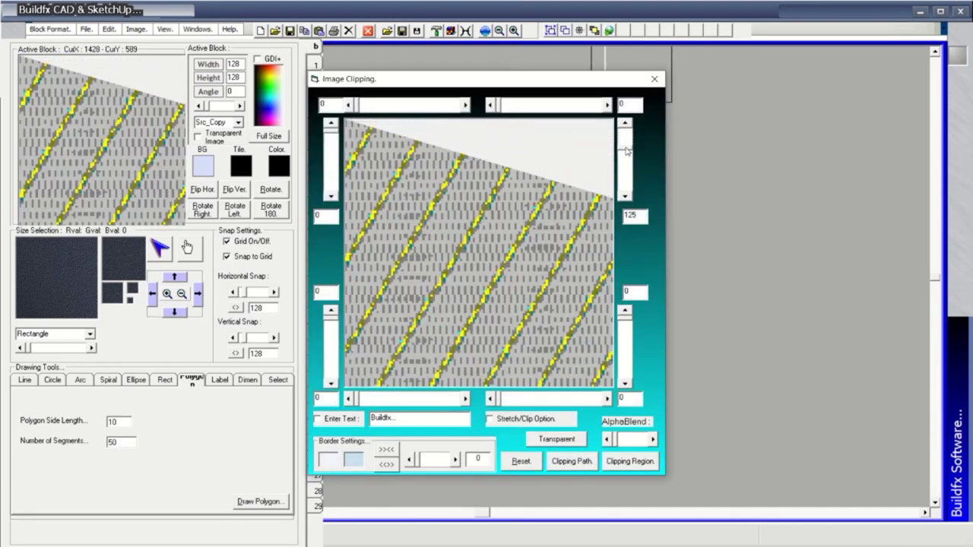
drag(619, 384, 627, 326)
click(628, 326)
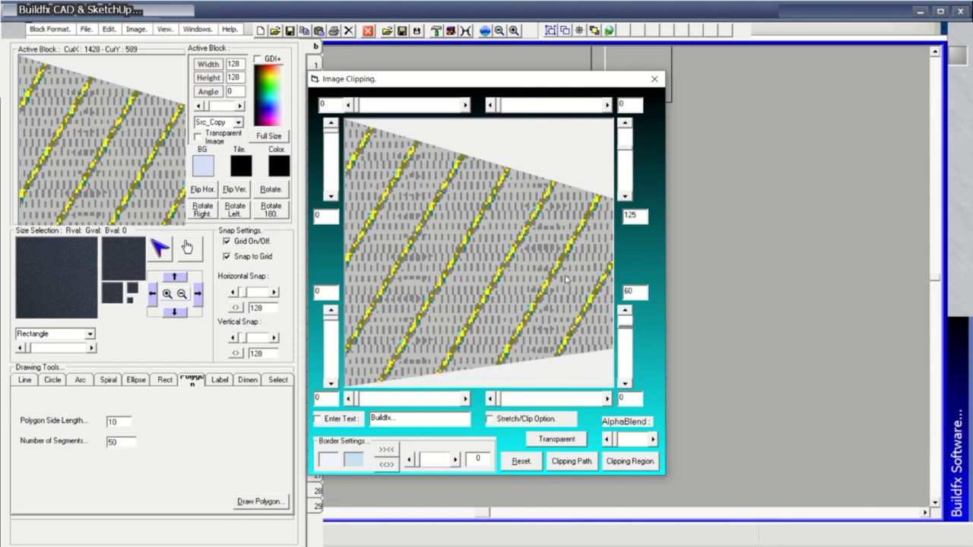
drag(332, 133, 331, 138)
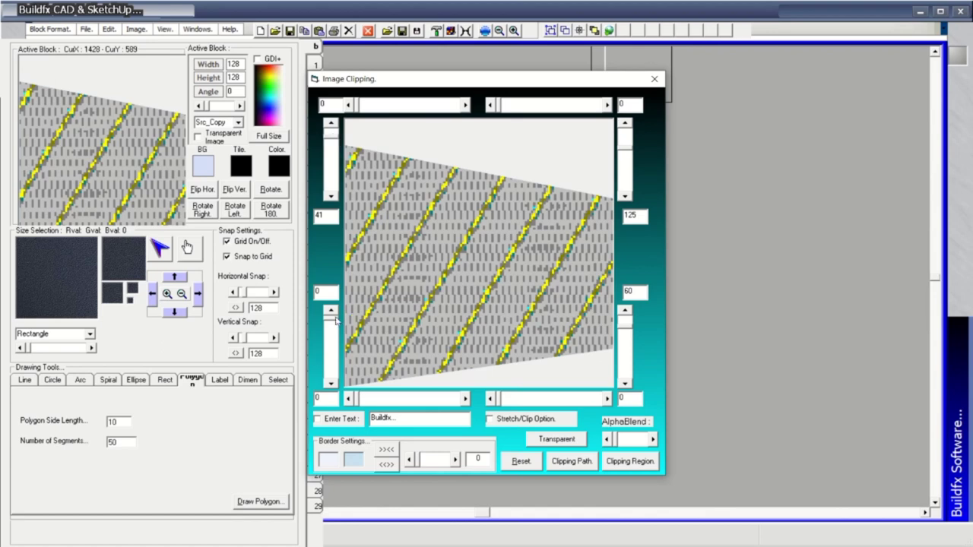
drag(335, 320, 334, 328)
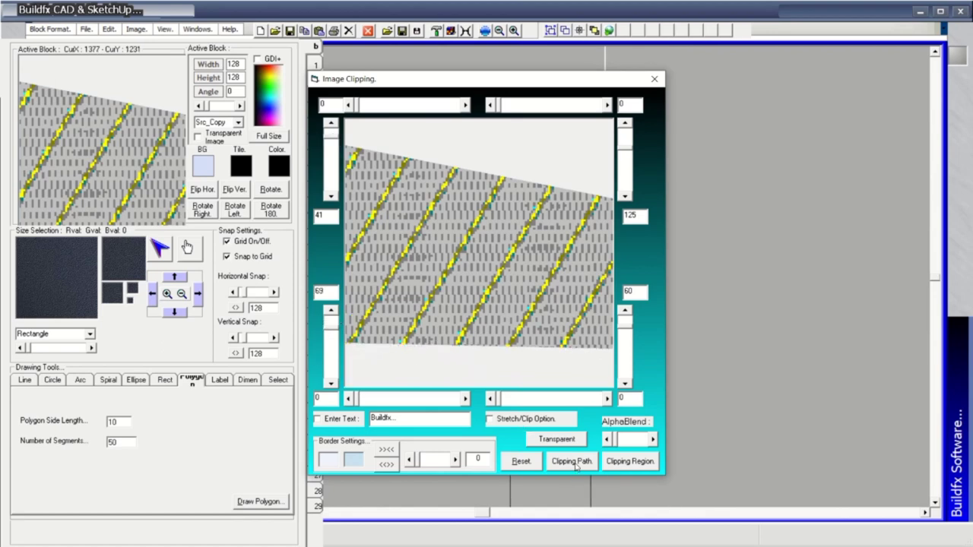
Apply the clipping path, dismiss the warnings, and stamp the clipped tile across the canvas
click(544, 423)
click(586, 465)
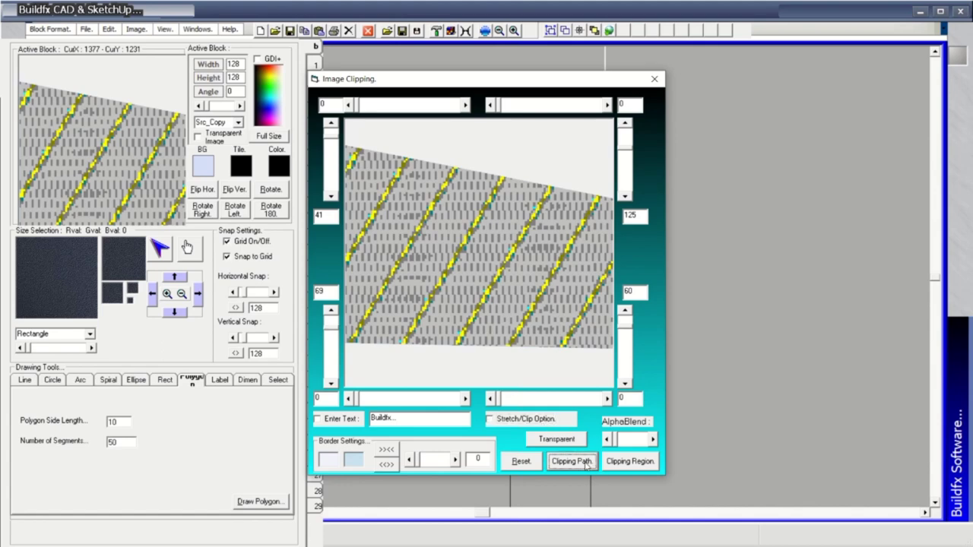
click(647, 470)
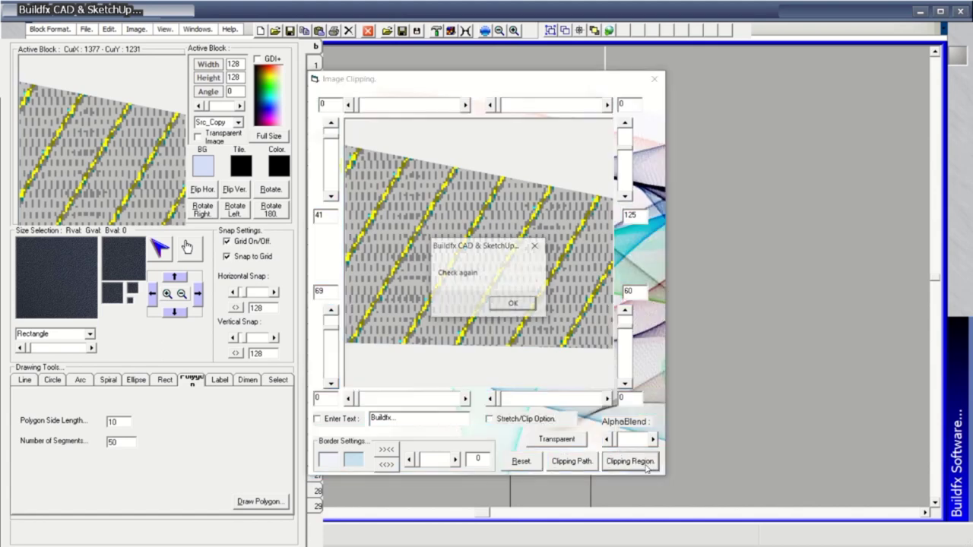
click(520, 308)
click(569, 246)
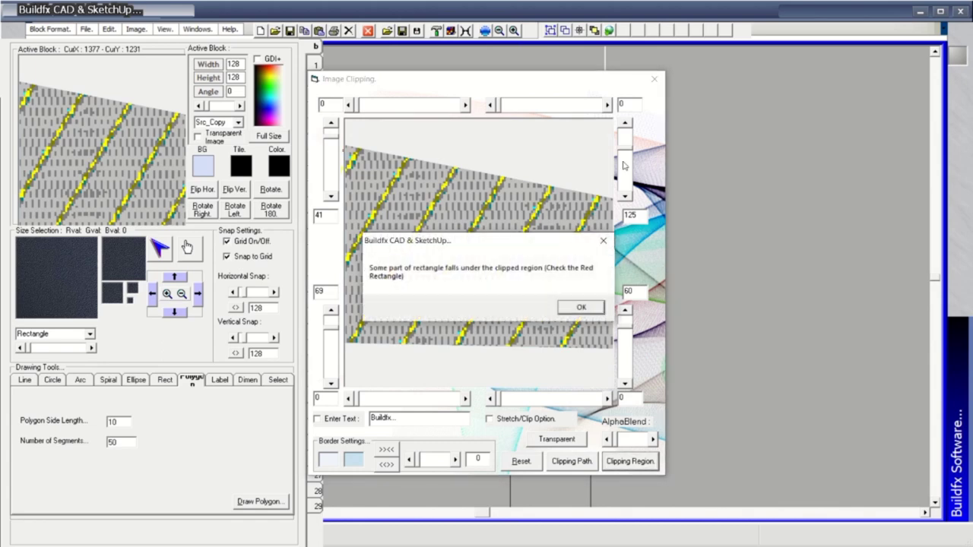
click(604, 241)
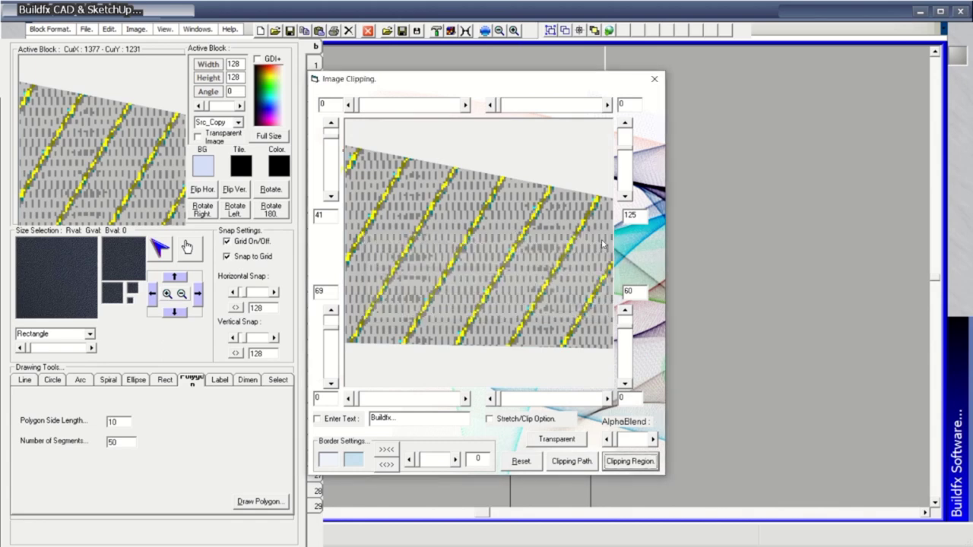
click(655, 79)
mouse_move(514, 210)
mouse_down()
mouse_move(532, 142)
mouse_move(469, 303)
mouse_move(630, 303)
mouse_move(712, 221)
mouse_up()
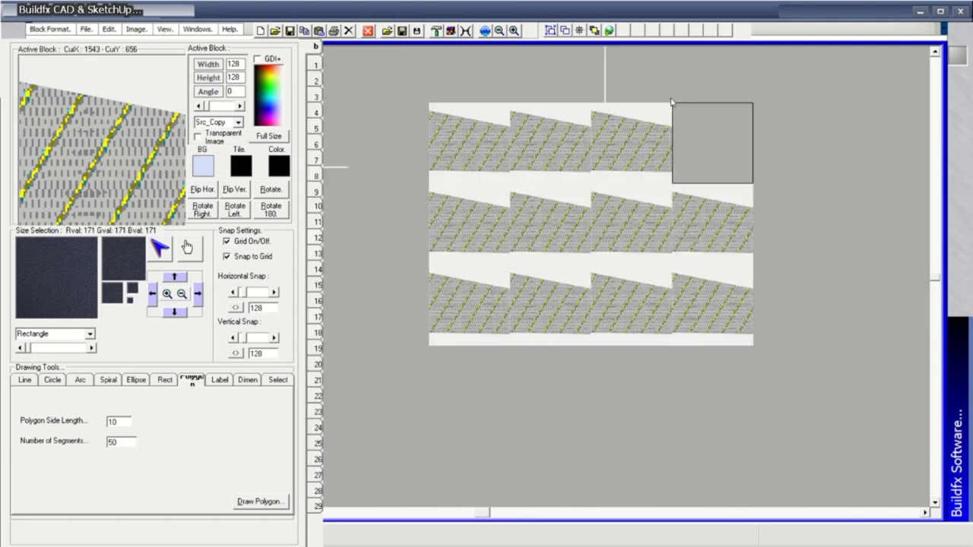
Try skewing the striped block in the Image Resize window, then close it
click(593, 30)
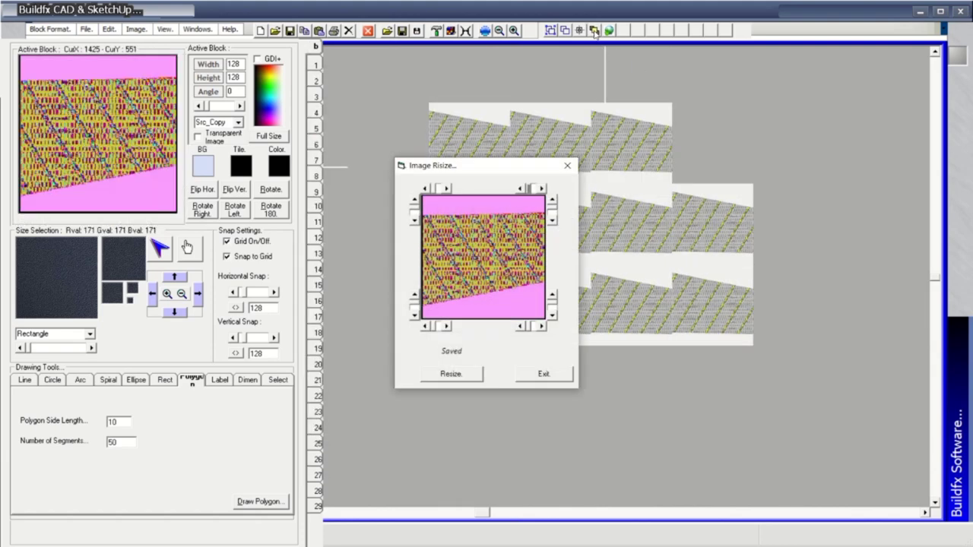
drag(476, 166, 603, 171)
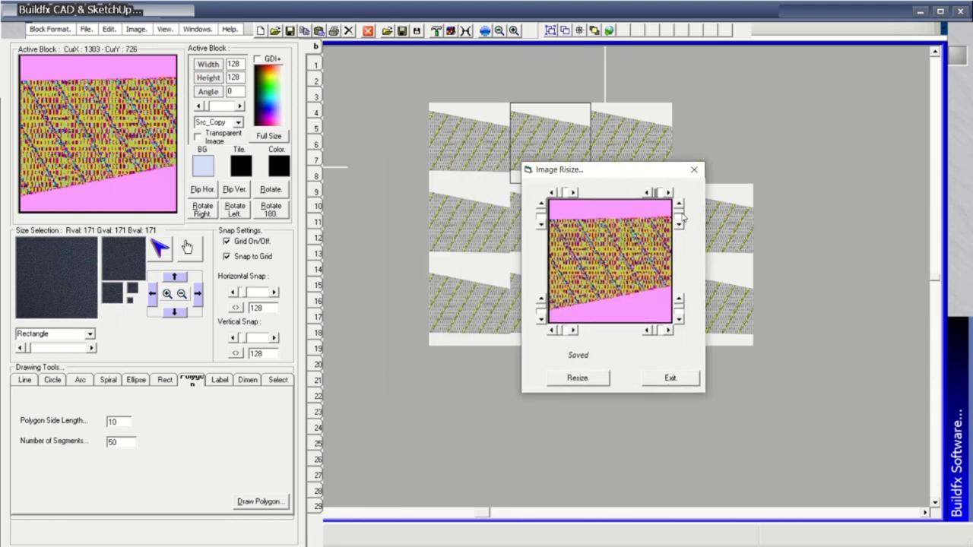
click(585, 377)
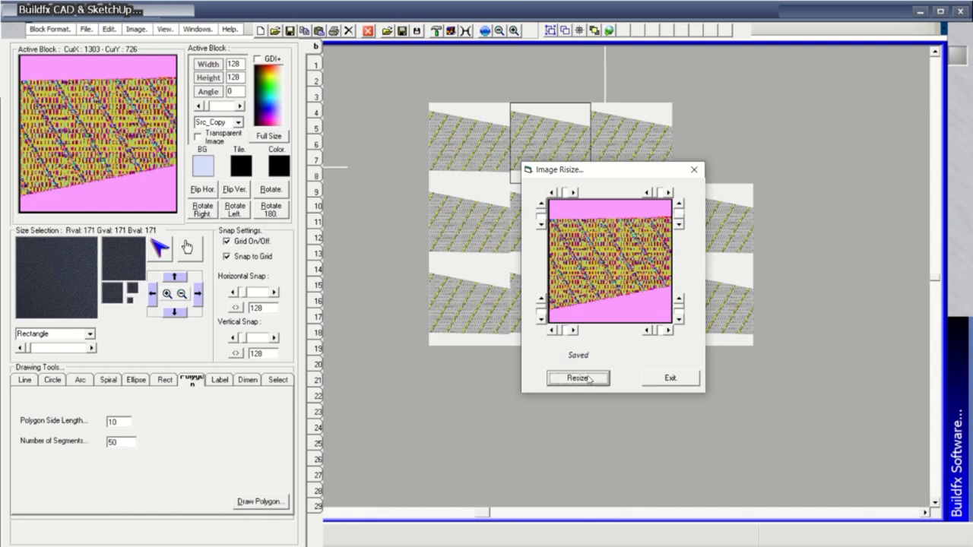
click(671, 379)
Reopen the resize tool and exit the empty resize windows
click(609, 31)
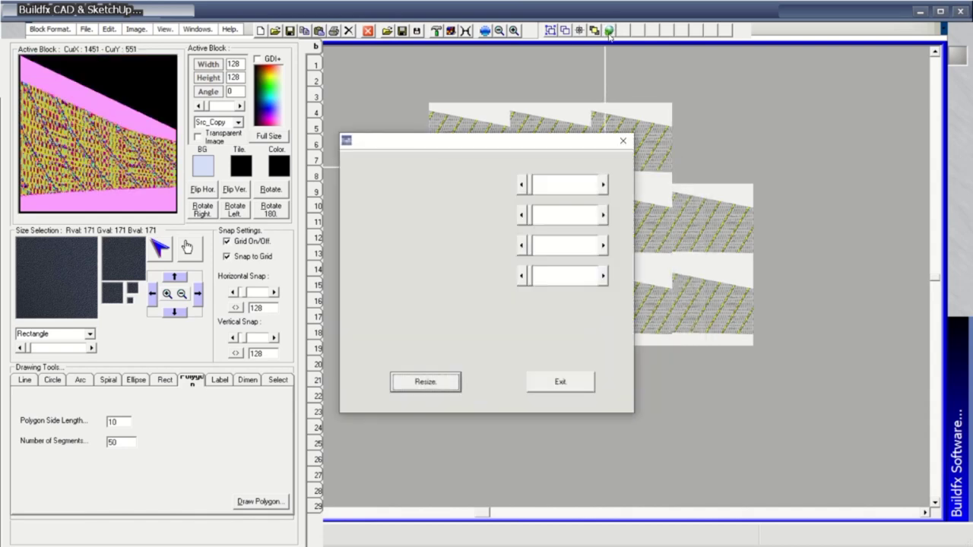
click(552, 383)
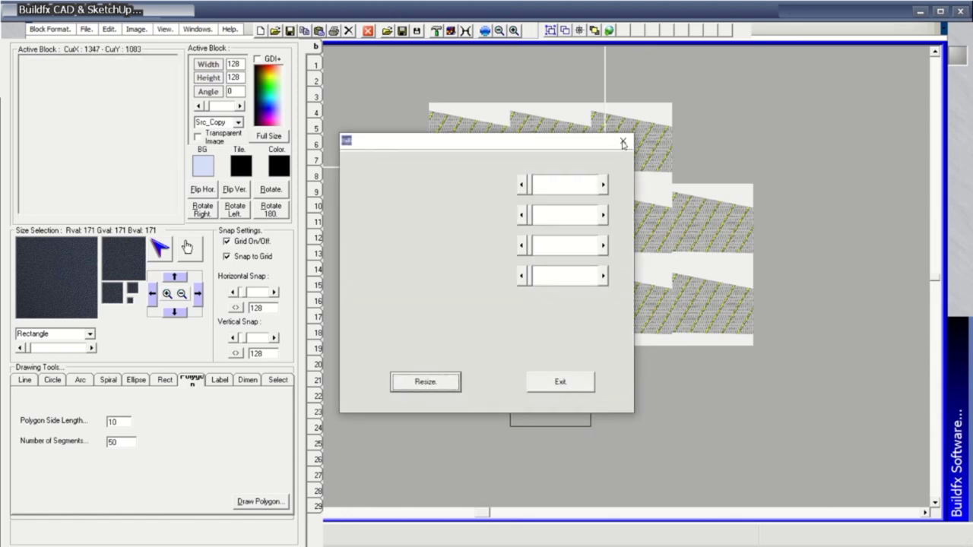
click(564, 381)
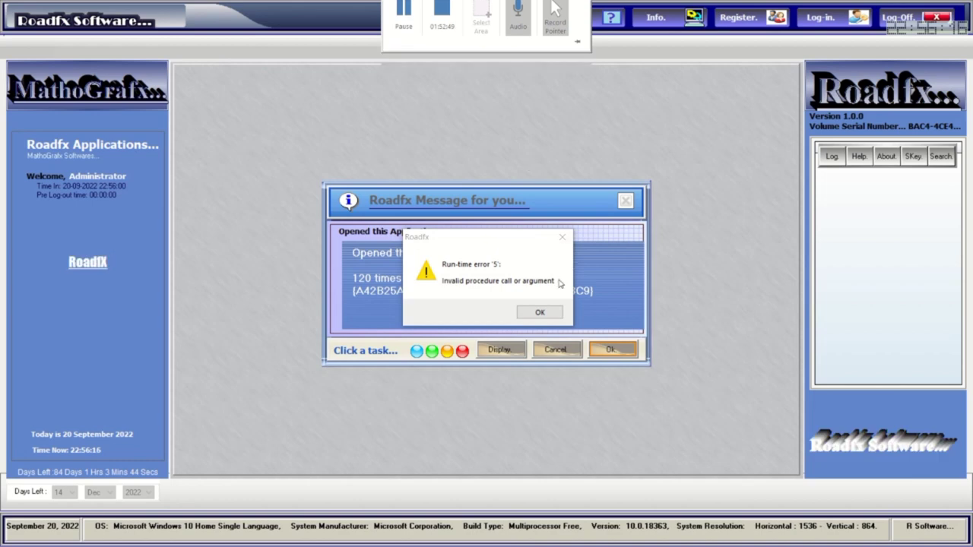
Clear the run-time error, log in as Administrator with the password, and relaunch Buildfx CAD & SketchUp
click(538, 311)
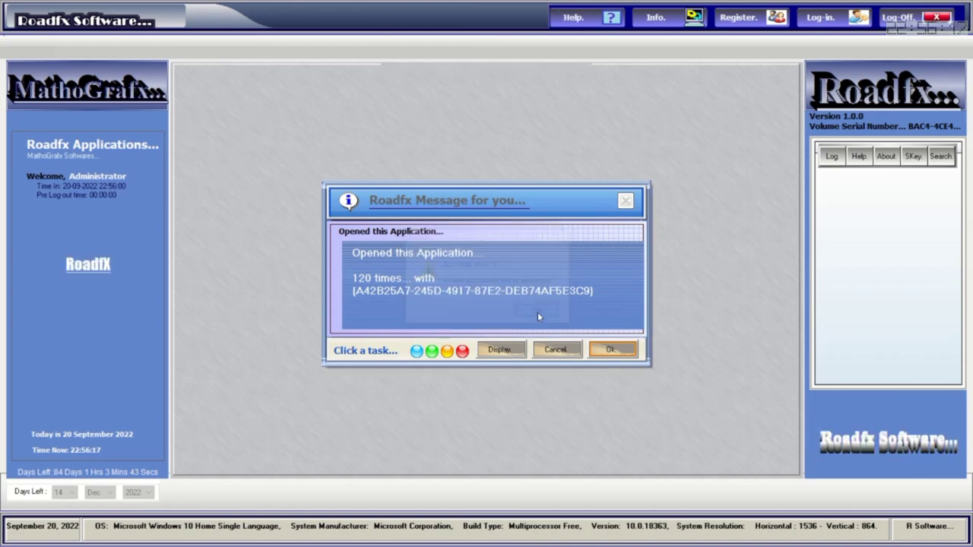
click(612, 350)
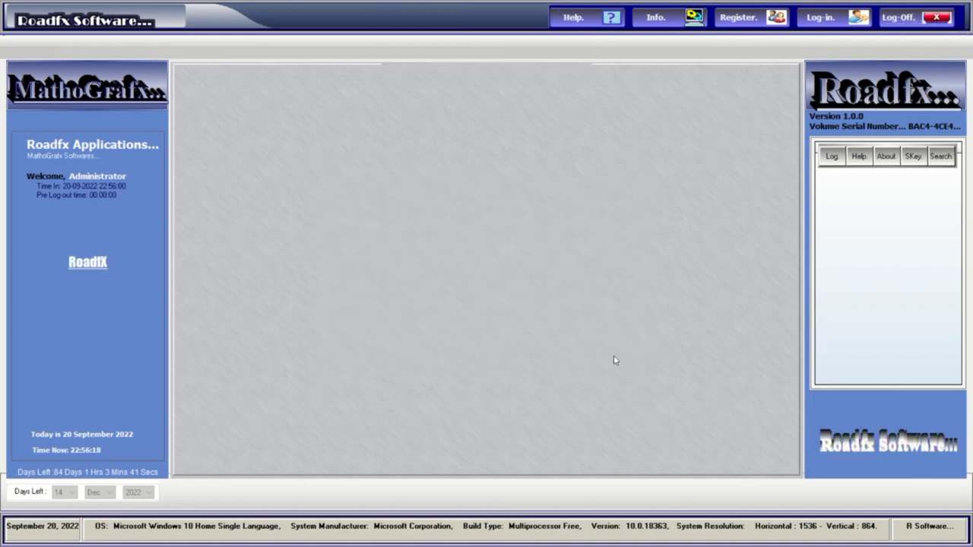
click(829, 18)
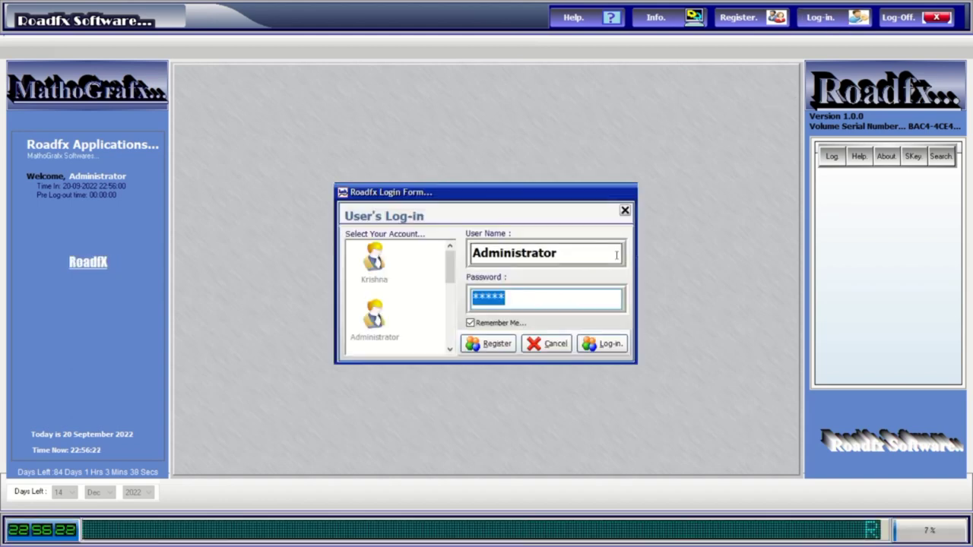
text(****)
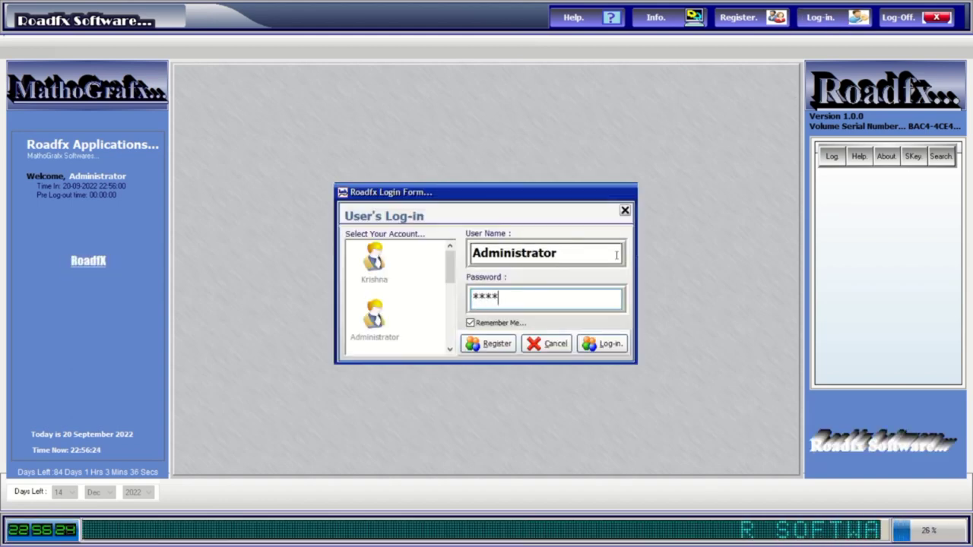
click(610, 348)
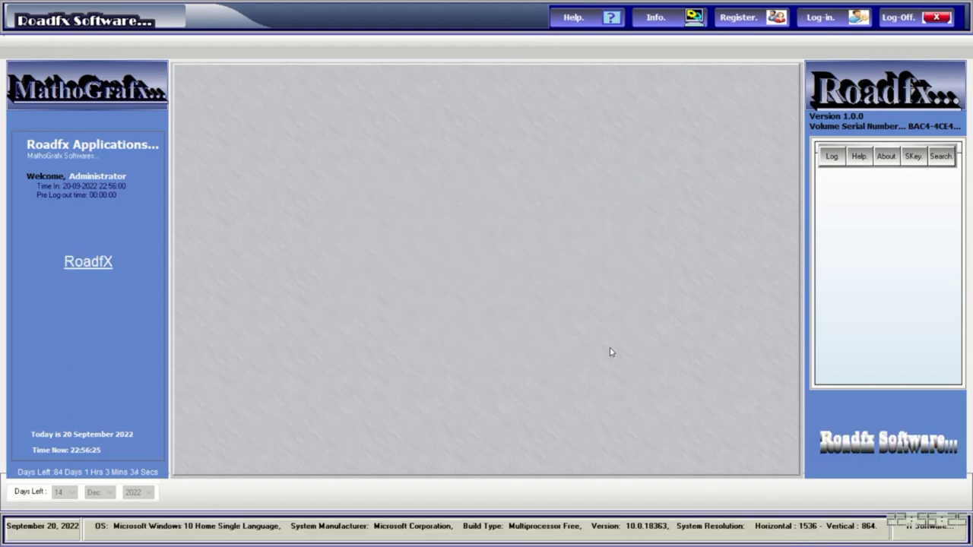
click(923, 13)
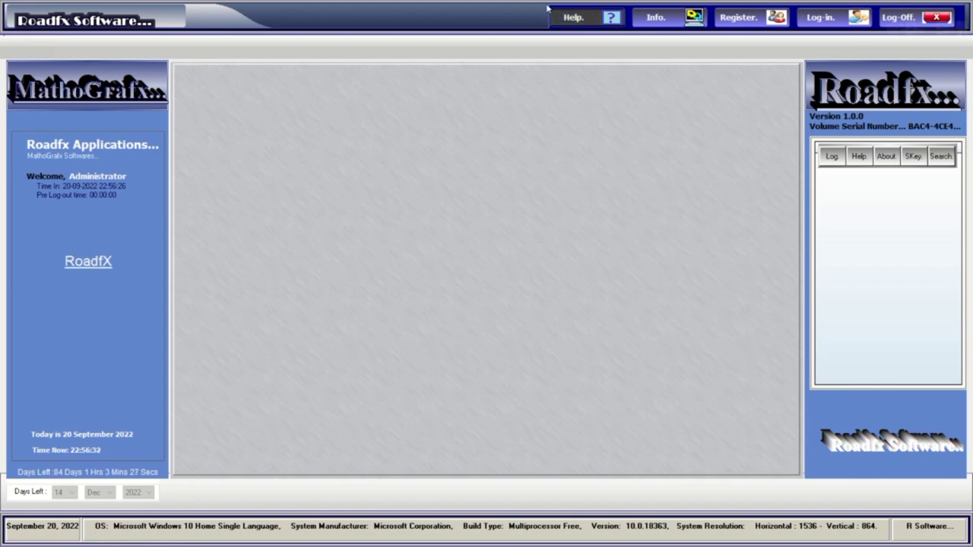
click(88, 261)
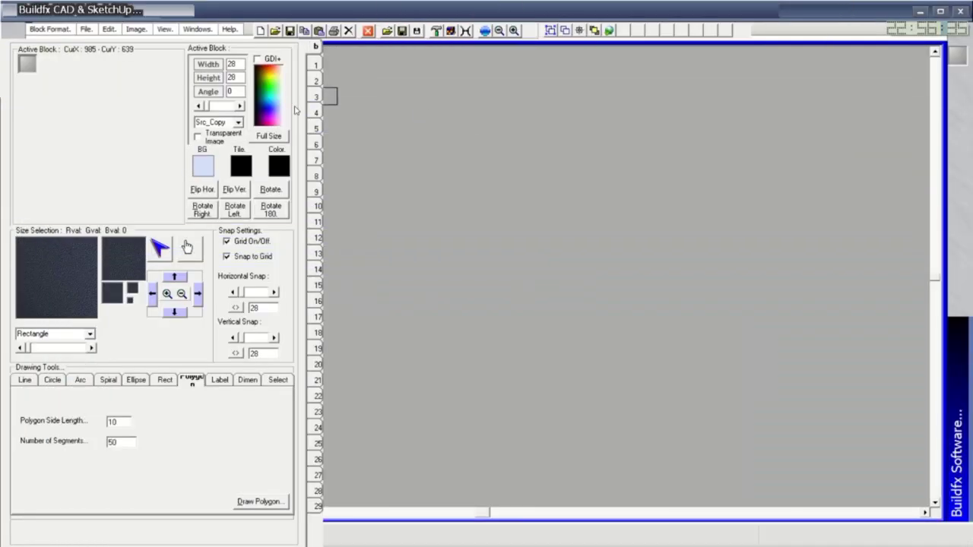
Paint the plot with the blue dotted texture and ring it with a dark net border
click(318, 69)
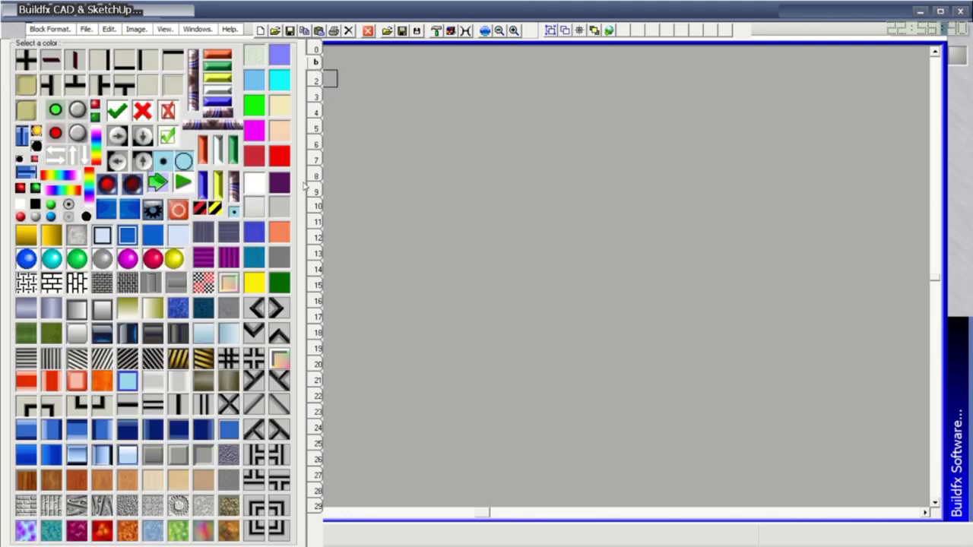
click(317, 144)
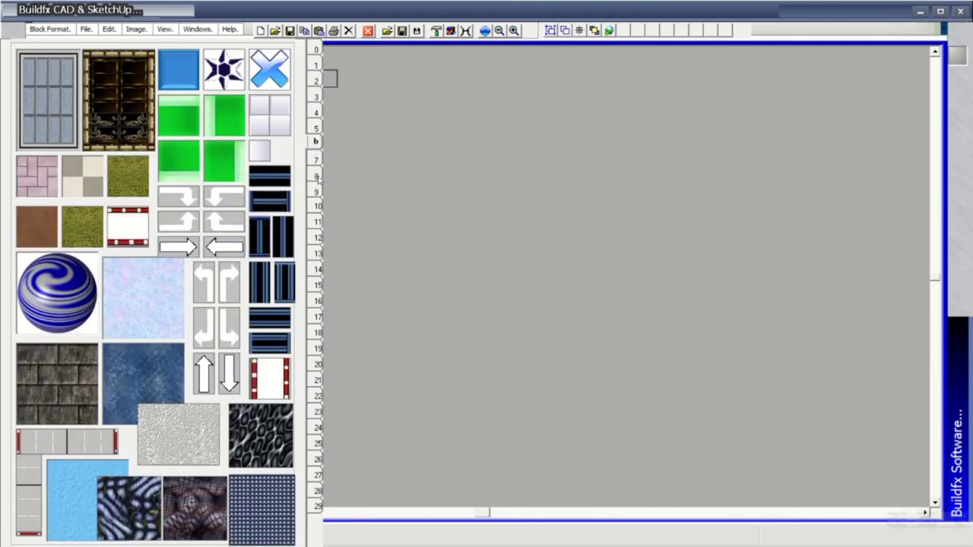
mouse_move(471, 144)
mouse_down()
mouse_move(590, 145)
mouse_move(617, 221)
mouse_move(480, 206)
mouse_up()
click(210, 511)
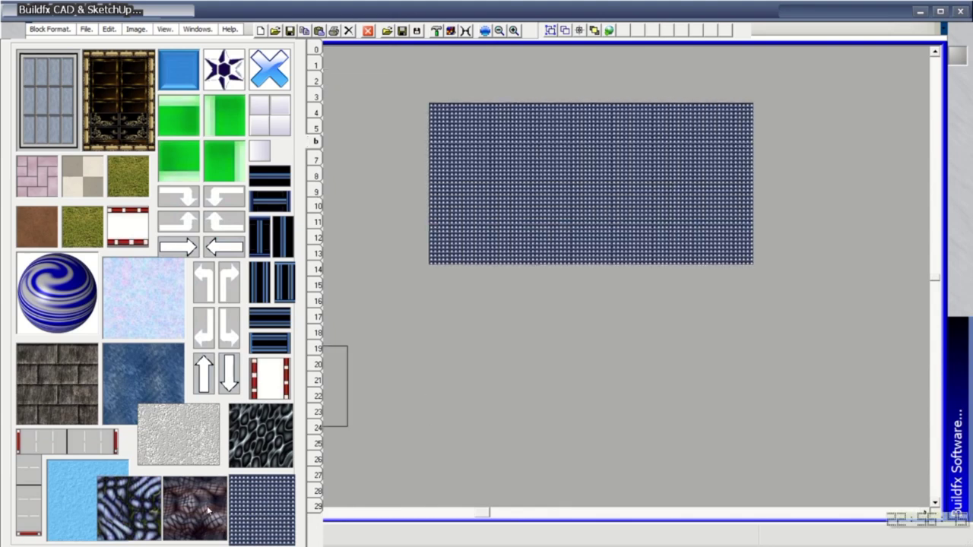
click(475, 309)
mouse_move(471, 307)
mouse_down()
mouse_move(765, 282)
mouse_move(771, 182)
mouse_move(738, 96)
mouse_move(453, 100)
mouse_move(441, 121)
mouse_move(447, 311)
mouse_move(507, 287)
mouse_up()
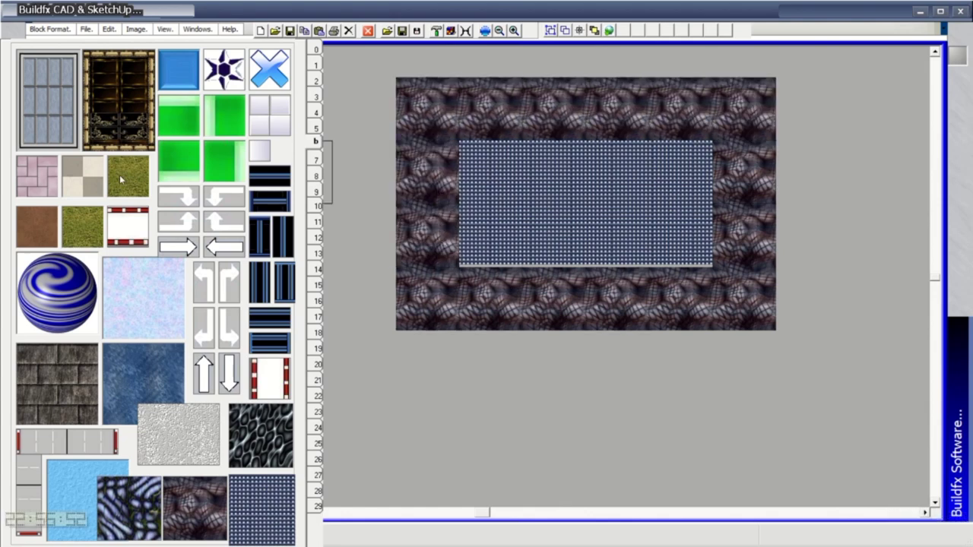
Page through the tile palette looking for the road tile set
click(318, 301)
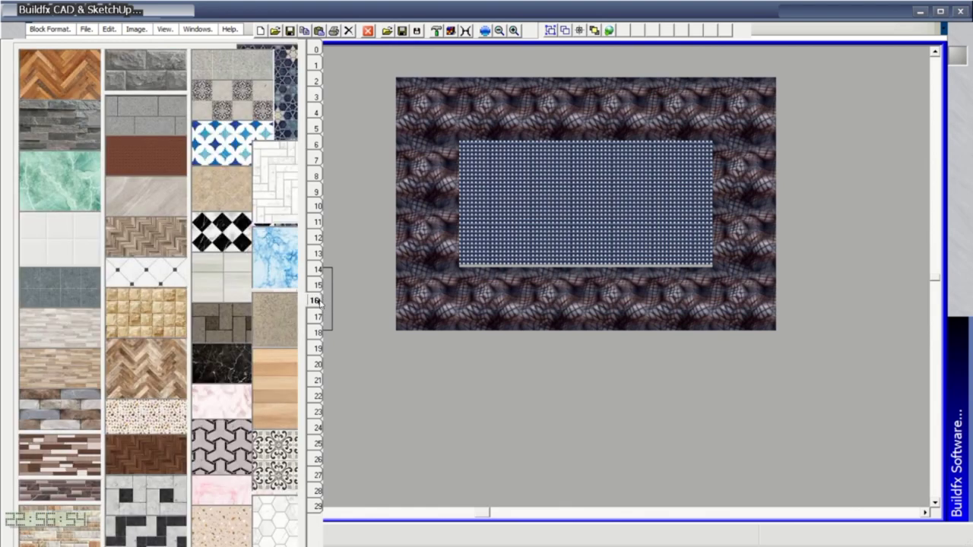
click(319, 320)
click(316, 333)
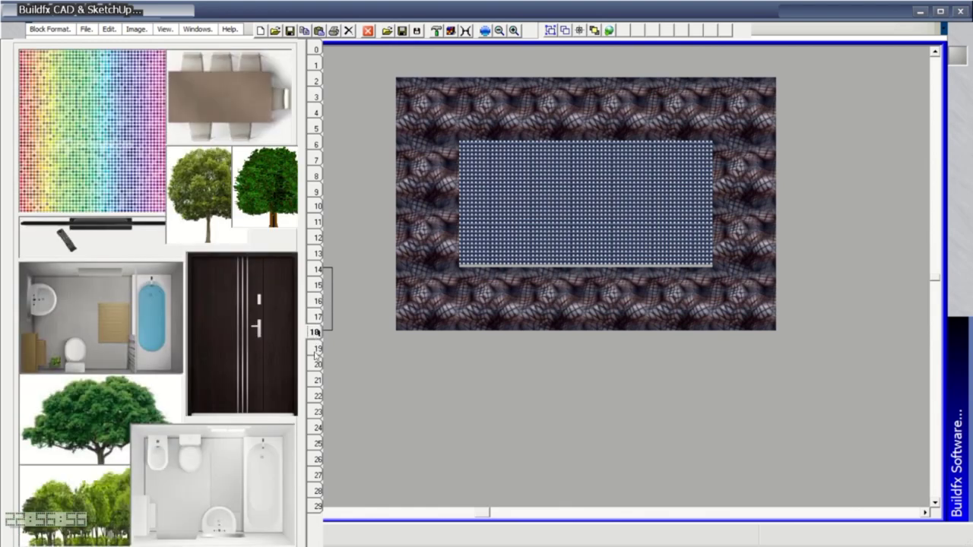
click(316, 354)
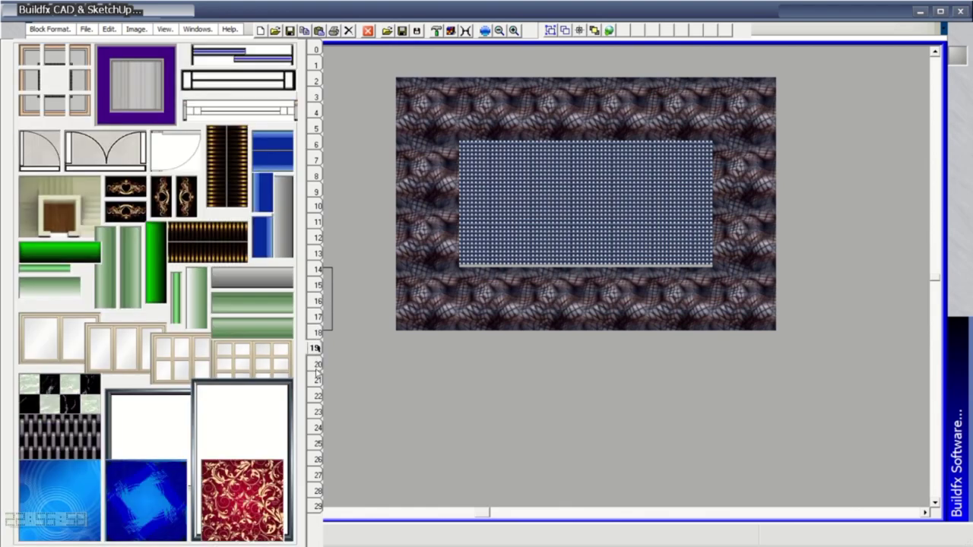
click(317, 367)
click(317, 380)
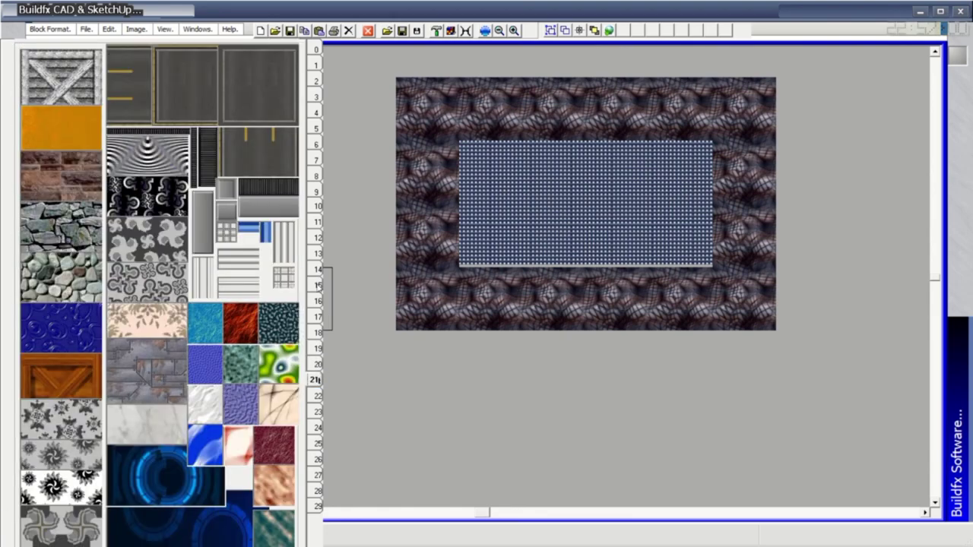
click(317, 285)
click(317, 272)
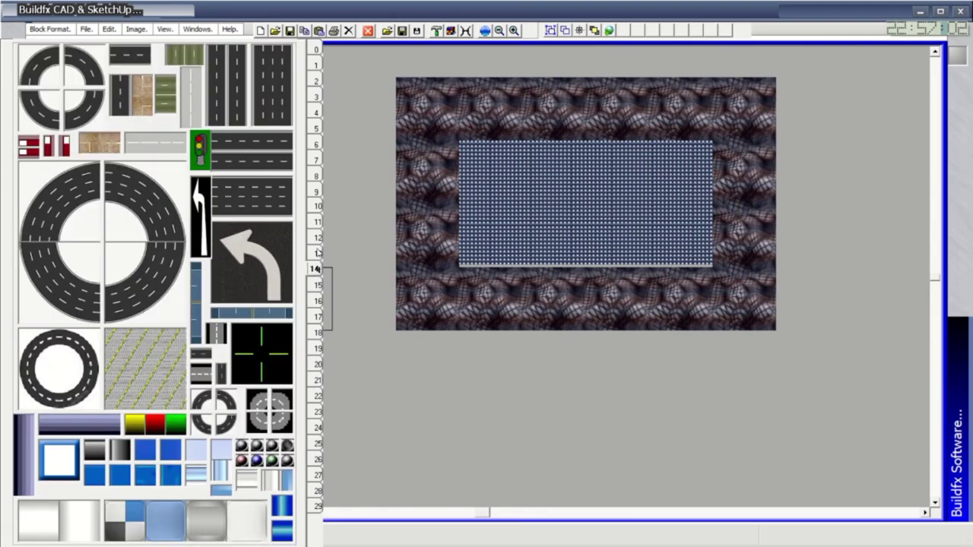
click(317, 253)
Lay two straight road rows along the bottom and a road column down the right side
click(317, 269)
mouse_move(265, 215)
mouse_down()
mouse_move(412, 400)
mouse_move(874, 407)
mouse_up()
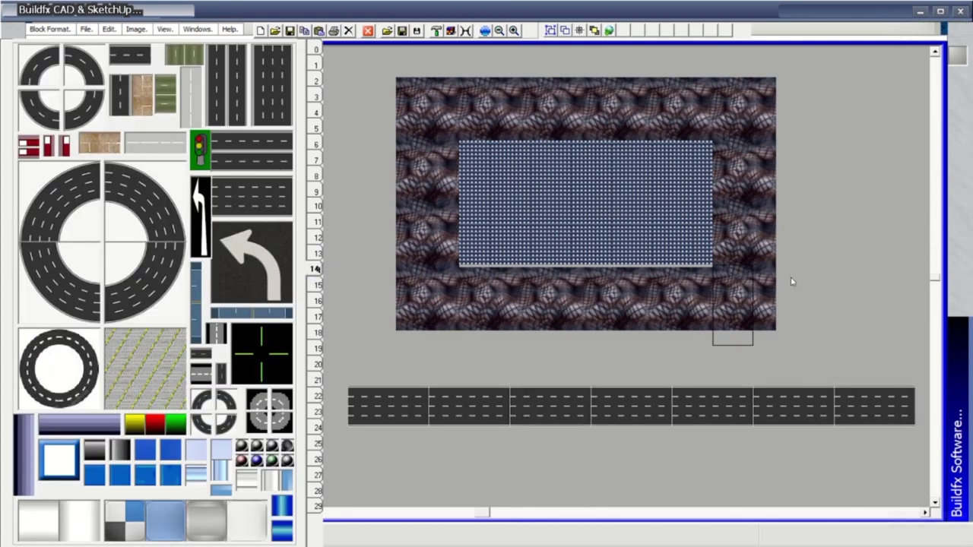
mouse_move(856, 75)
mouse_down()
mouse_move(877, 359)
mouse_move(906, 97)
mouse_up()
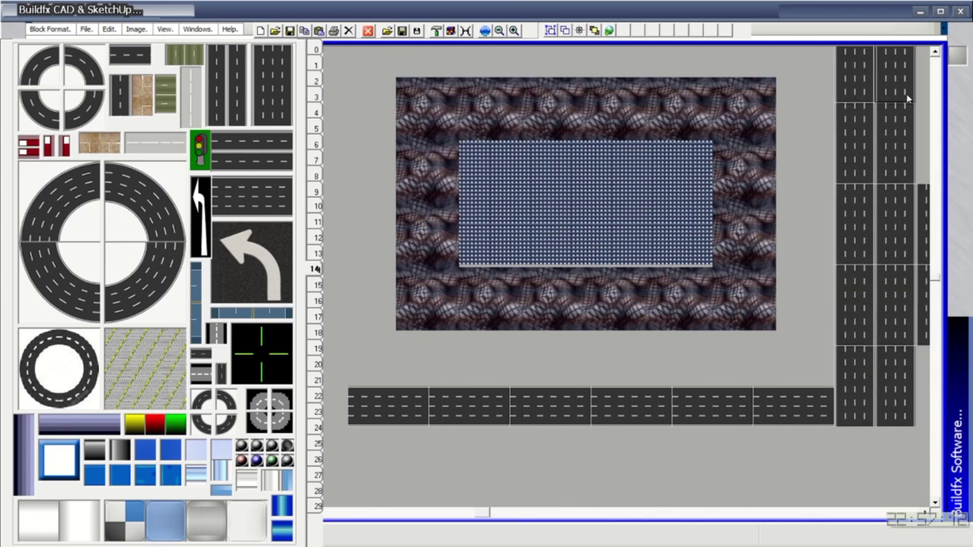
click(268, 193)
drag(384, 448, 878, 445)
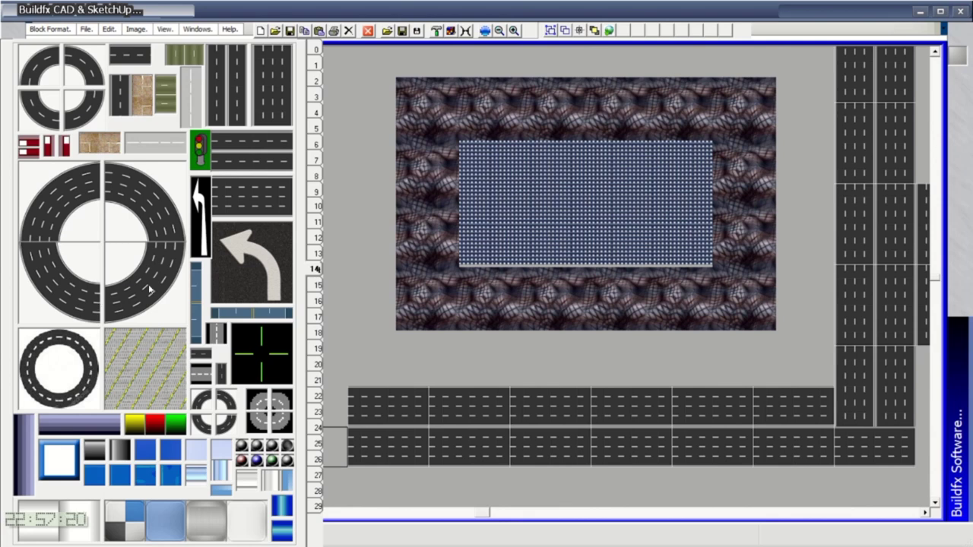
Build the loop's right and top with curve pieces, a vertical road and a leftward road
click(599, 364)
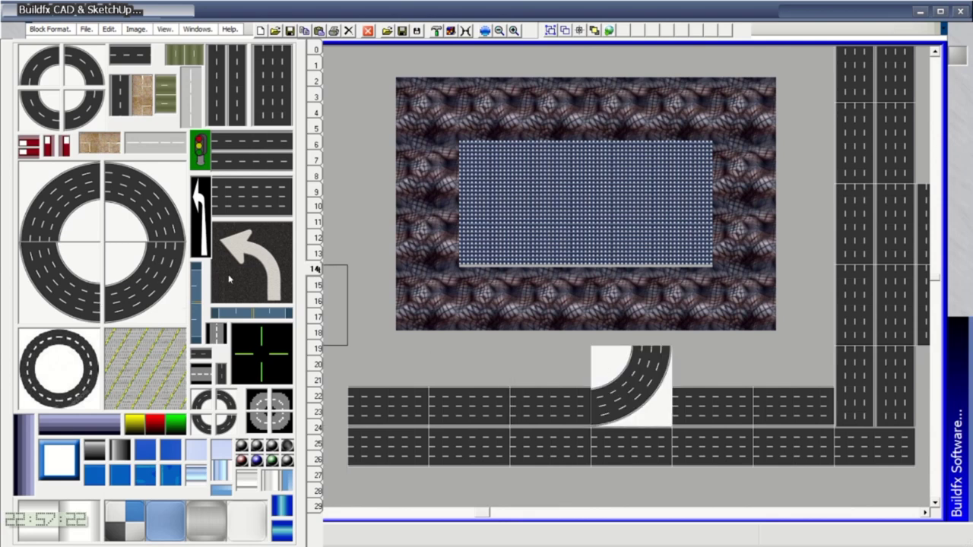
click(613, 322)
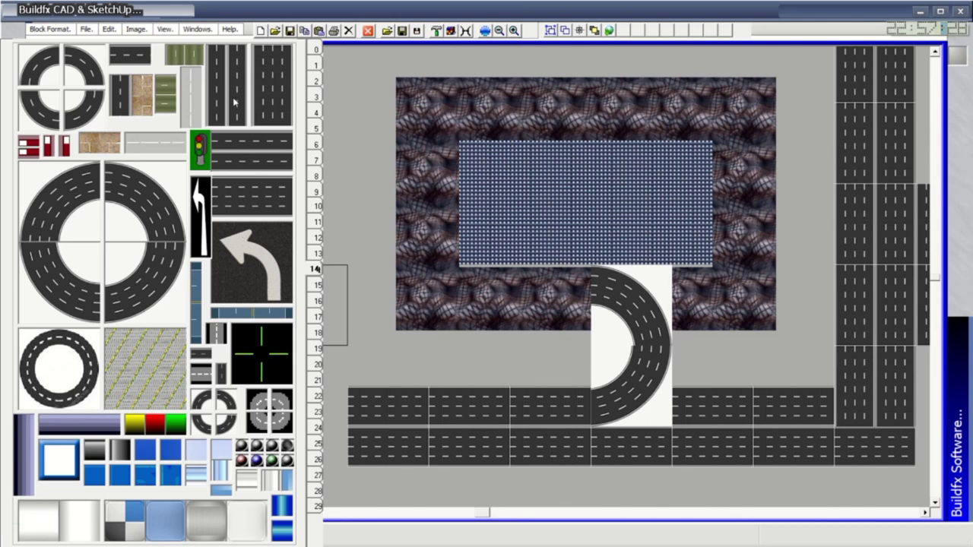
mouse_move(235, 102)
mouse_down()
mouse_move(644, 165)
mouse_move(644, 144)
mouse_up()
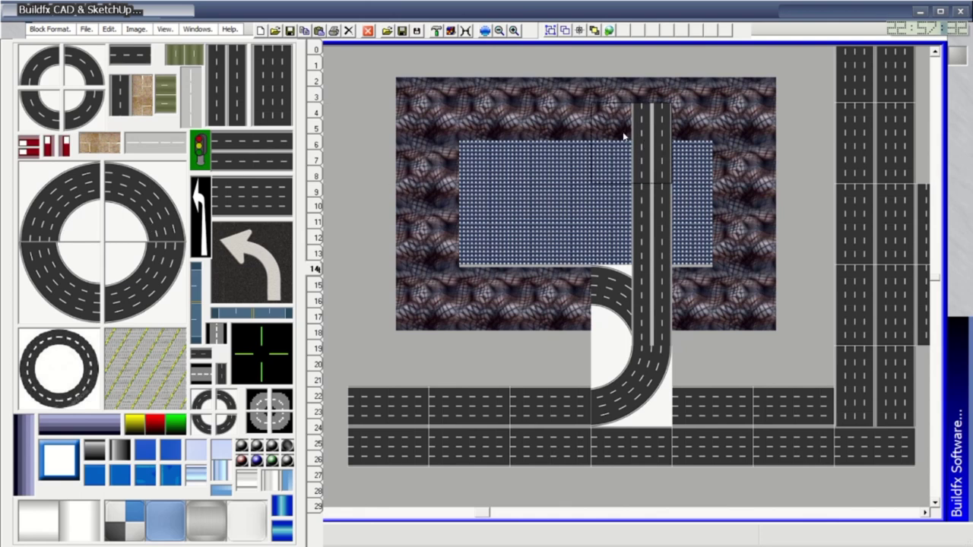
click(630, 114)
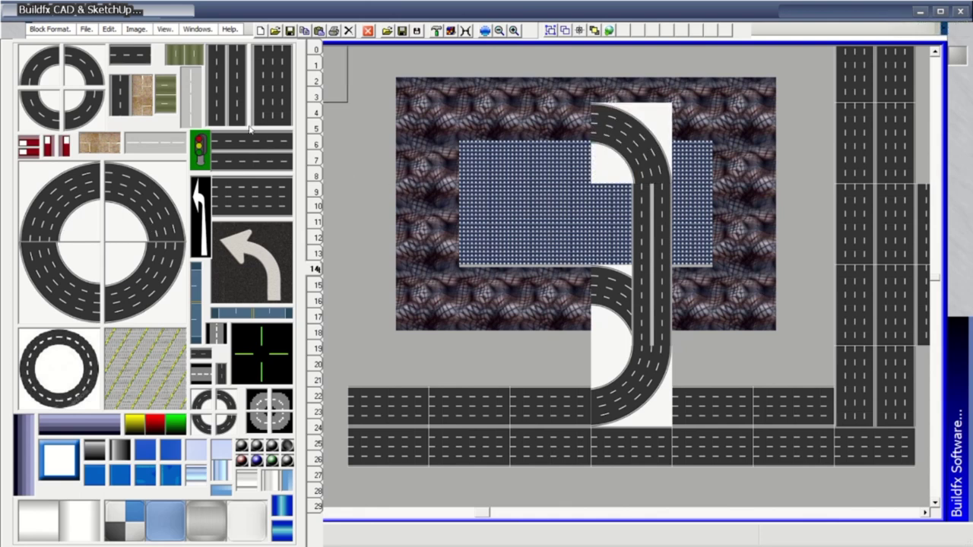
click(259, 170)
drag(548, 130, 399, 132)
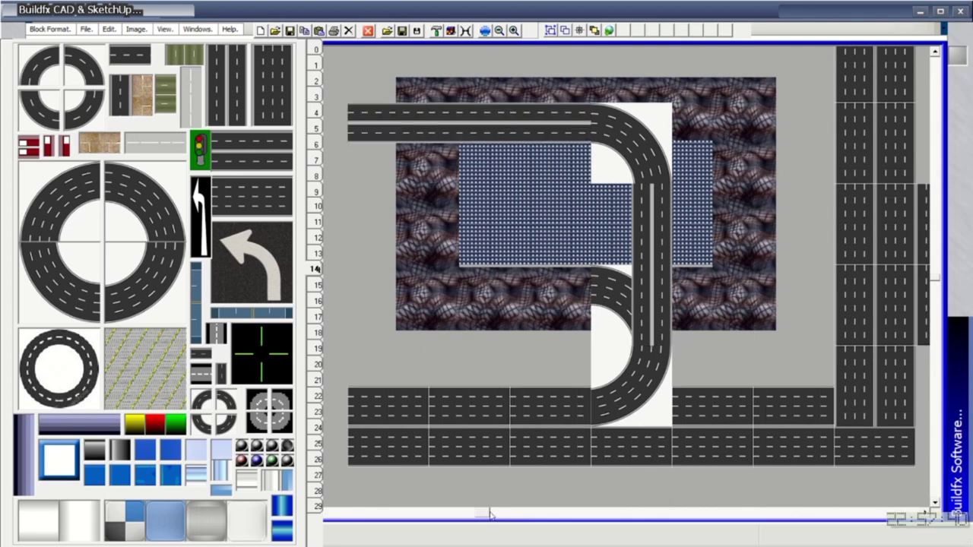
drag(490, 513, 434, 514)
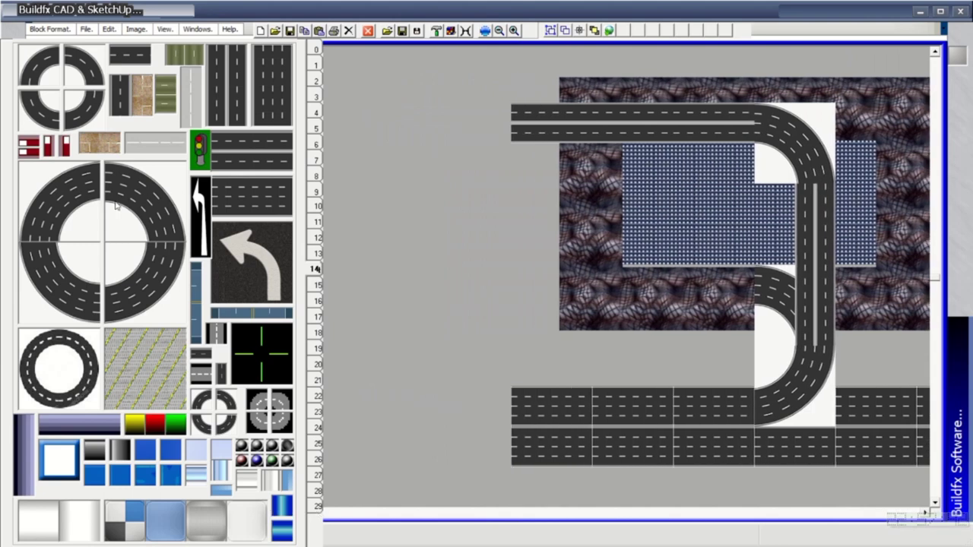
click(455, 147)
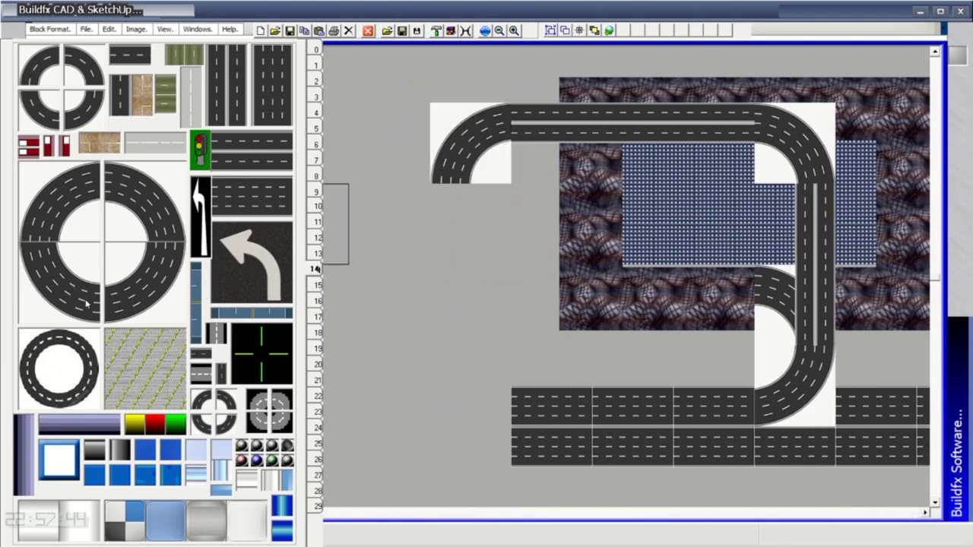
Close the loop's left side with a curve and straight road, then place a left-turn arrow inside
click(479, 419)
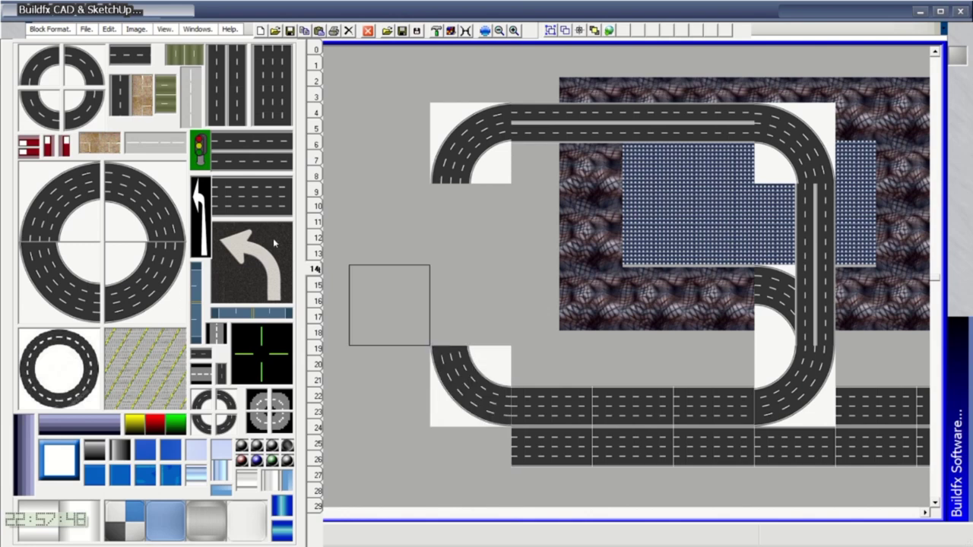
click(239, 94)
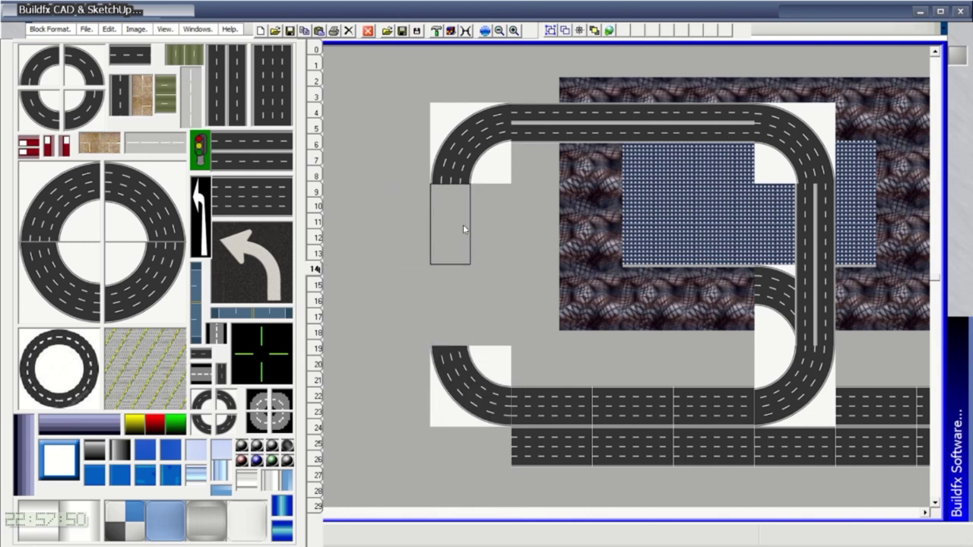
click(463, 224)
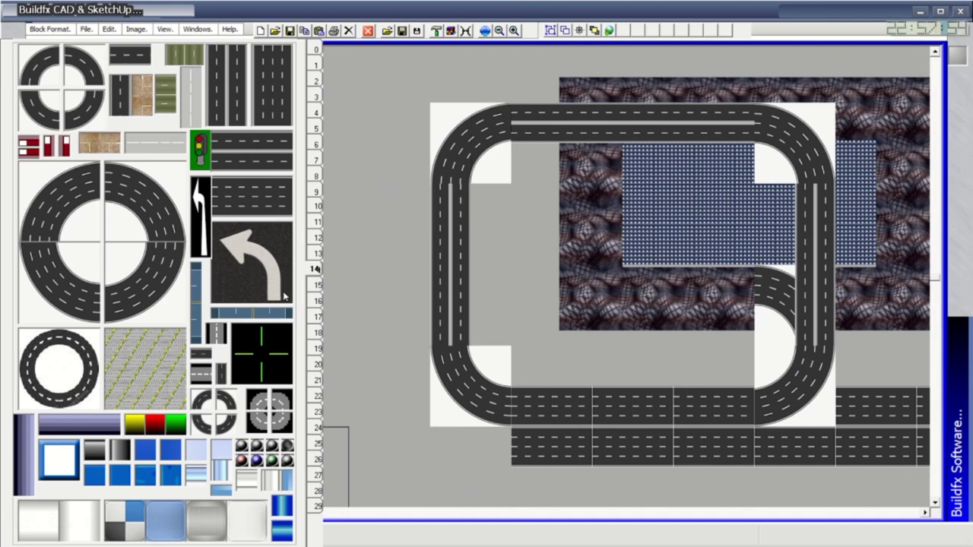
click(248, 285)
click(594, 243)
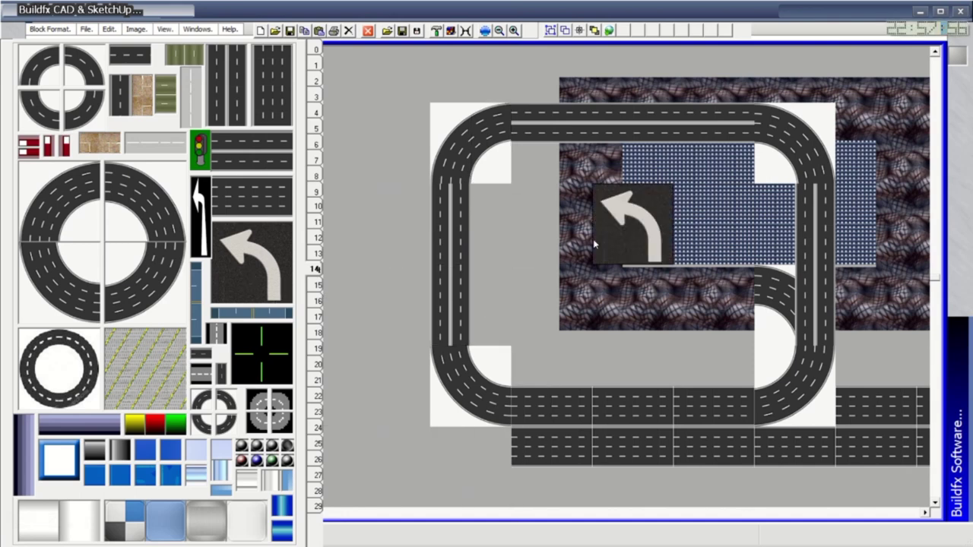
Lay a wide blue multi-lane highway horizontally across the whole plot
click(202, 314)
mouse_move(440, 228)
mouse_down()
mouse_move(603, 244)
mouse_move(929, 232)
mouse_up()
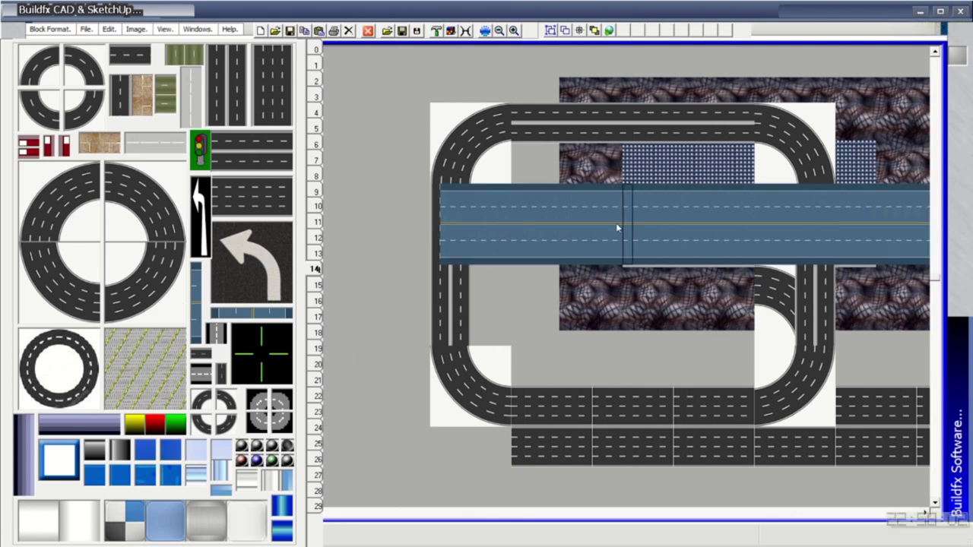
drag(617, 226, 268, 214)
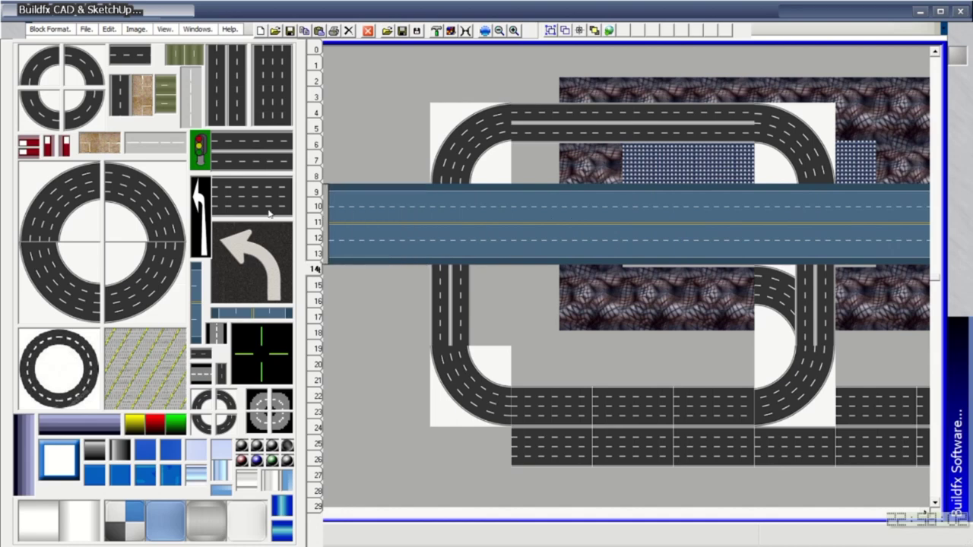
Page through the texture sets and return to the road tiles page
key(Page_Down)
click(318, 300)
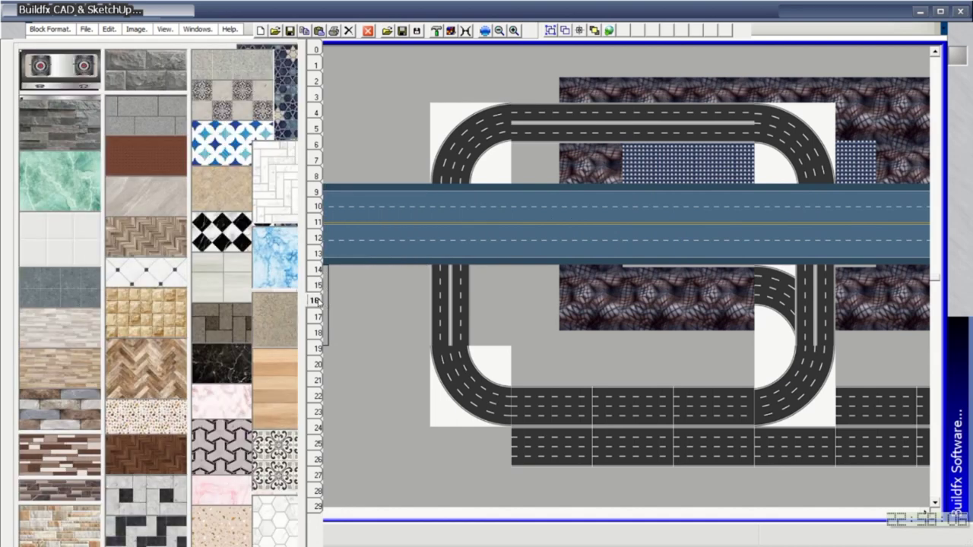
click(319, 316)
click(319, 332)
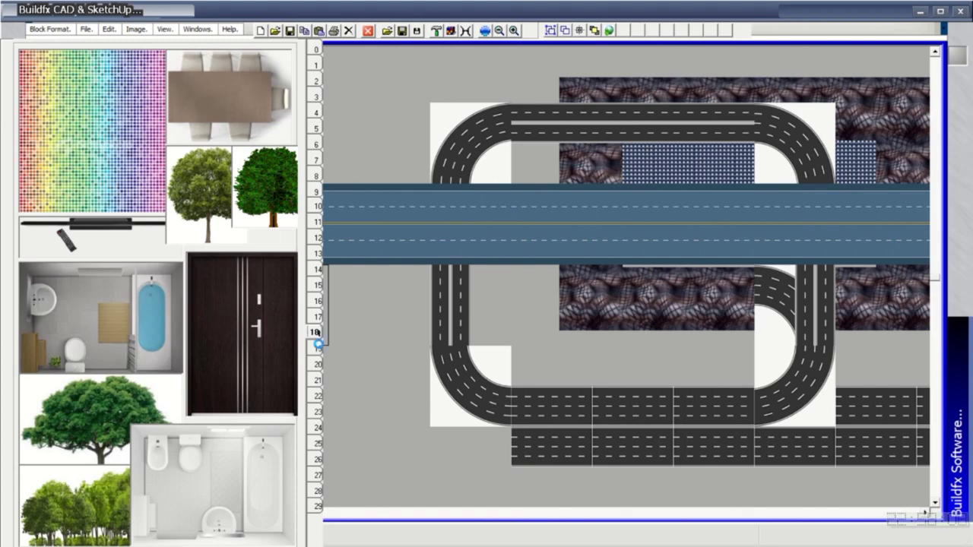
click(319, 348)
click(318, 364)
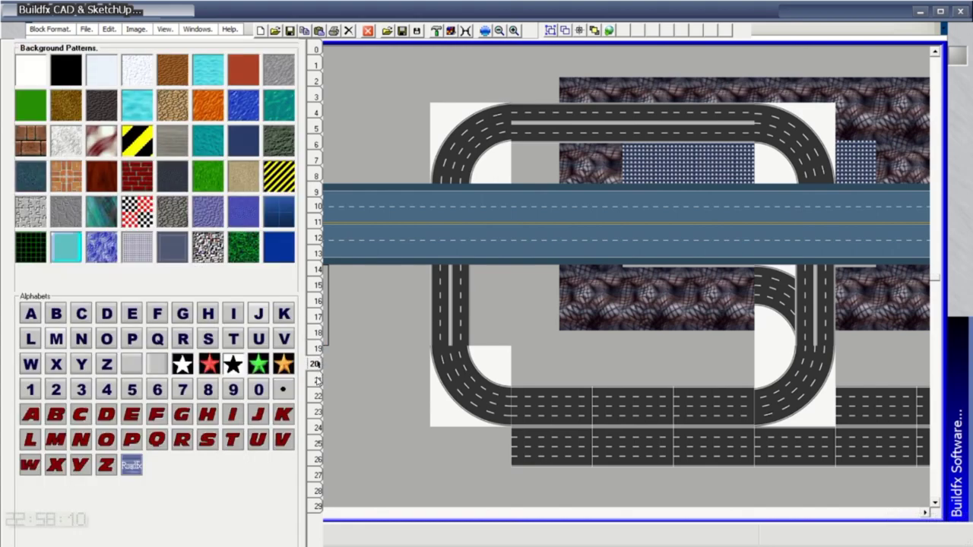
click(318, 380)
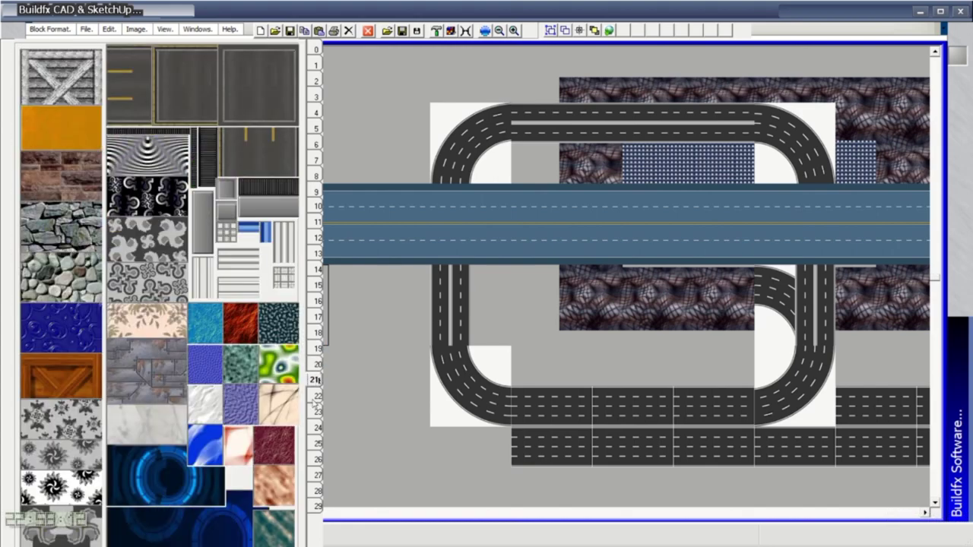
click(318, 396)
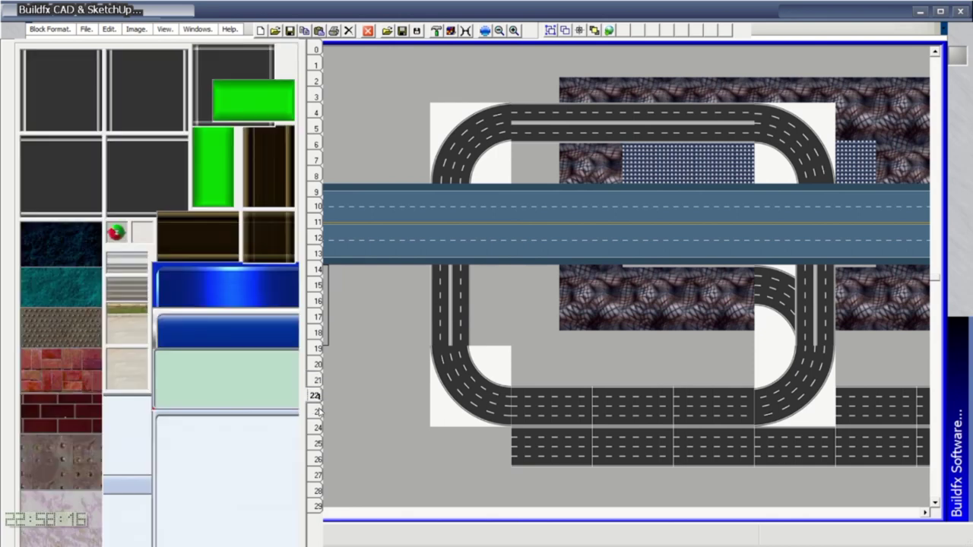
click(318, 412)
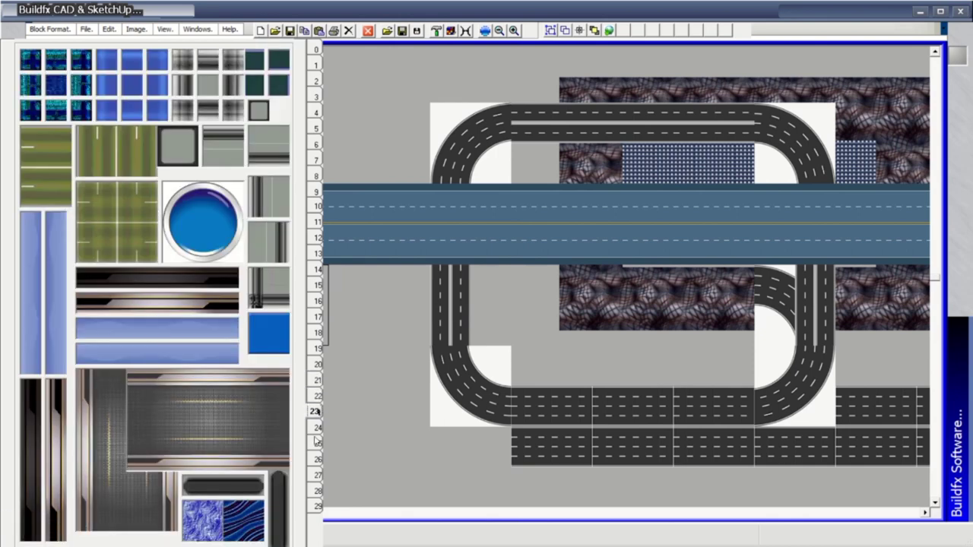
click(317, 428)
click(317, 443)
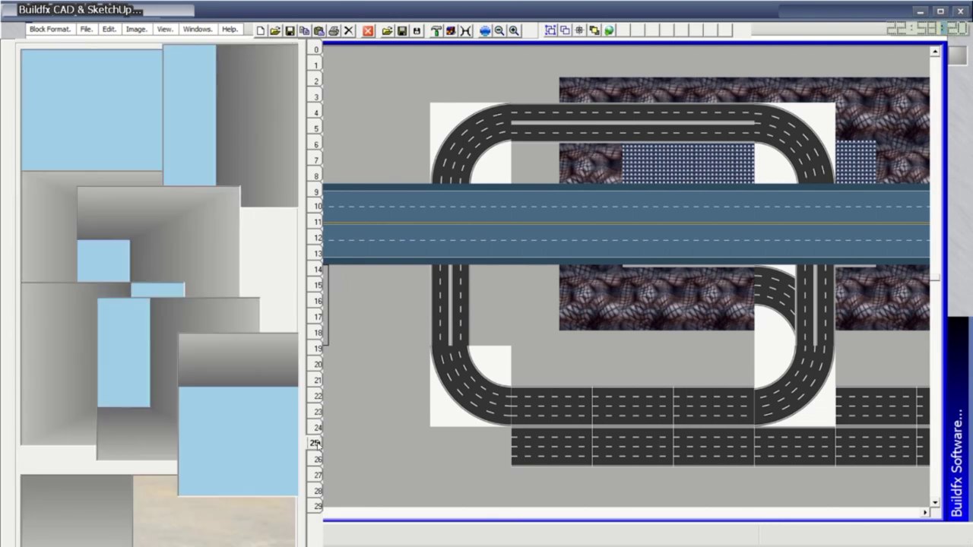
click(317, 458)
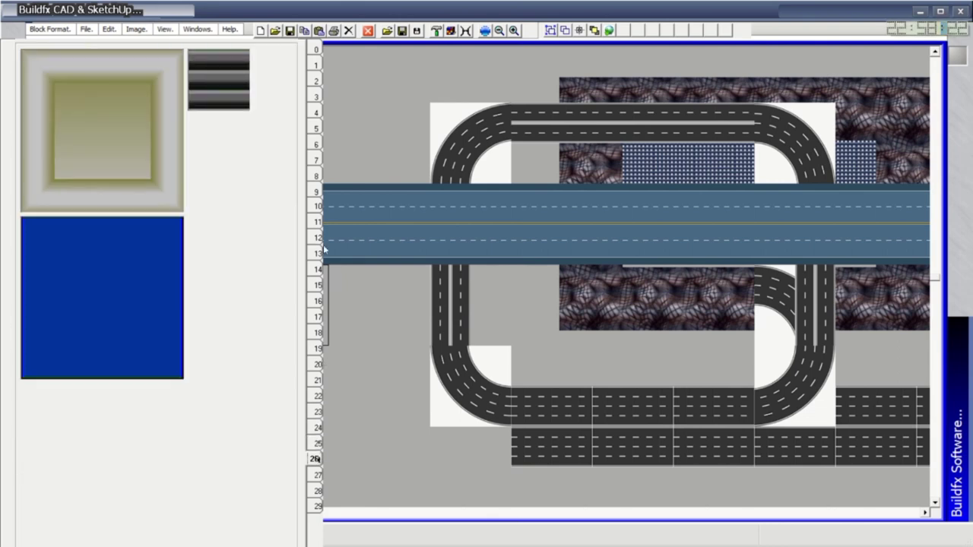
click(318, 222)
click(317, 206)
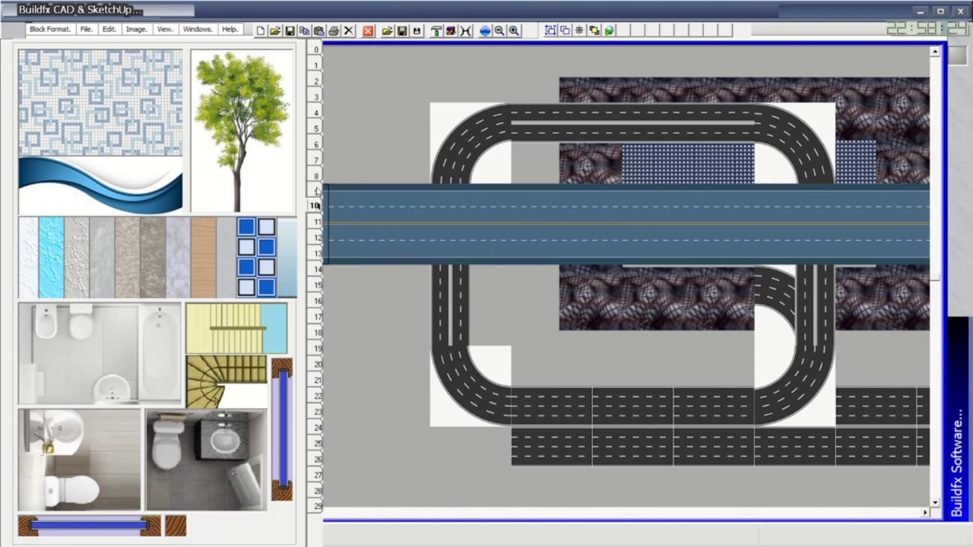
click(317, 189)
click(317, 174)
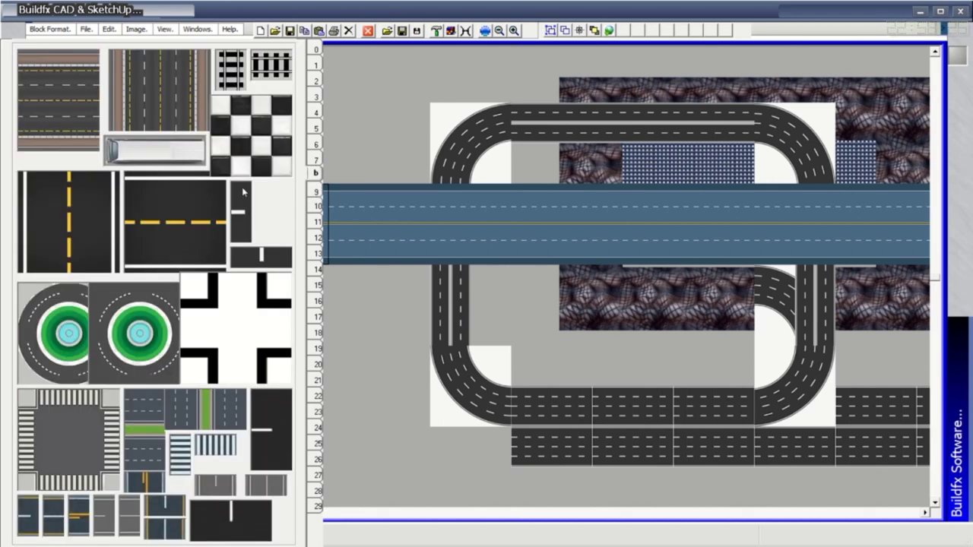
Paint the wide highway across the plot starting from the left edge
drag(43, 103, 475, 272)
drag(439, 233, 372, 237)
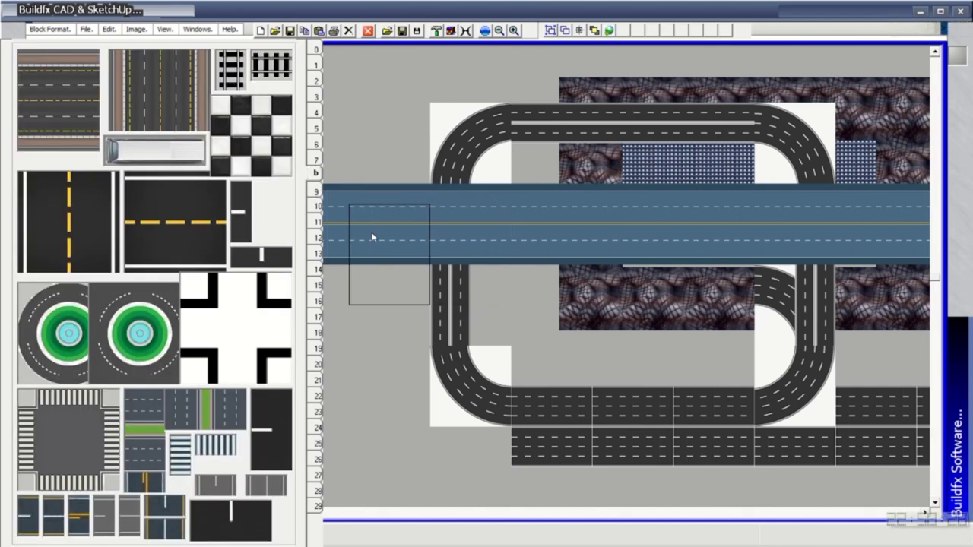
mouse_move(387, 305)
mouse_down()
mouse_move(934, 275)
mouse_move(330, 268)
mouse_up()
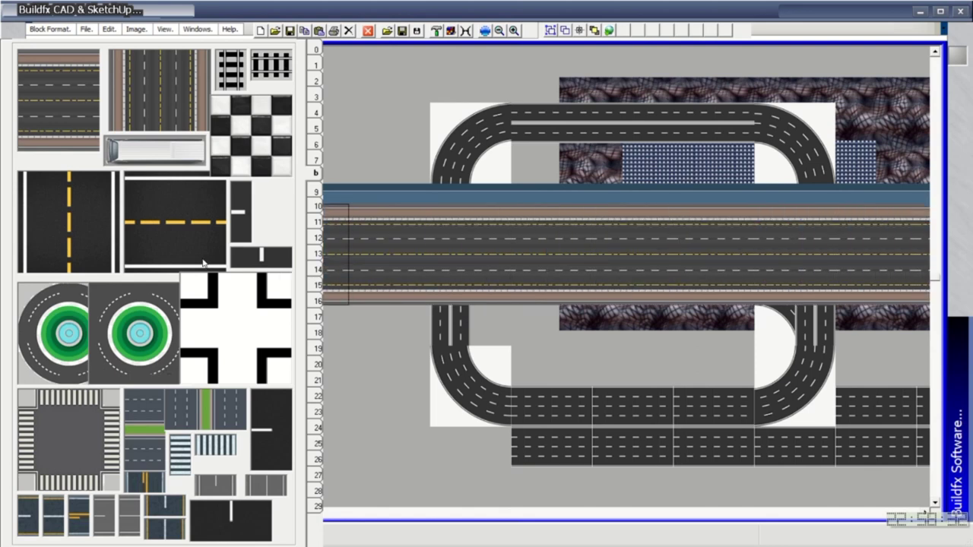
Run a highway top to bottom and place a zebra-crossing crossroad where they meet
click(167, 79)
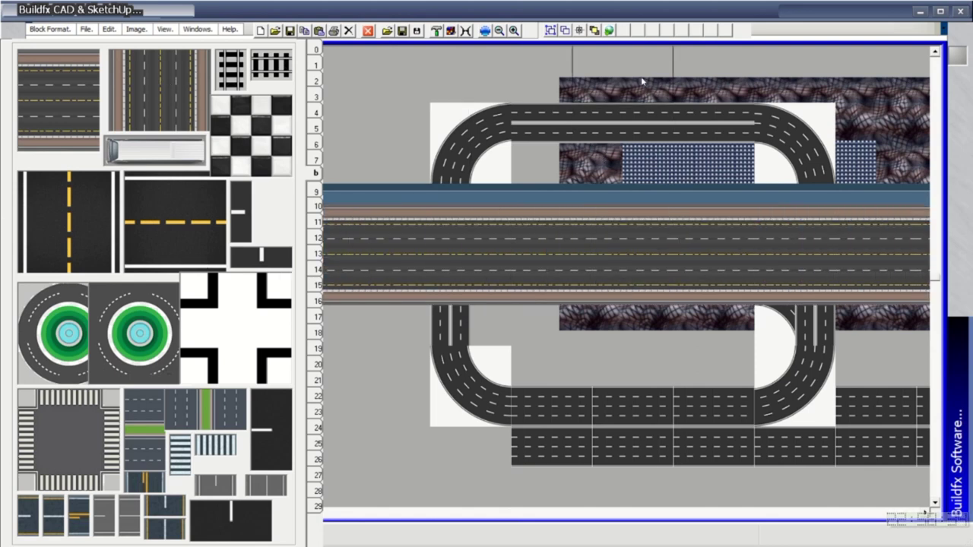
drag(641, 76, 654, 481)
click(95, 439)
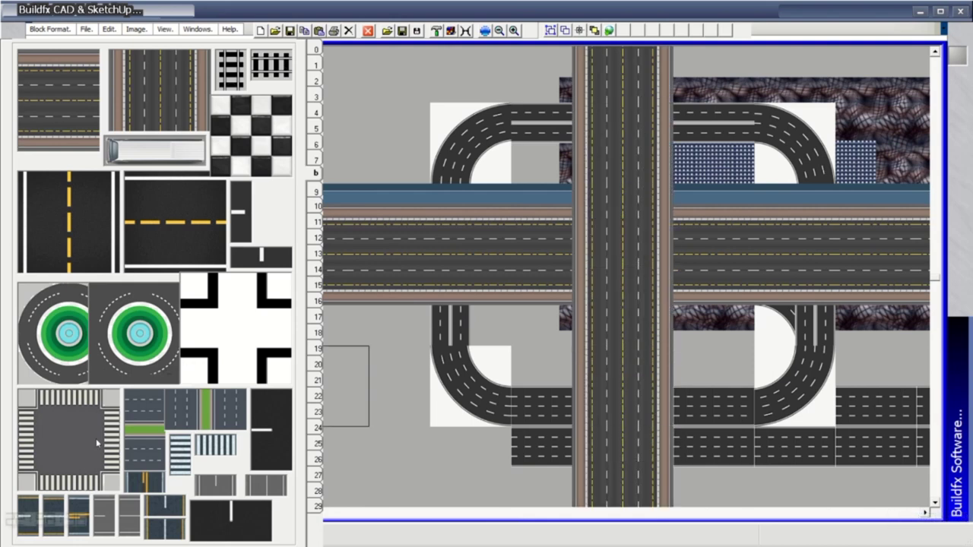
click(611, 235)
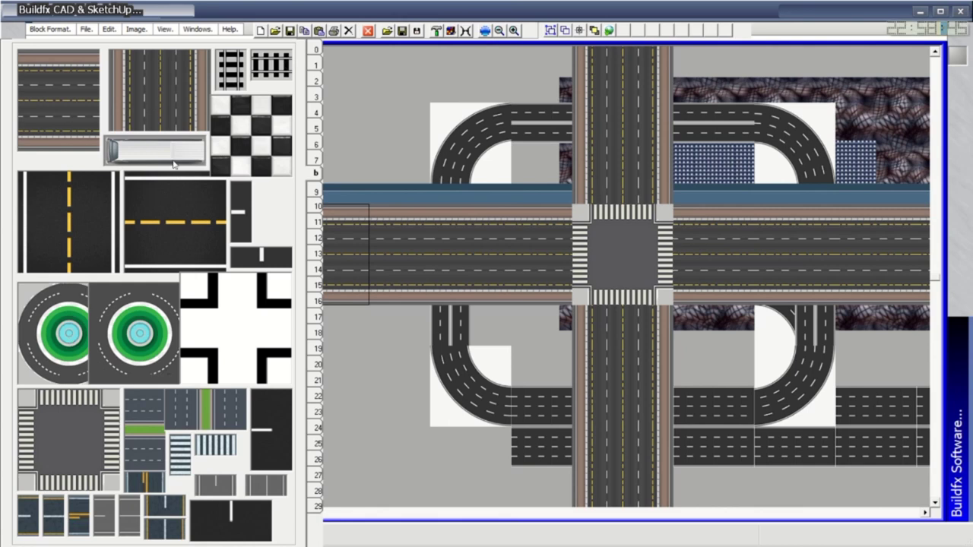
Paint a yellow-line road down the left column with a dark-cornered roundabout at the highway
drag(418, 85, 419, 487)
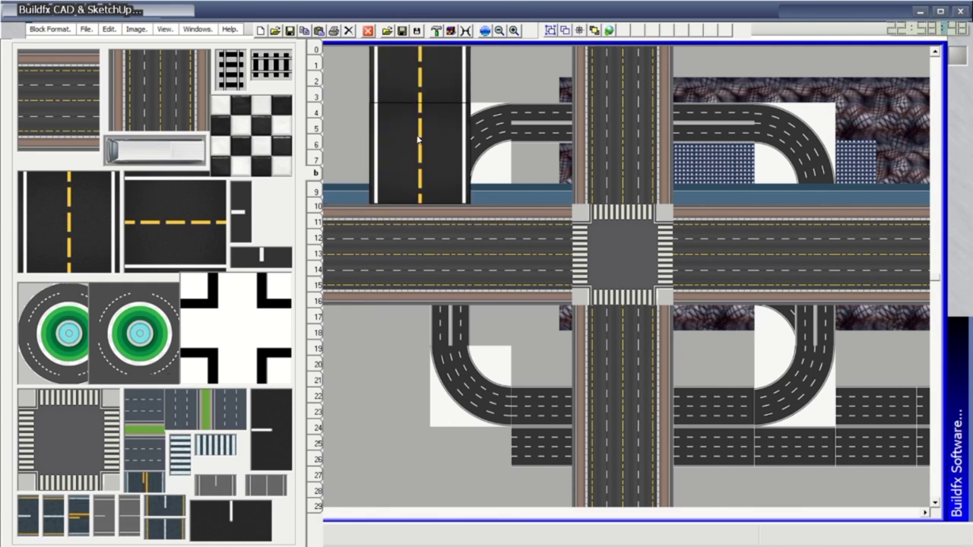
click(67, 341)
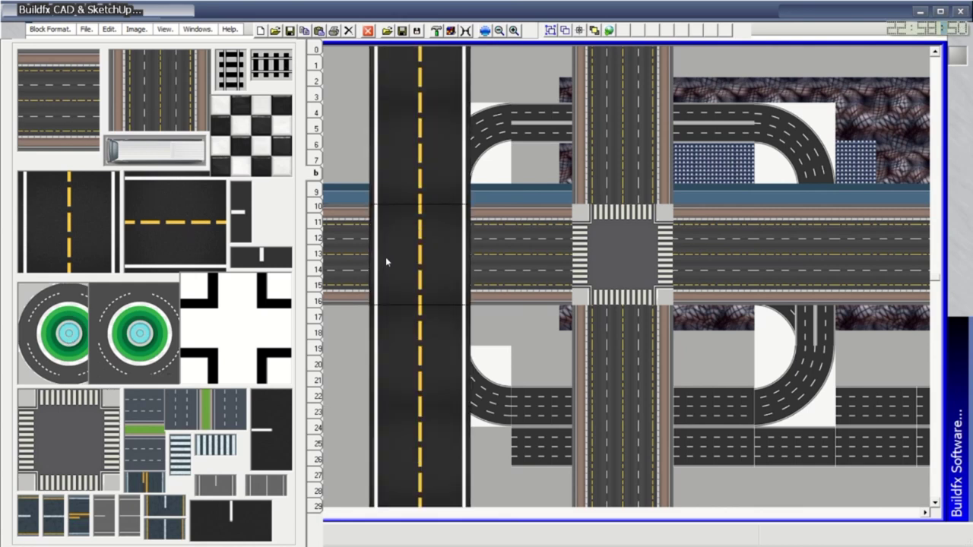
click(389, 257)
click(168, 363)
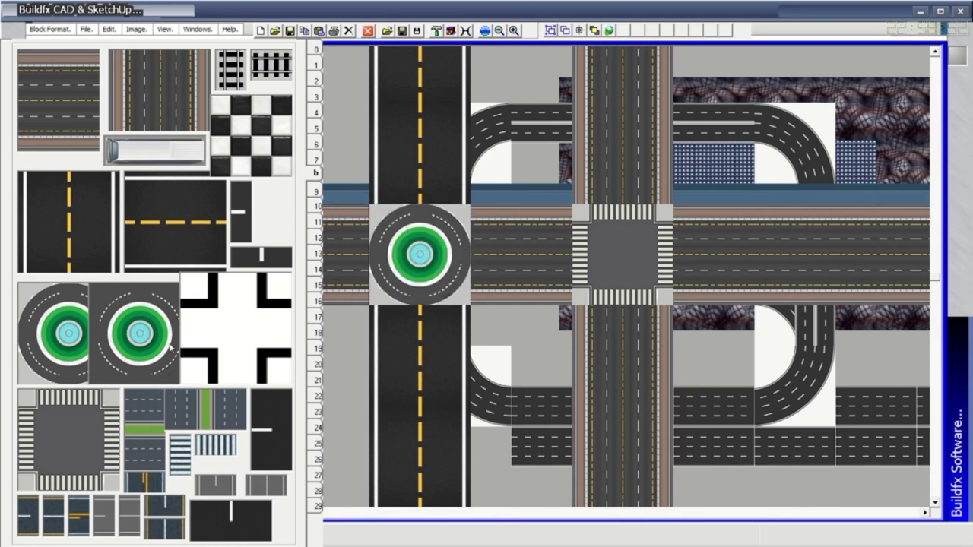
click(420, 254)
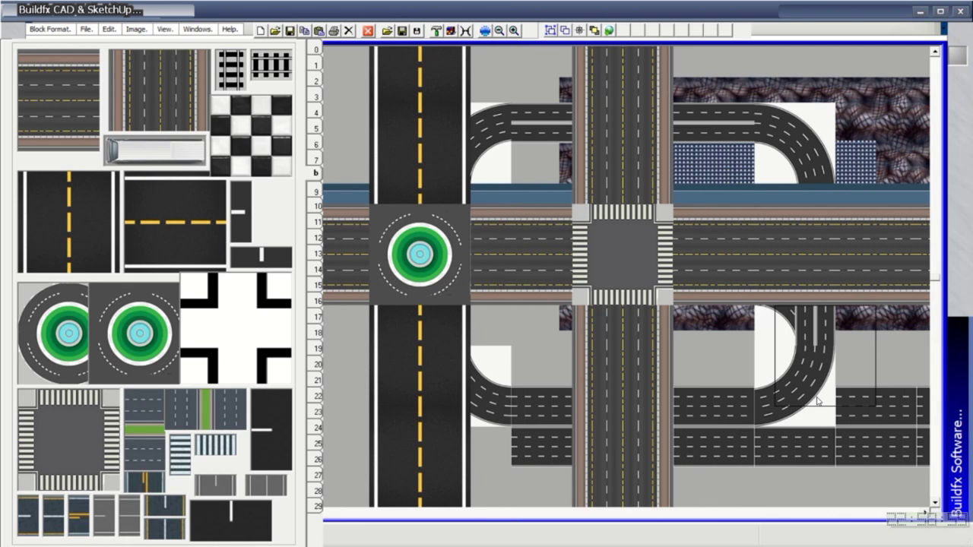
Lay green-median roads along the full top and bottom rows
click(149, 430)
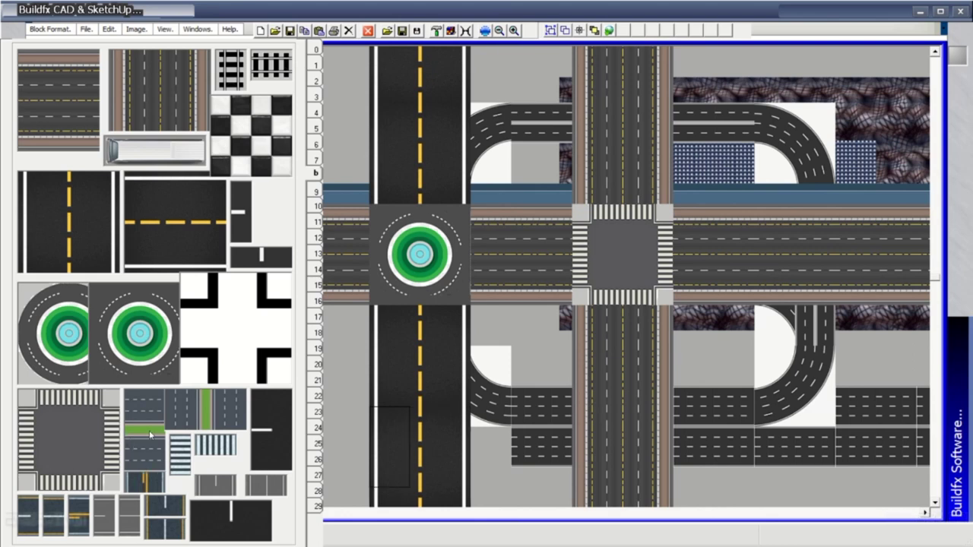
click(471, 78)
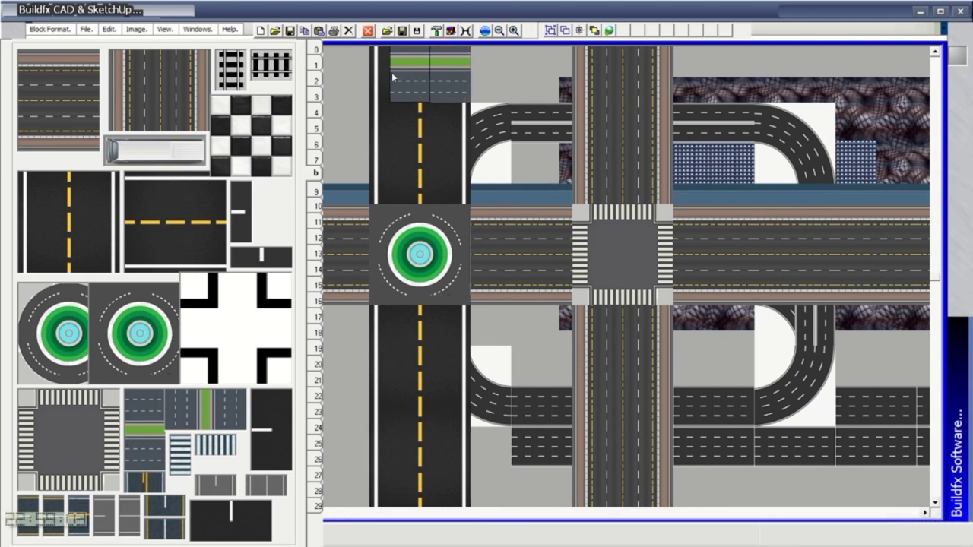
drag(391, 72, 929, 69)
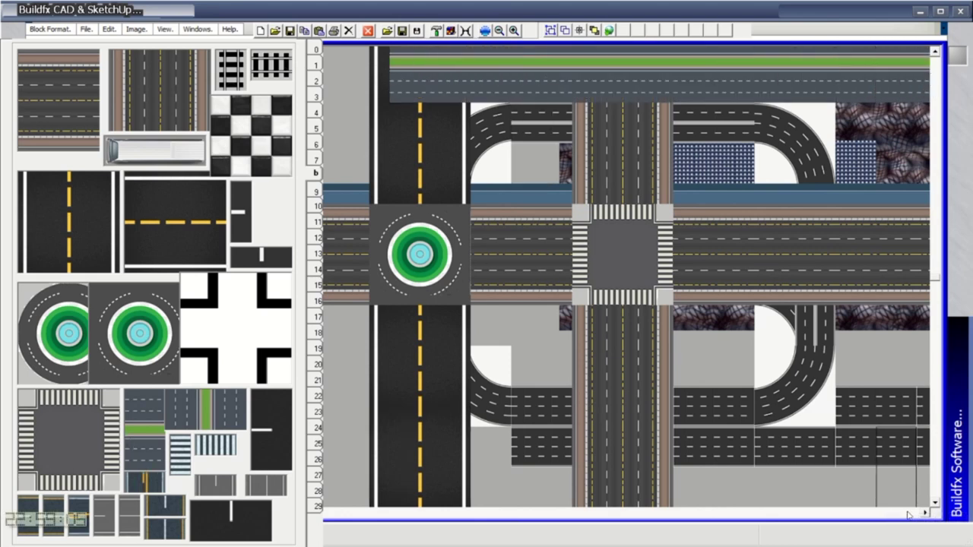
drag(926, 479, 342, 488)
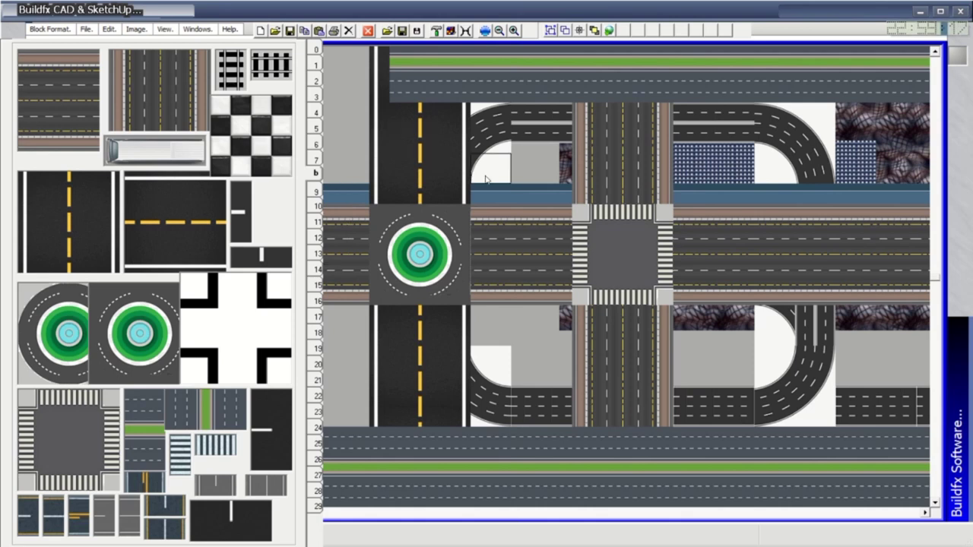
Lay two horizontal railway lines across the upper plot and one running down to the bottom
drag(488, 176, 920, 171)
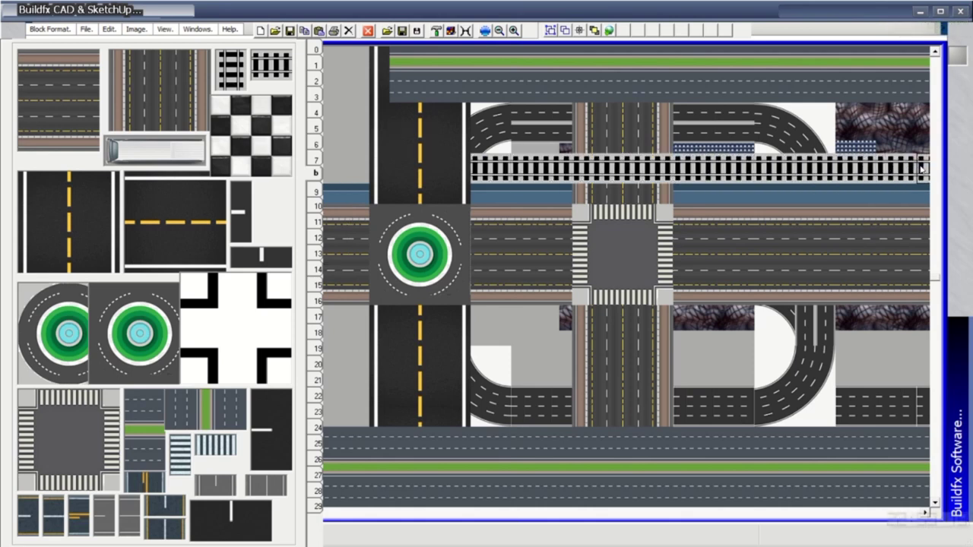
drag(495, 175, 335, 171)
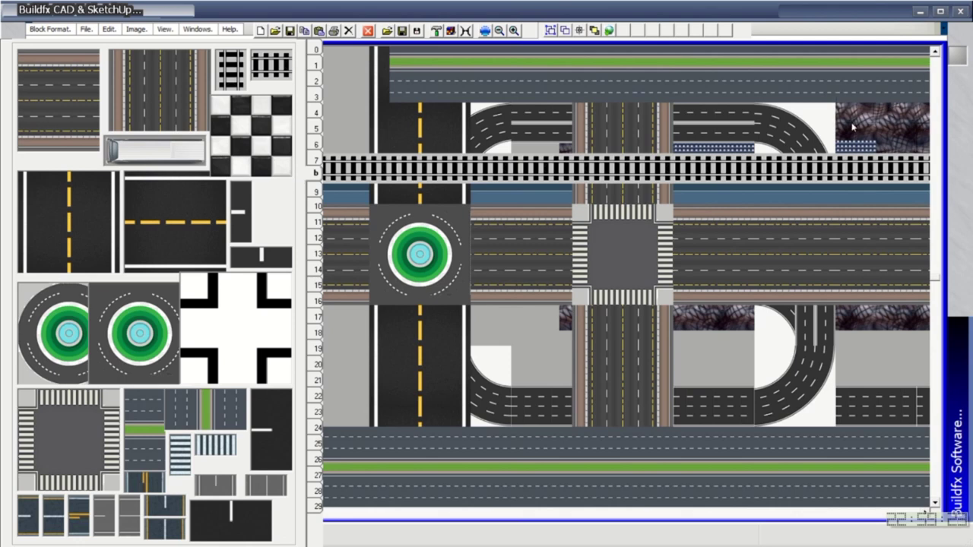
mouse_move(852, 127)
mouse_down()
mouse_move(716, 115)
mouse_move(342, 112)
mouse_up()
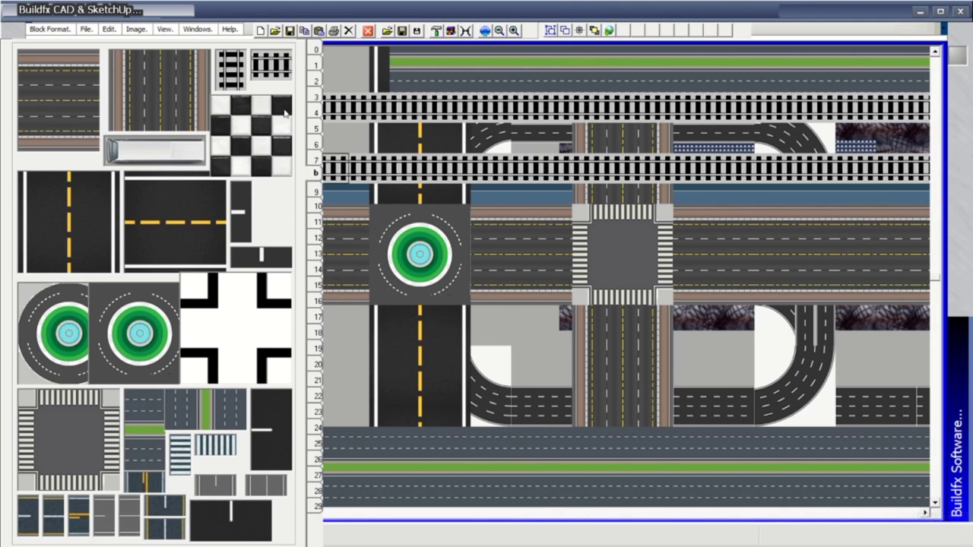
click(232, 79)
drag(486, 111, 490, 502)
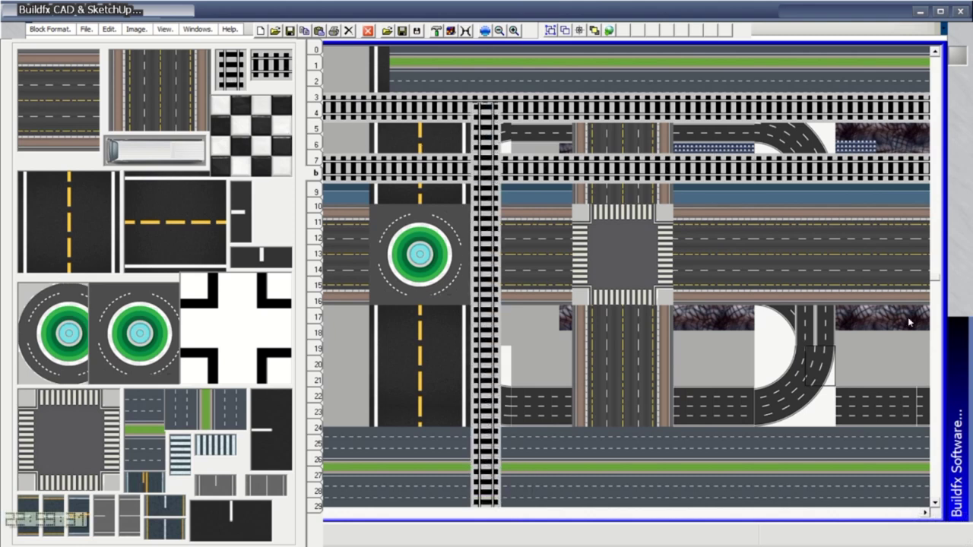